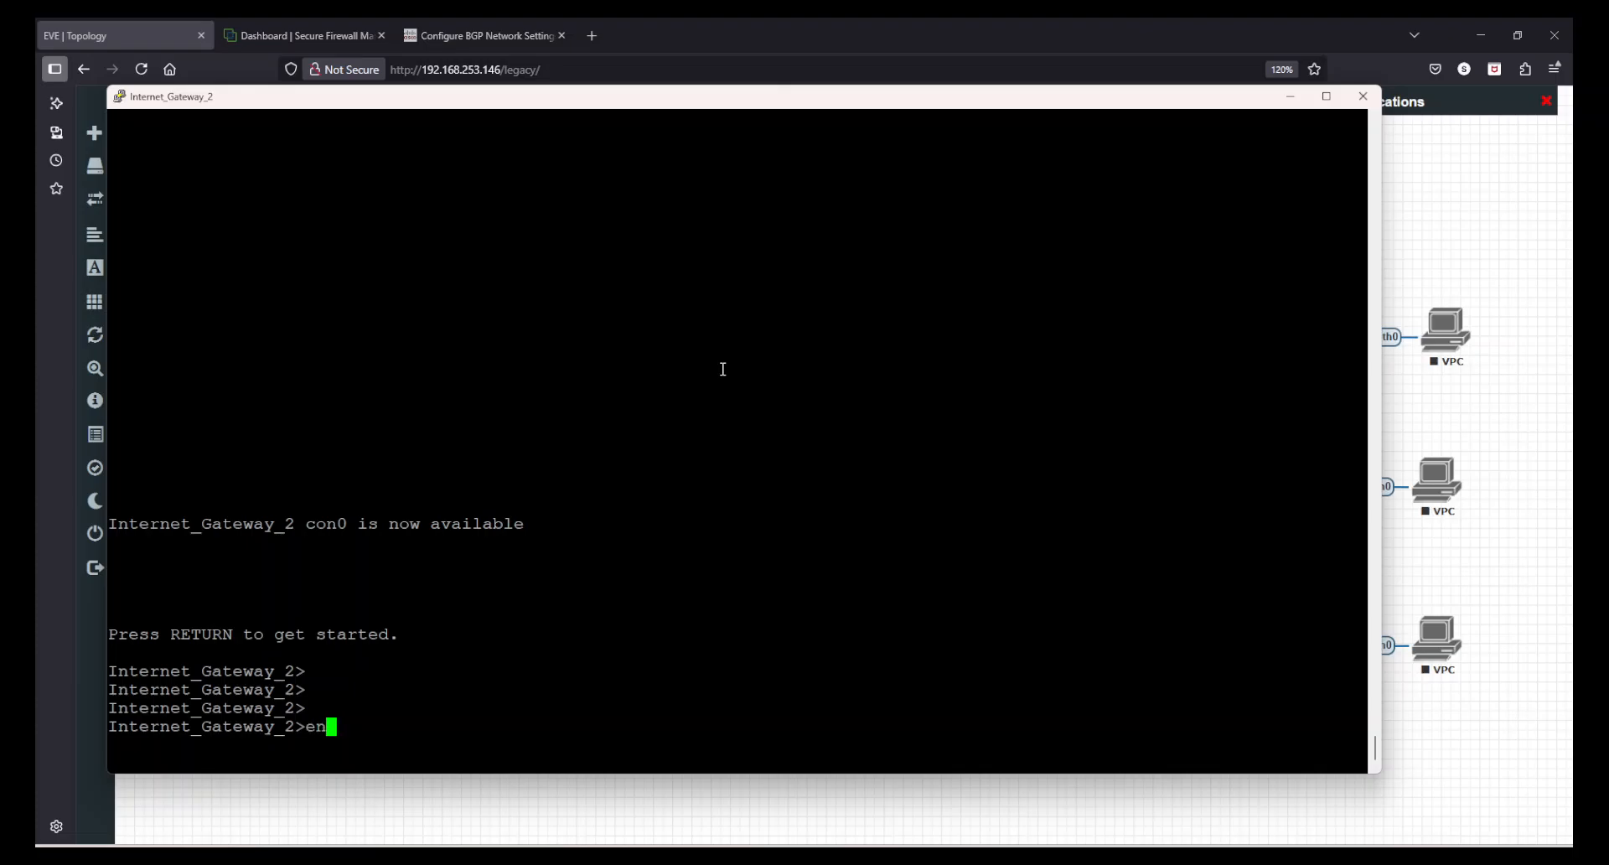
- Show the router's BGP running configuration with sh run | sec bgp in privileged mode
{"action": "key", "text": "Return"}
{"action": "key", "text": "Return"}
{"action": "key", "text": "Return"}
{"action": "key", "text": "Return"}
{"action": "type", "text": "sh run "}
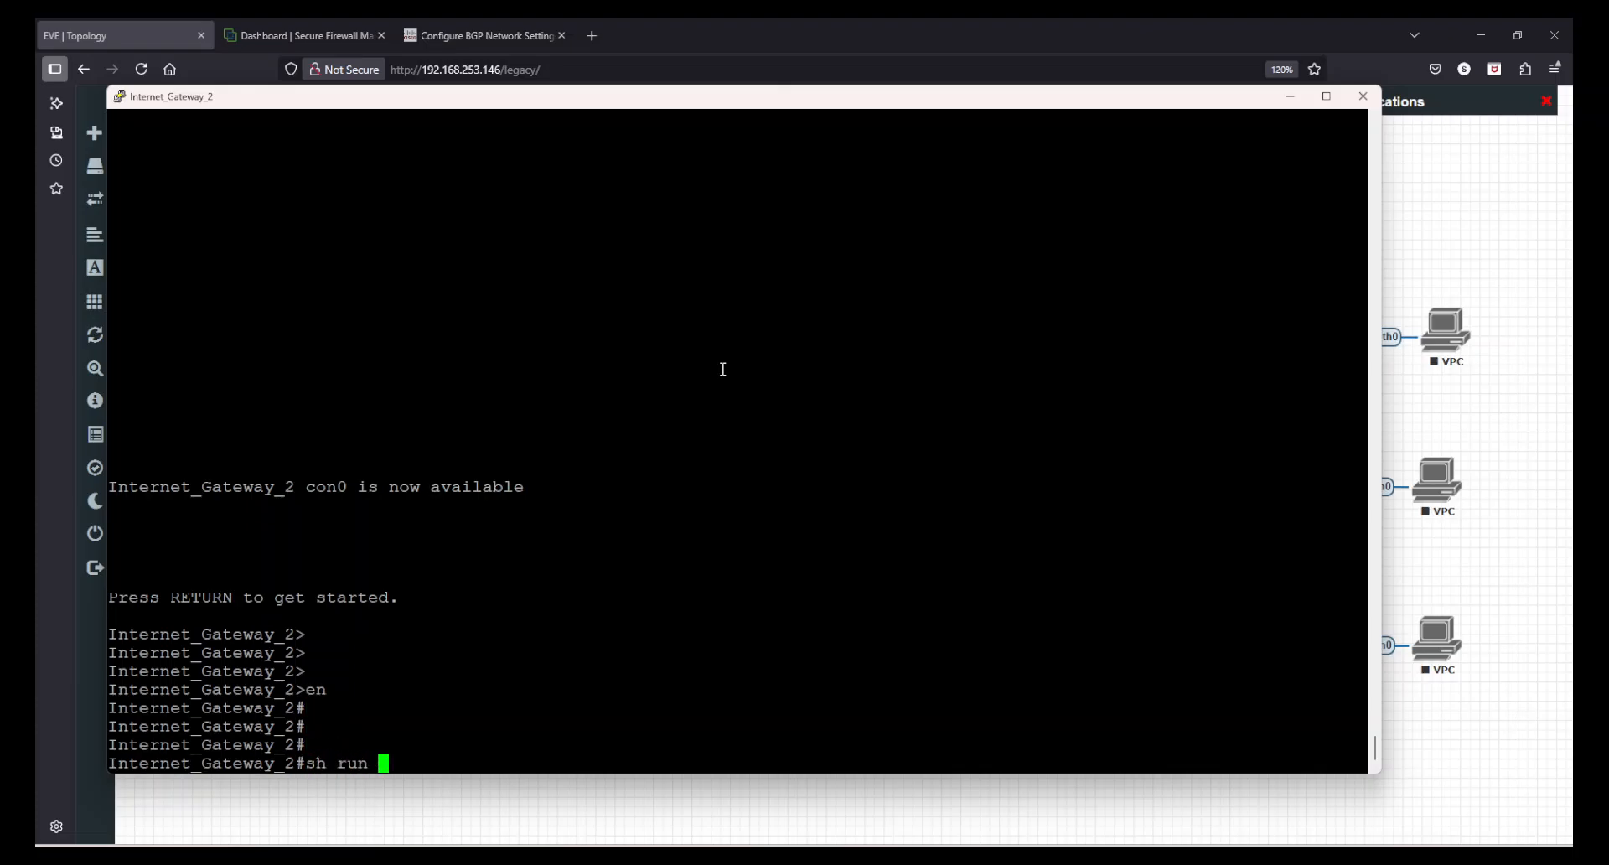
{"action": "type", "text": "| sec big"}
{"action": "key", "text": "BackSpace"}
{"action": "key", "text": "BackSpace"}
{"action": "type", "text": "gp"}
{"action": "key", "text": "Return"}
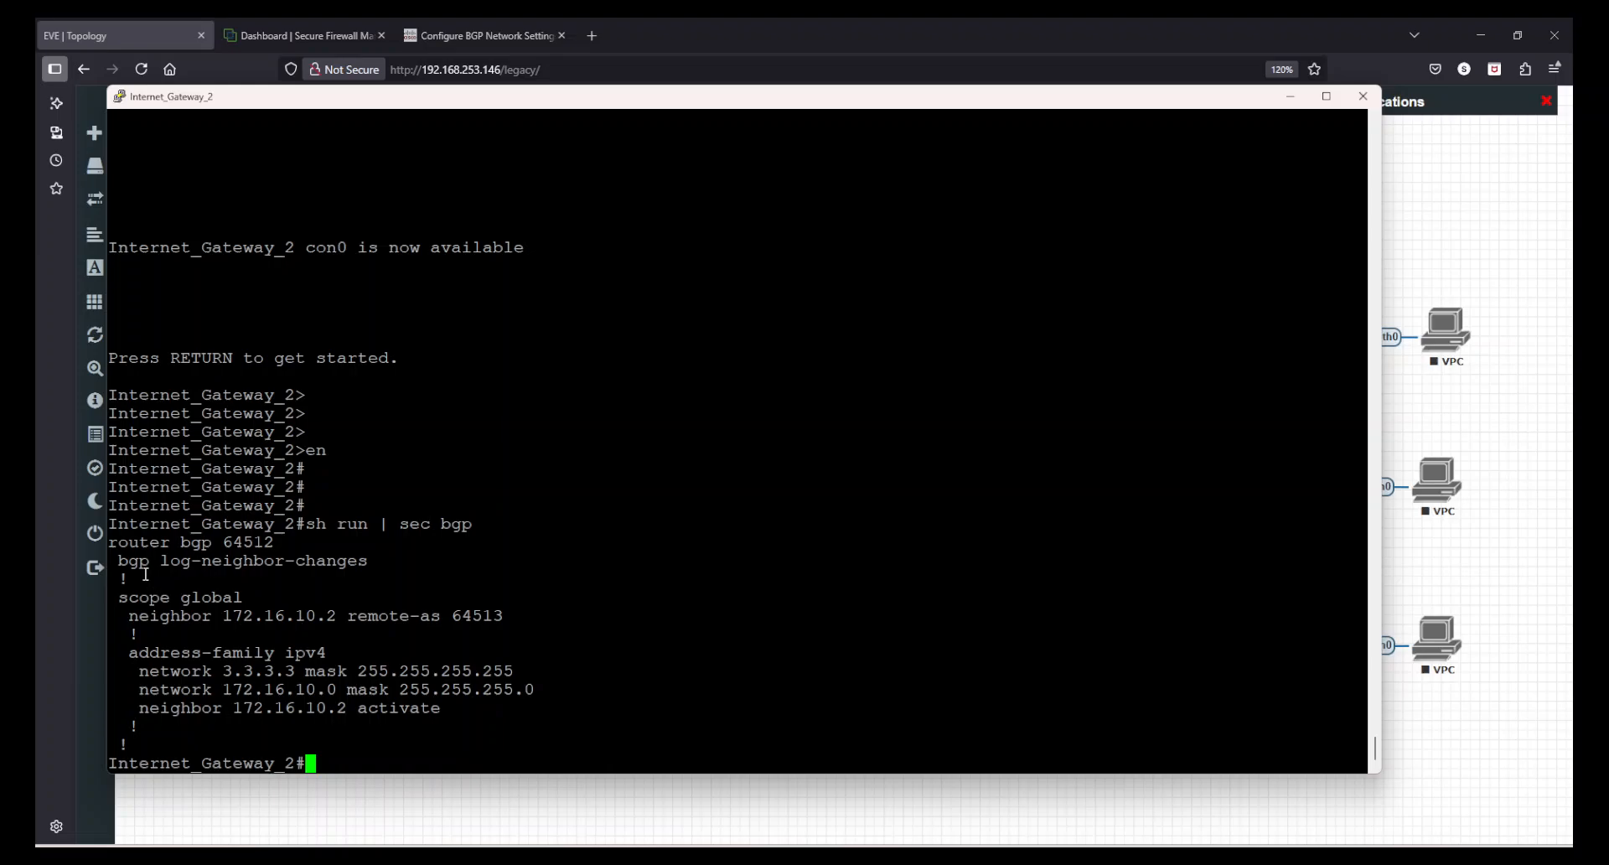
- Examine the router's BGP AS number, neighbor and advertised networks, then minimize the console
{"action": "left_click_drag", "start_coordinate": [117, 545], "coordinate": [266, 543]}
{"action": "triple_click", "coordinate": [260, 542]}
{"action": "left_click", "coordinate": [260, 545]}
{"action": "double_click", "coordinate": [261, 545]}
{"action": "left_click", "coordinate": [293, 539]}
{"action": "left_click_drag", "start_coordinate": [231, 620], "coordinate": [494, 618]}
{"action": "left_click", "coordinate": [494, 618]}
{"action": "left_click_drag", "start_coordinate": [226, 667], "coordinate": [406, 692]}
{"action": "left_click", "coordinate": [404, 690]}
{"action": "left_click", "coordinate": [1291, 96]}
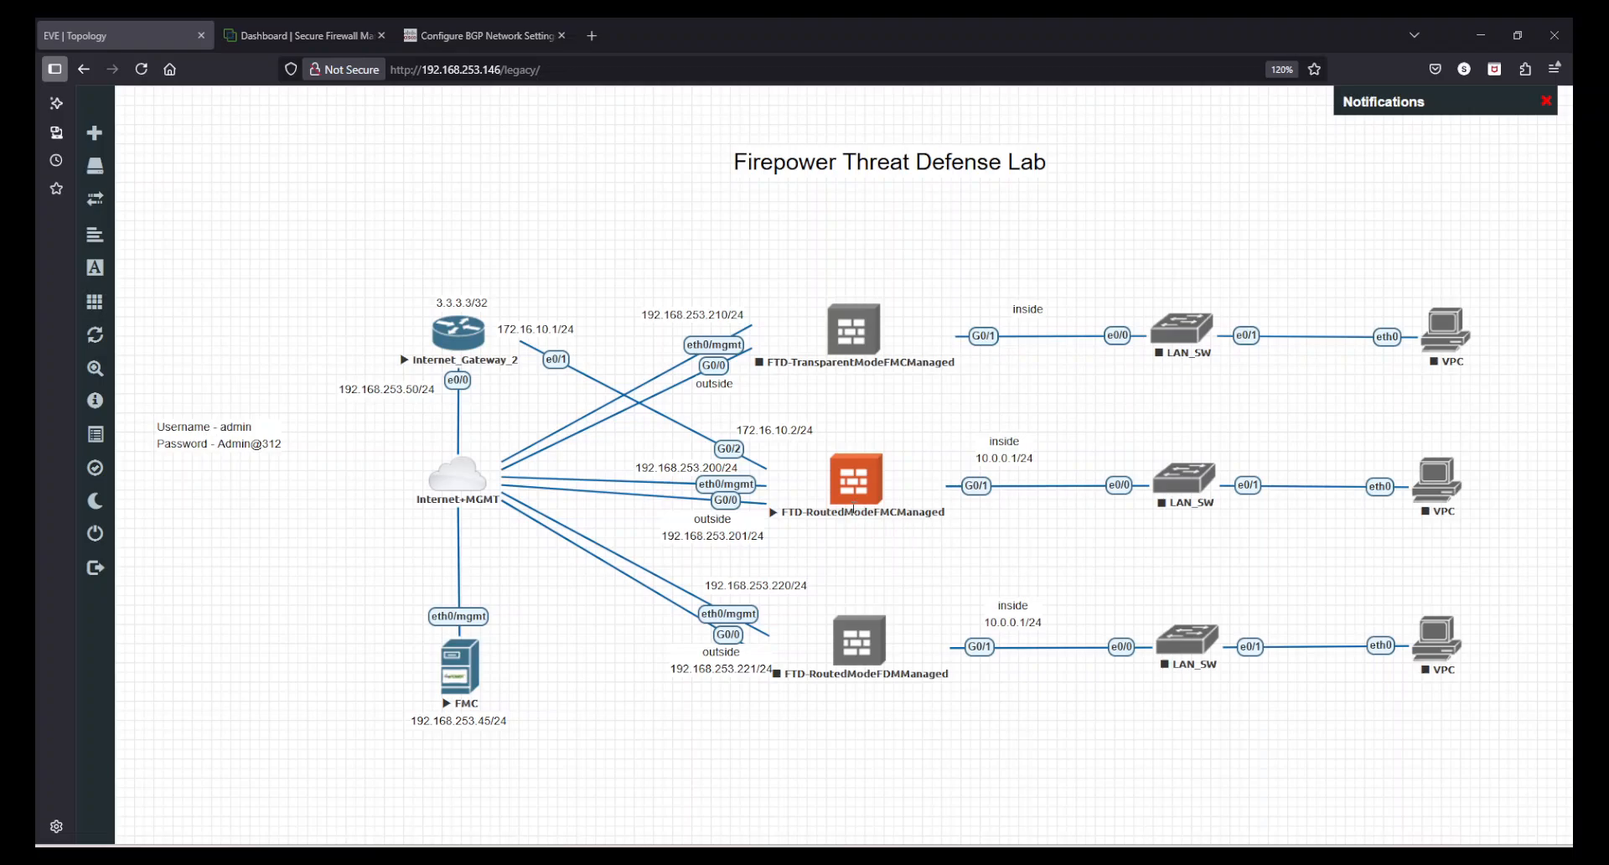
- Open the BGP general settings in the routing configuration of device FTD-1 in Firewall Management Center
{"action": "left_click", "coordinate": [270, 33]}
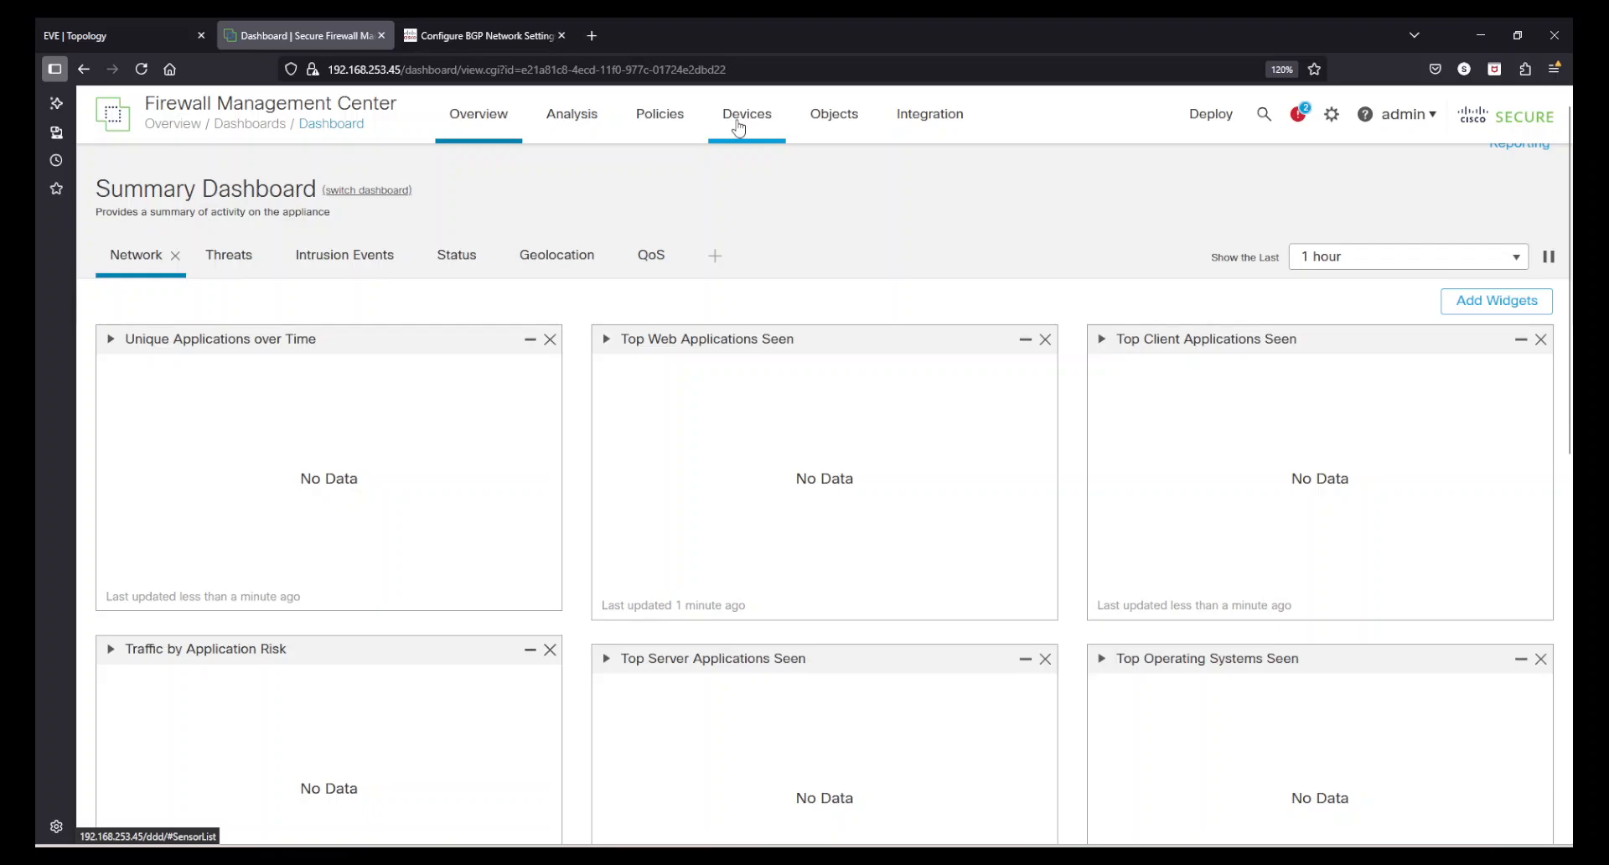
{"action": "mouse_move", "coordinate": [739, 128]}
{"action": "left_click", "coordinate": [765, 168]}
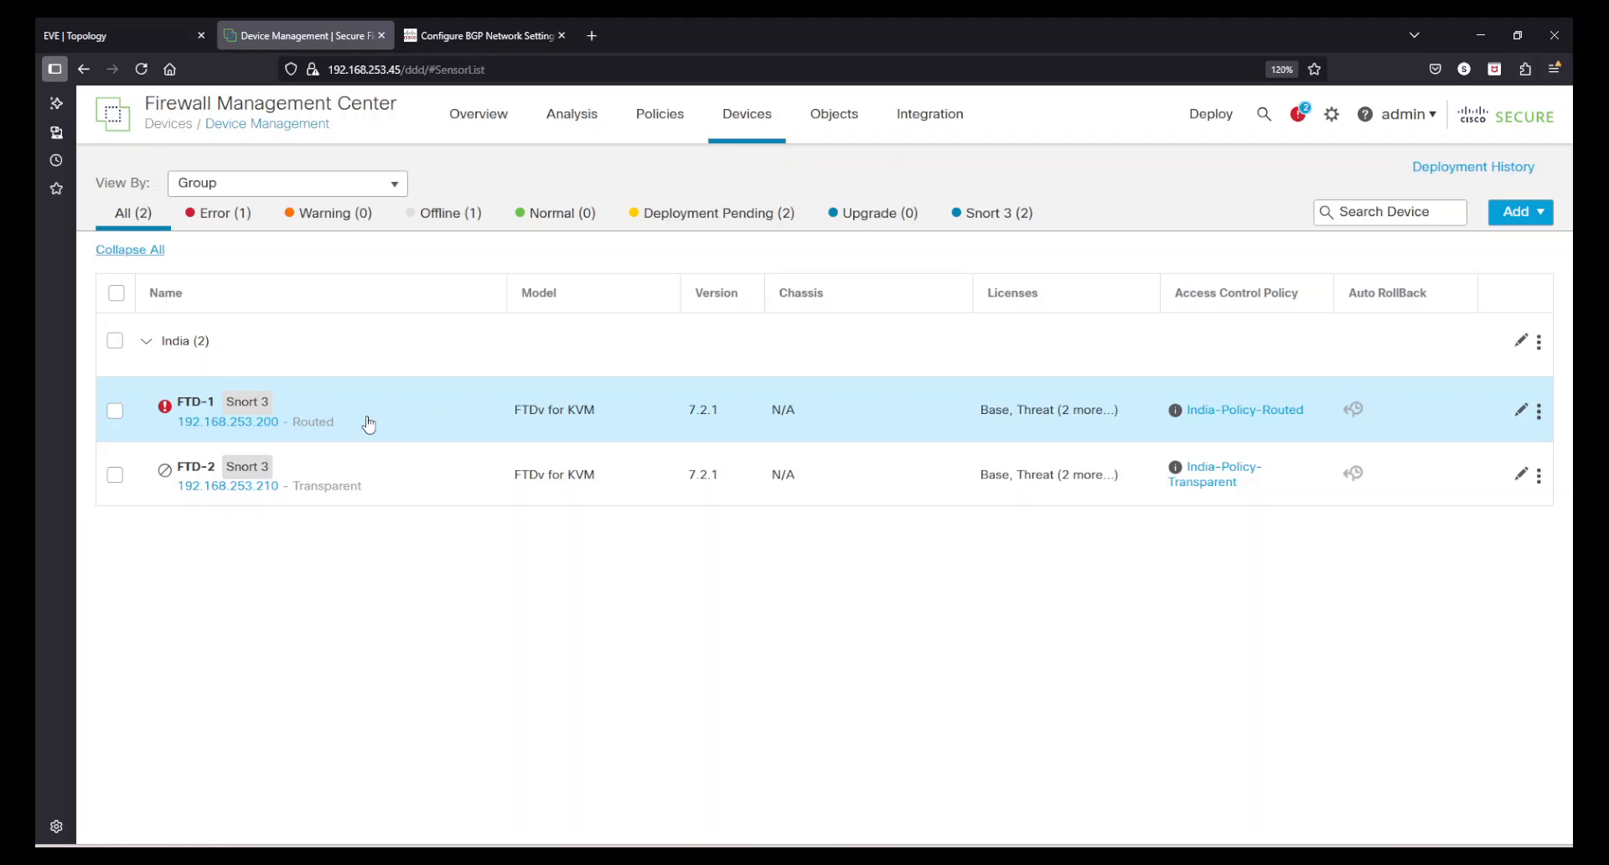
{"action": "left_click", "coordinate": [1521, 411]}
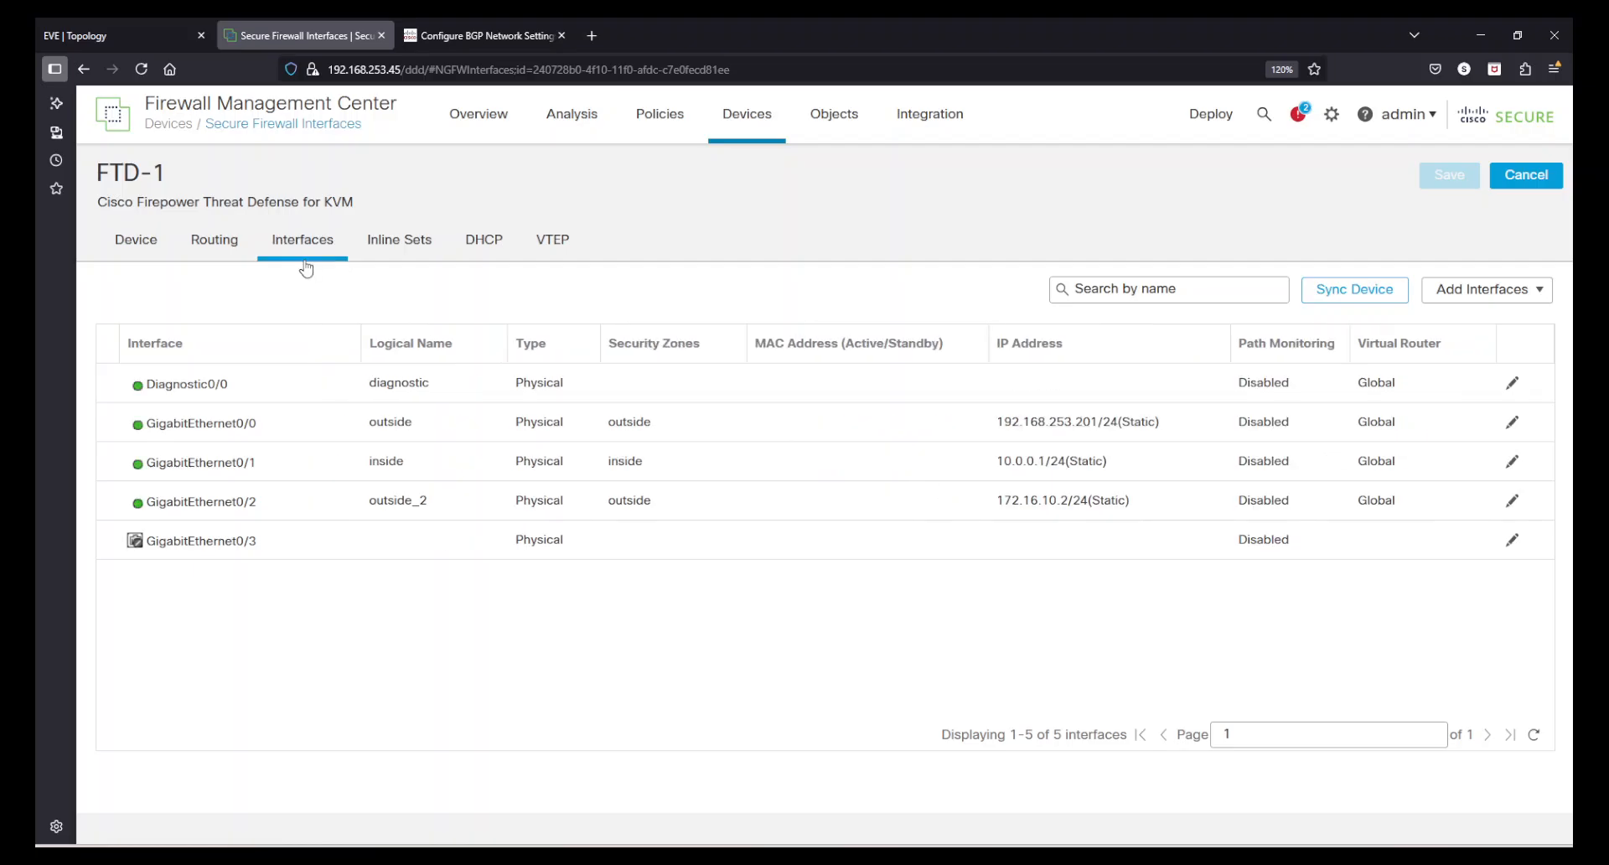
{"action": "left_click", "coordinate": [204, 250]}
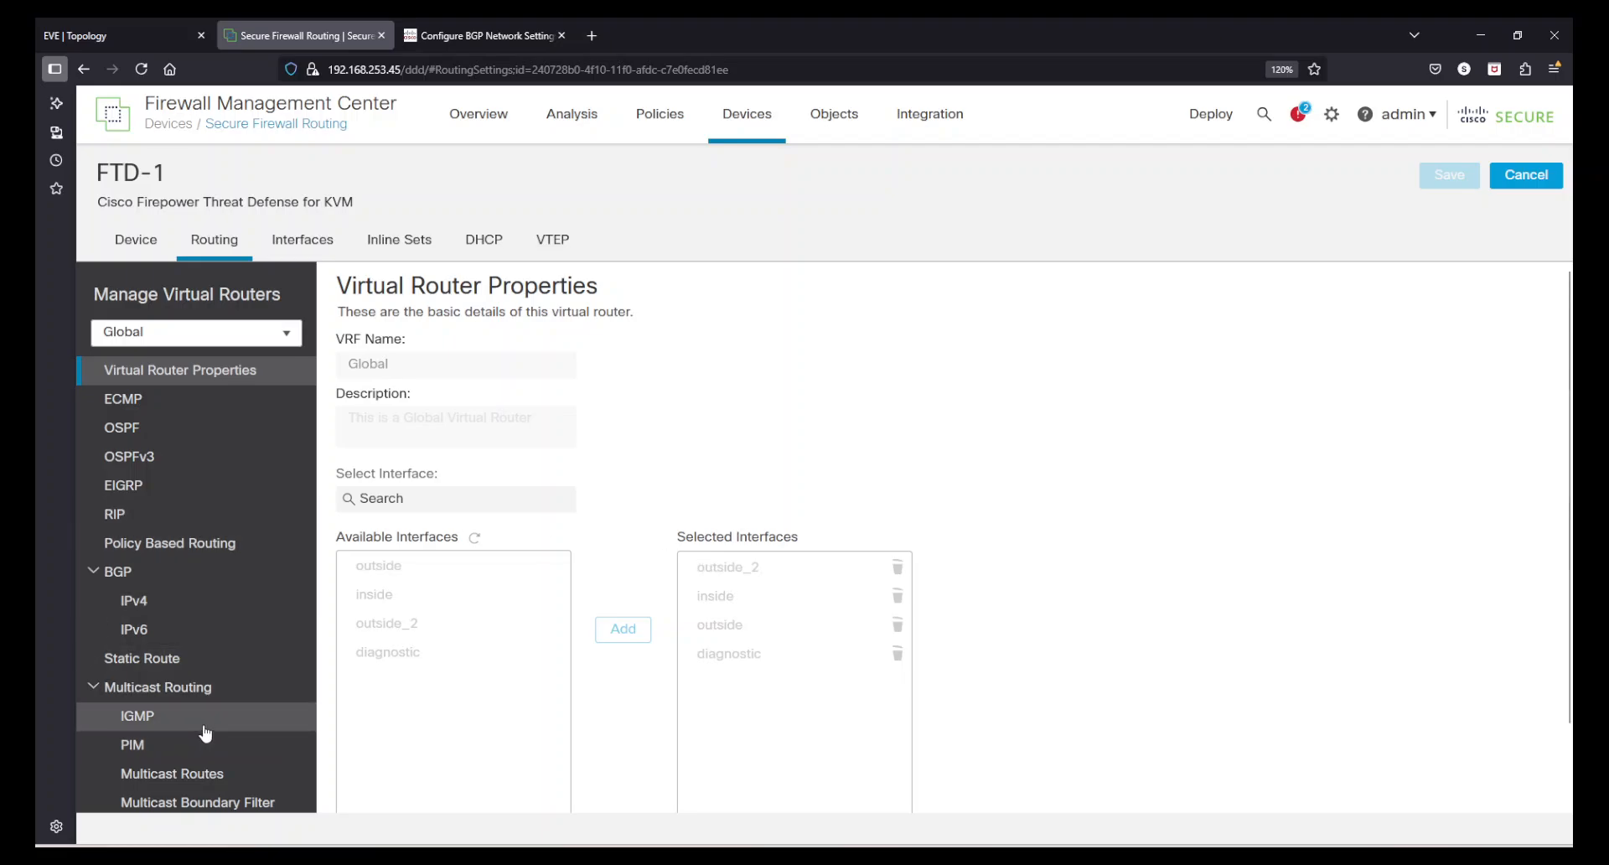
{"action": "scroll", "coordinate": [205, 733], "scroll_direction": "down", "scroll_amount": 1}
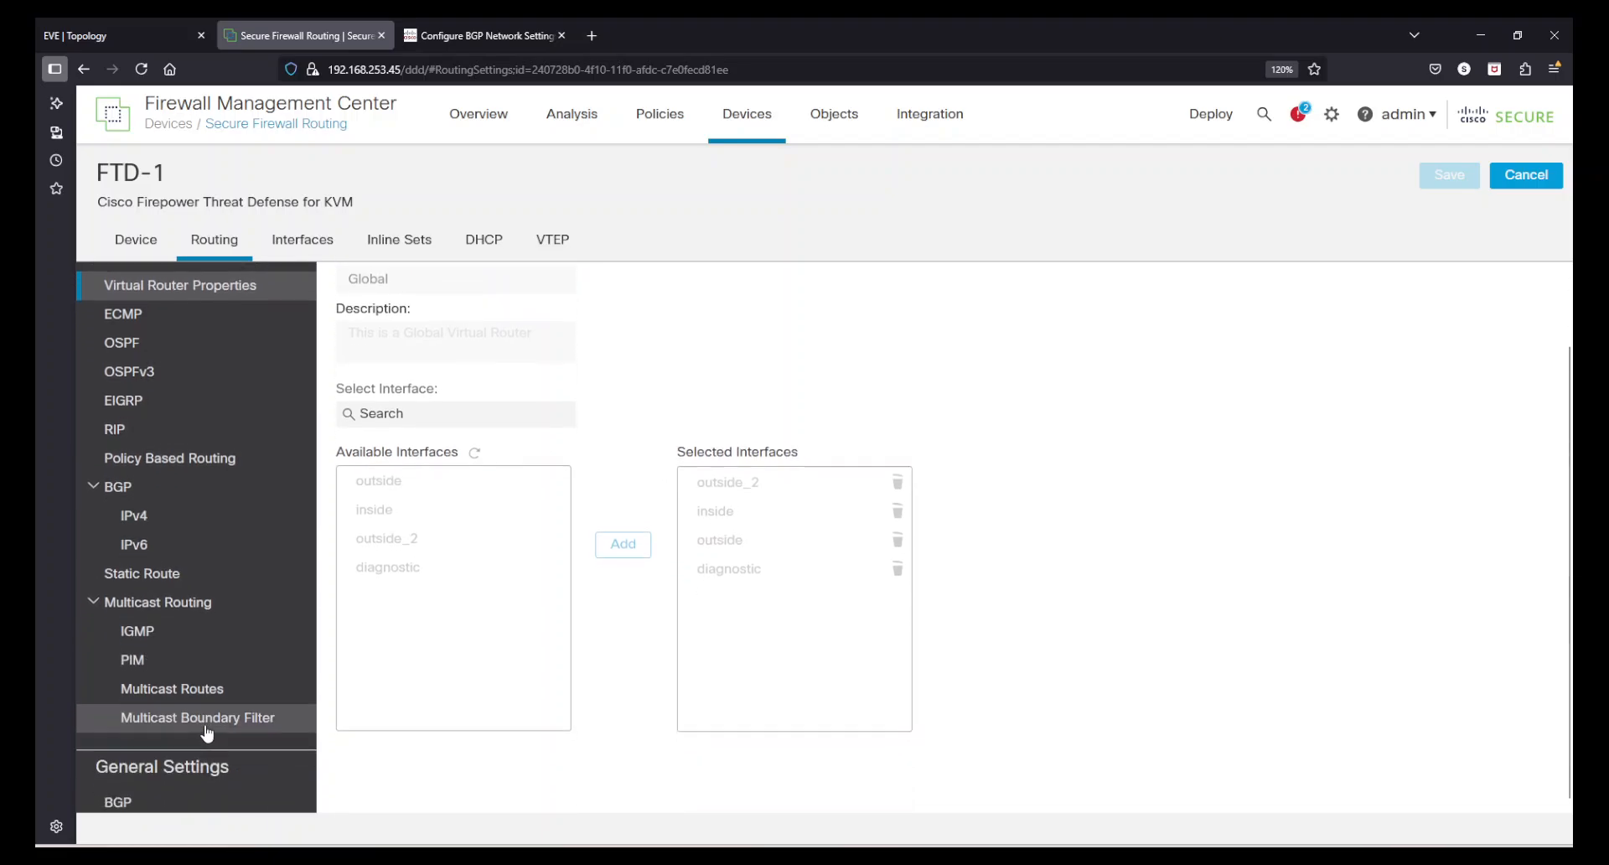
{"action": "left_click", "coordinate": [231, 800]}
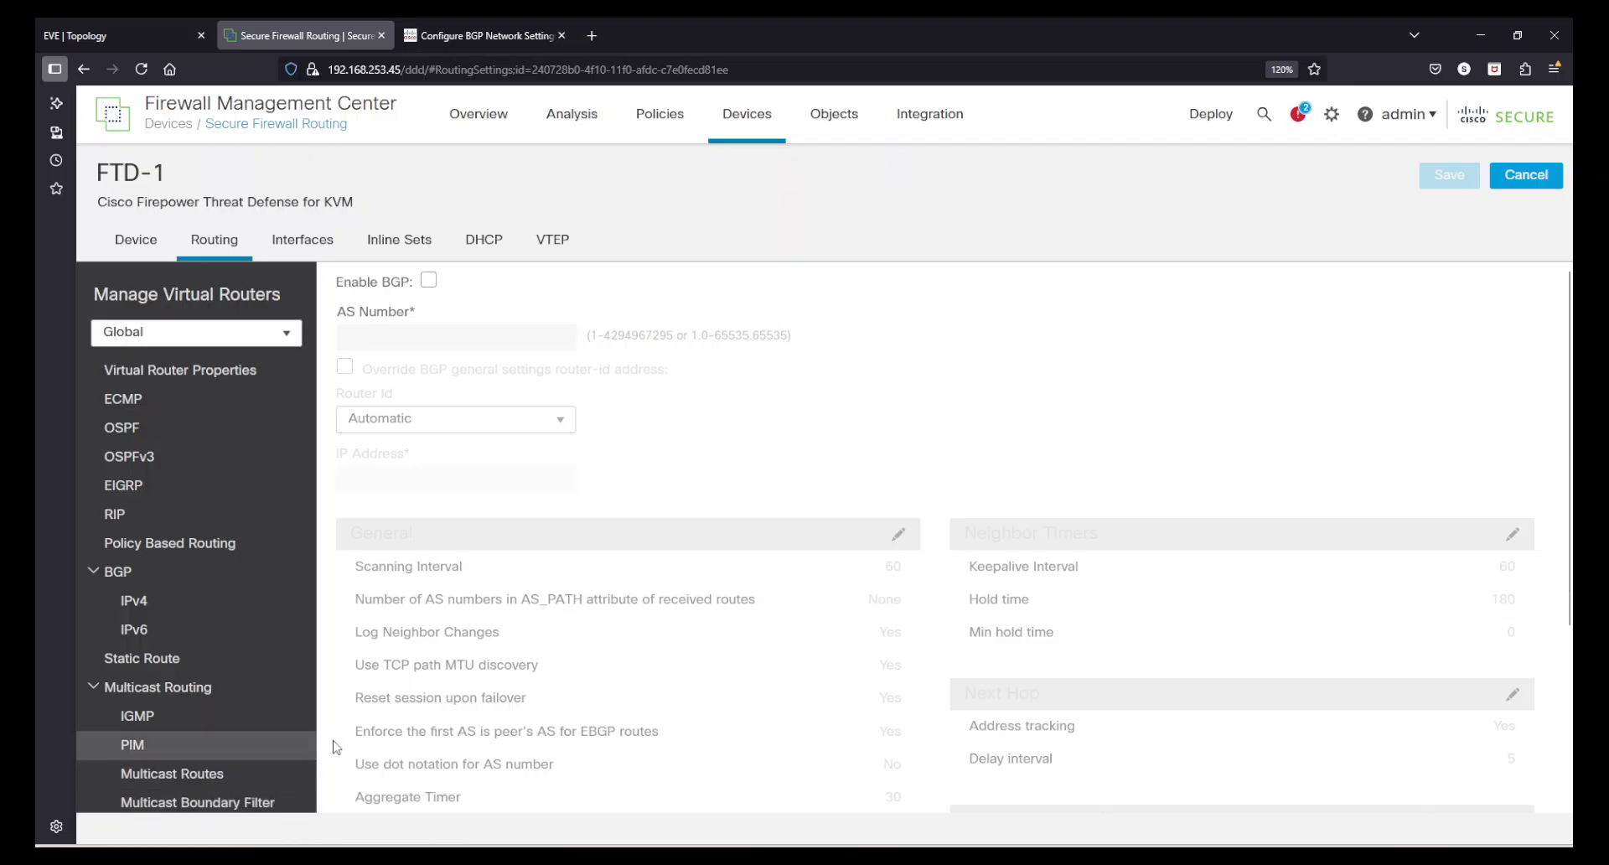
- Enable BGP with AS number 64513, keeping the router ID automatic
{"action": "left_click", "coordinate": [428, 282]}
{"action": "left_click", "coordinate": [430, 332]}
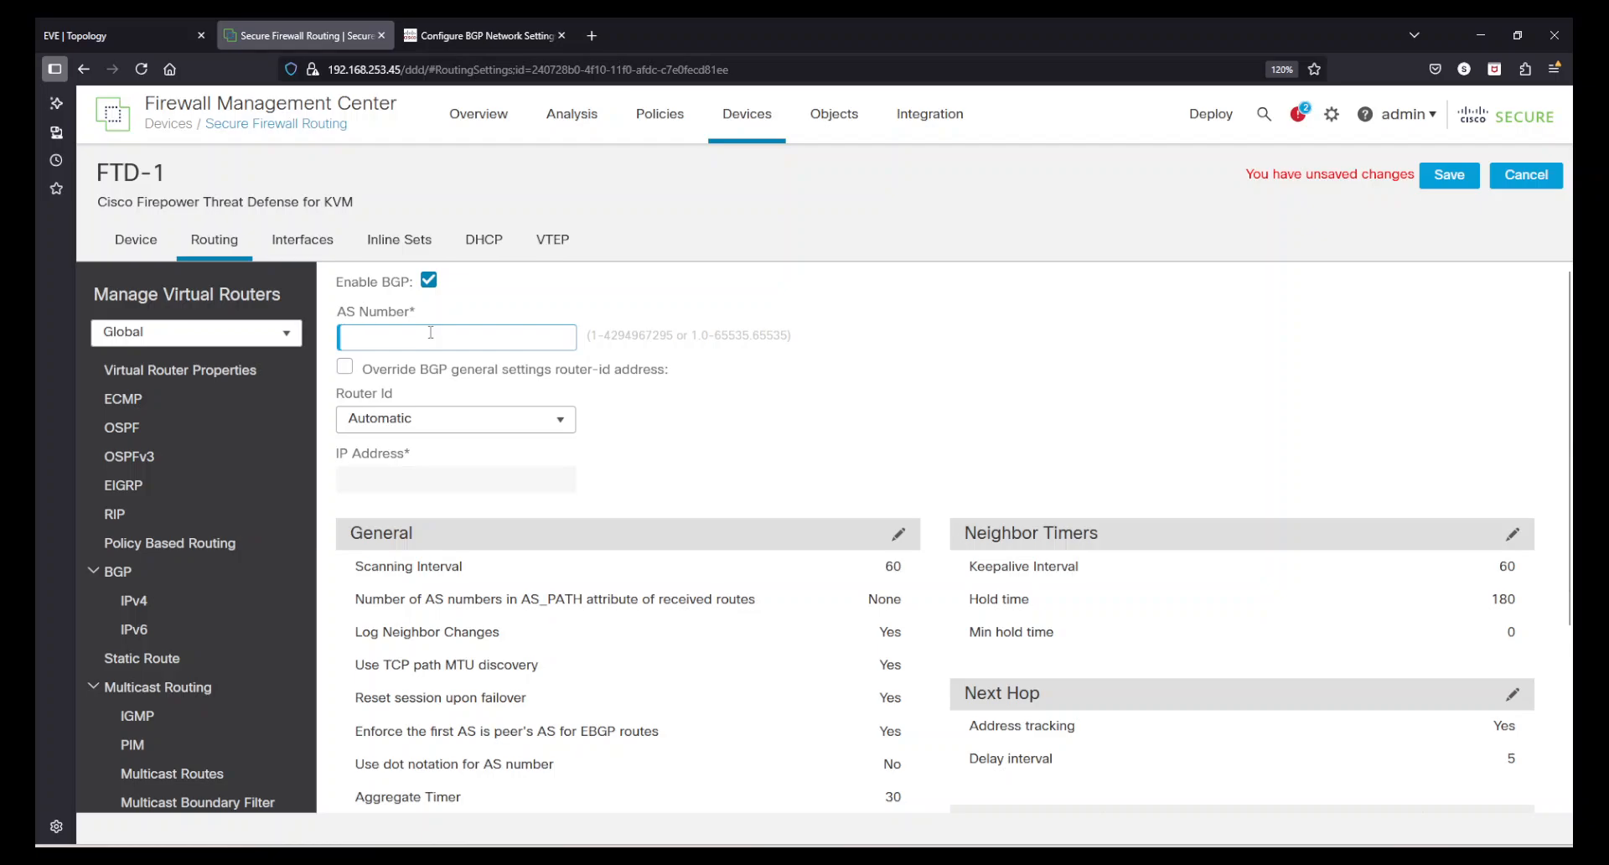
{"action": "type", "text": "64513"}
{"action": "left_click", "coordinate": [1035, 397]}
{"action": "left_click", "coordinate": [712, 406]}
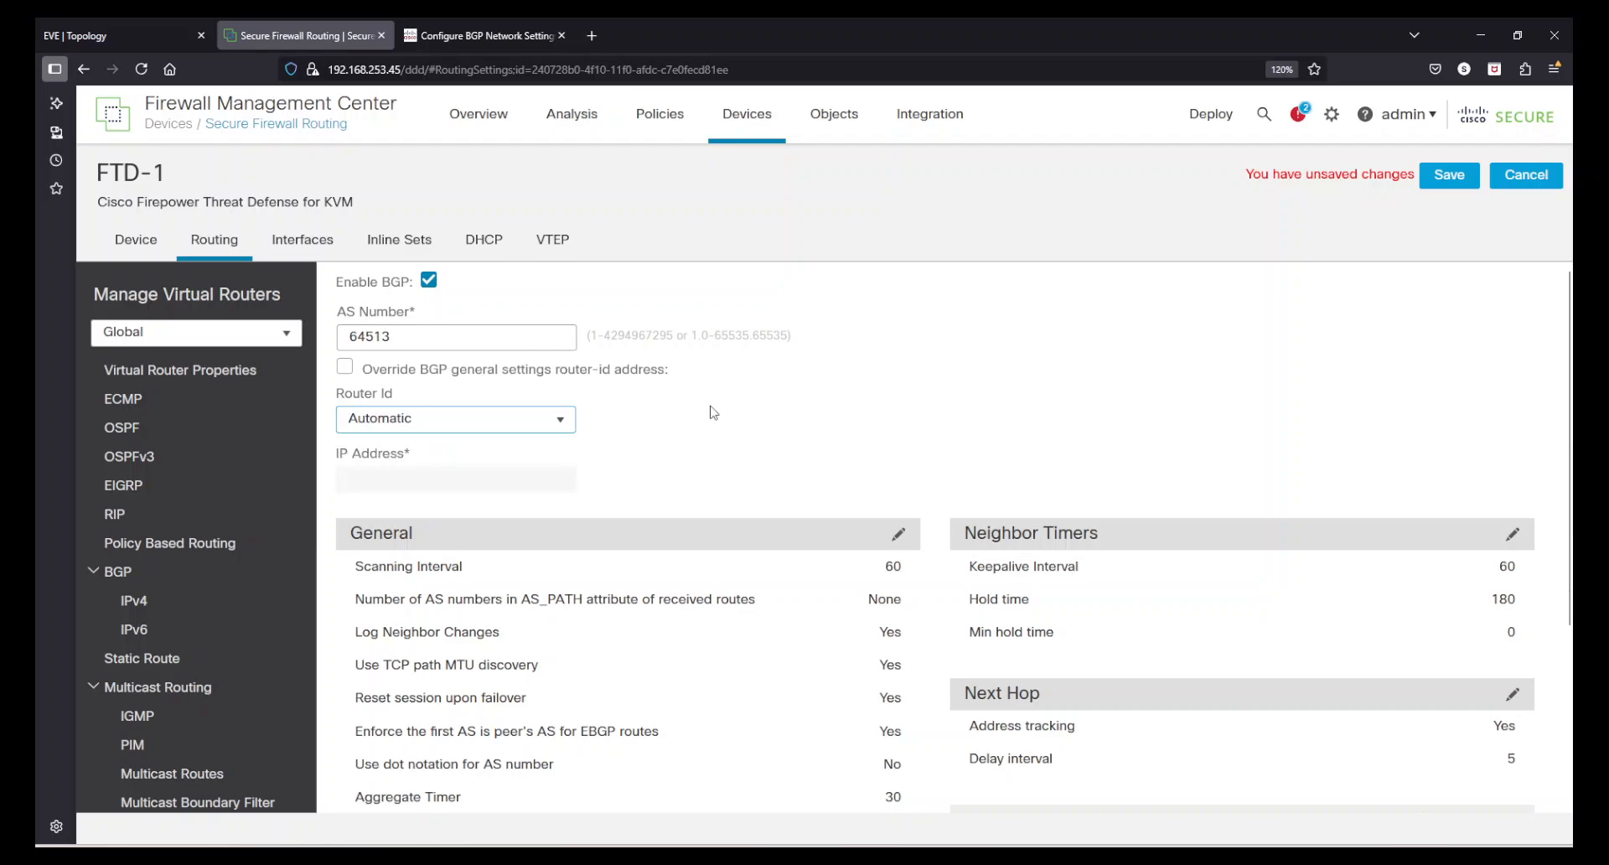
{"action": "left_click", "coordinate": [1178, 330]}
{"action": "left_click", "coordinate": [557, 422]}
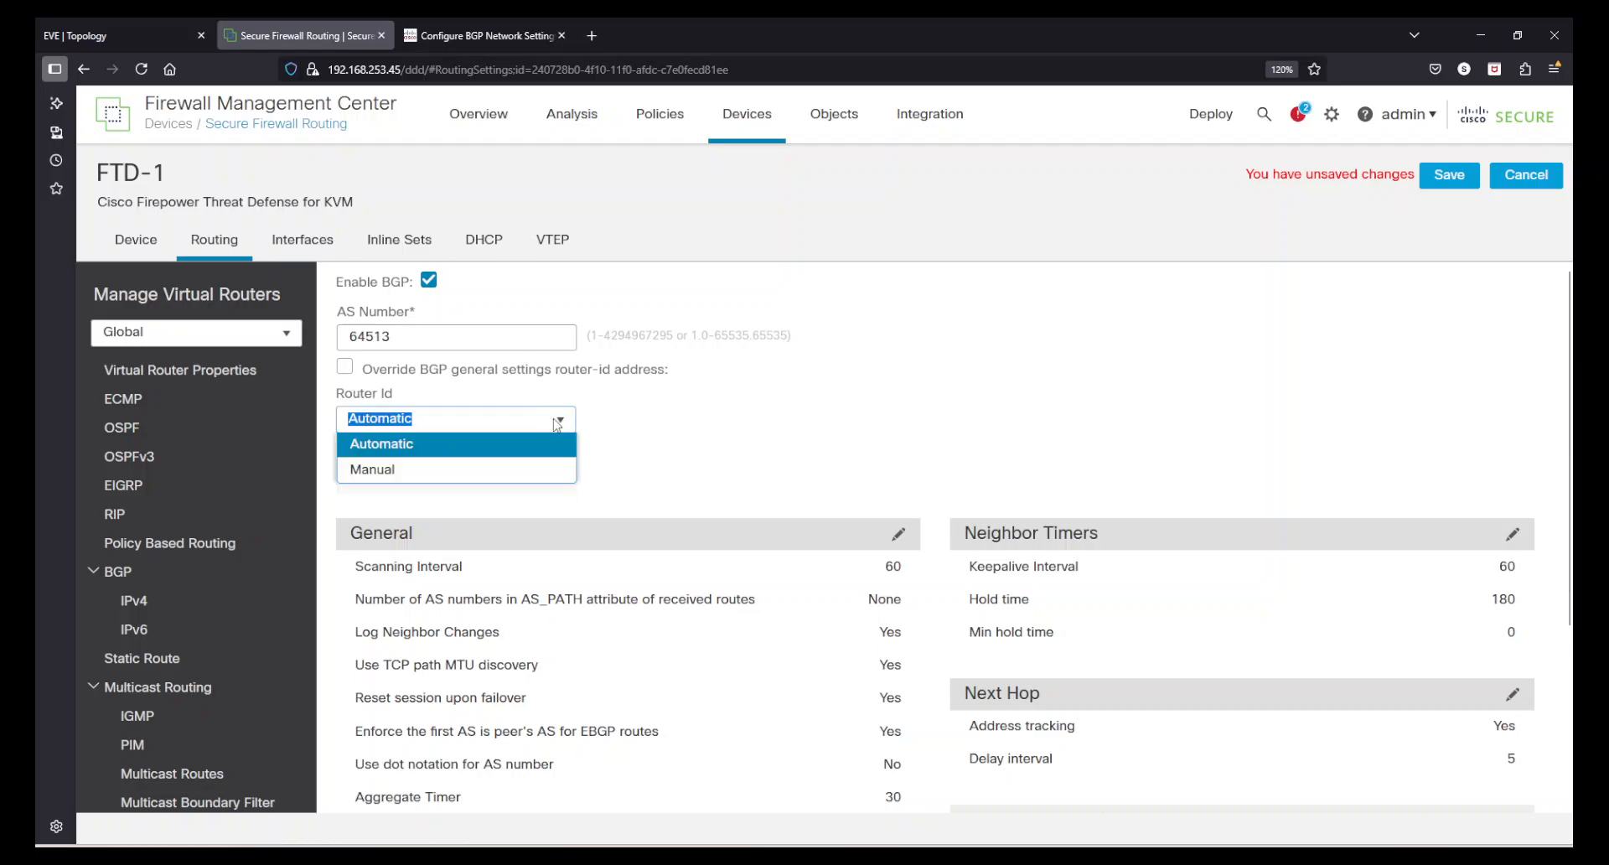
{"action": "left_click", "coordinate": [970, 386]}
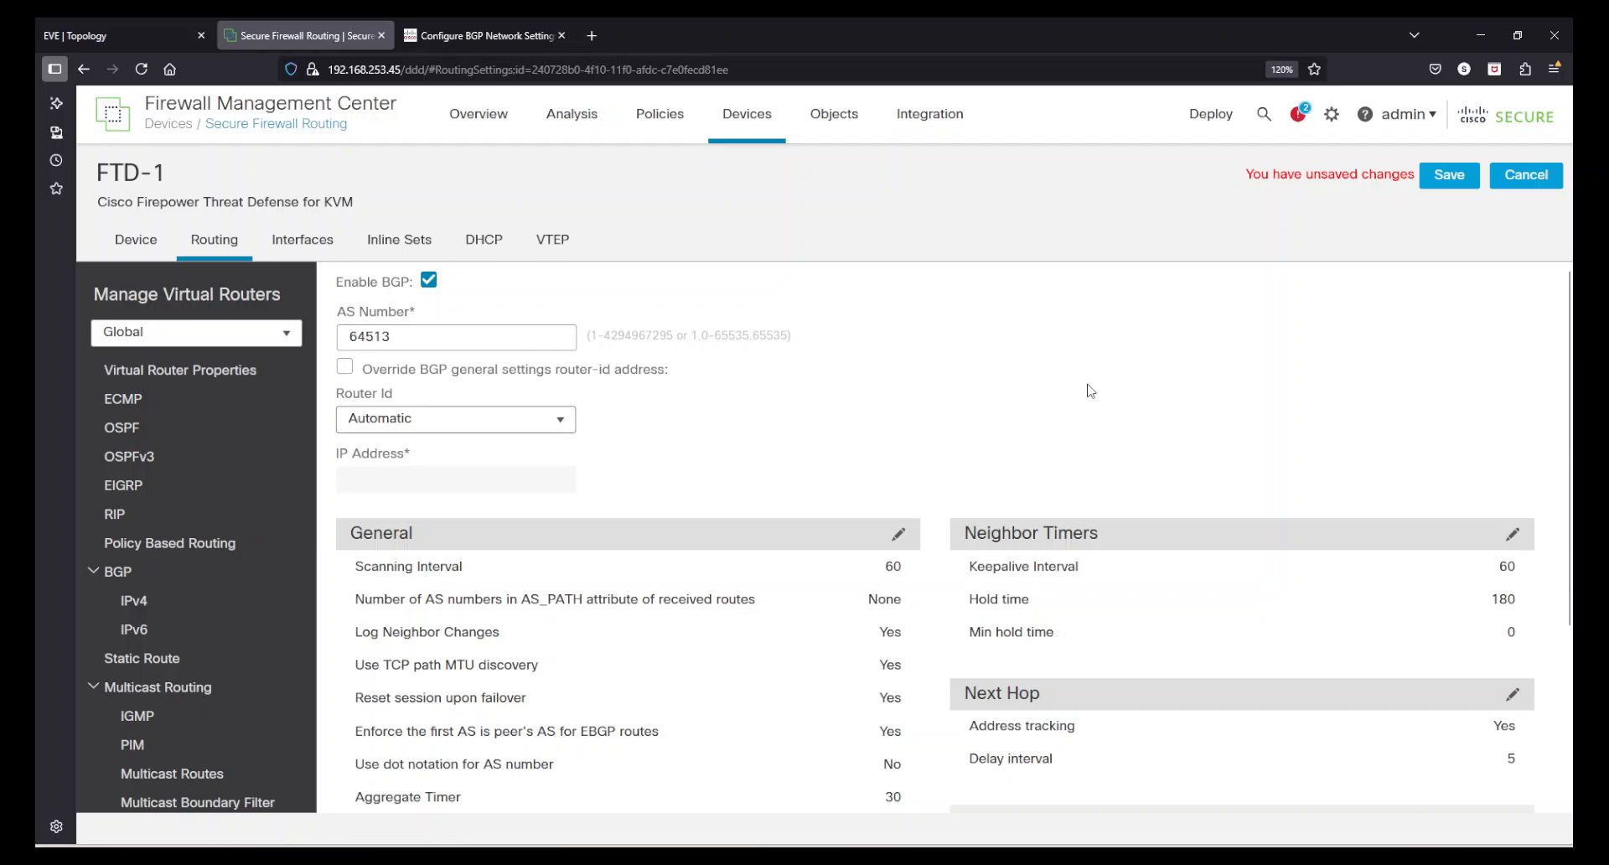
- Save the BGP general settings for FTD-1
{"action": "scroll", "coordinate": [1091, 391], "scroll_direction": "down", "scroll_amount": 3}
{"action": "scroll", "coordinate": [1076, 472], "scroll_direction": "up", "scroll_amount": 3}
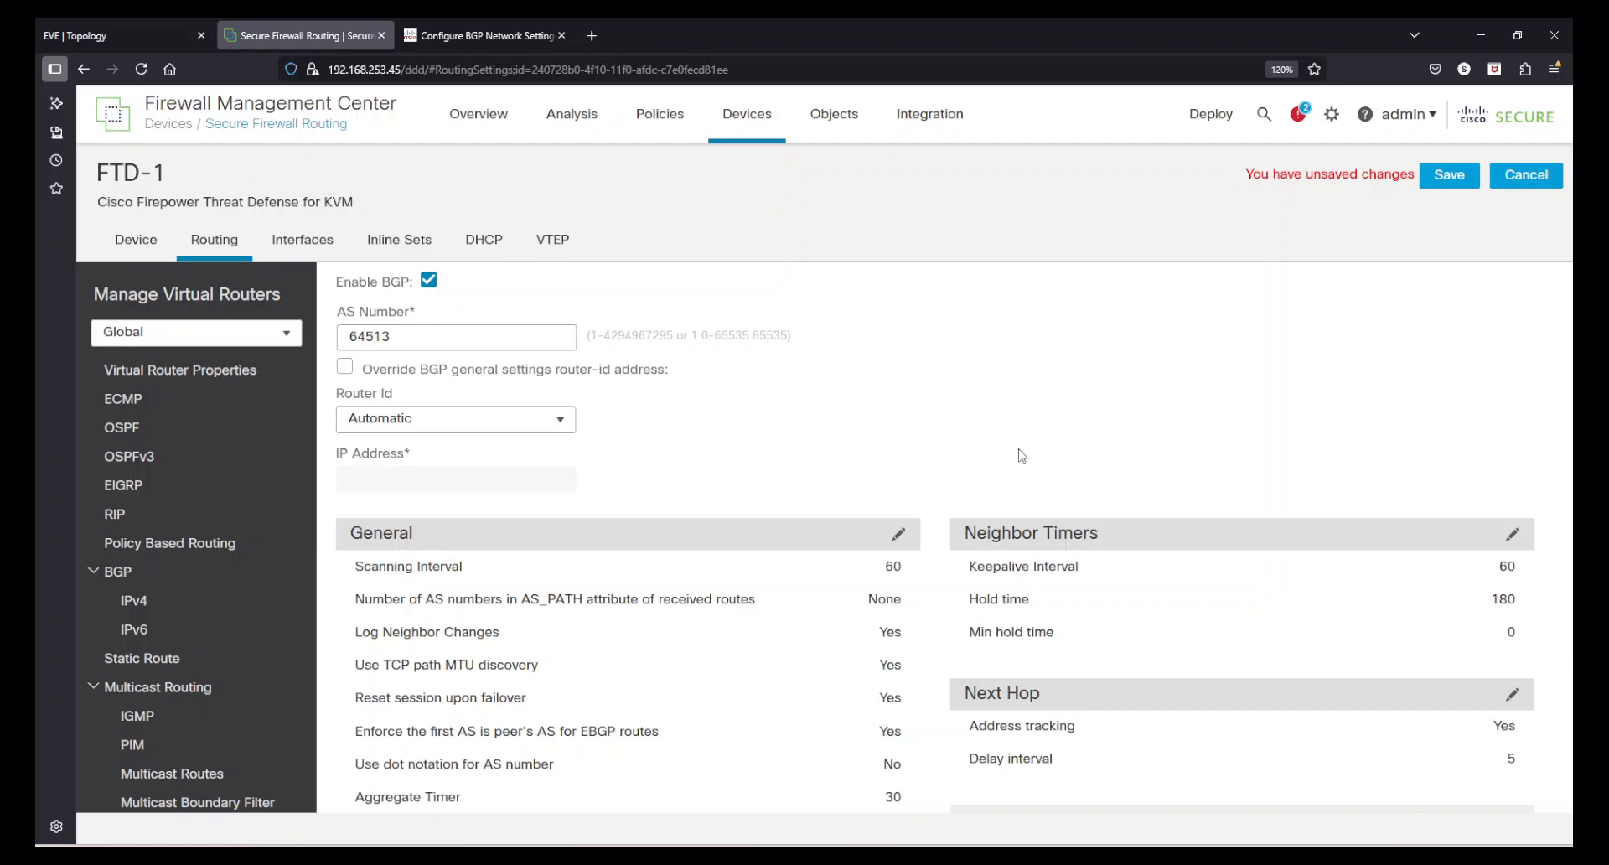
{"action": "left_click", "coordinate": [1449, 174]}
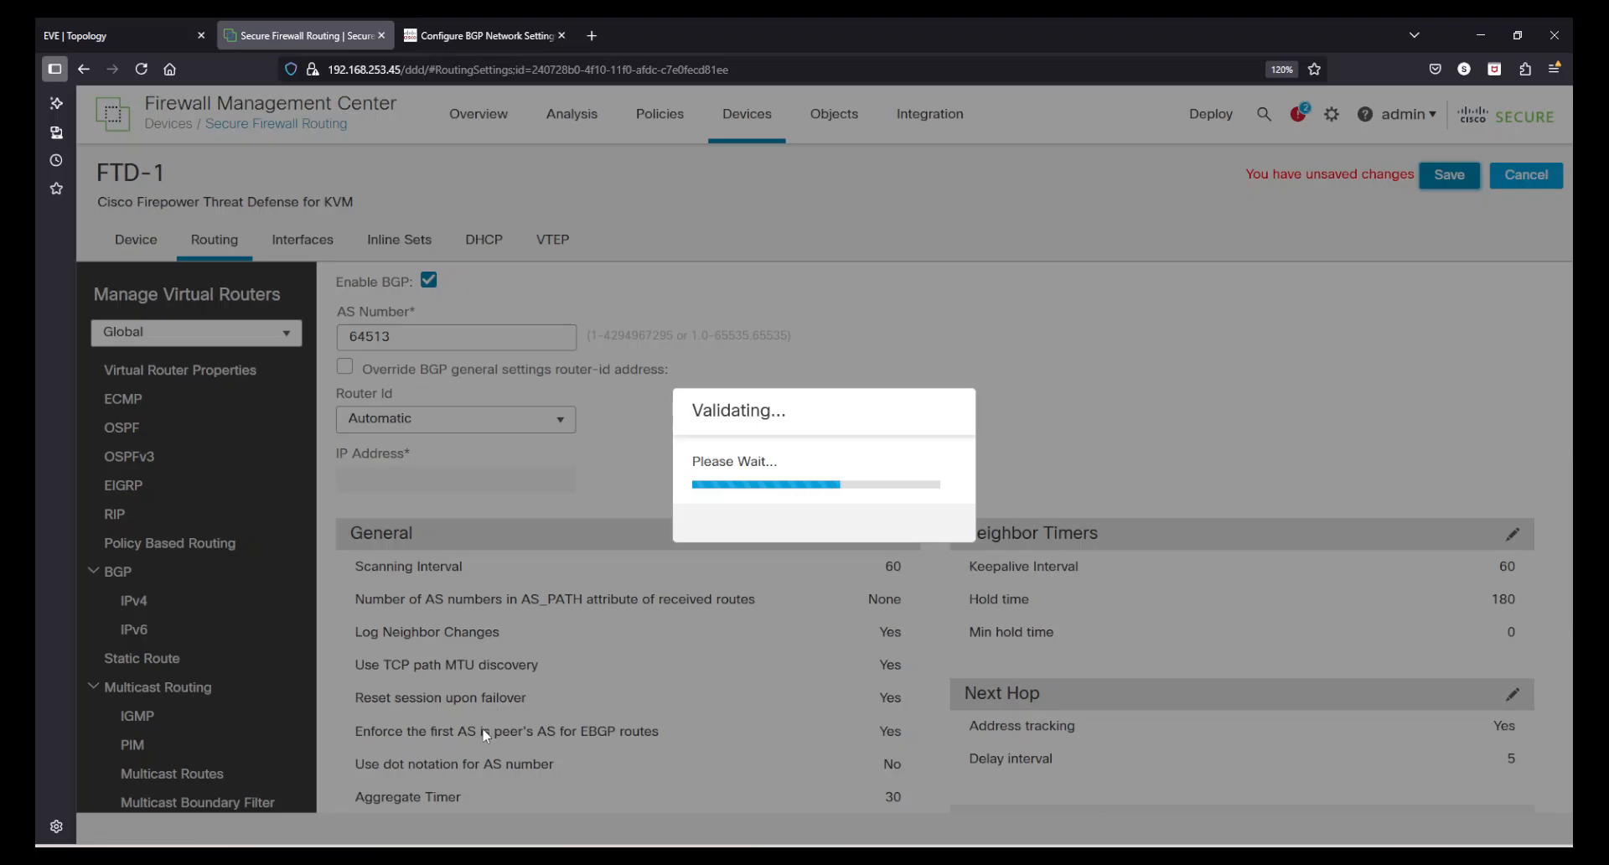
{"action": "scroll", "coordinate": [503, 726], "scroll_direction": "down", "scroll_amount": 4}
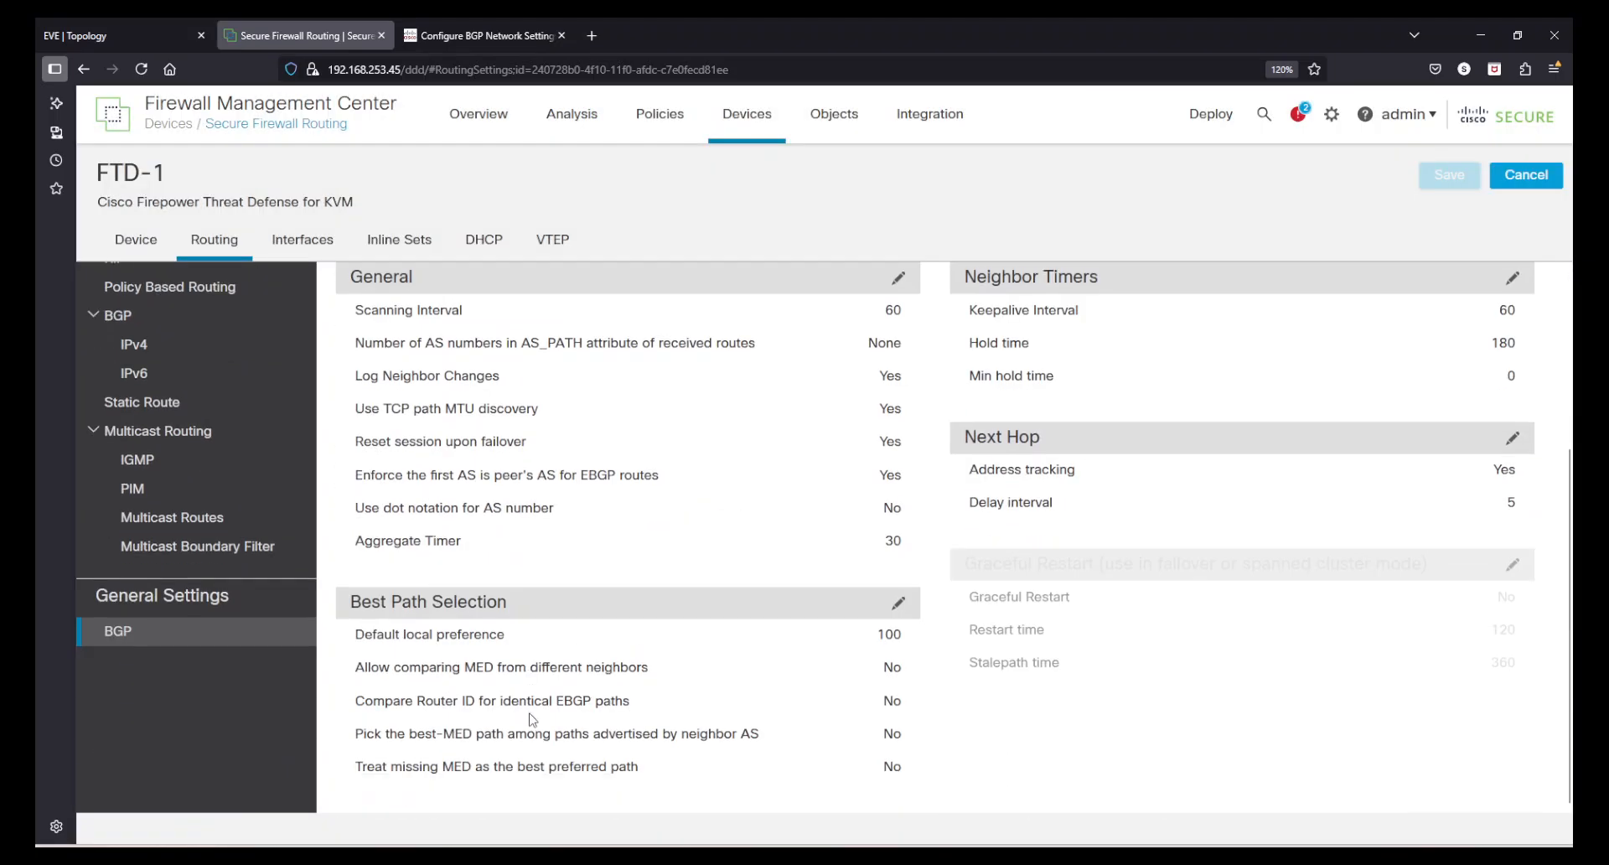
{"action": "scroll", "coordinate": [530, 718], "scroll_direction": "up", "scroll_amount": 4}
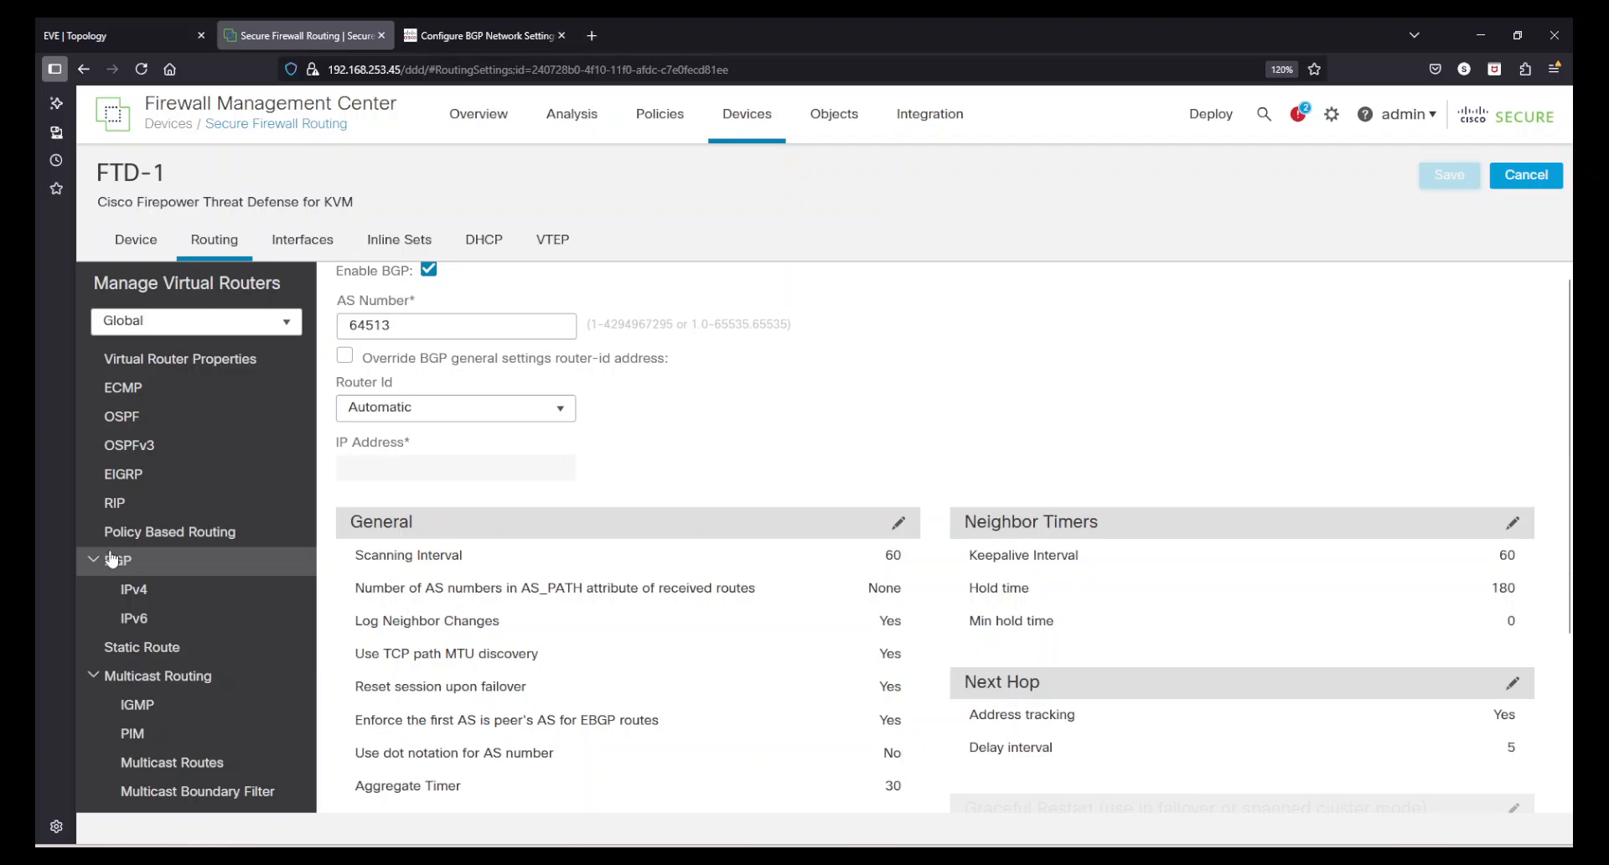
- Enable the IPv4 address family for BGP on FTD-1
{"action": "left_click", "coordinate": [136, 592]}
{"action": "scroll", "coordinate": [792, 608], "scroll_direction": "up", "scroll_amount": 1}
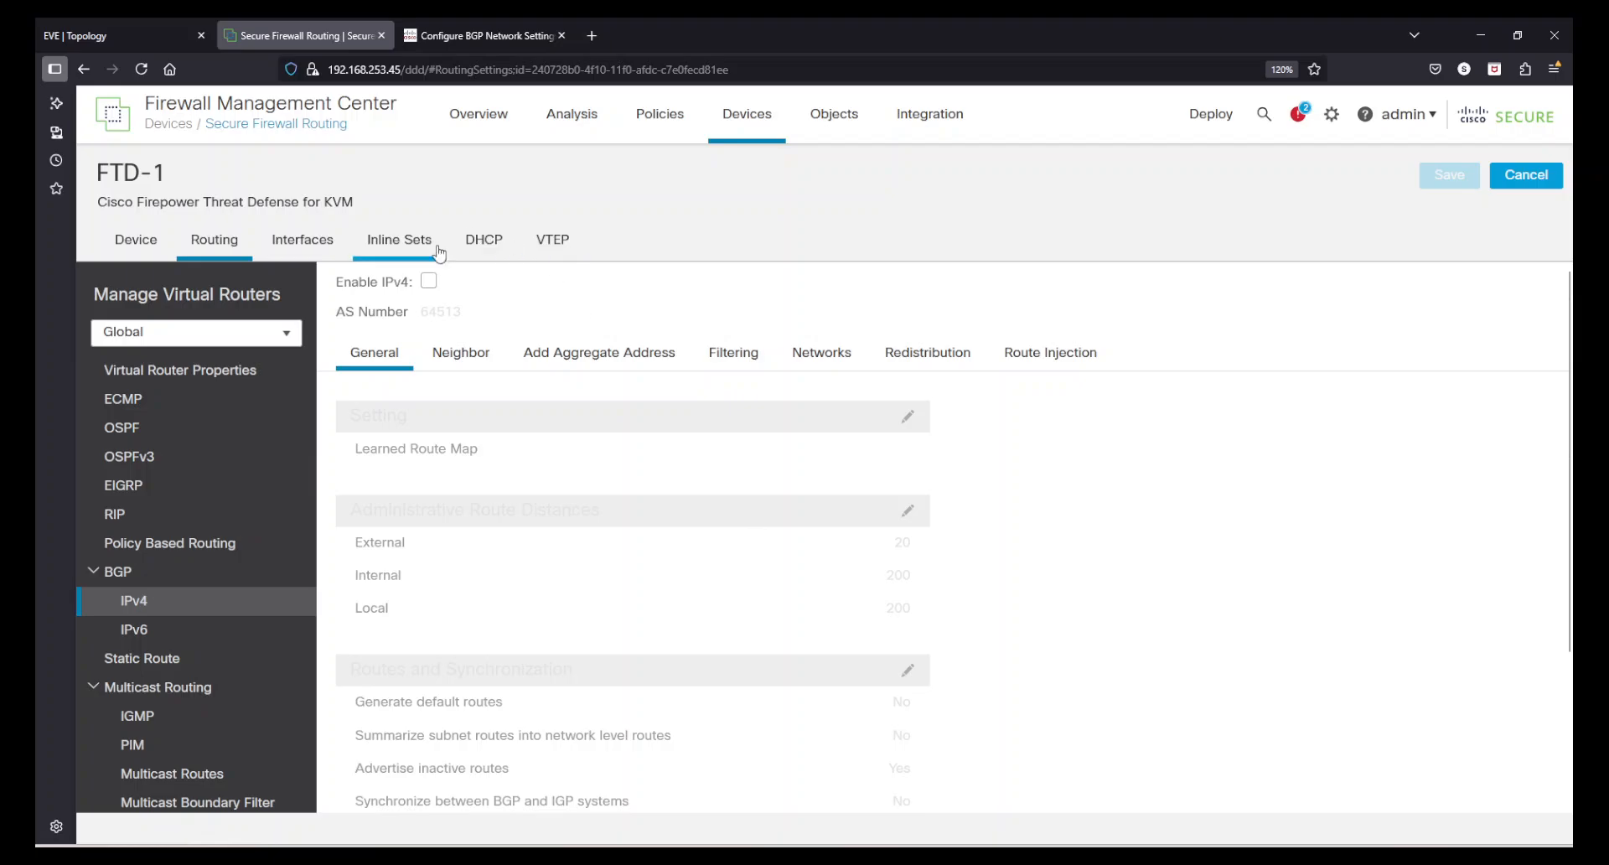
{"action": "left_click", "coordinate": [428, 282]}
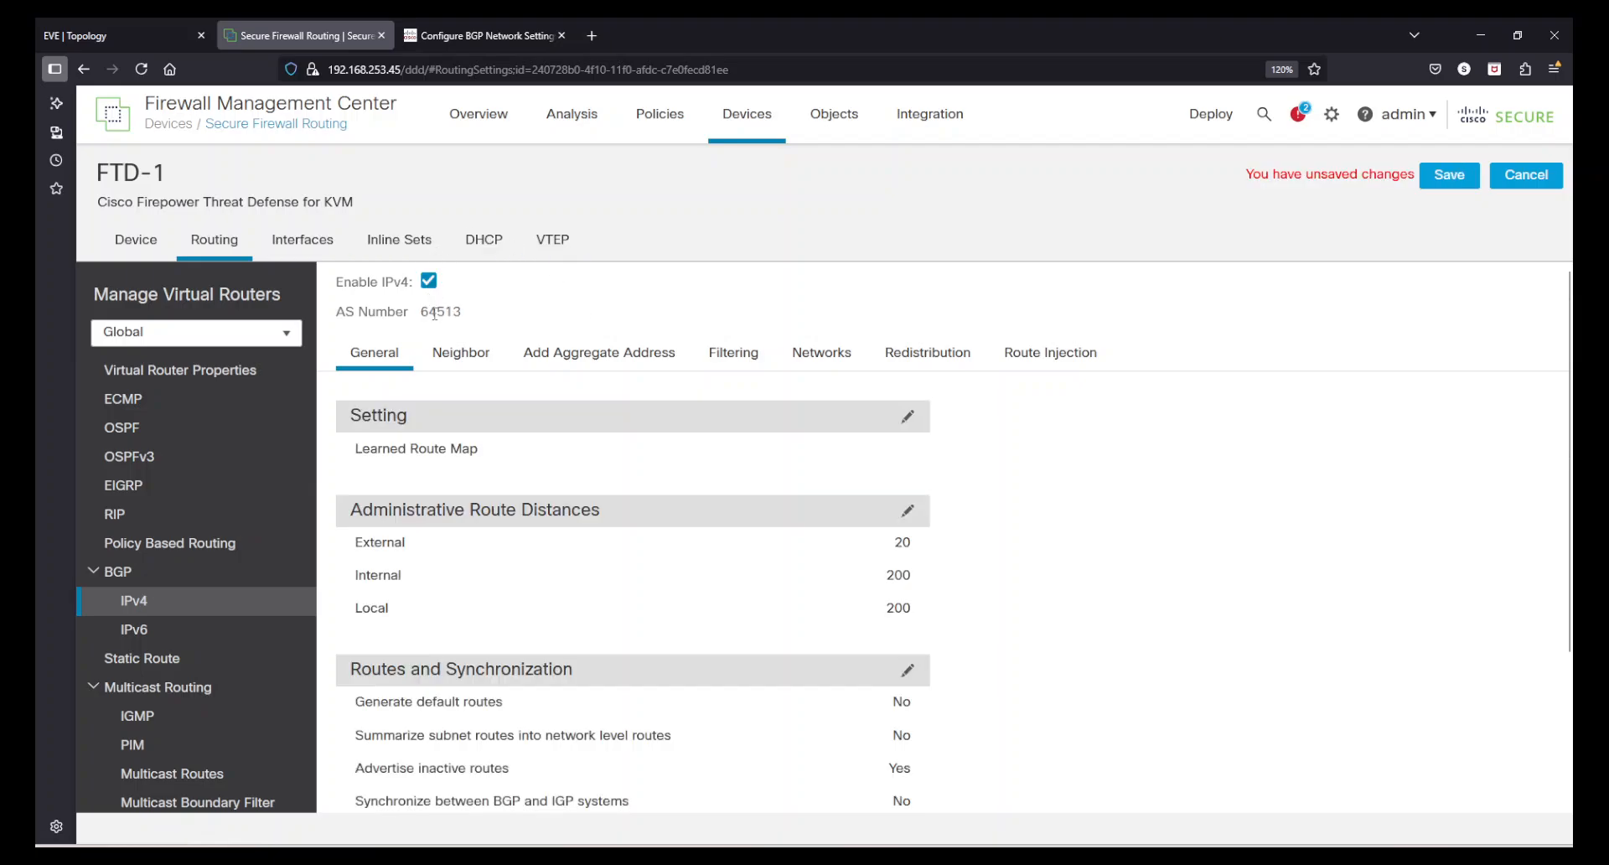
{"action": "left_click_drag", "start_coordinate": [423, 307], "coordinate": [491, 312]}
{"action": "left_click", "coordinate": [492, 313]}
{"action": "scroll", "coordinate": [554, 378], "scroll_direction": "down", "scroll_amount": 3}
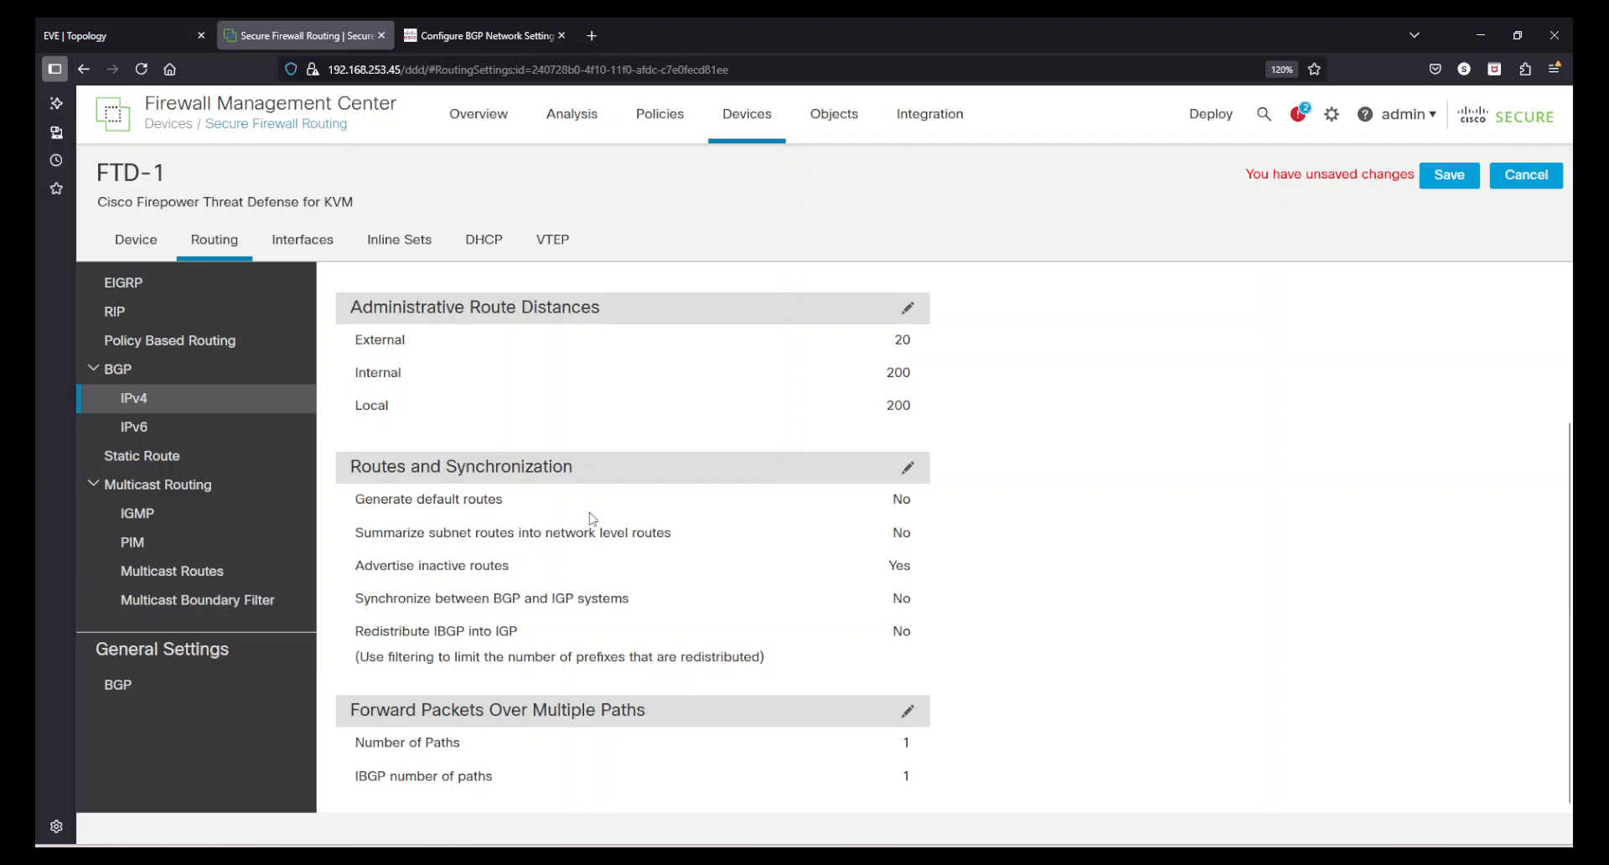
{"action": "scroll", "coordinate": [591, 520], "scroll_direction": "up", "scroll_amount": 3}
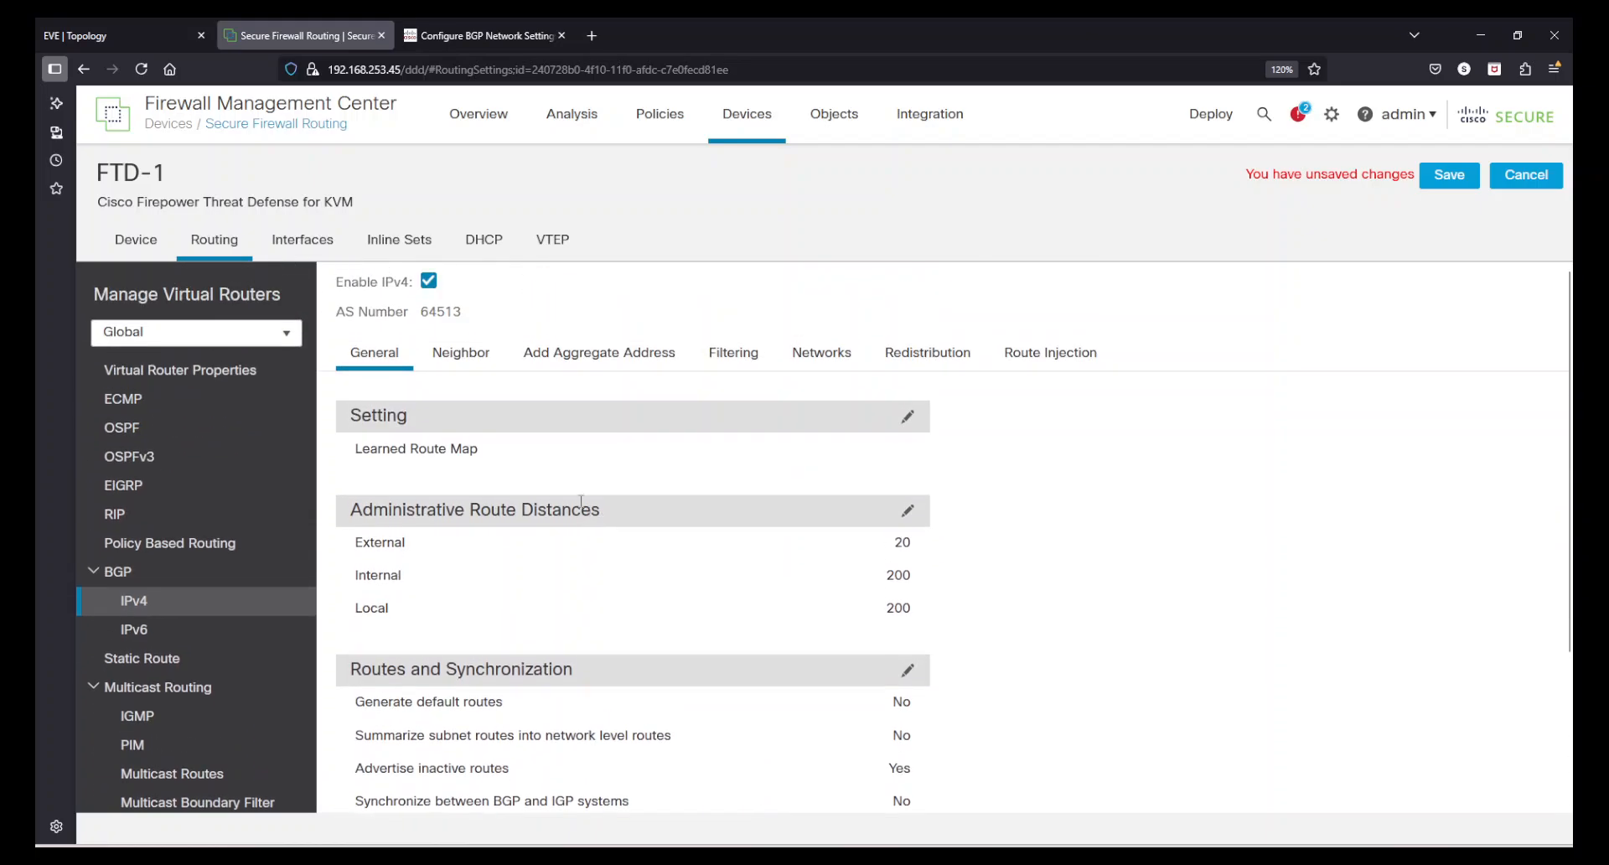
- Add a BGP neighbor with IP address 172.16.10.1 and remote AS 64512, checking the topology
{"action": "left_click", "coordinate": [447, 365]}
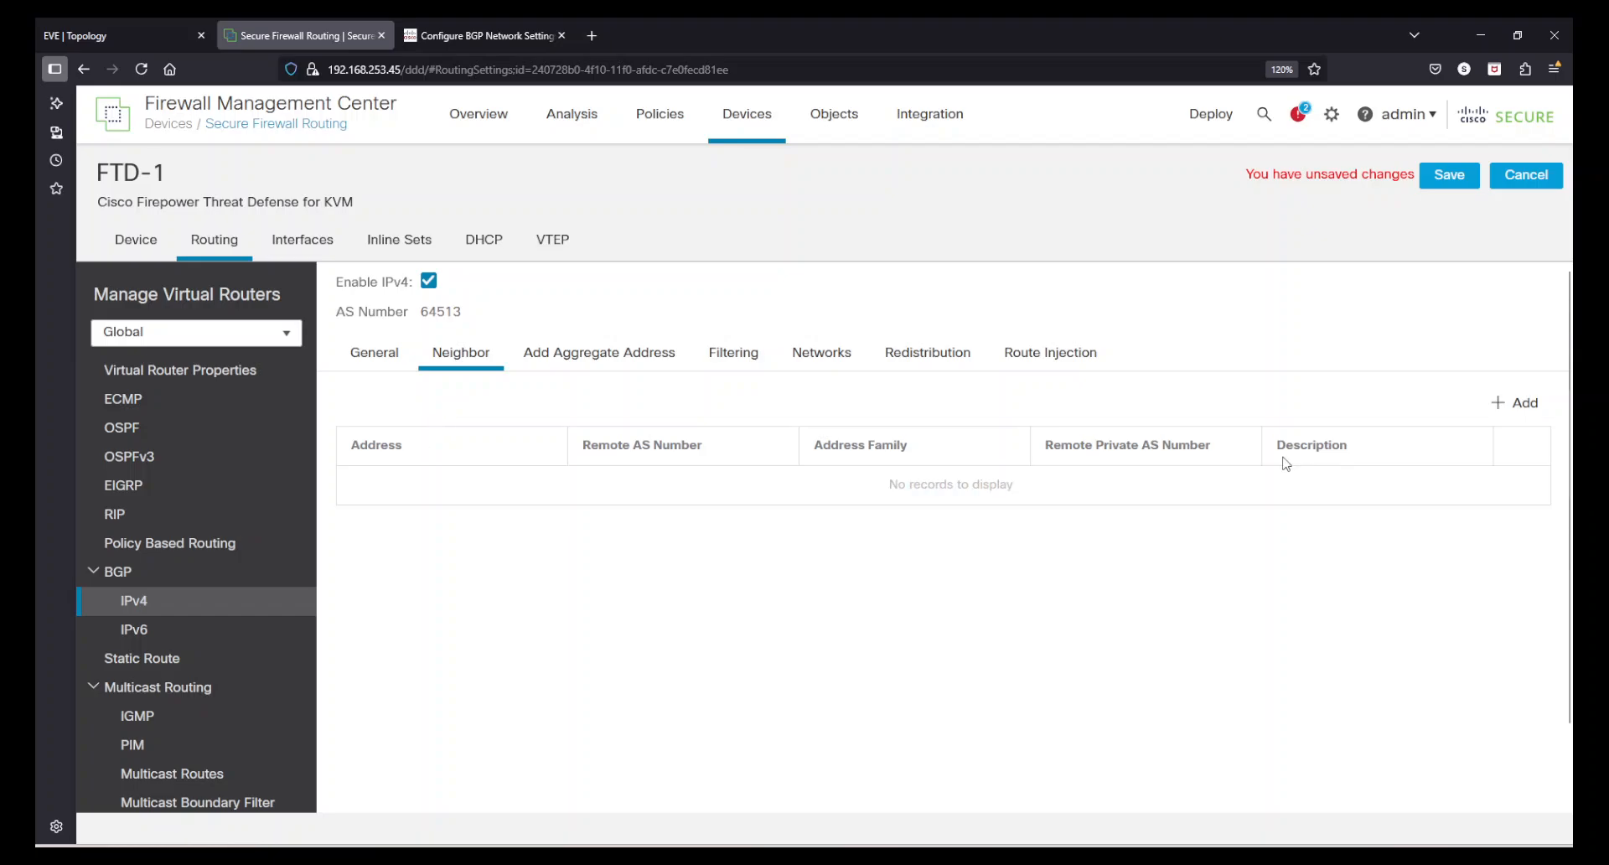
{"action": "left_click", "coordinate": [1523, 404]}
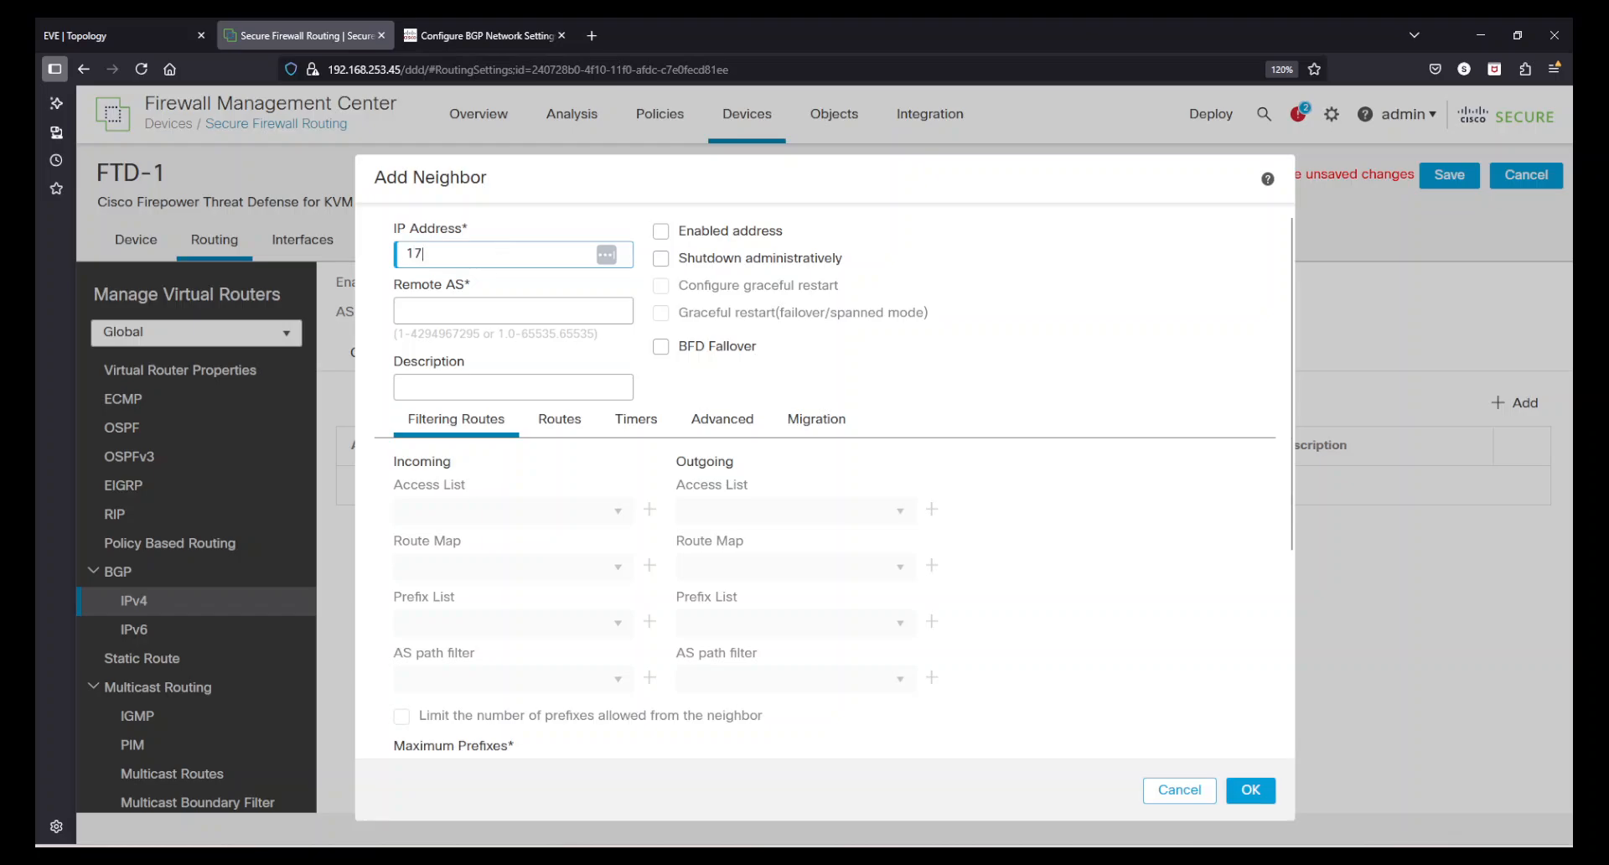
{"action": "type", "text": "172.16.10.1"}
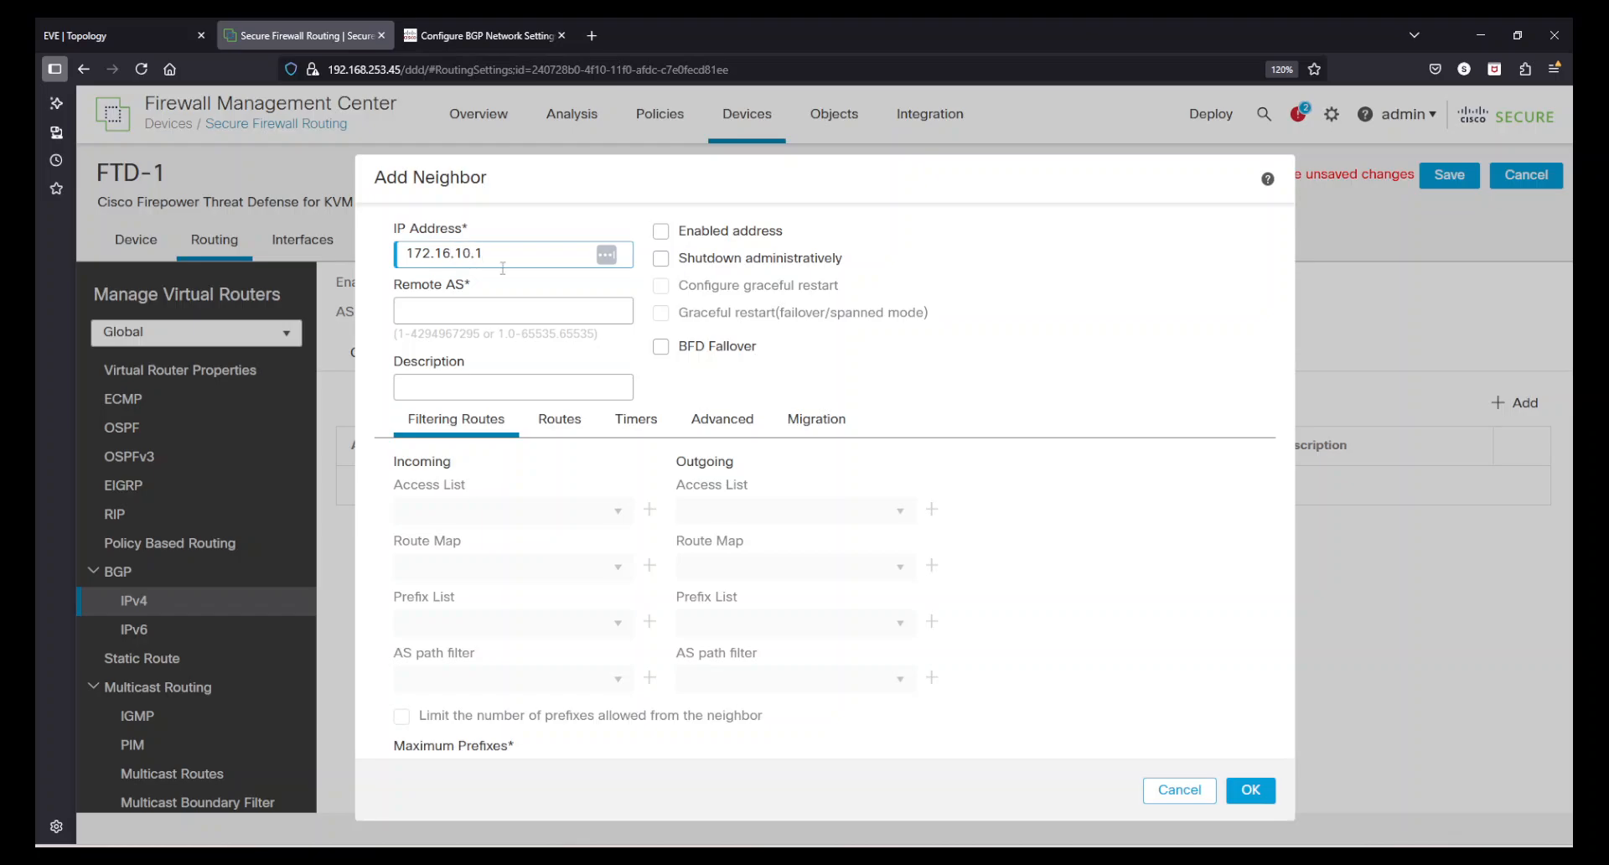
{"action": "left_click", "coordinate": [508, 305]}
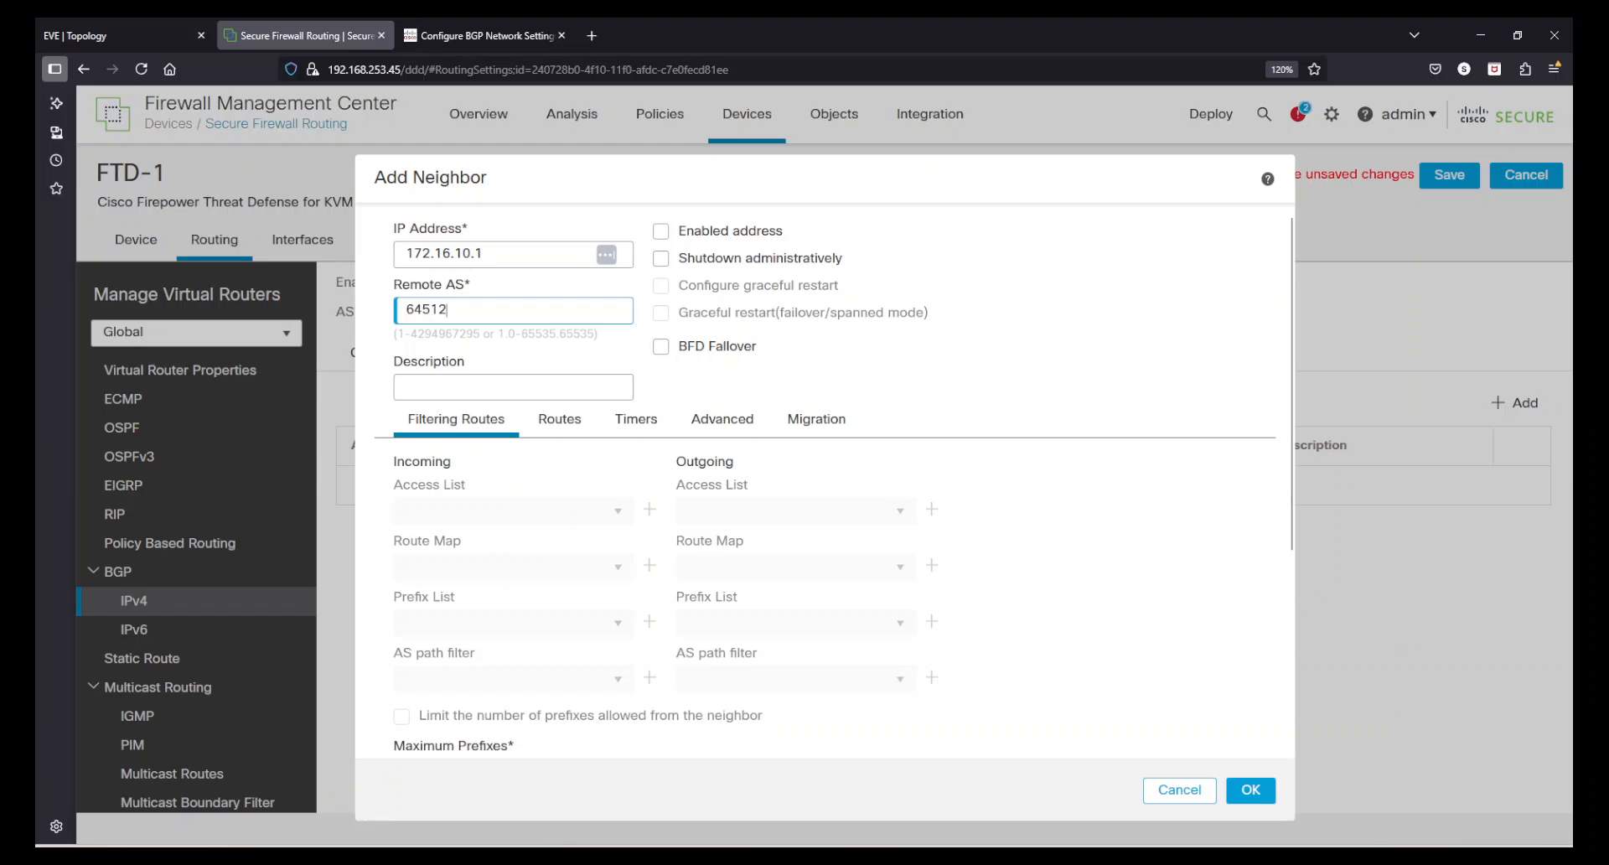
{"action": "left_click", "coordinate": [126, 35]}
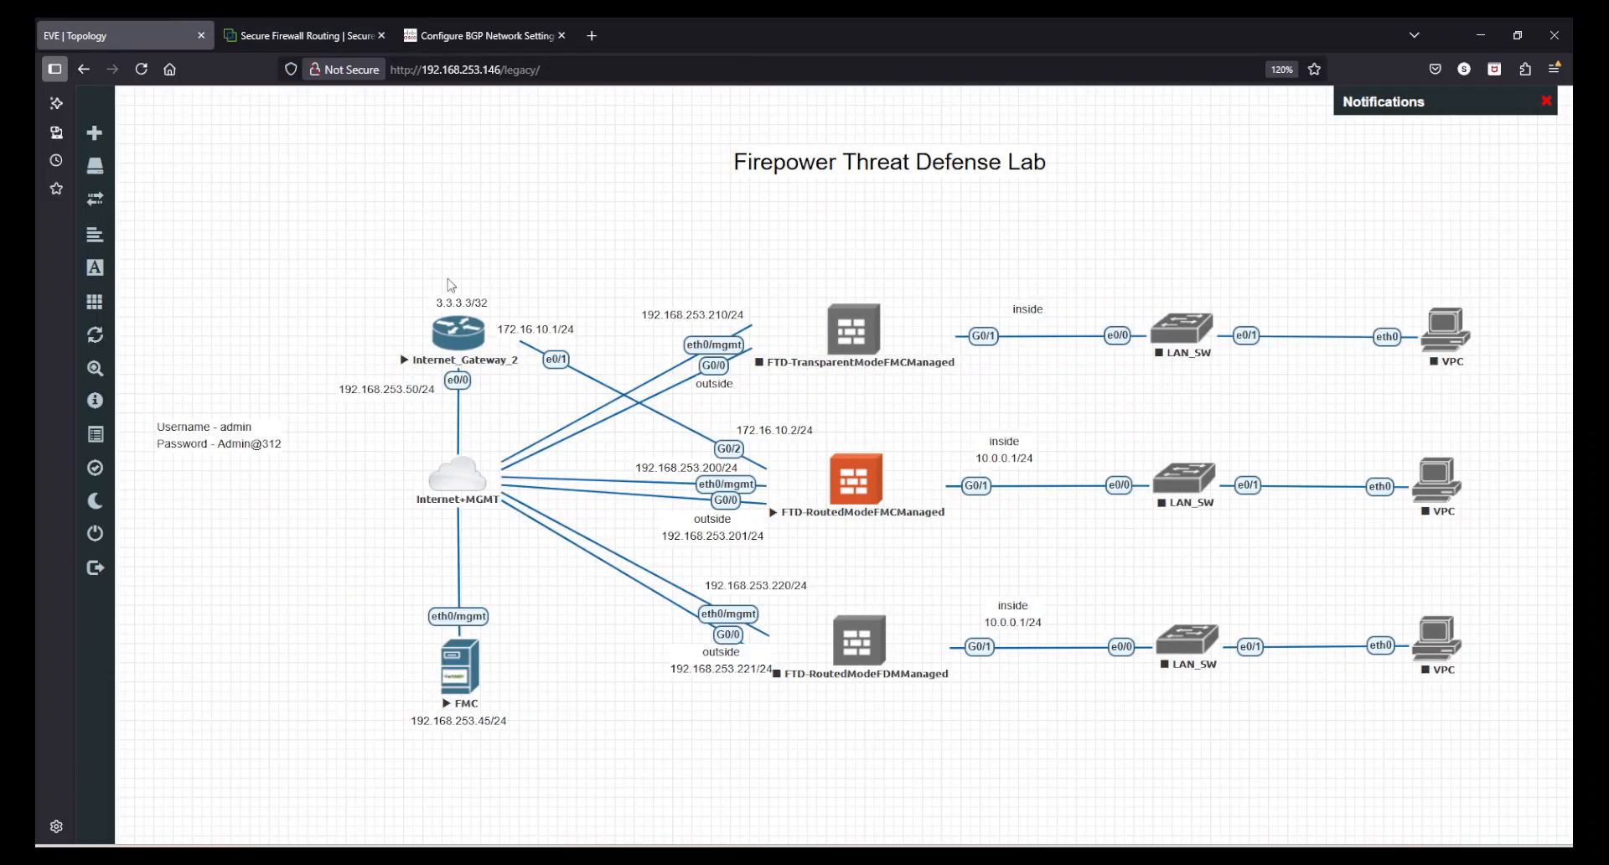
{"action": "left_click", "coordinate": [335, 33]}
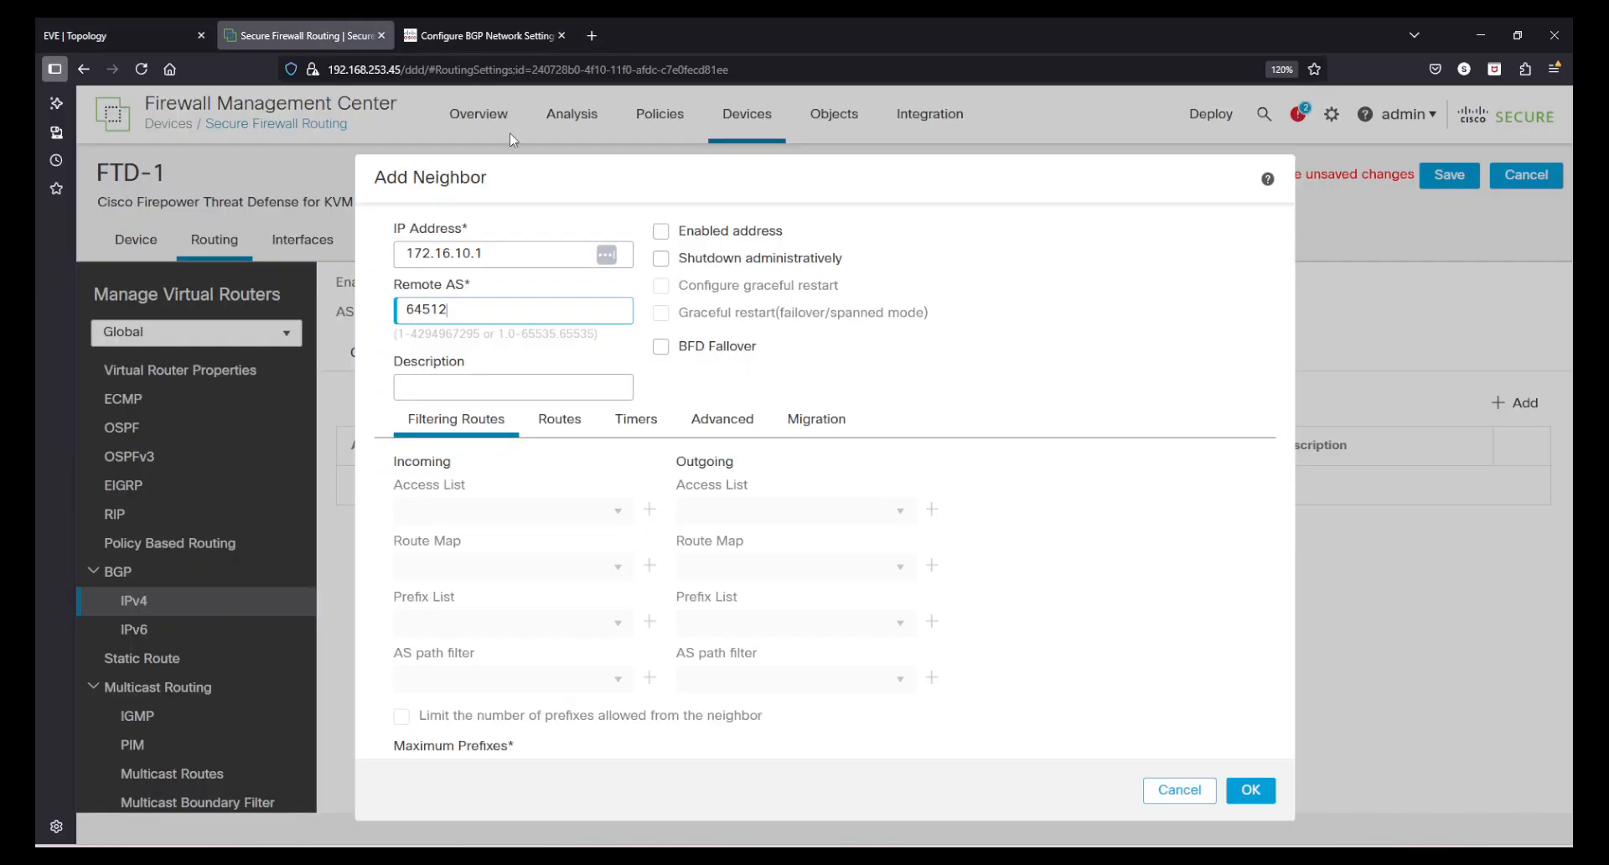
- Describe the neighbor as Internet_Gateway_2 and enable the neighbor address
{"action": "left_click", "coordinate": [459, 388]}
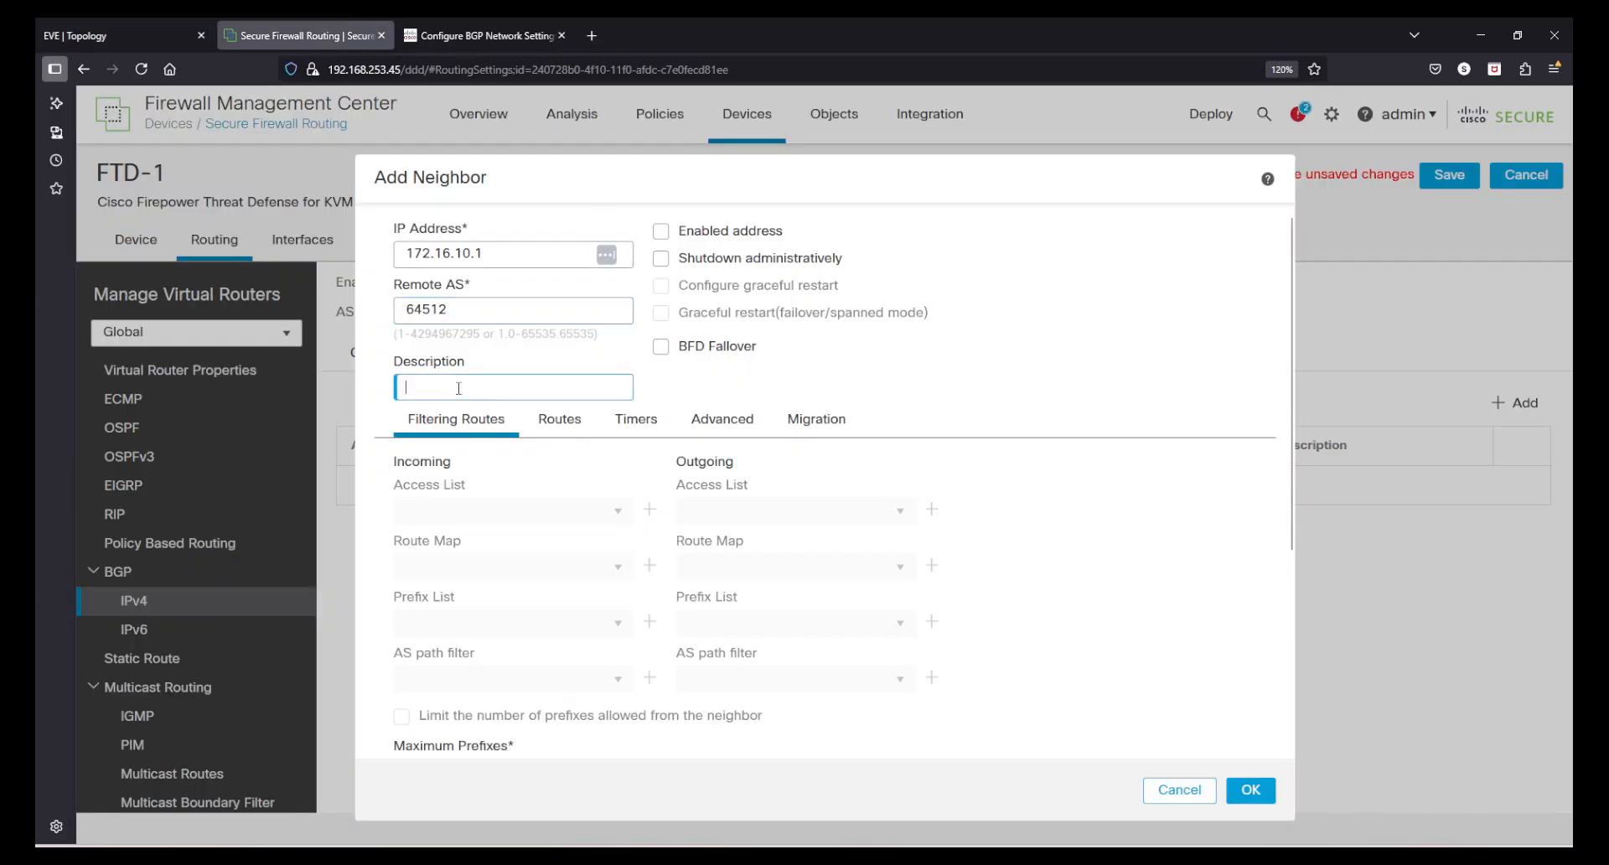
{"action": "type", "text": "Internet"}
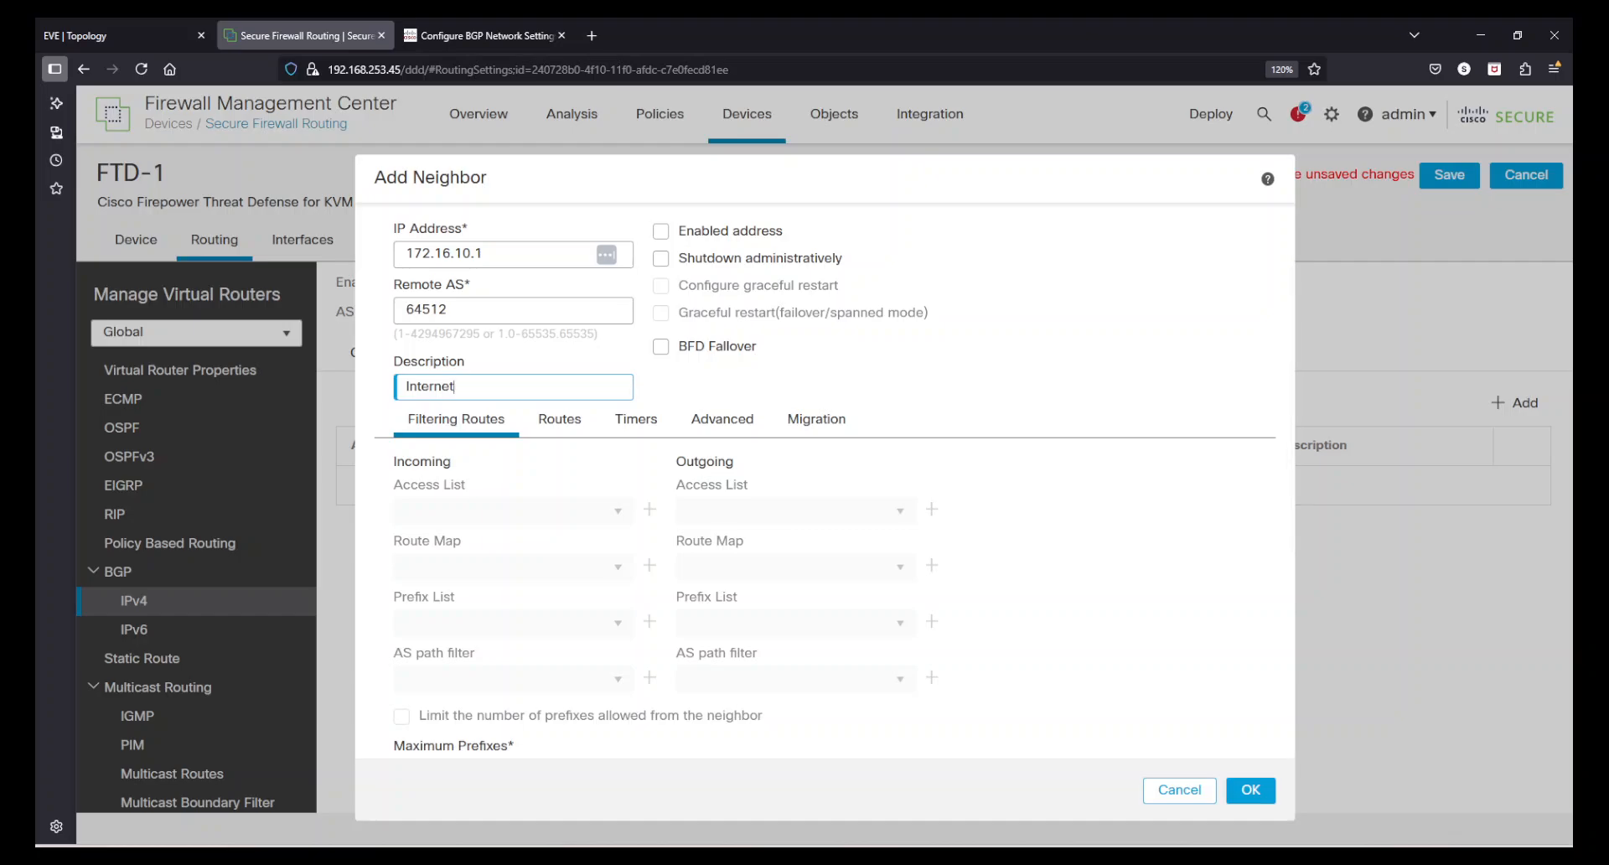
{"action": "type", "text": "_Gateway_2"}
{"action": "left_click", "coordinate": [1189, 375]}
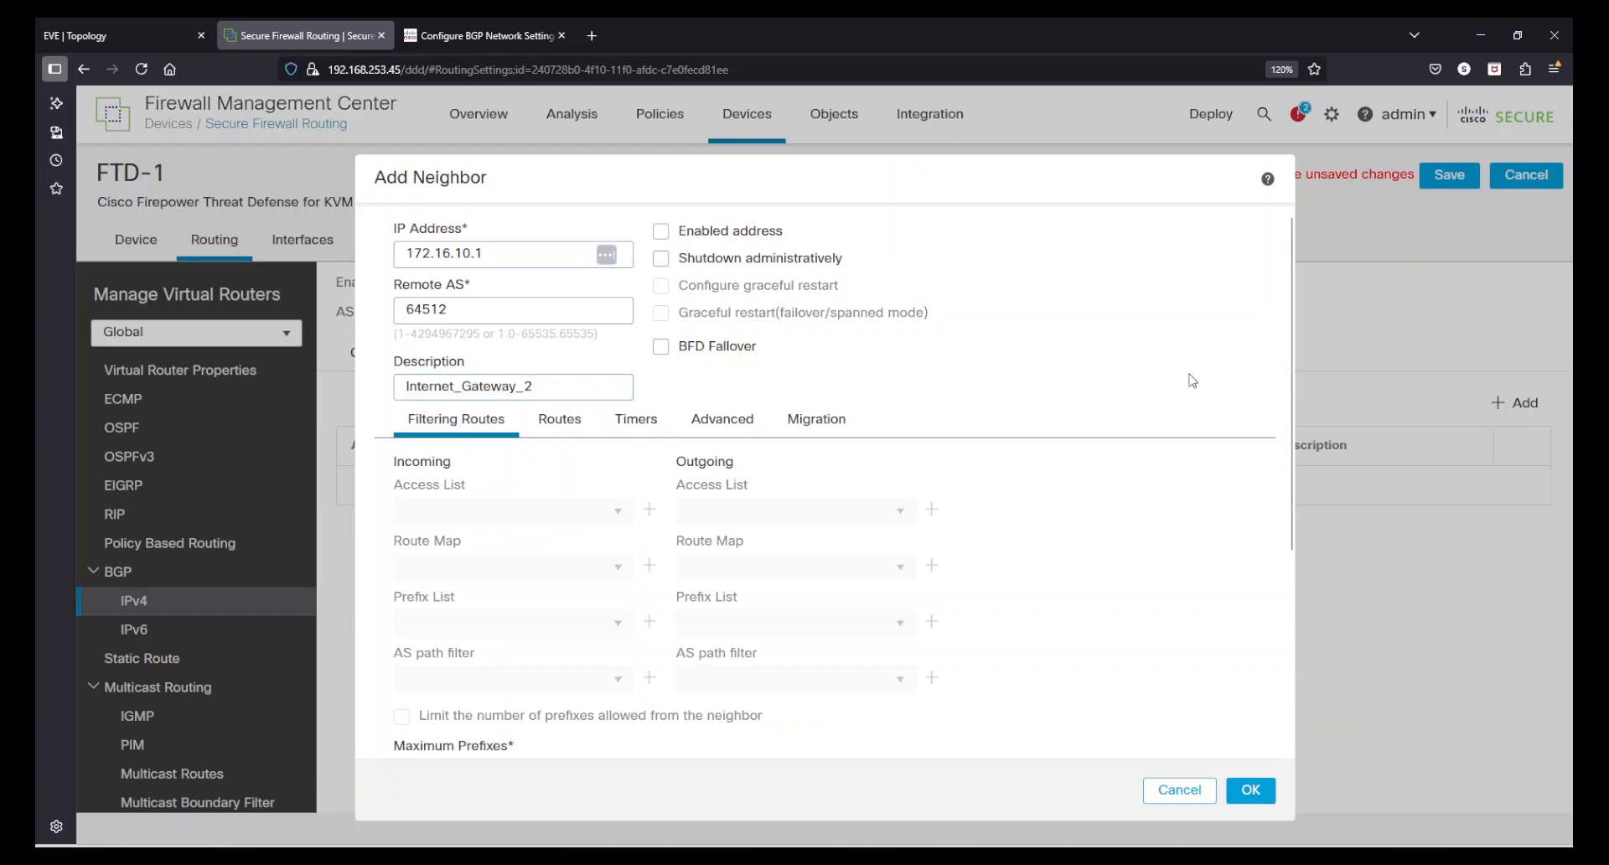
{"action": "left_click", "coordinate": [661, 233]}
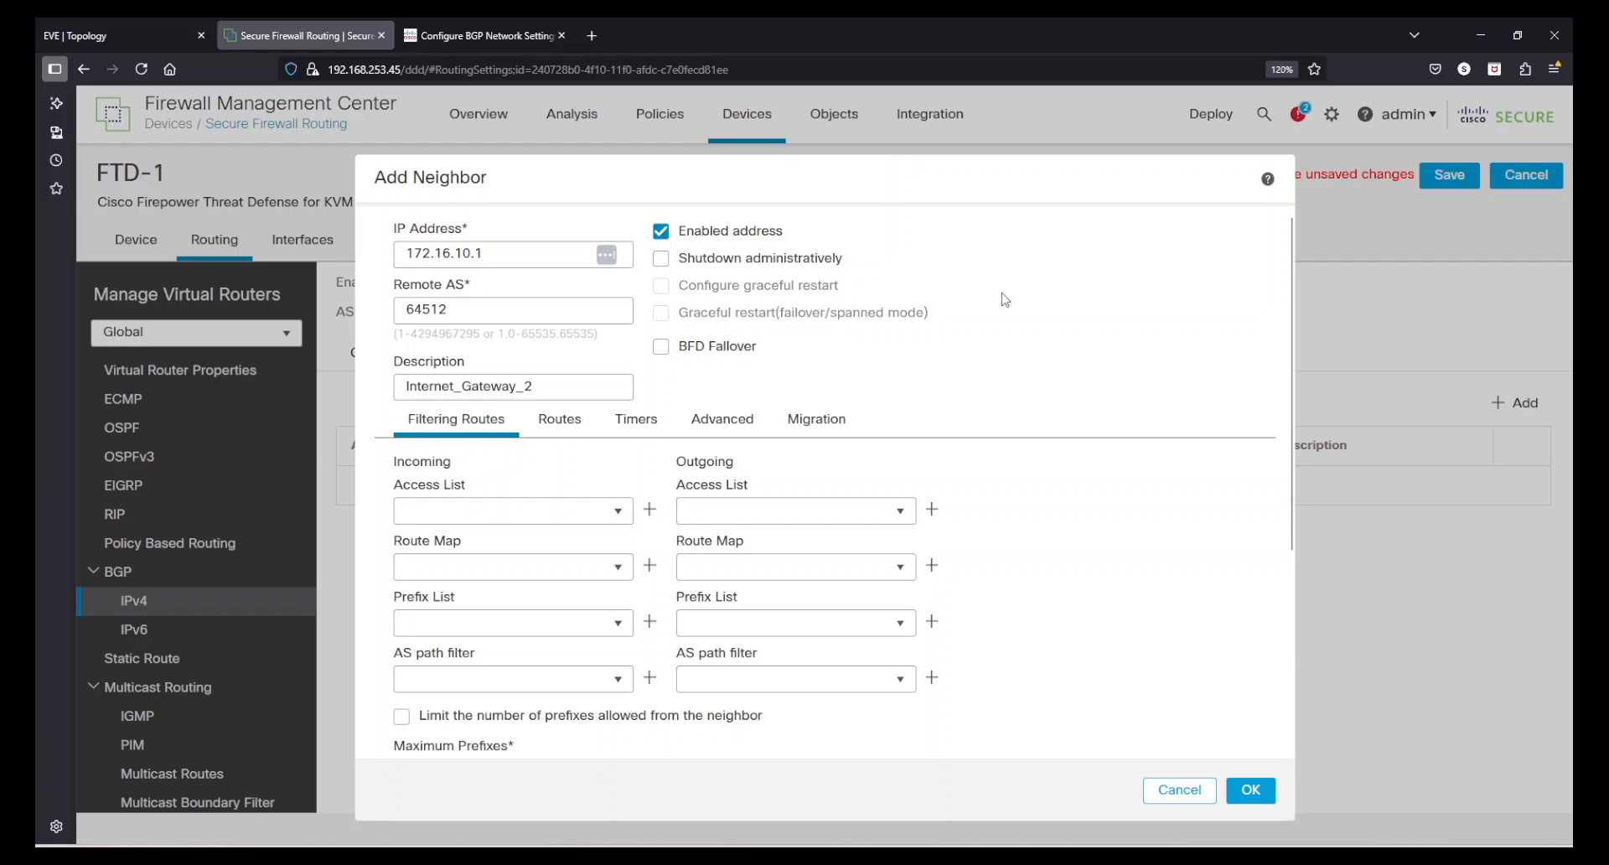
- Review the neighbor's Routes, Timers, Advanced and Migration options
{"action": "scroll", "coordinate": [583, 555], "scroll_direction": "down", "scroll_amount": 3}
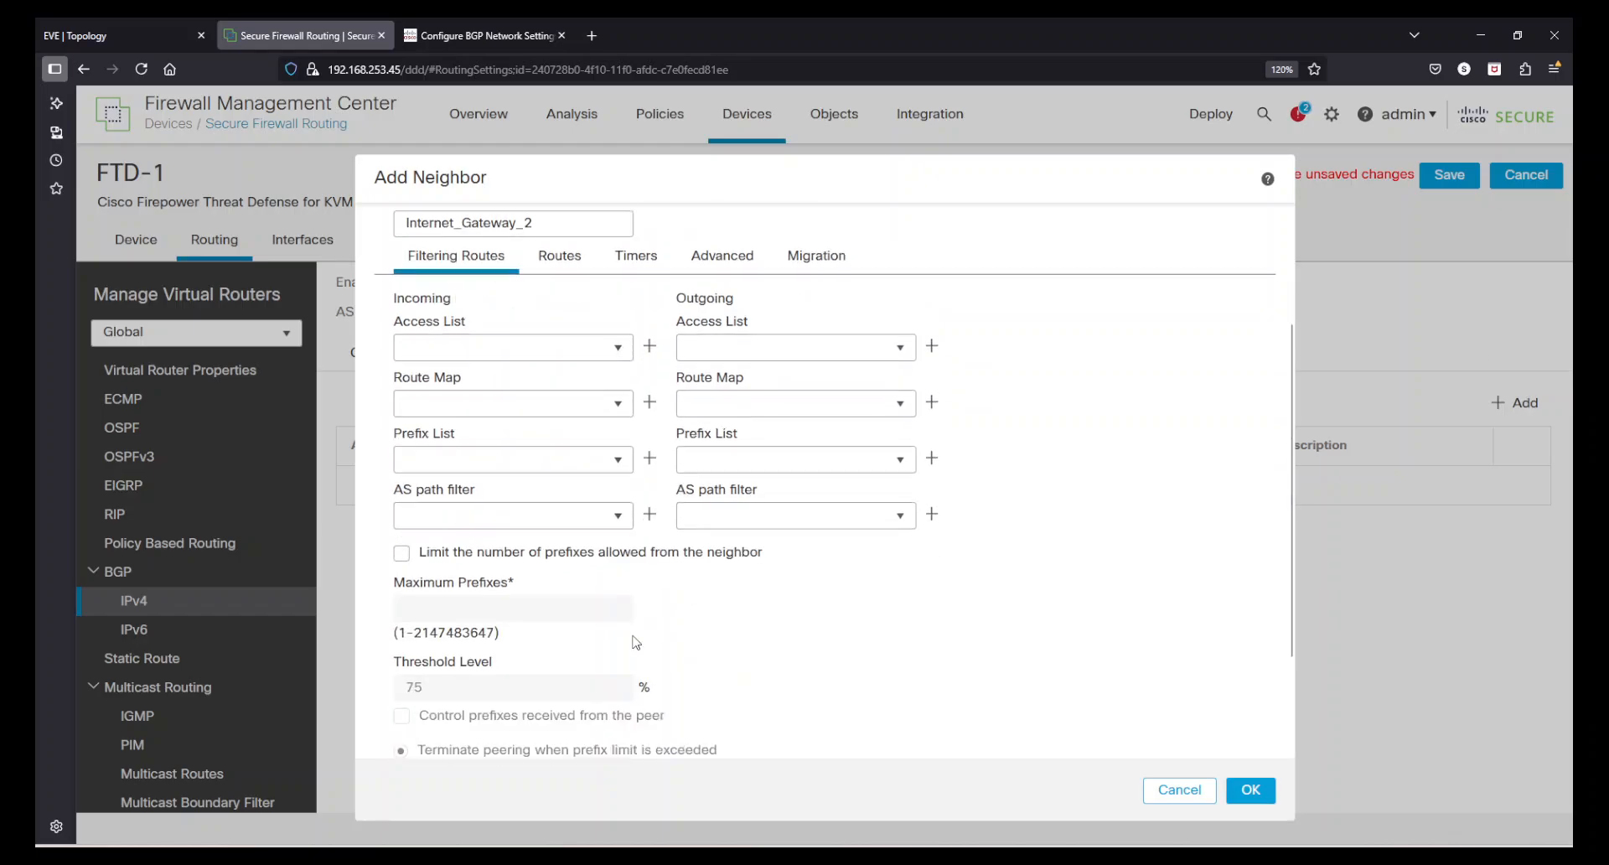
{"action": "scroll", "coordinate": [800, 641], "scroll_direction": "up", "scroll_amount": 5}
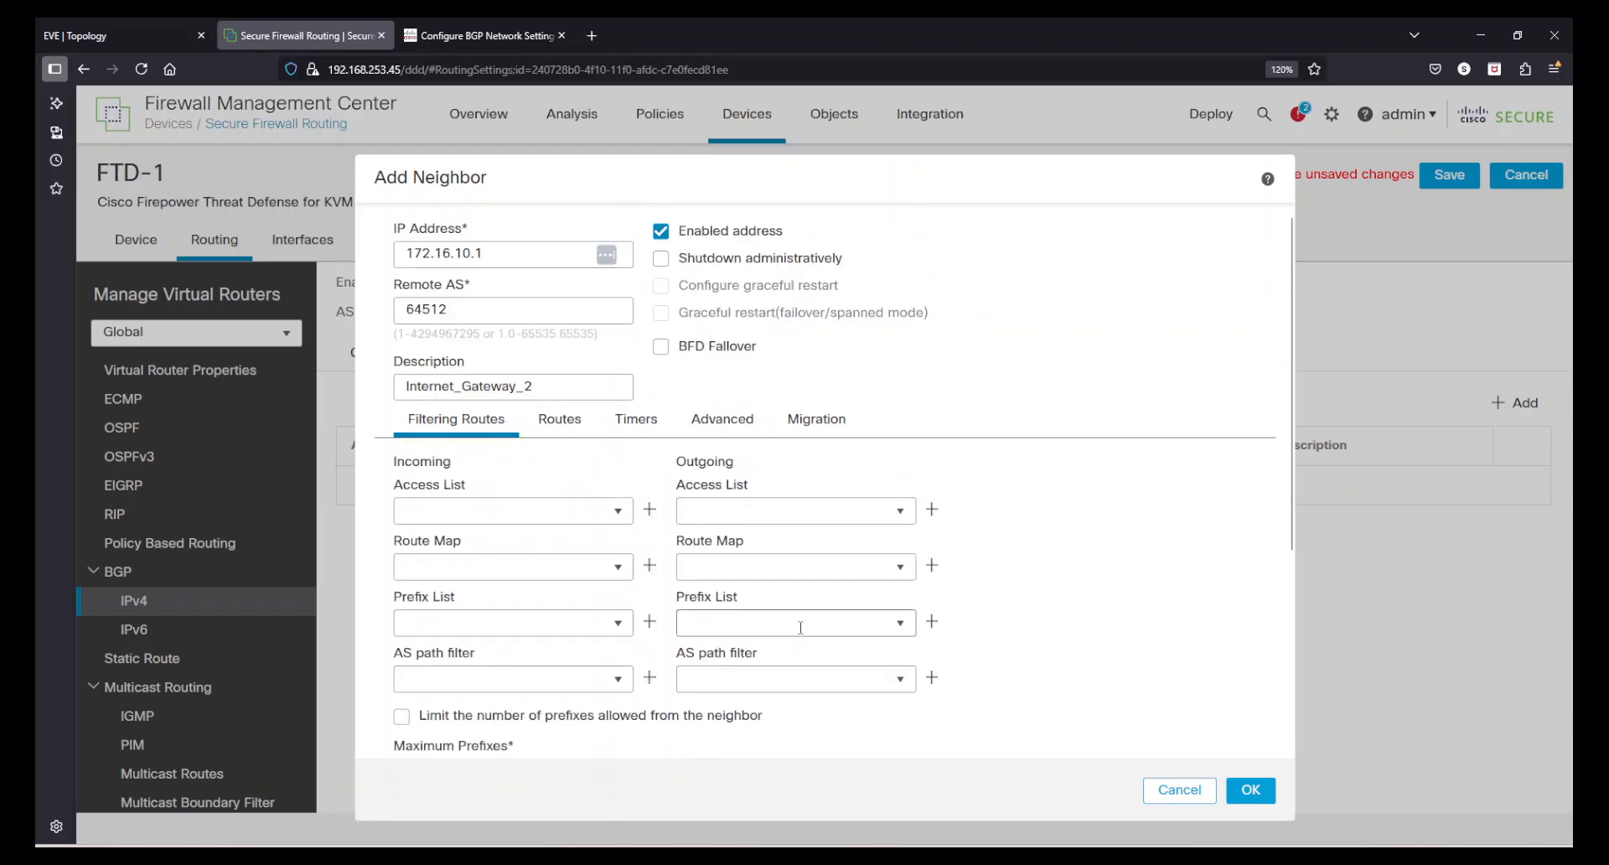
{"action": "left_click", "coordinate": [559, 419]}
{"action": "left_click", "coordinate": [637, 429]}
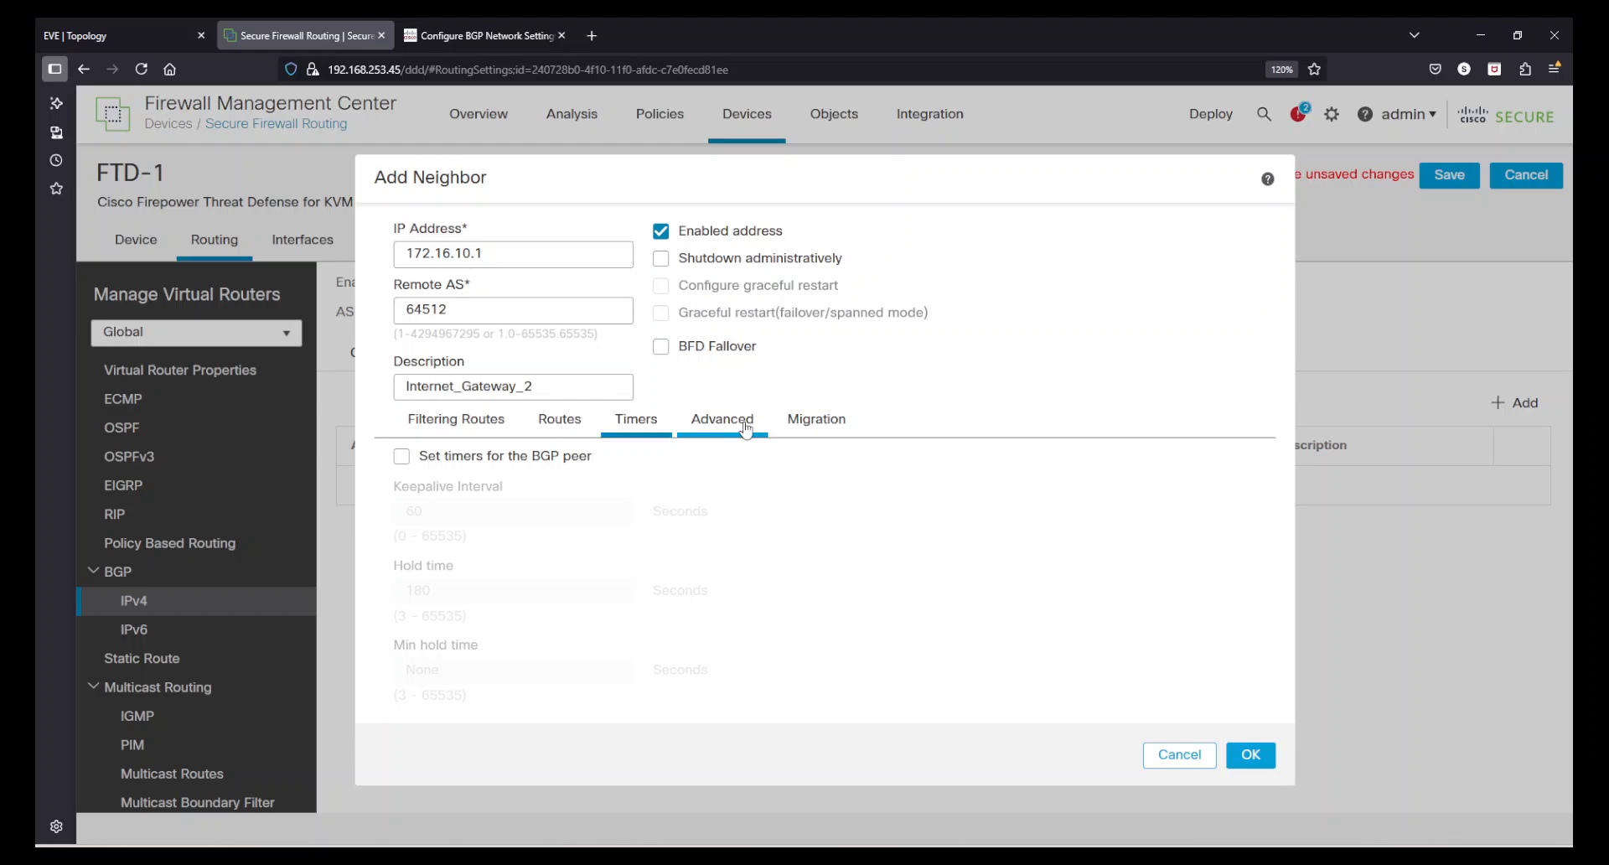
{"action": "left_click", "coordinate": [726, 424]}
{"action": "left_click", "coordinate": [817, 429]}
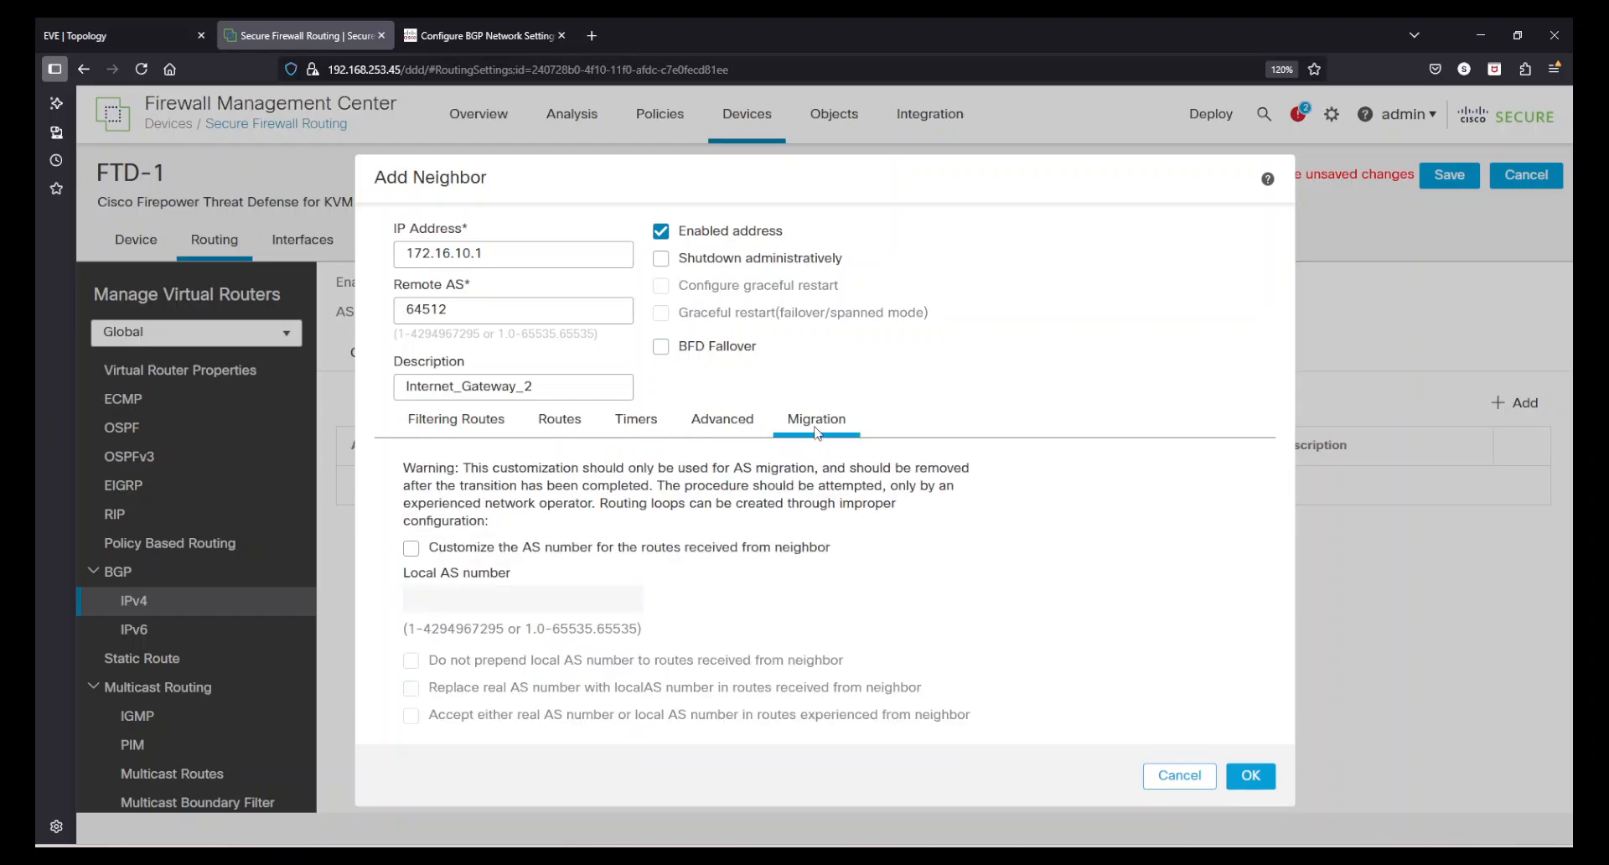
- Confirm the new BGP neighbor entry and dismiss the SRU install notification
{"action": "left_click", "coordinate": [1250, 775]}
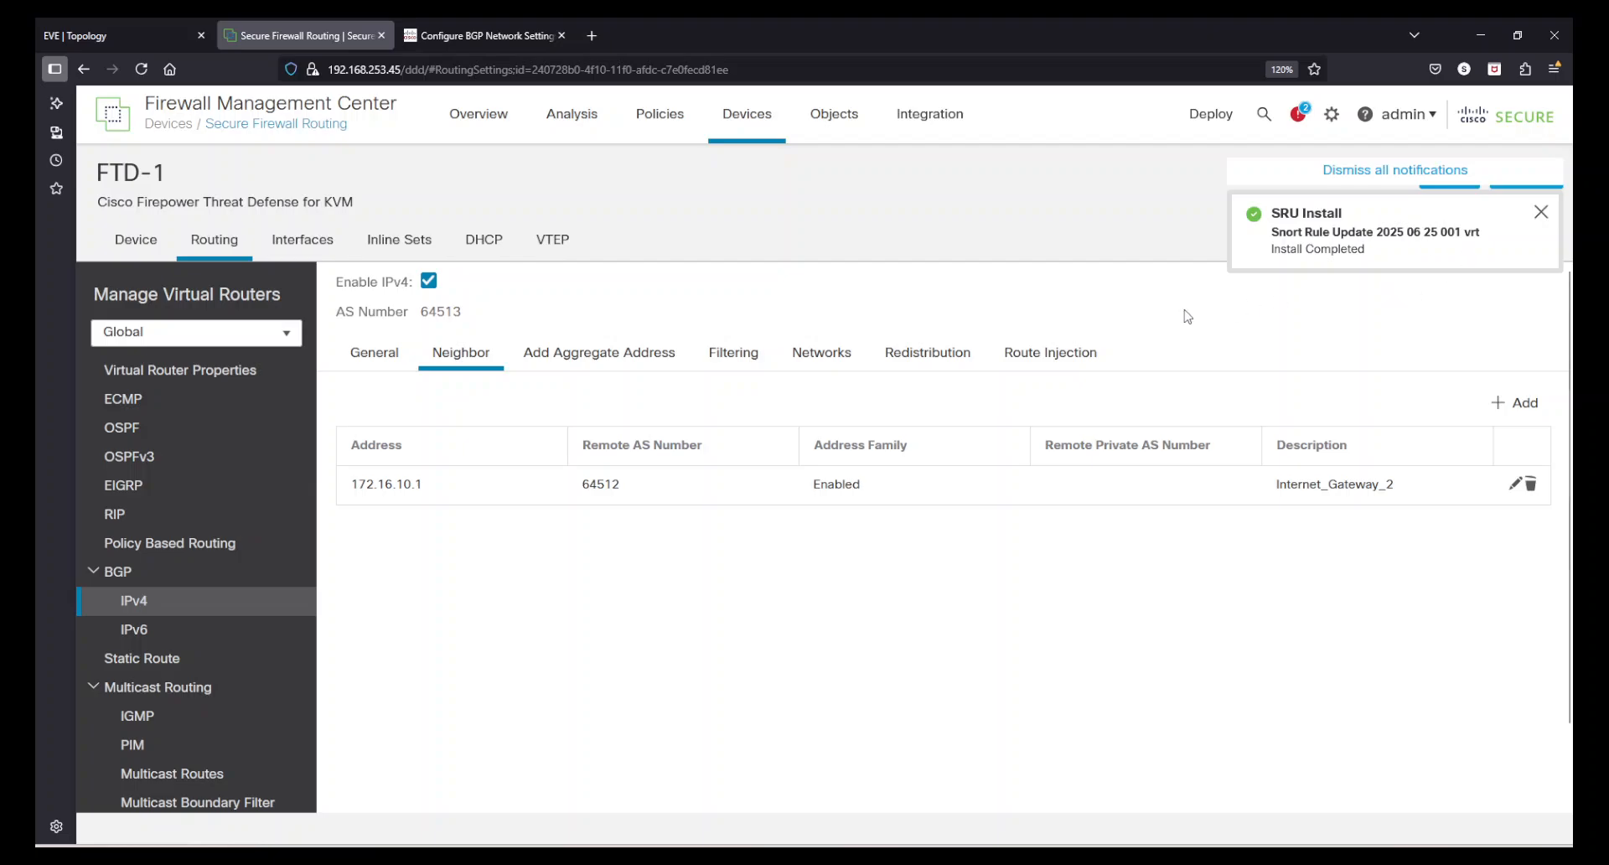
{"action": "left_click", "coordinate": [1540, 212]}
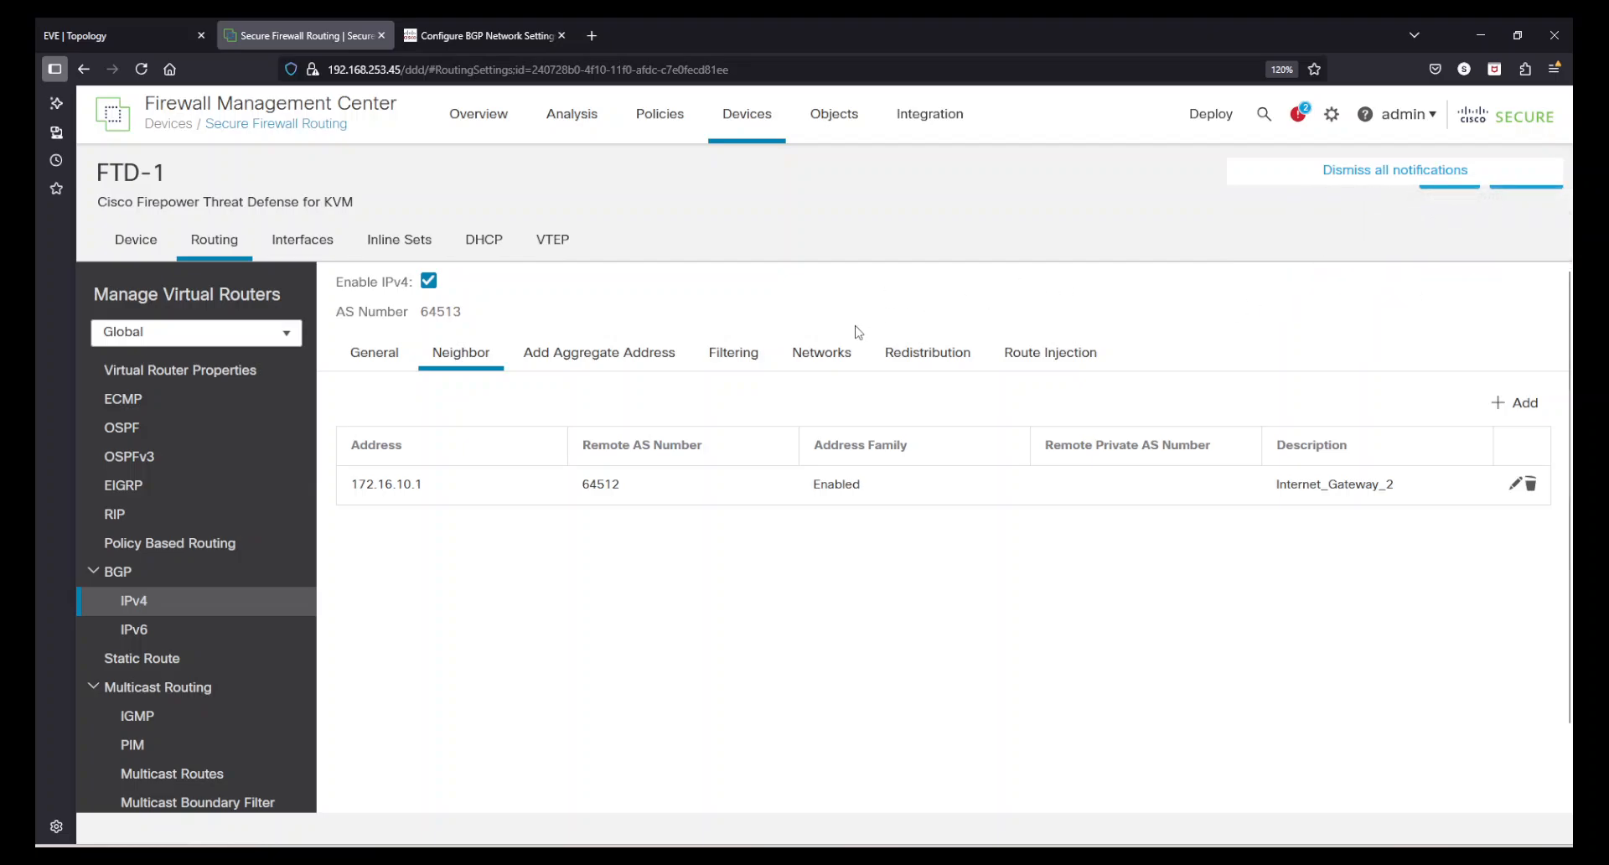
- Advertise the n_10.0.0.0_24 network object in BGP's IPv4 networks
{"action": "left_click", "coordinate": [829, 358]}
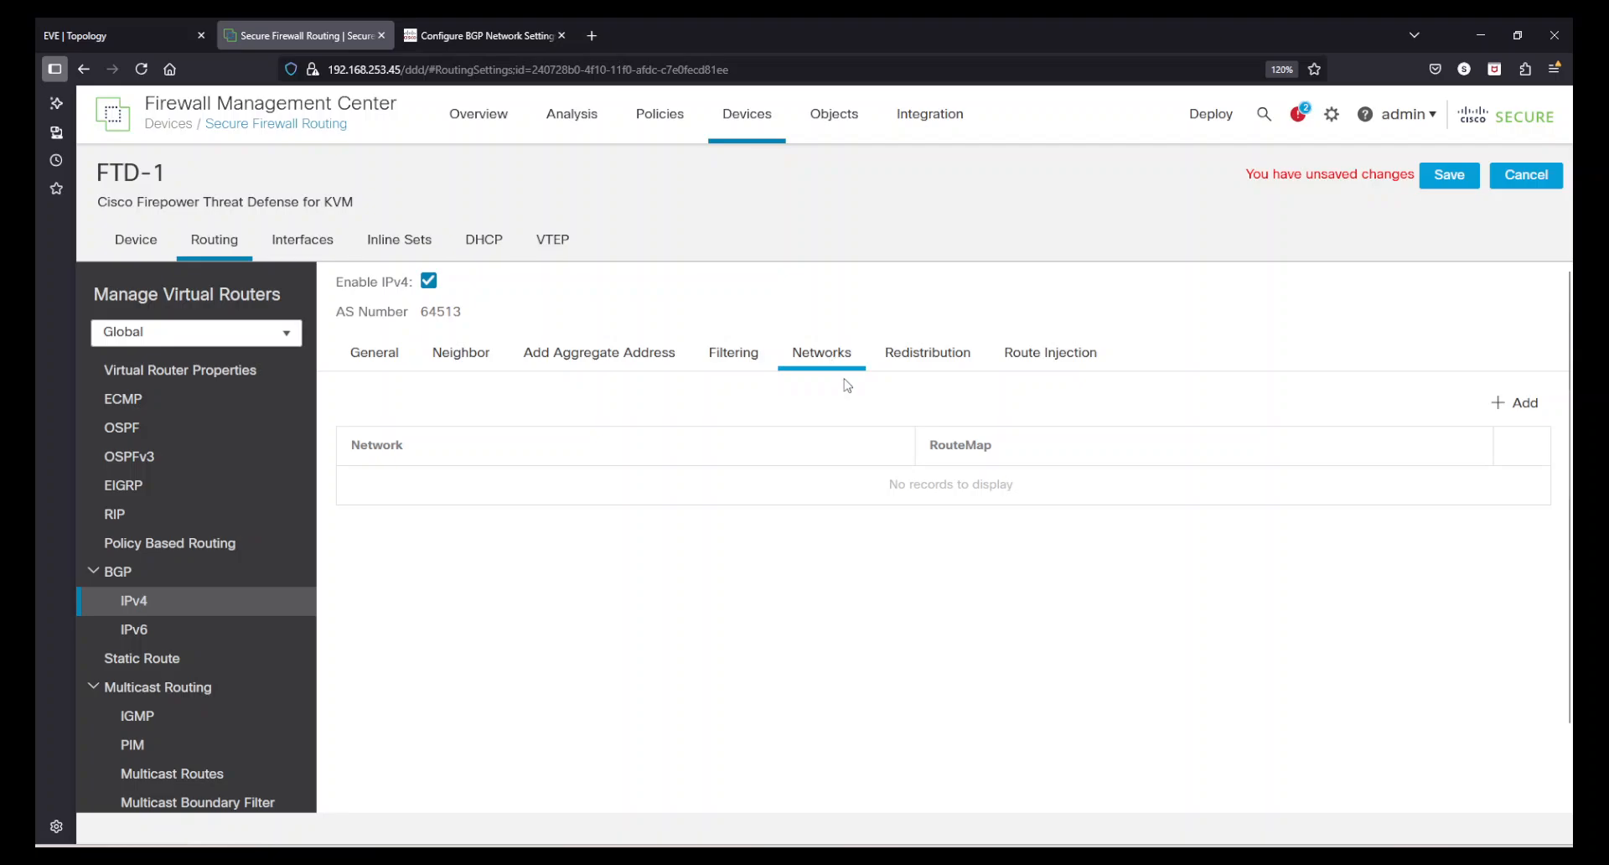
{"action": "left_click", "coordinate": [1522, 403]}
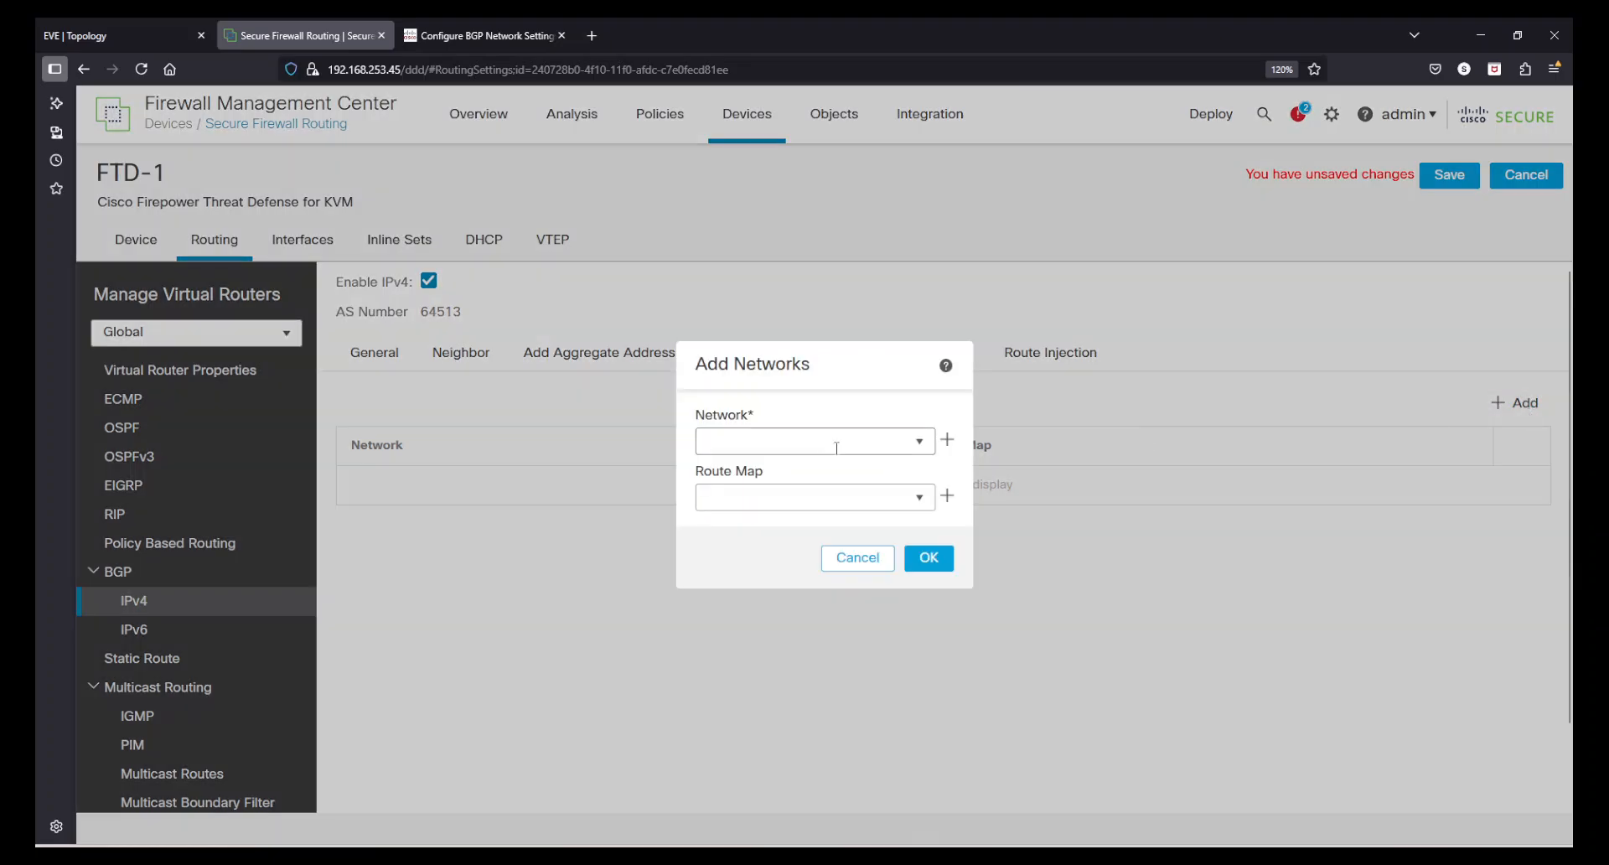
{"action": "left_click", "coordinate": [759, 441]}
{"action": "scroll", "coordinate": [797, 617], "scroll_direction": "down", "scroll_amount": 3}
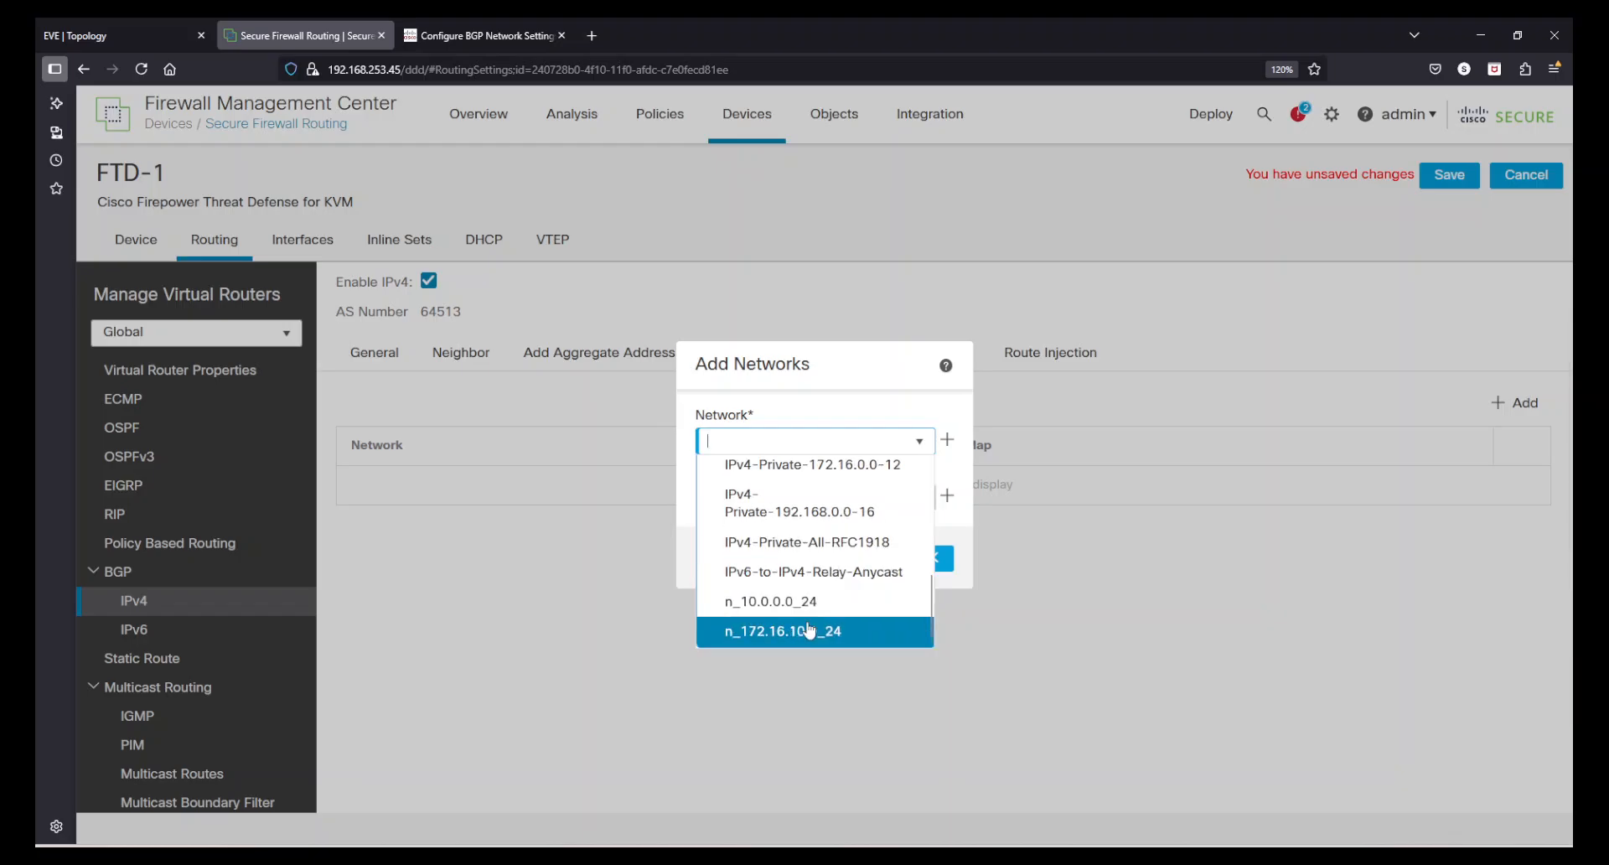
{"action": "left_click", "coordinate": [790, 600]}
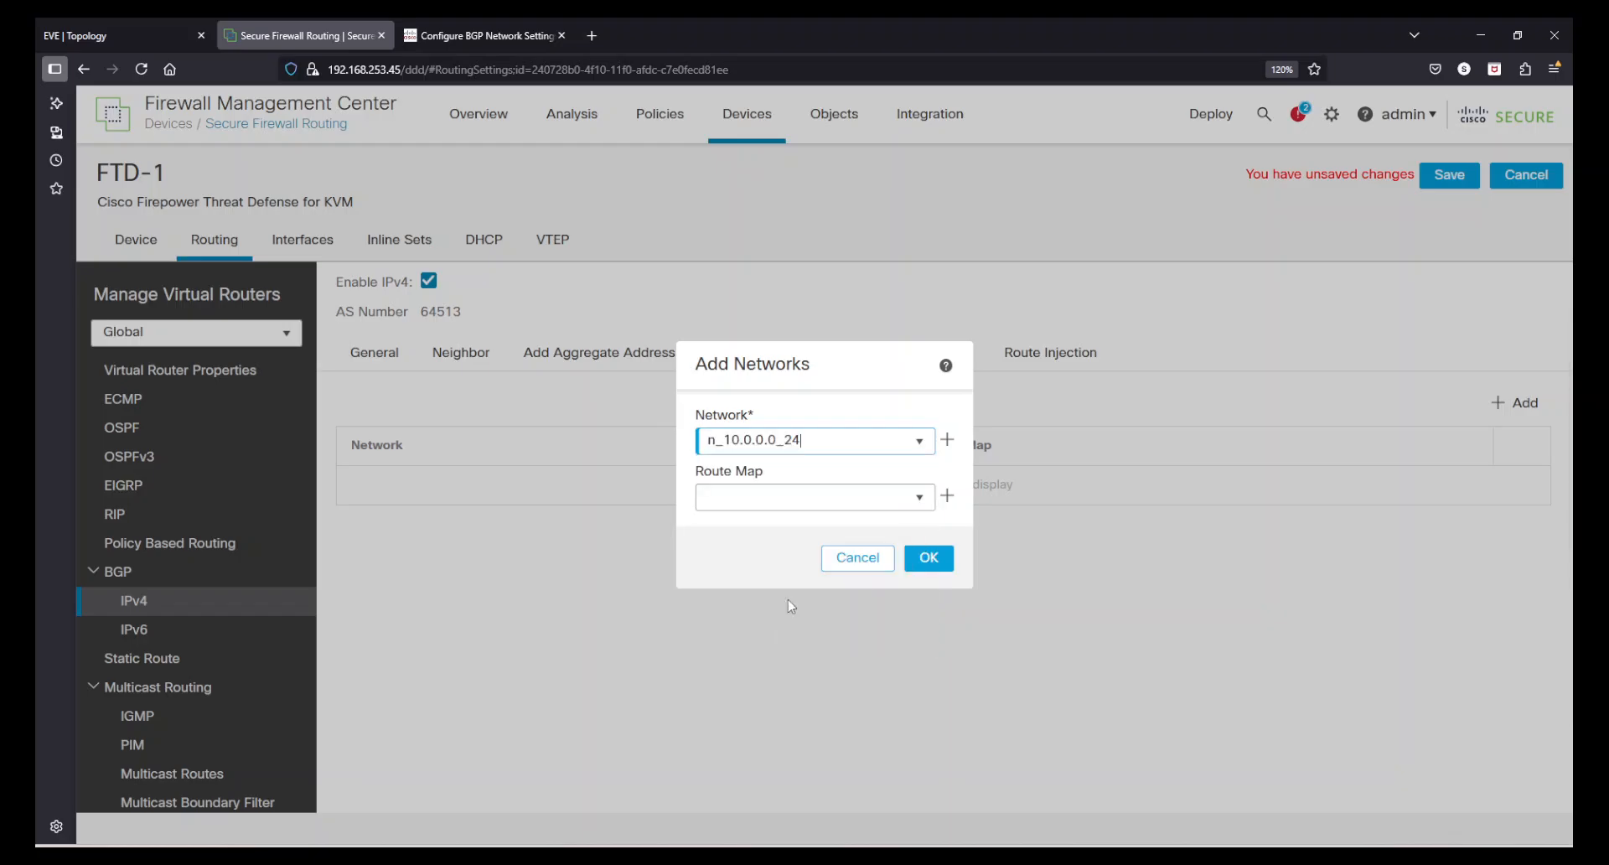
{"action": "left_click", "coordinate": [929, 558]}
- Advertise the n_172.16.10.0_24 network in BGP as well and save the routing configuration
{"action": "left_click", "coordinate": [1519, 403]}
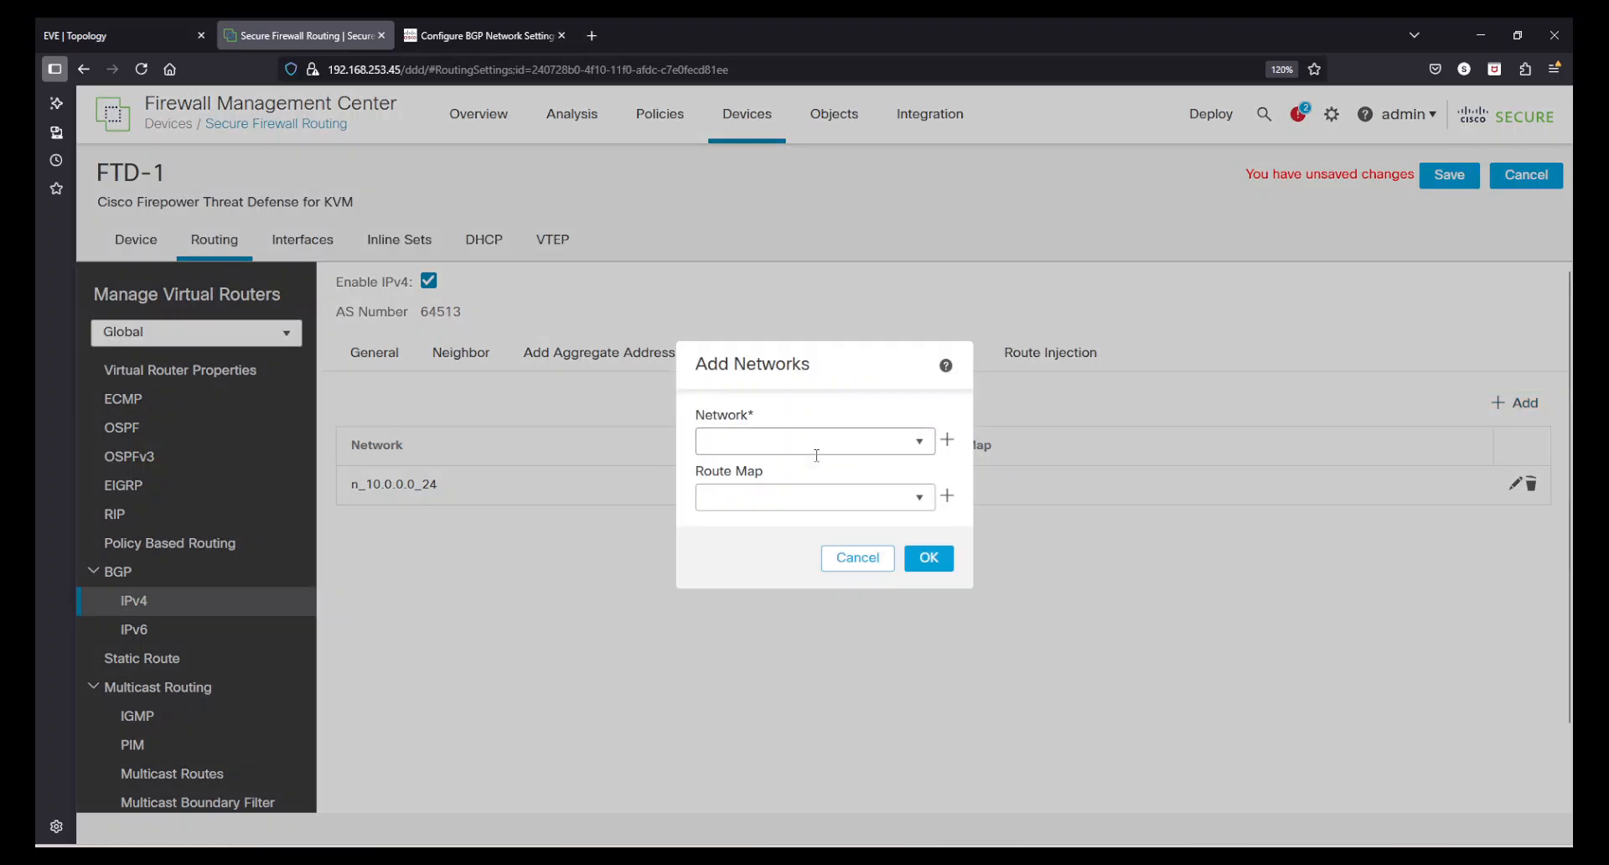
{"action": "left_click", "coordinate": [922, 445]}
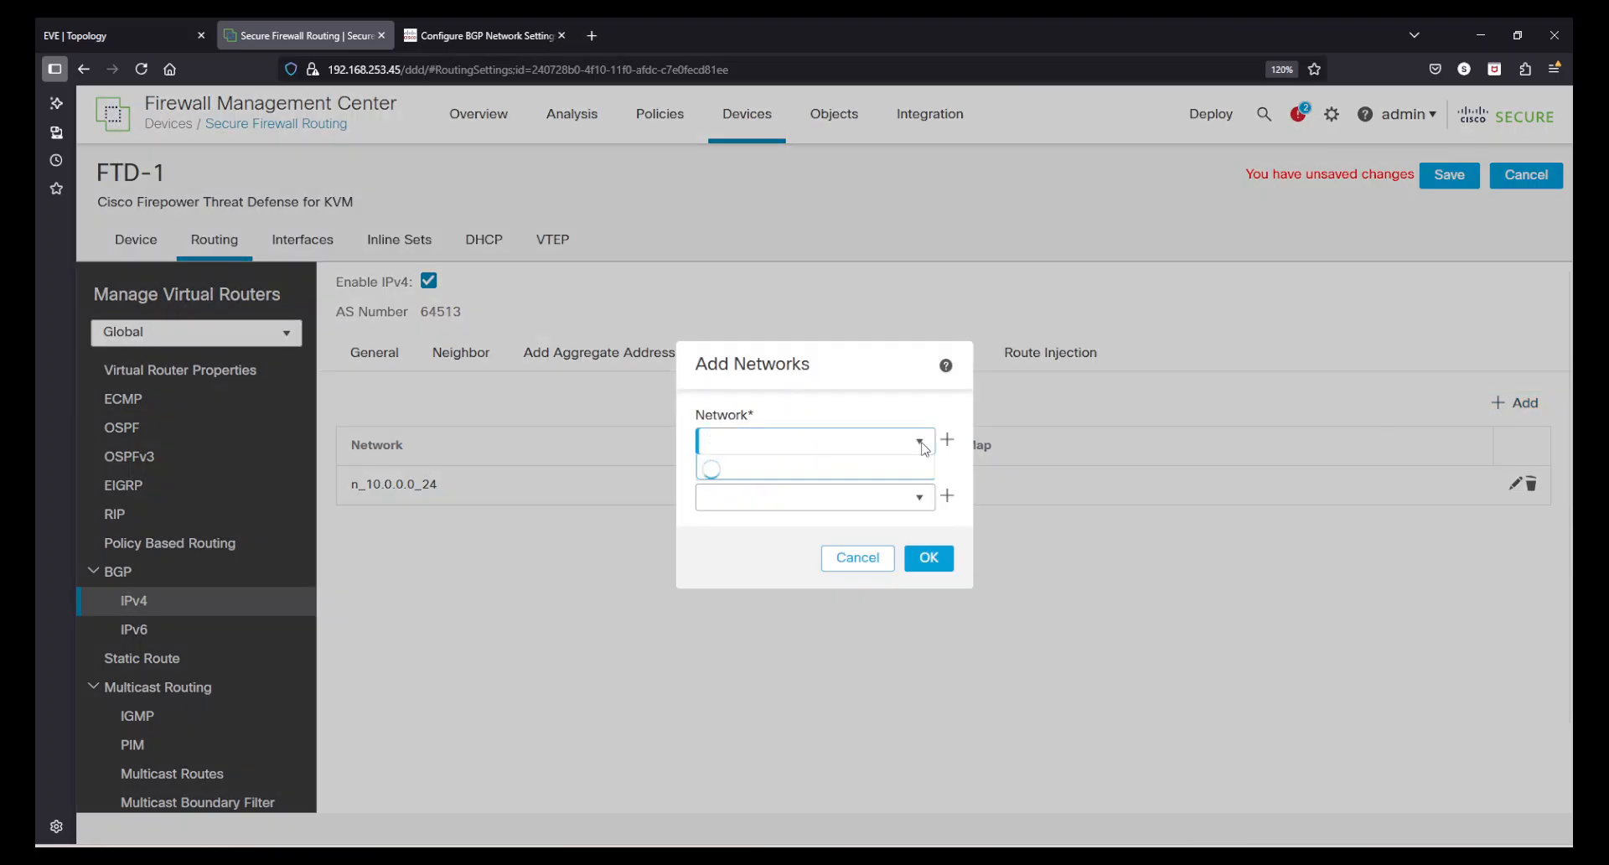
{"action": "scroll", "coordinate": [804, 570], "scroll_direction": "down", "scroll_amount": 3}
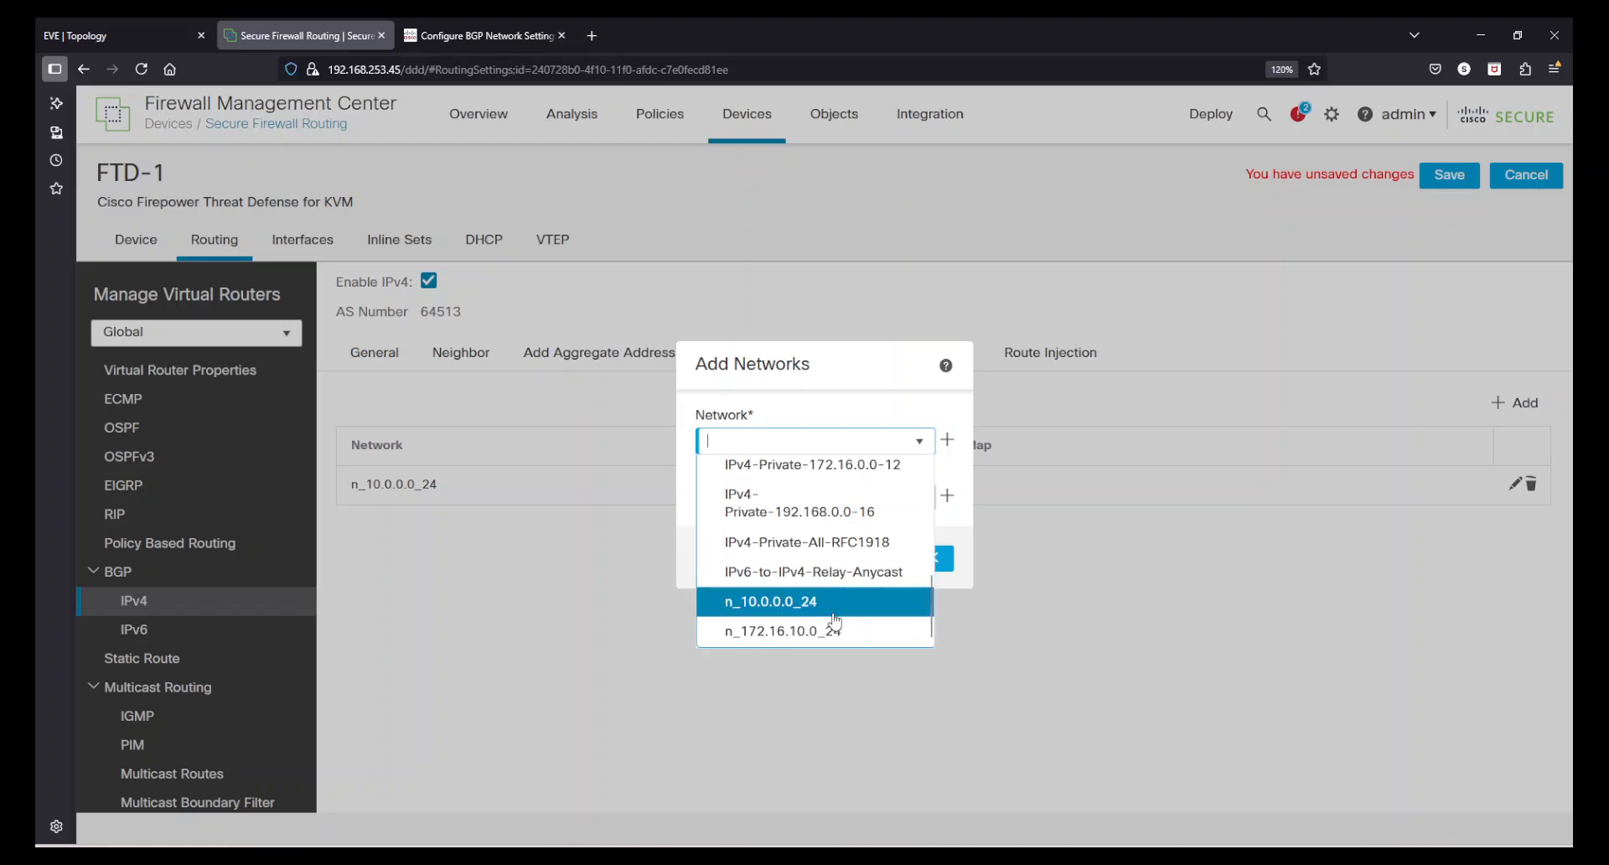
{"action": "left_click", "coordinate": [838, 633]}
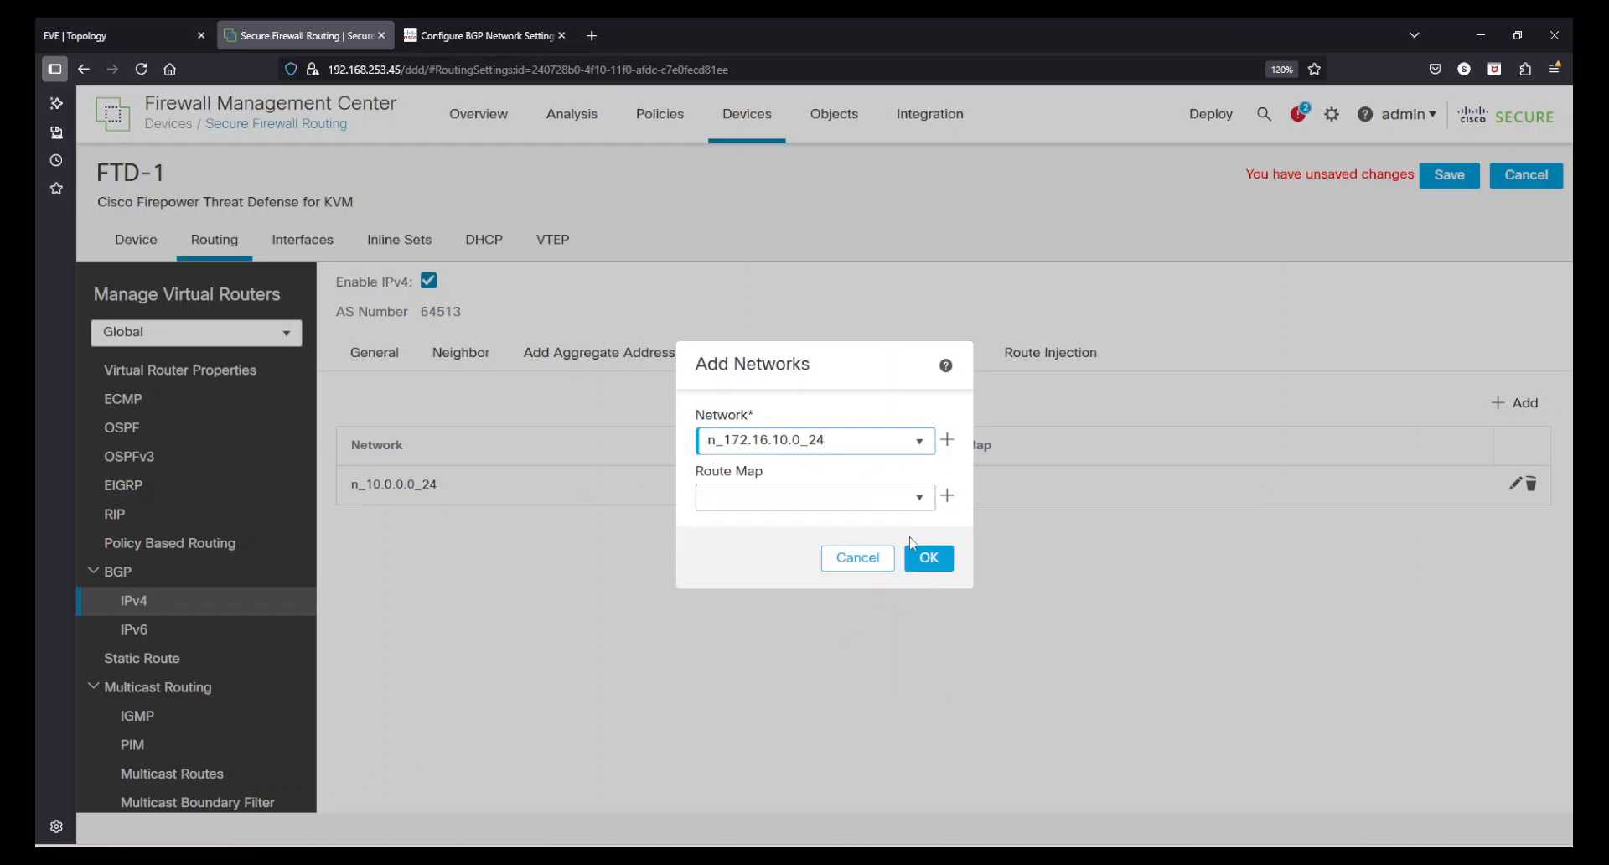
{"action": "left_click", "coordinate": [925, 558]}
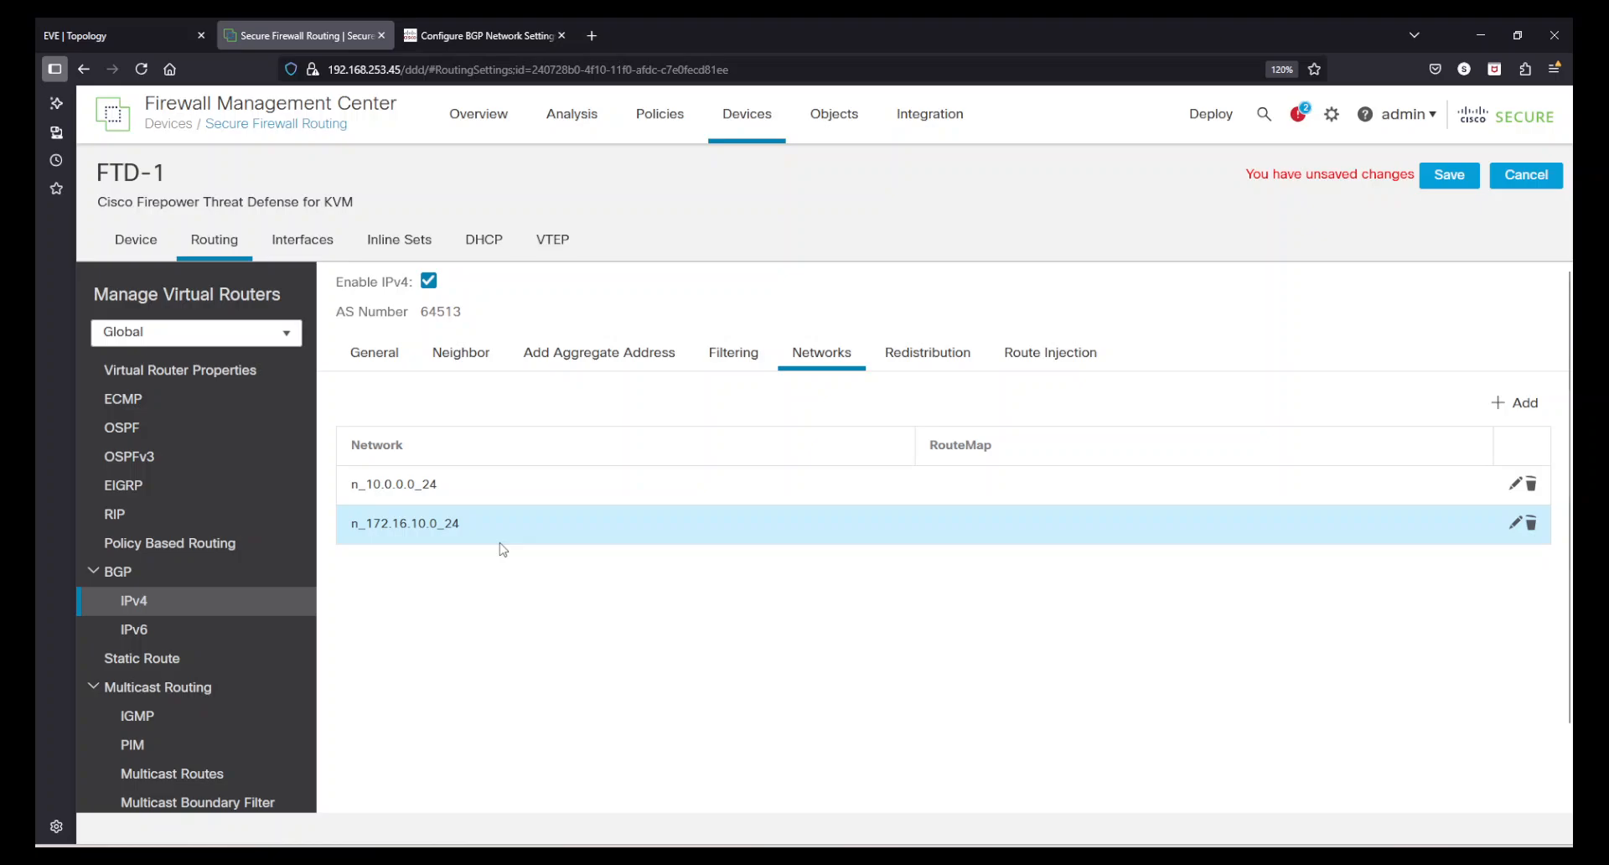
{"action": "left_click", "coordinate": [1435, 183]}
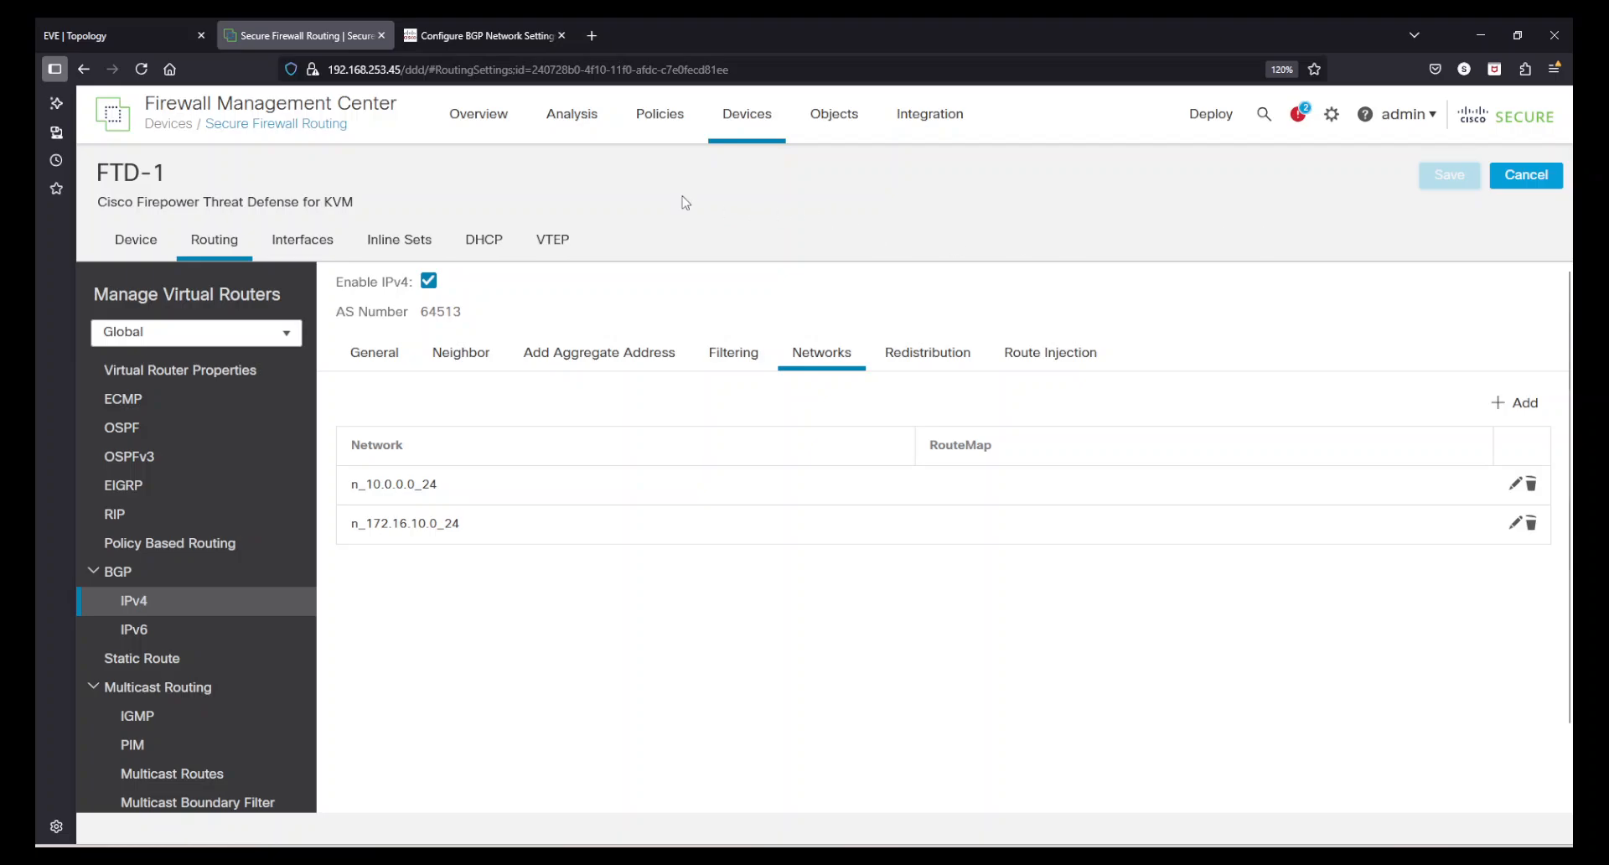
- Open the FTD-1 NAT Policy to review its rules, then leave the editor
{"action": "mouse_move", "coordinate": [660, 124]}
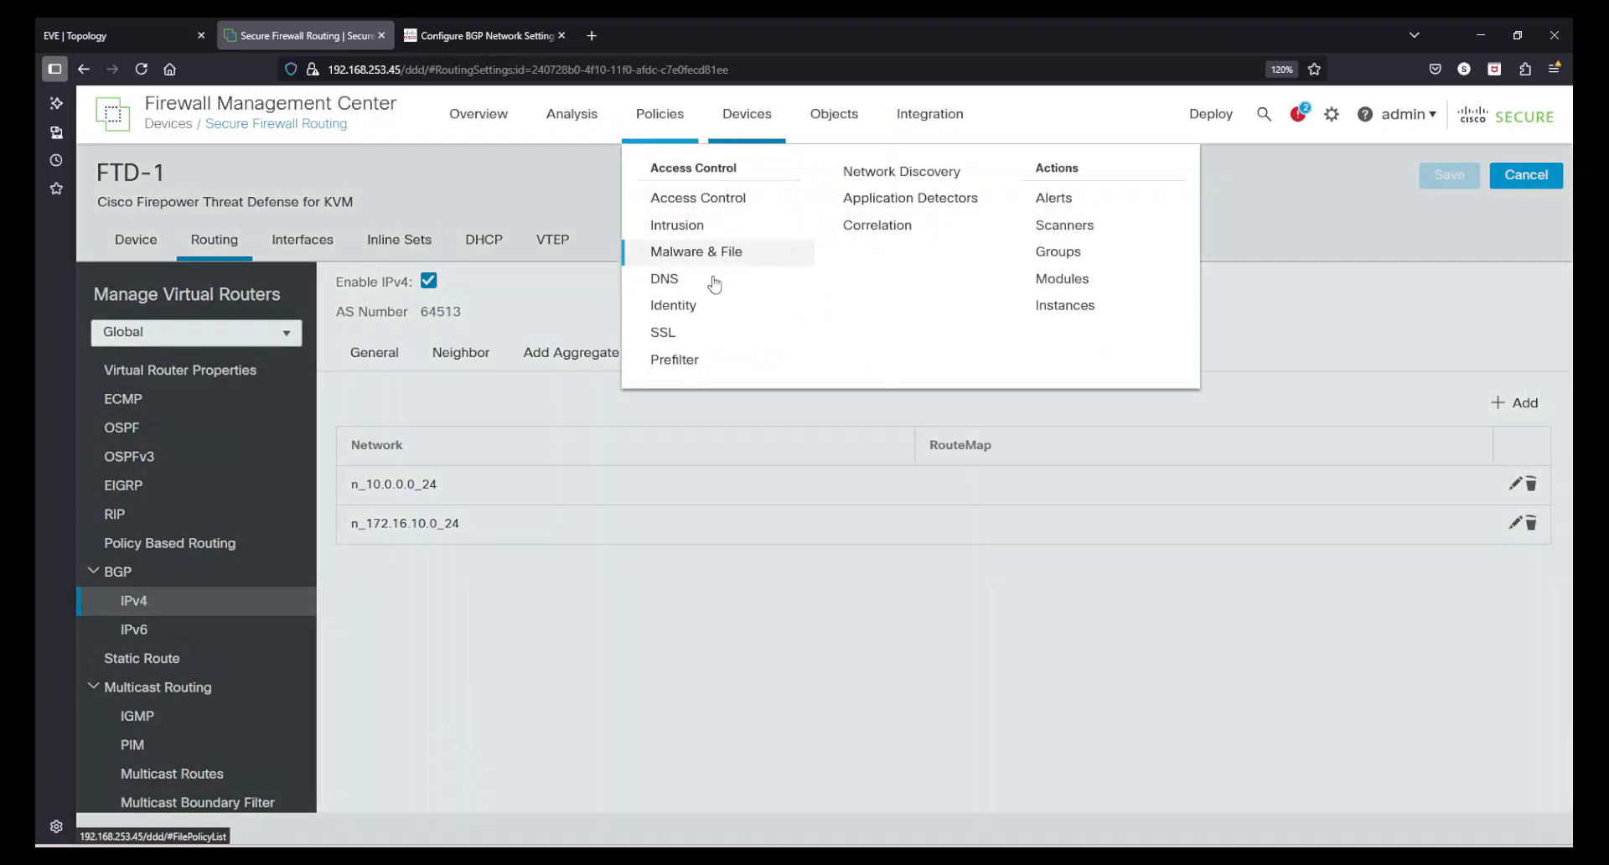
{"action": "mouse_move", "coordinate": [731, 132]}
{"action": "left_click", "coordinate": [755, 224]}
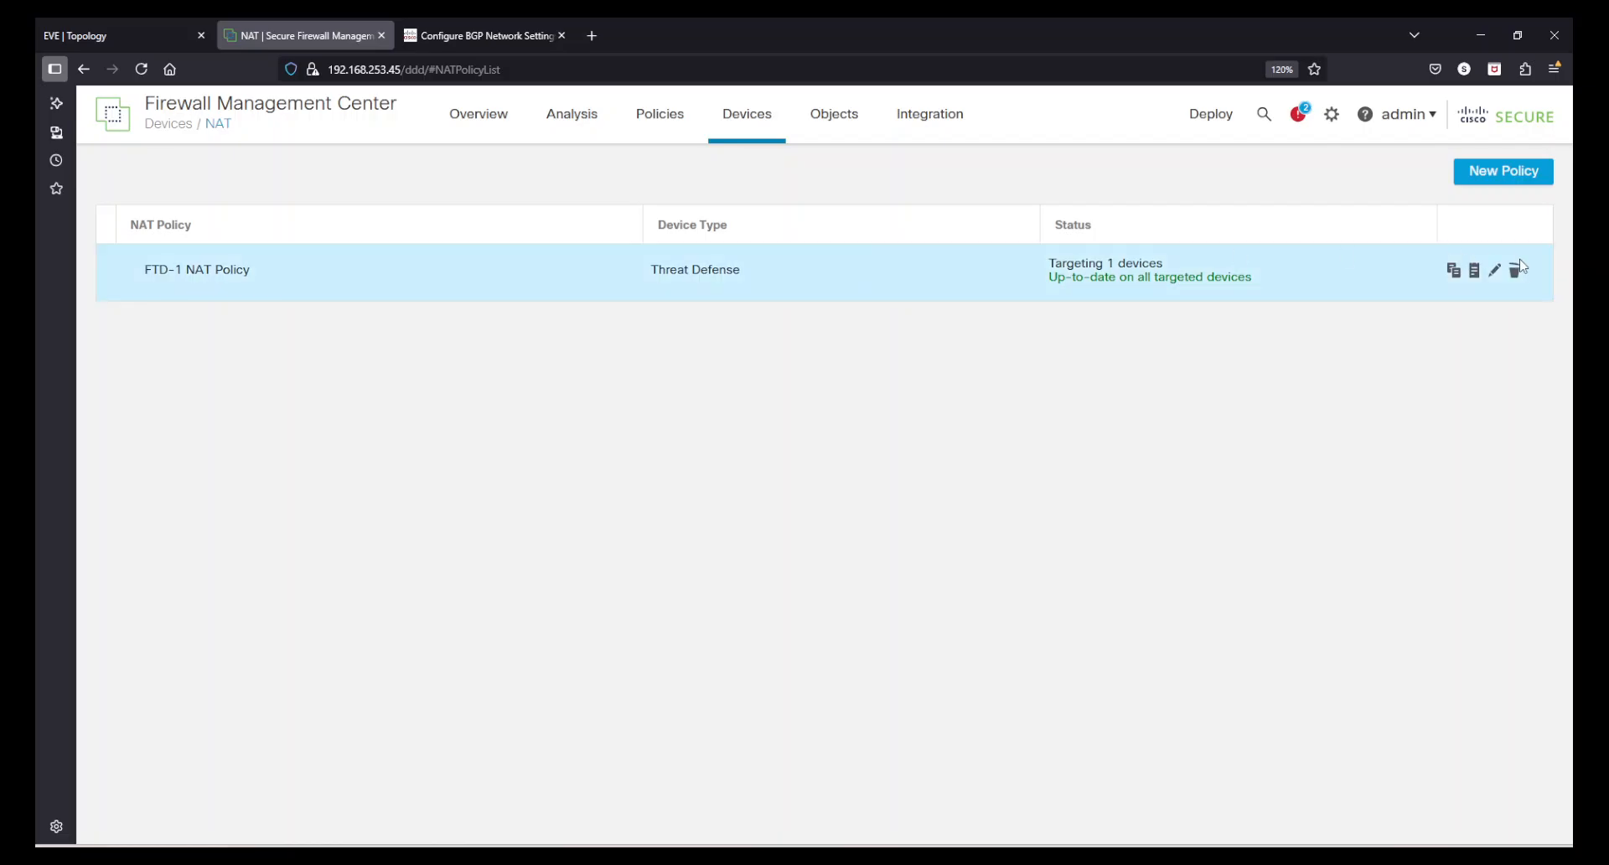
{"action": "left_click", "coordinate": [1494, 270]}
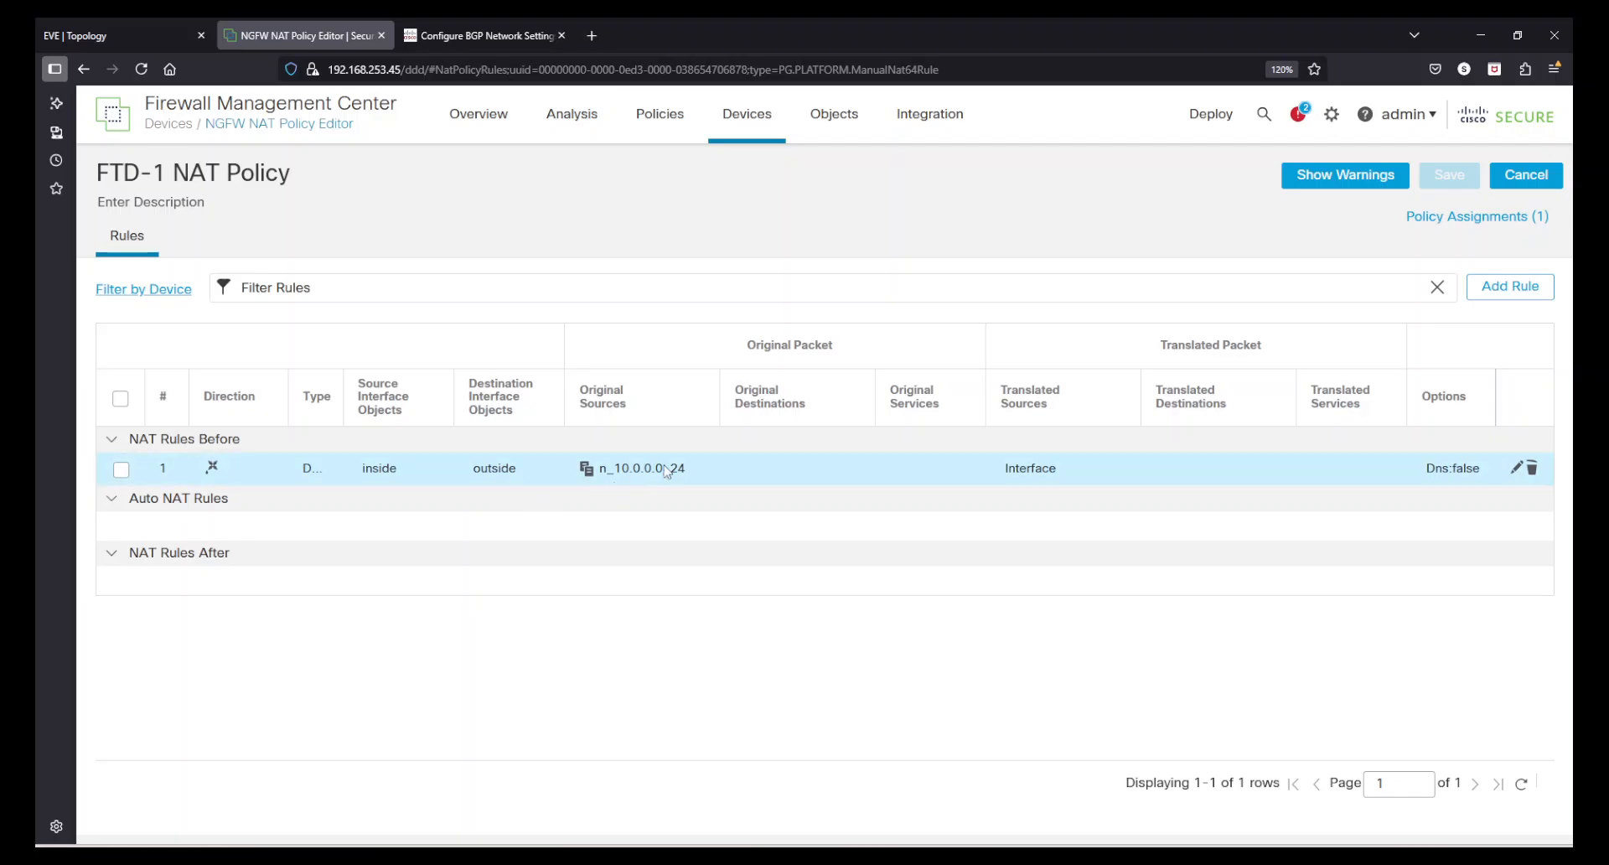
{"action": "left_click", "coordinate": [1526, 176]}
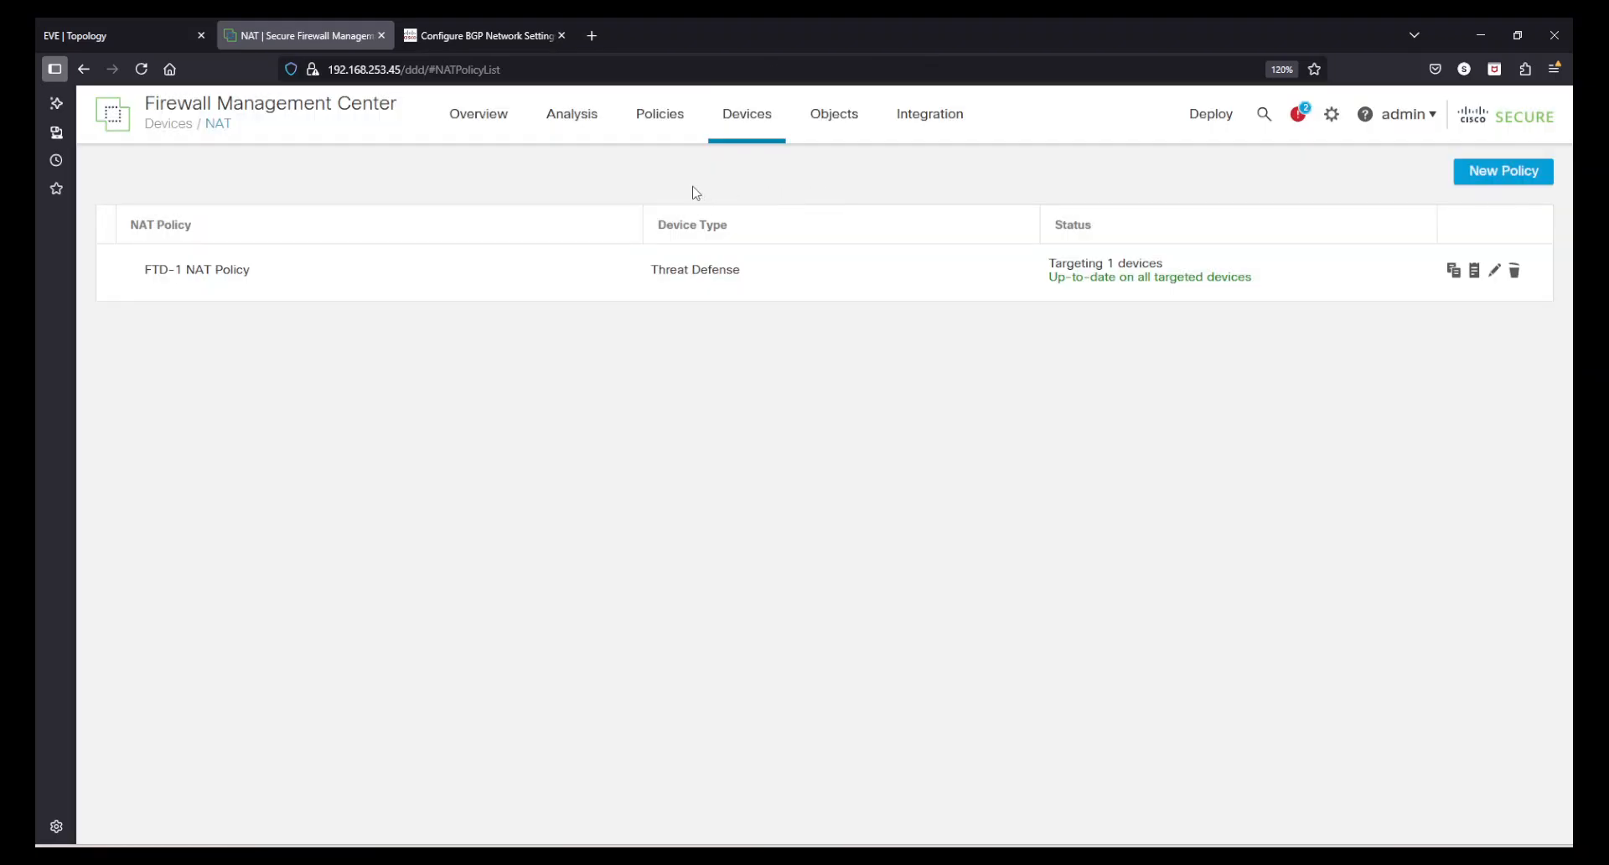
- Open the ICMP Allow rule in the India-Policy-Routed access control policy for review and close it without saving
{"action": "left_click", "coordinate": [668, 140]}
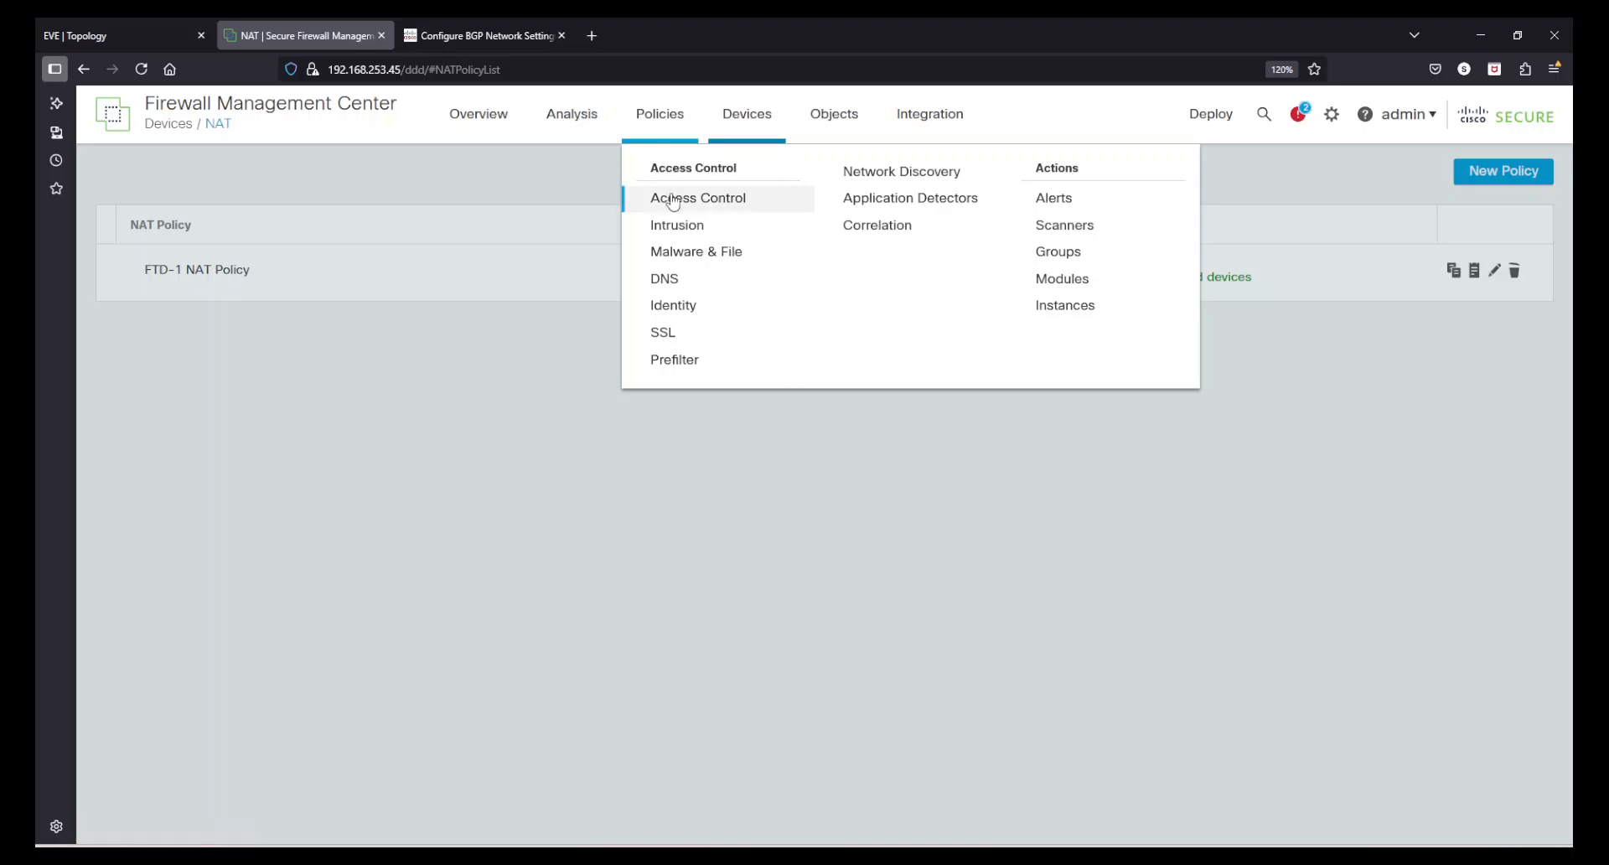
{"action": "left_click", "coordinate": [673, 199]}
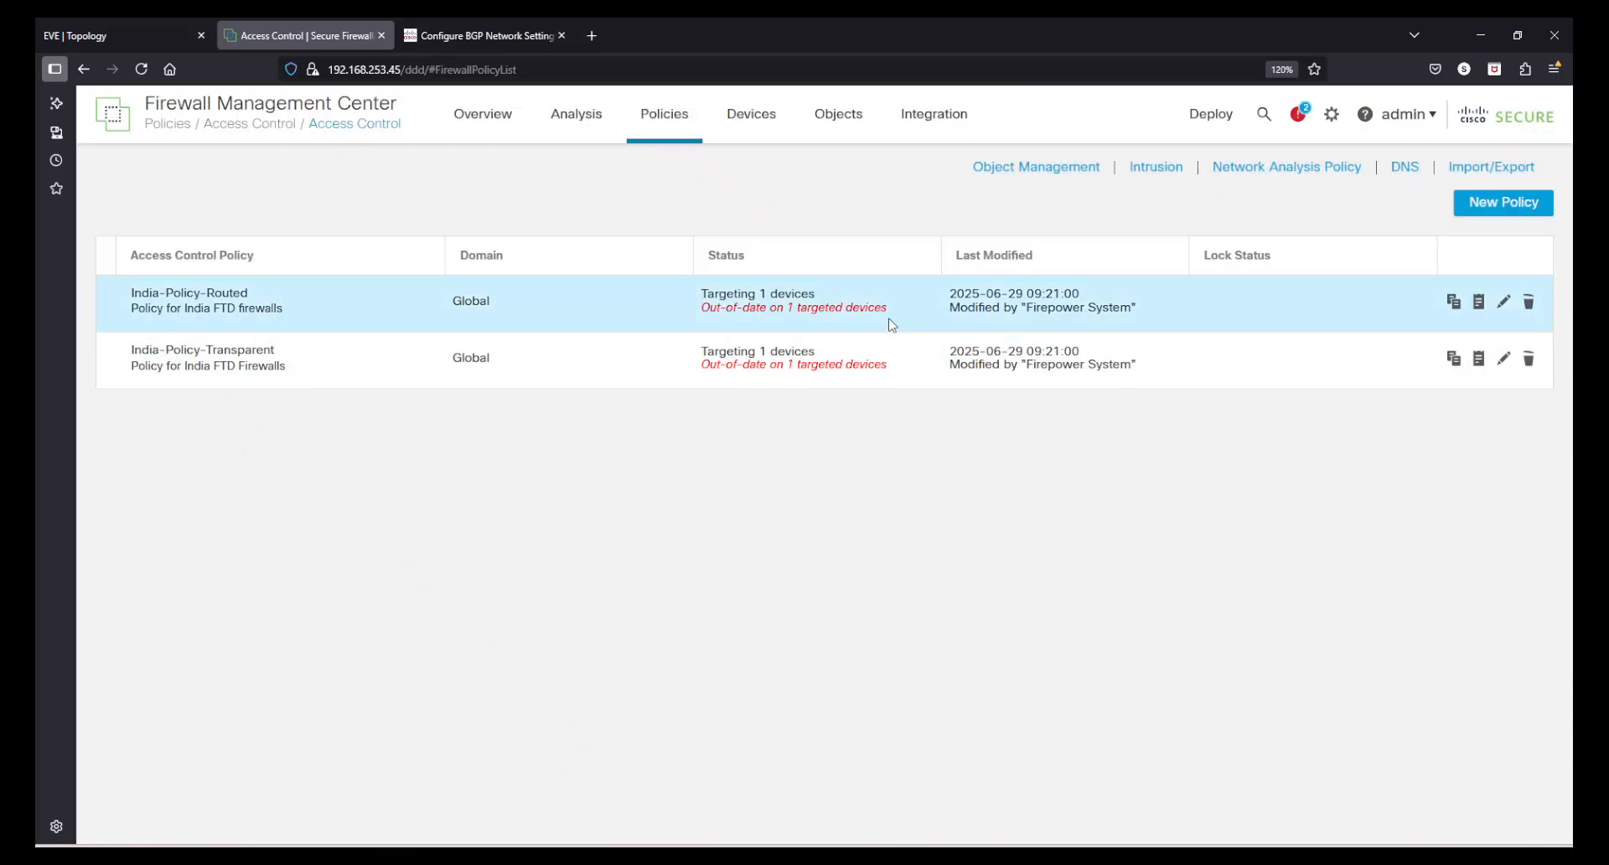
{"action": "left_click", "coordinate": [1501, 299]}
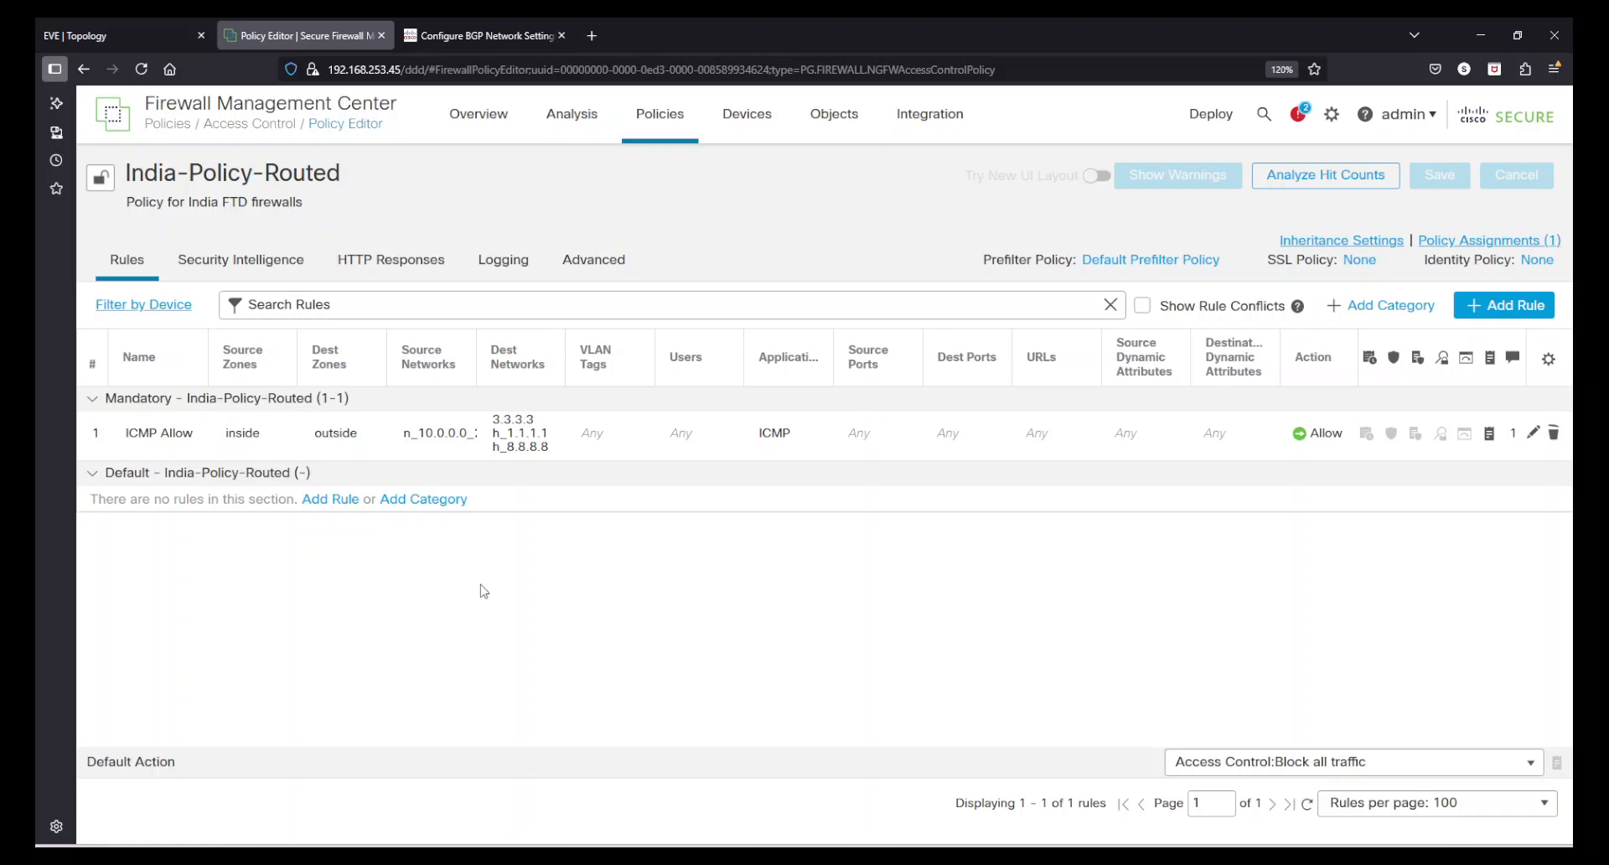
{"action": "left_click", "coordinate": [1530, 434]}
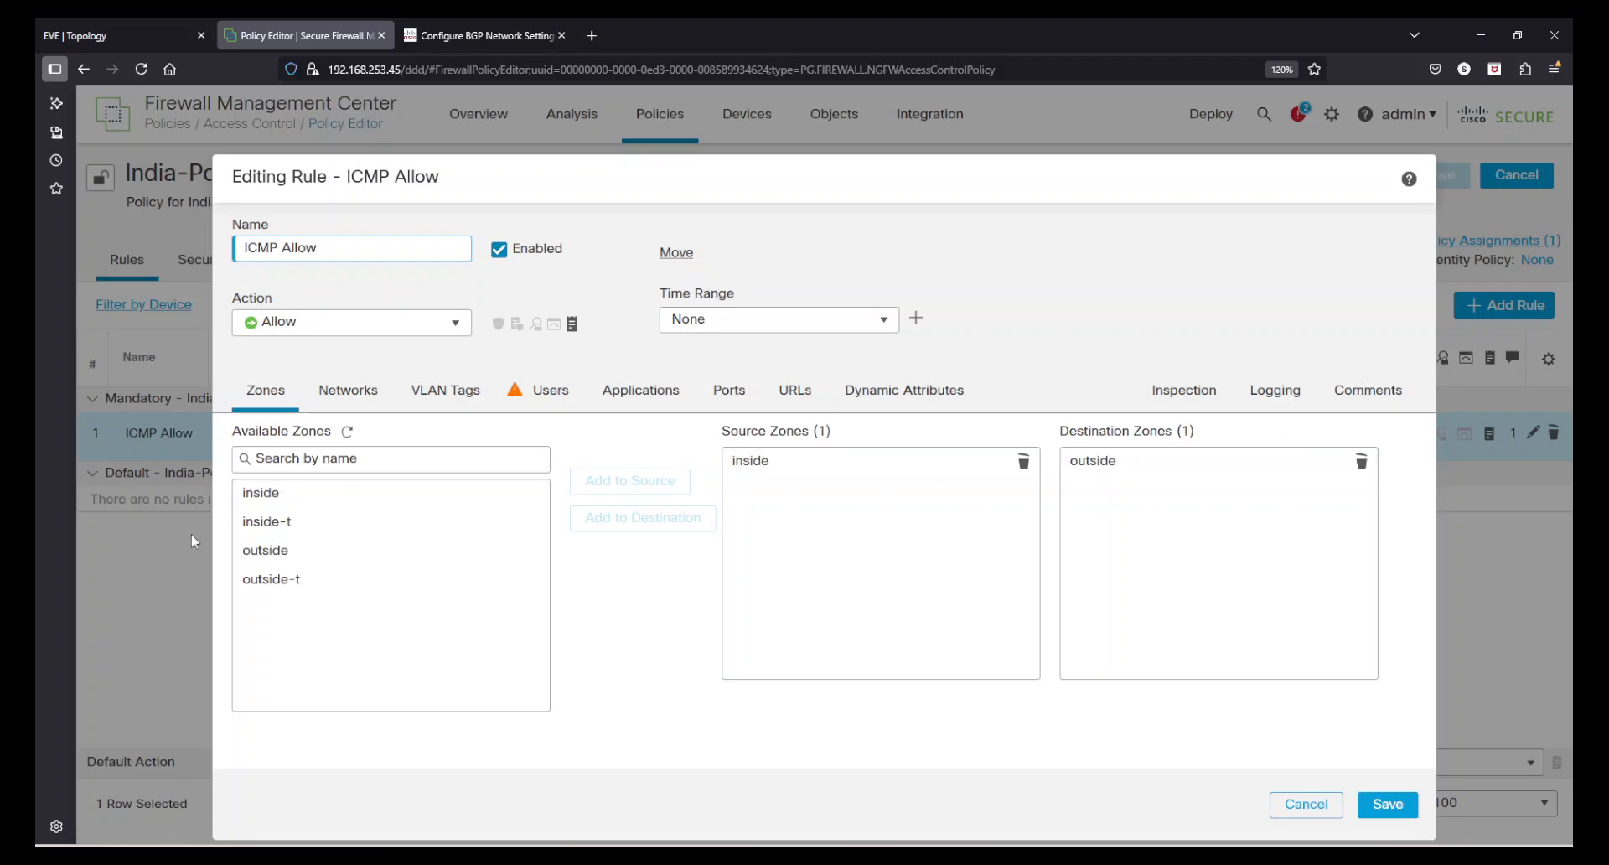
{"action": "left_click", "coordinate": [1302, 807]}
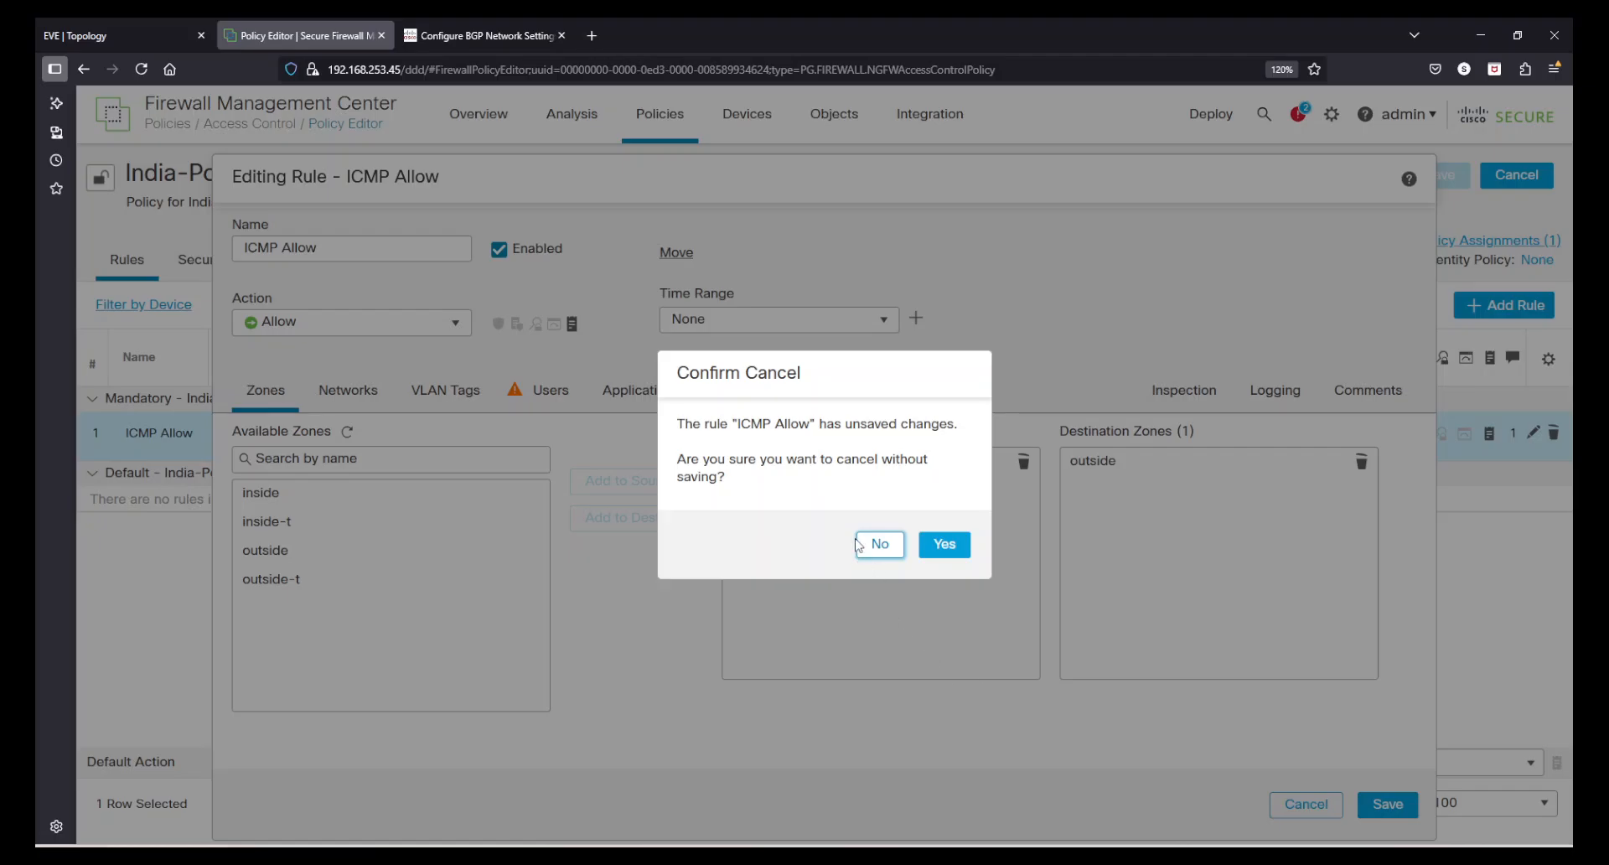
{"action": "left_click", "coordinate": [876, 545]}
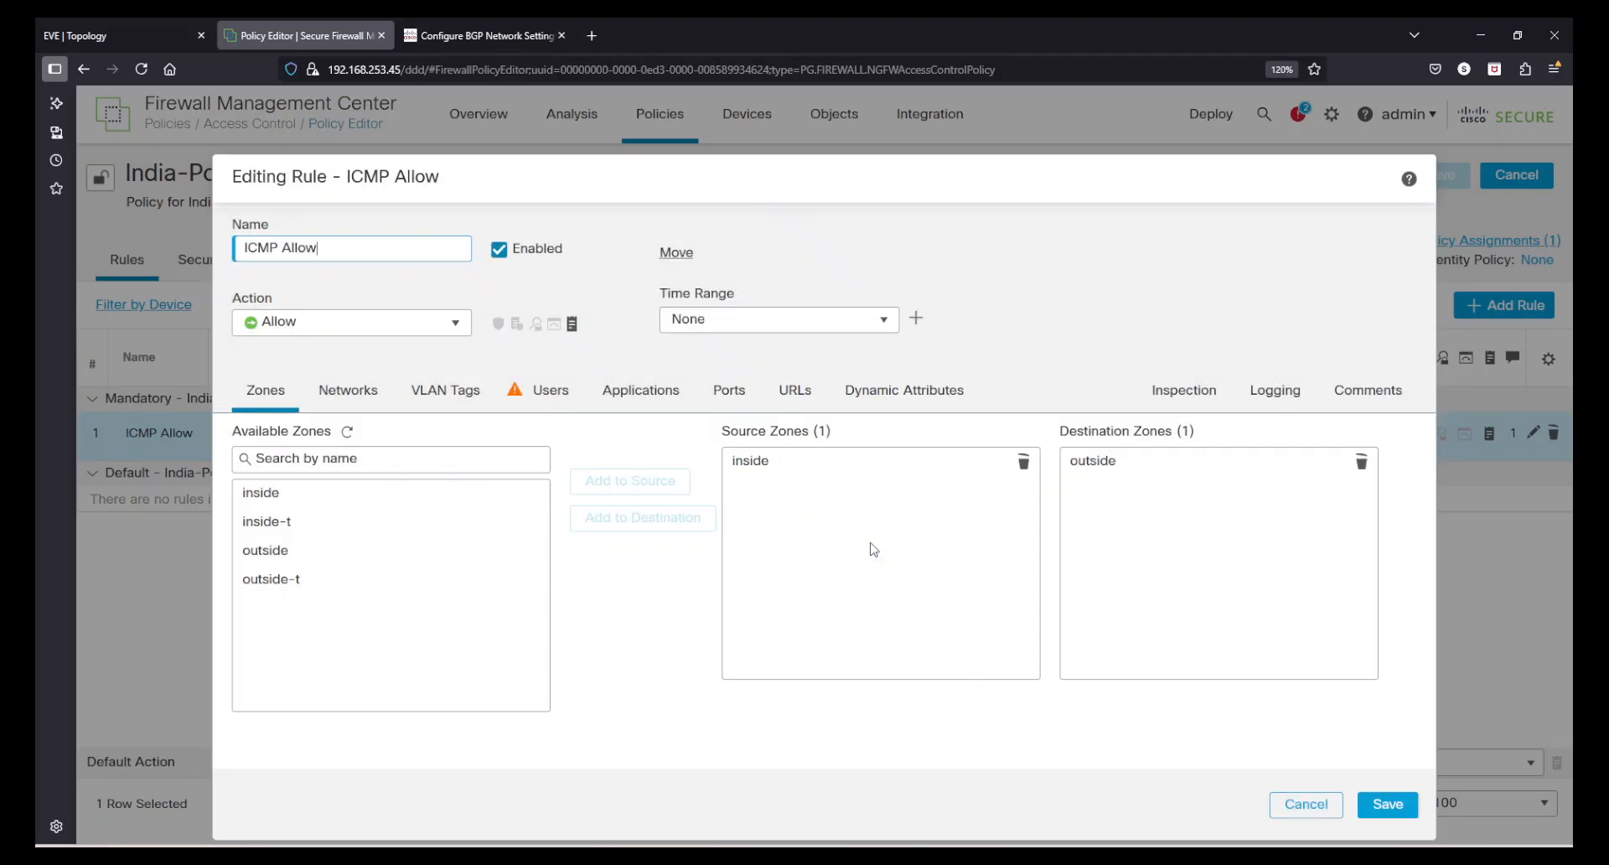
{"action": "left_click", "coordinate": [1305, 805]}
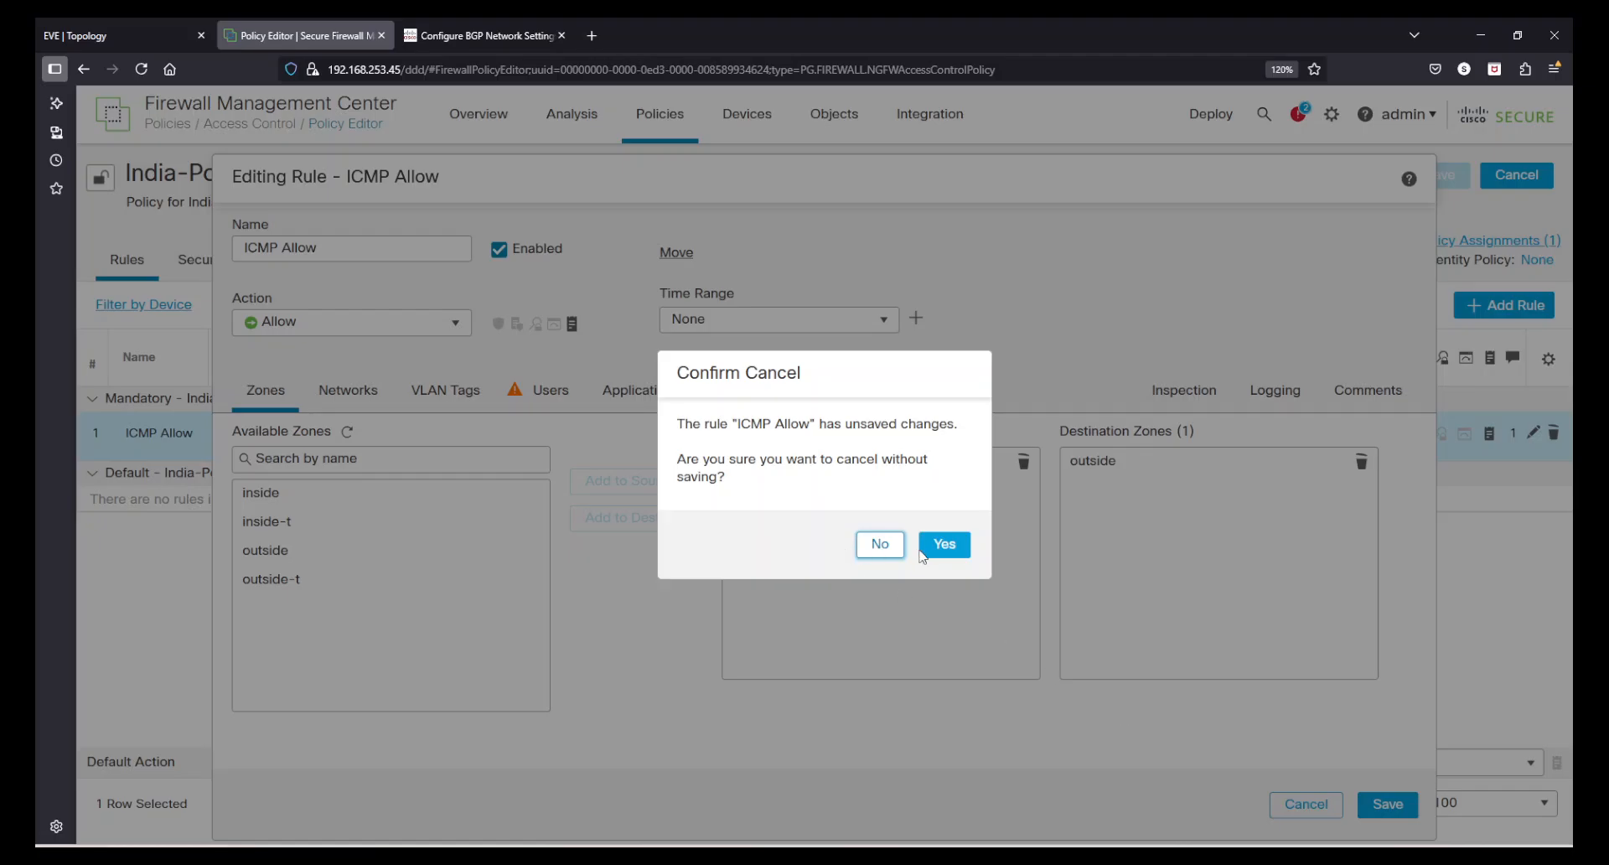
{"action": "left_click", "coordinate": [947, 546]}
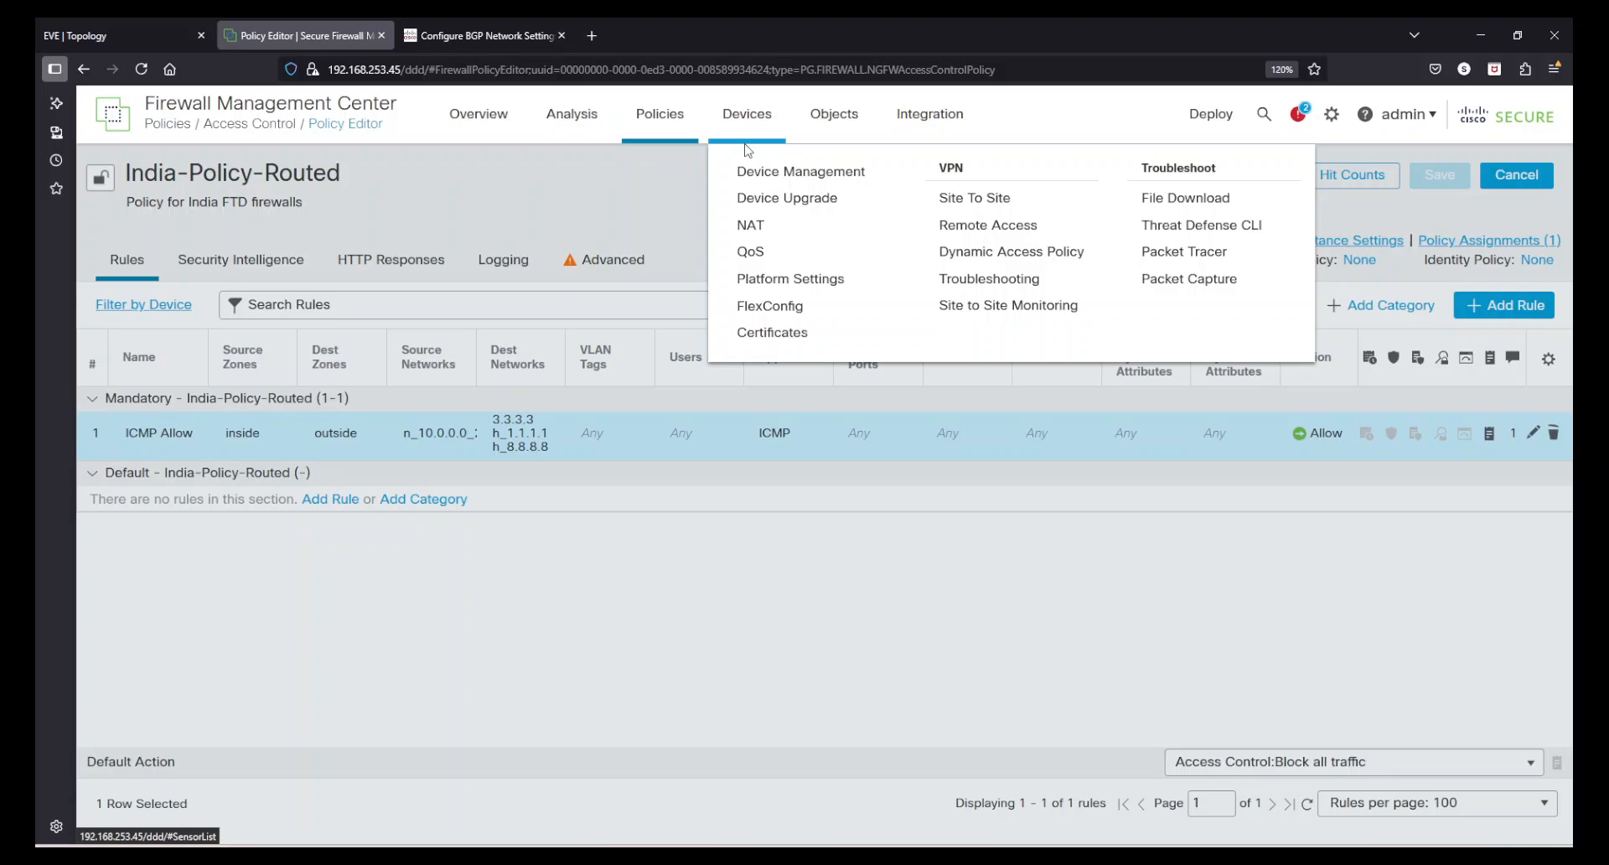
- Assign FTD-1's GigabitEthernet0/2 interface to a new security zone named outside_2 and save the interface changes
{"action": "left_click", "coordinate": [749, 117]}
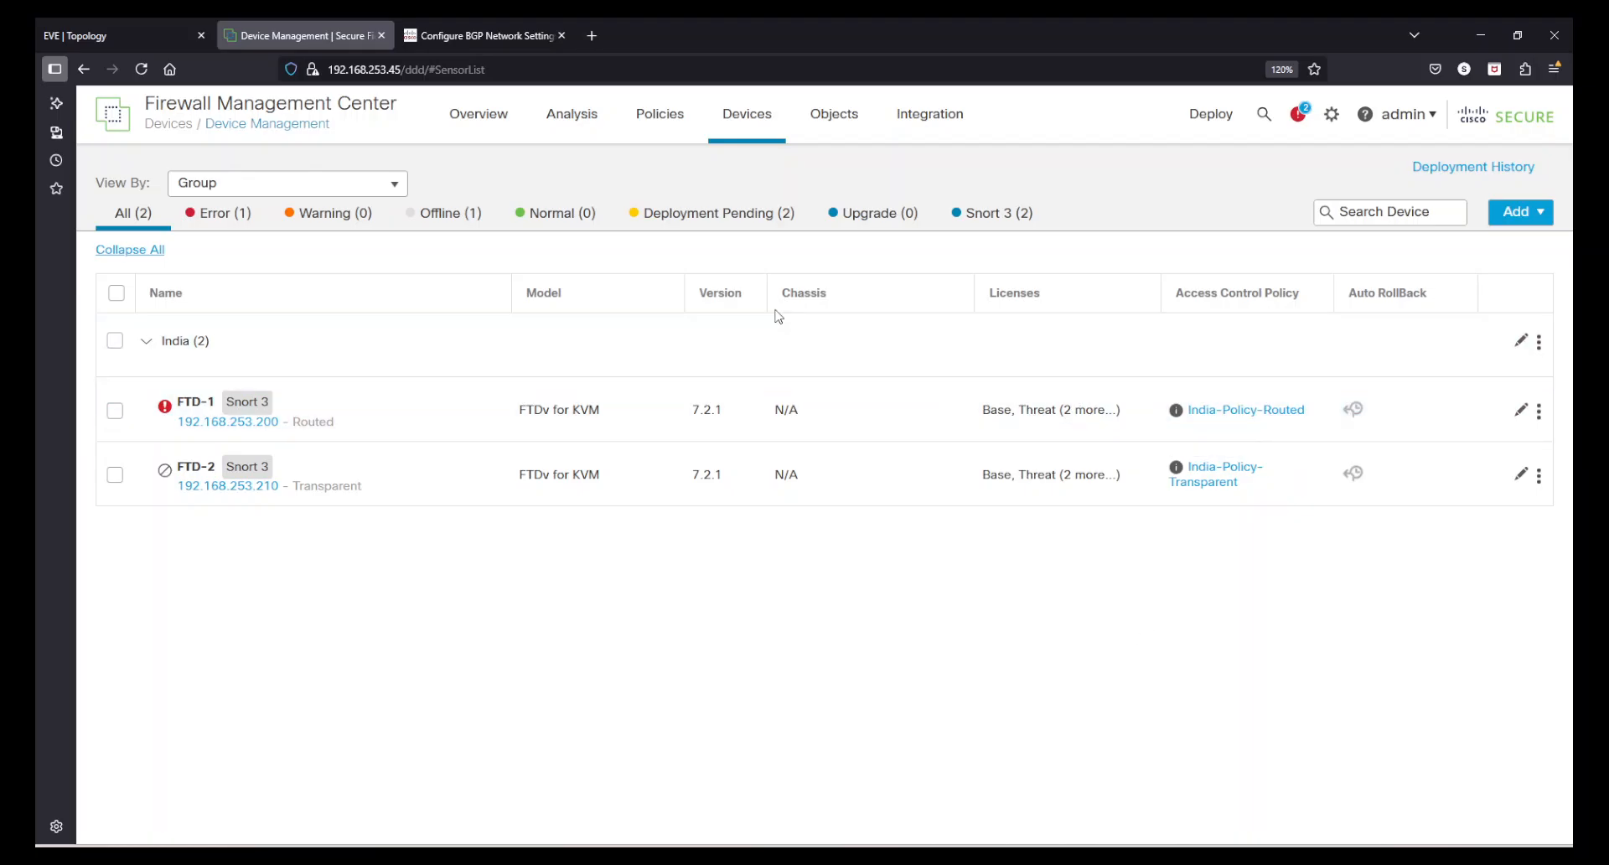
{"action": "left_click", "coordinate": [1521, 410]}
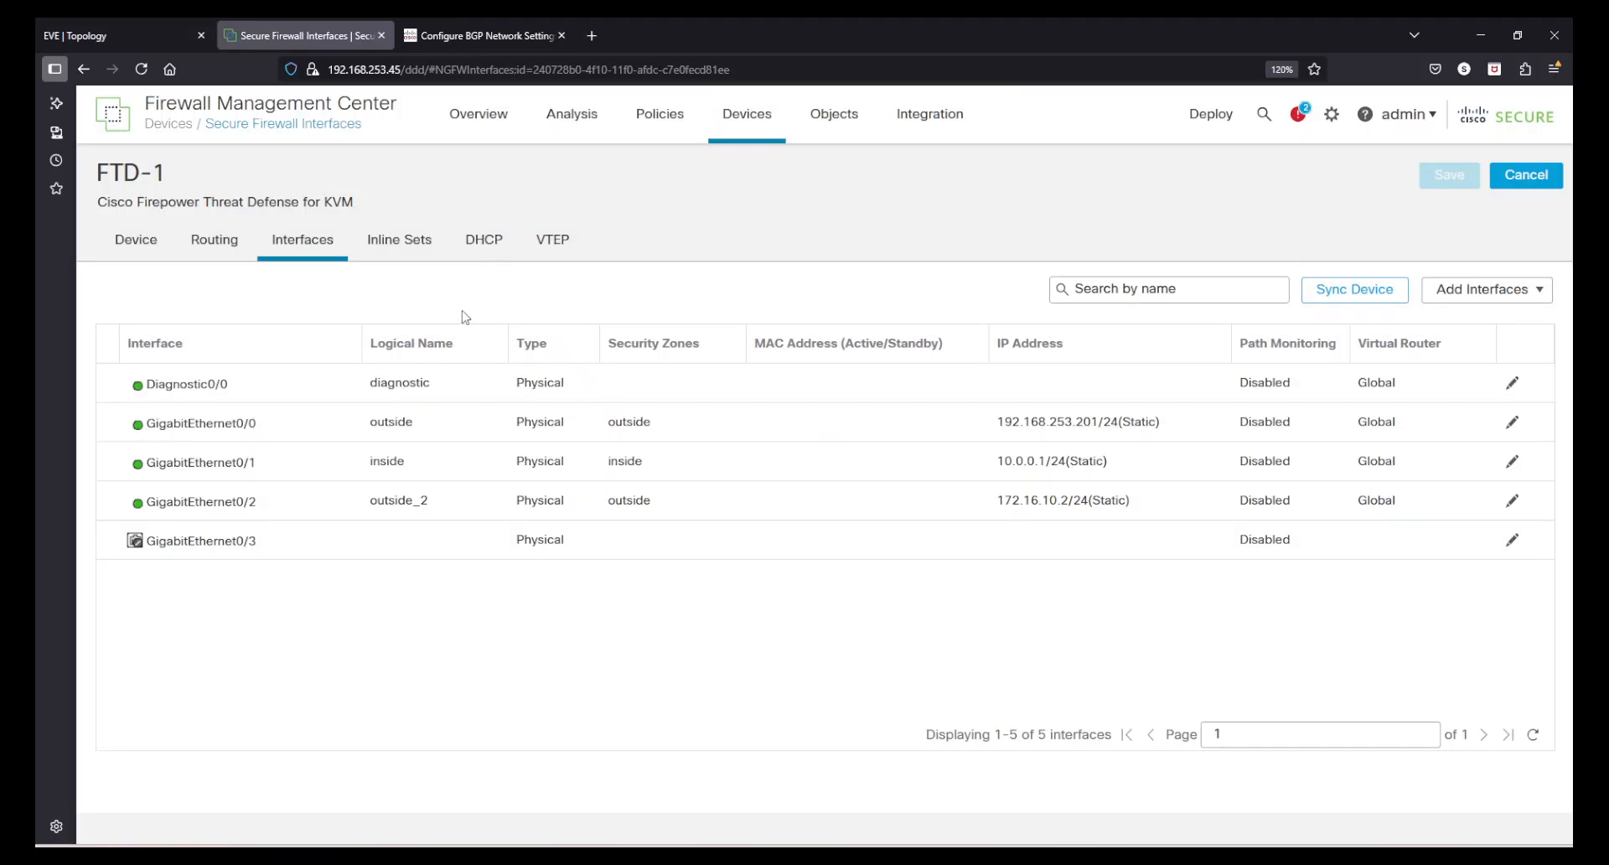
{"action": "left_click", "coordinate": [395, 507]}
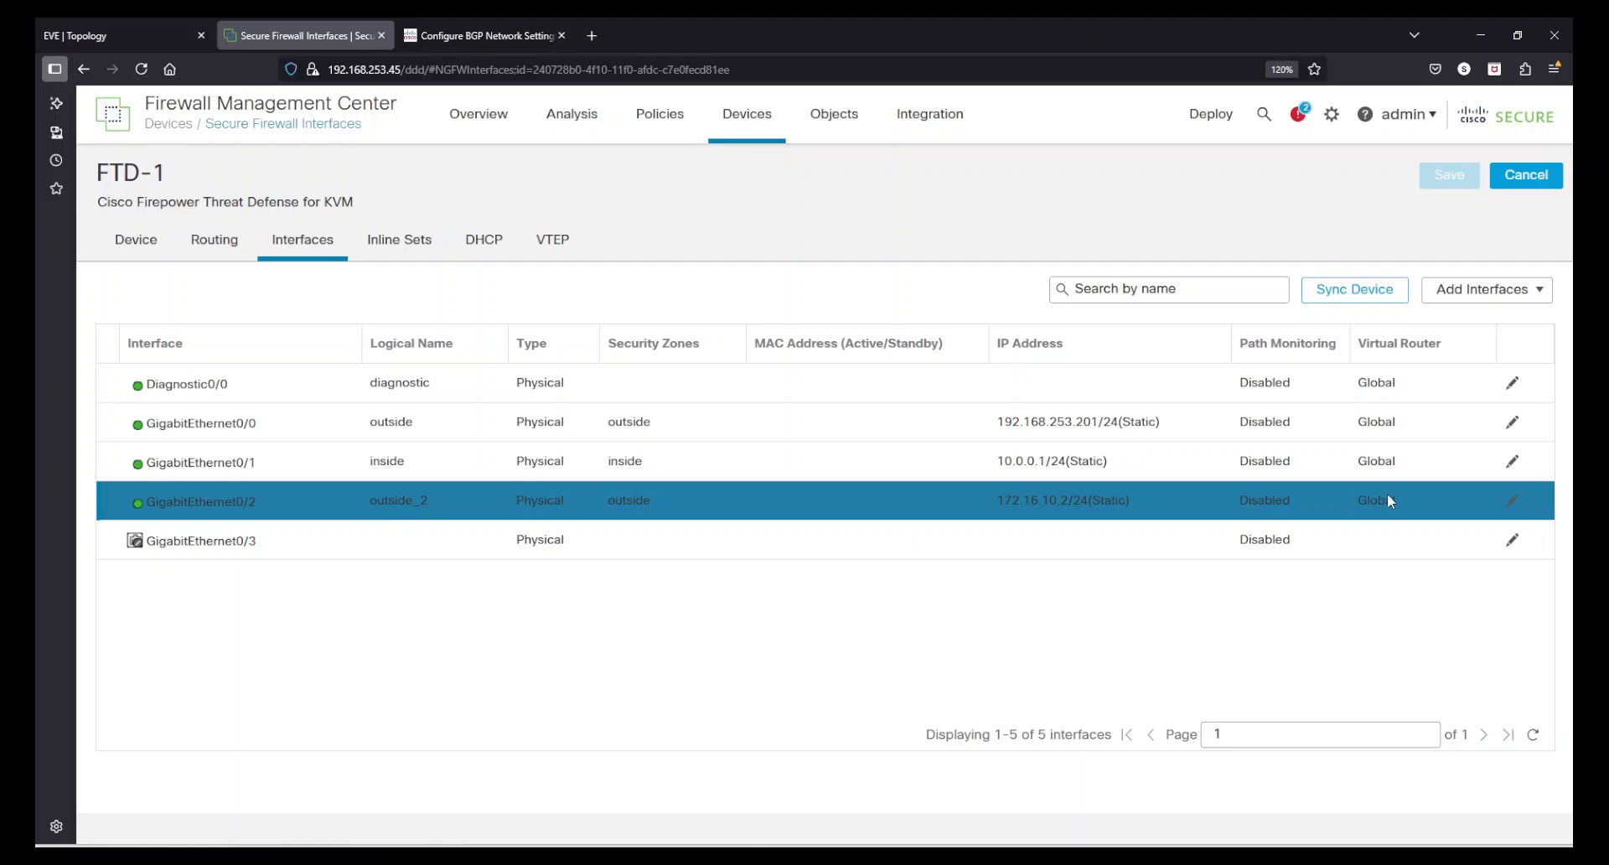
{"action": "left_click", "coordinate": [1513, 503]}
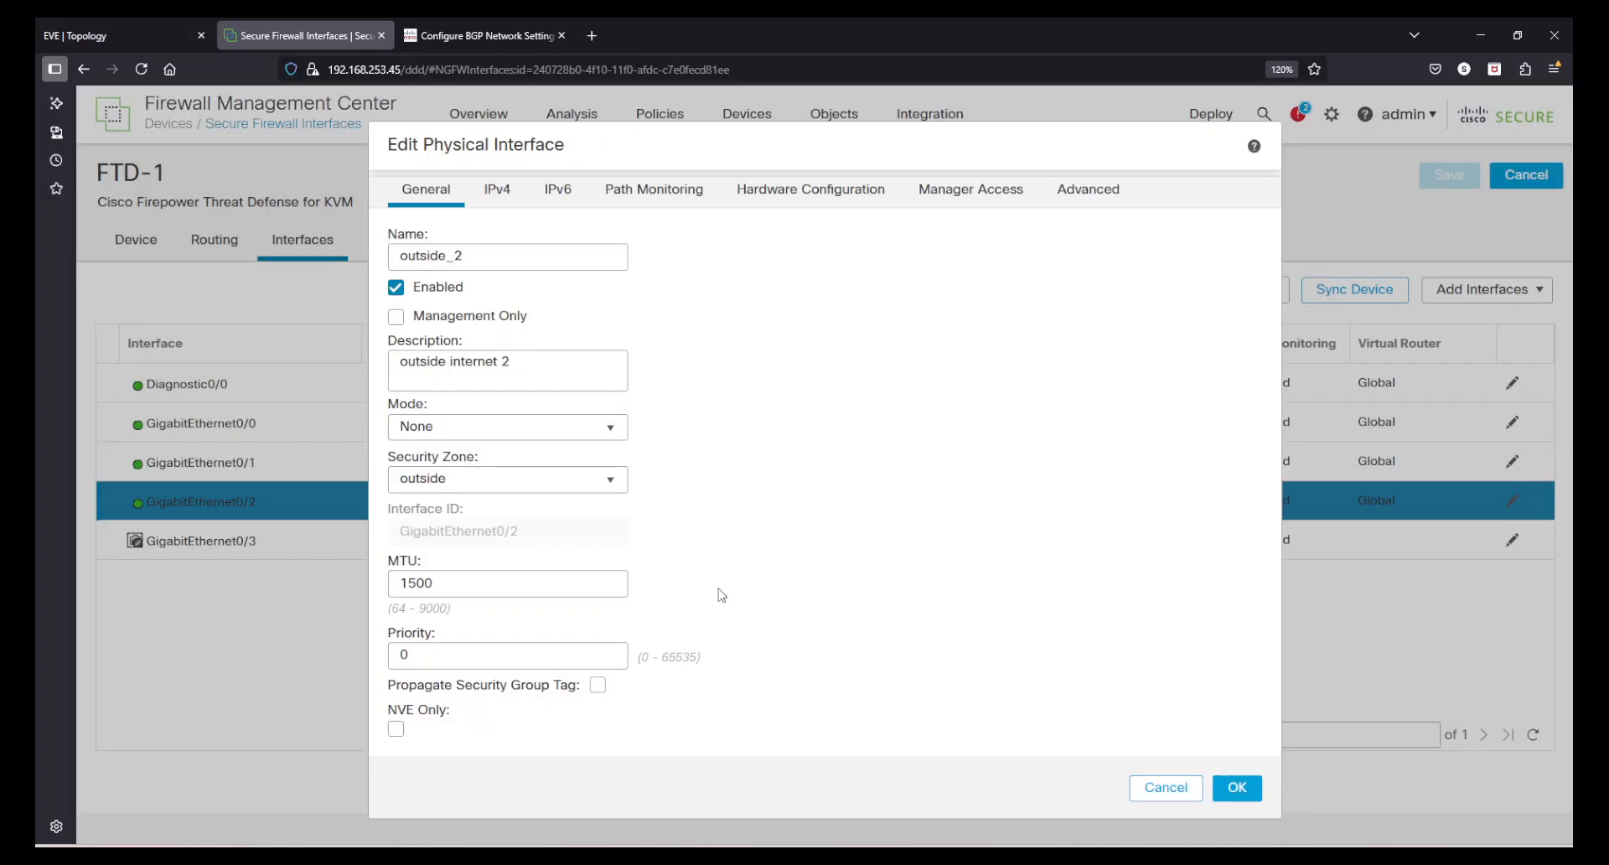
{"action": "left_click", "coordinate": [525, 480]}
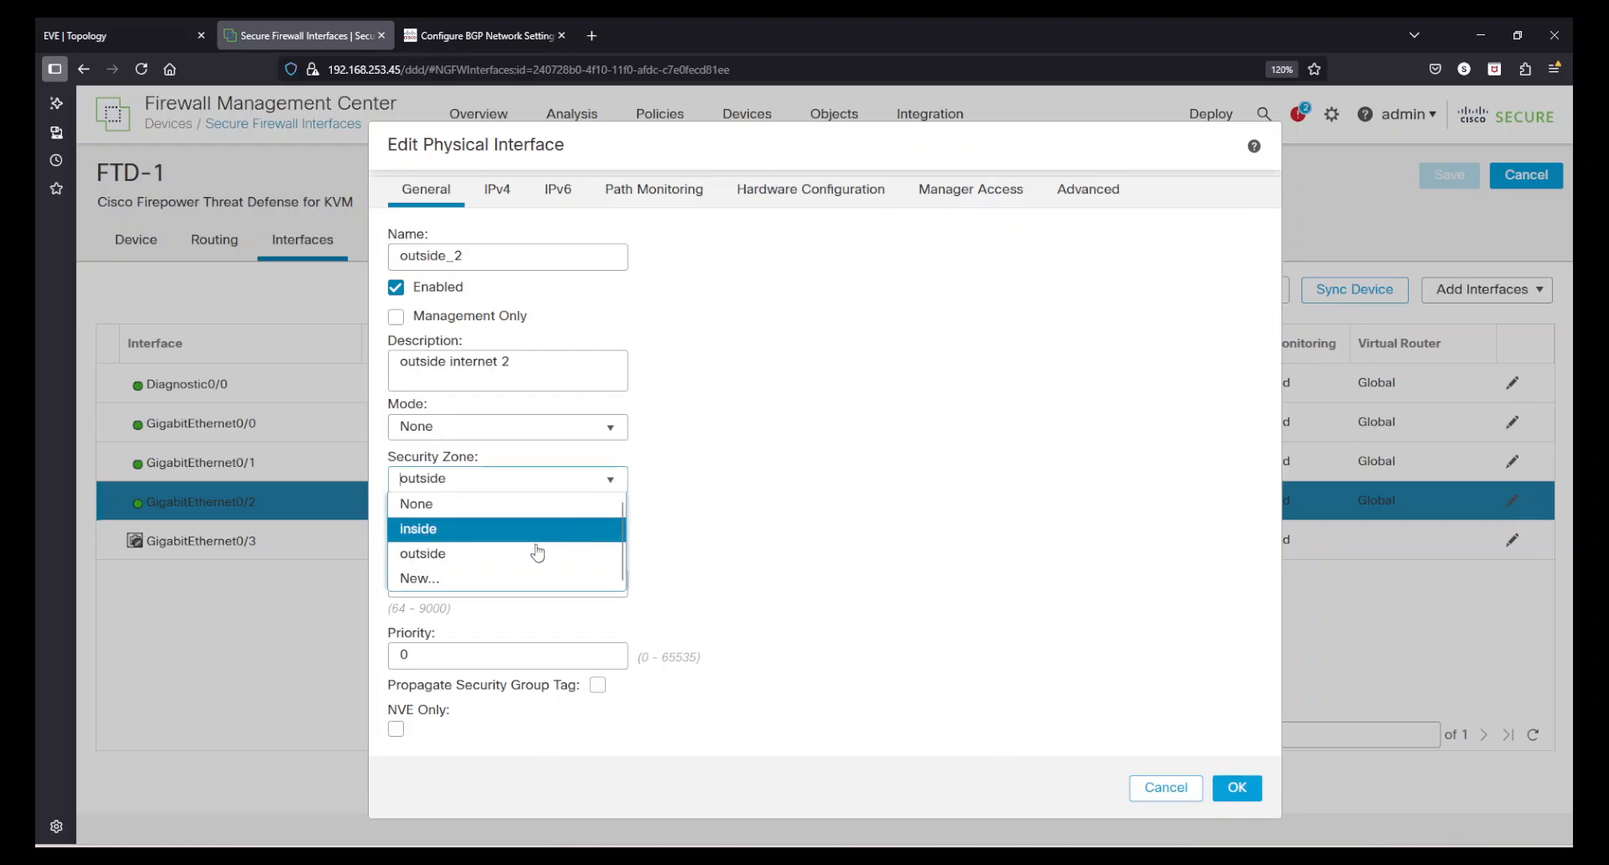
{"action": "left_click", "coordinate": [486, 573]}
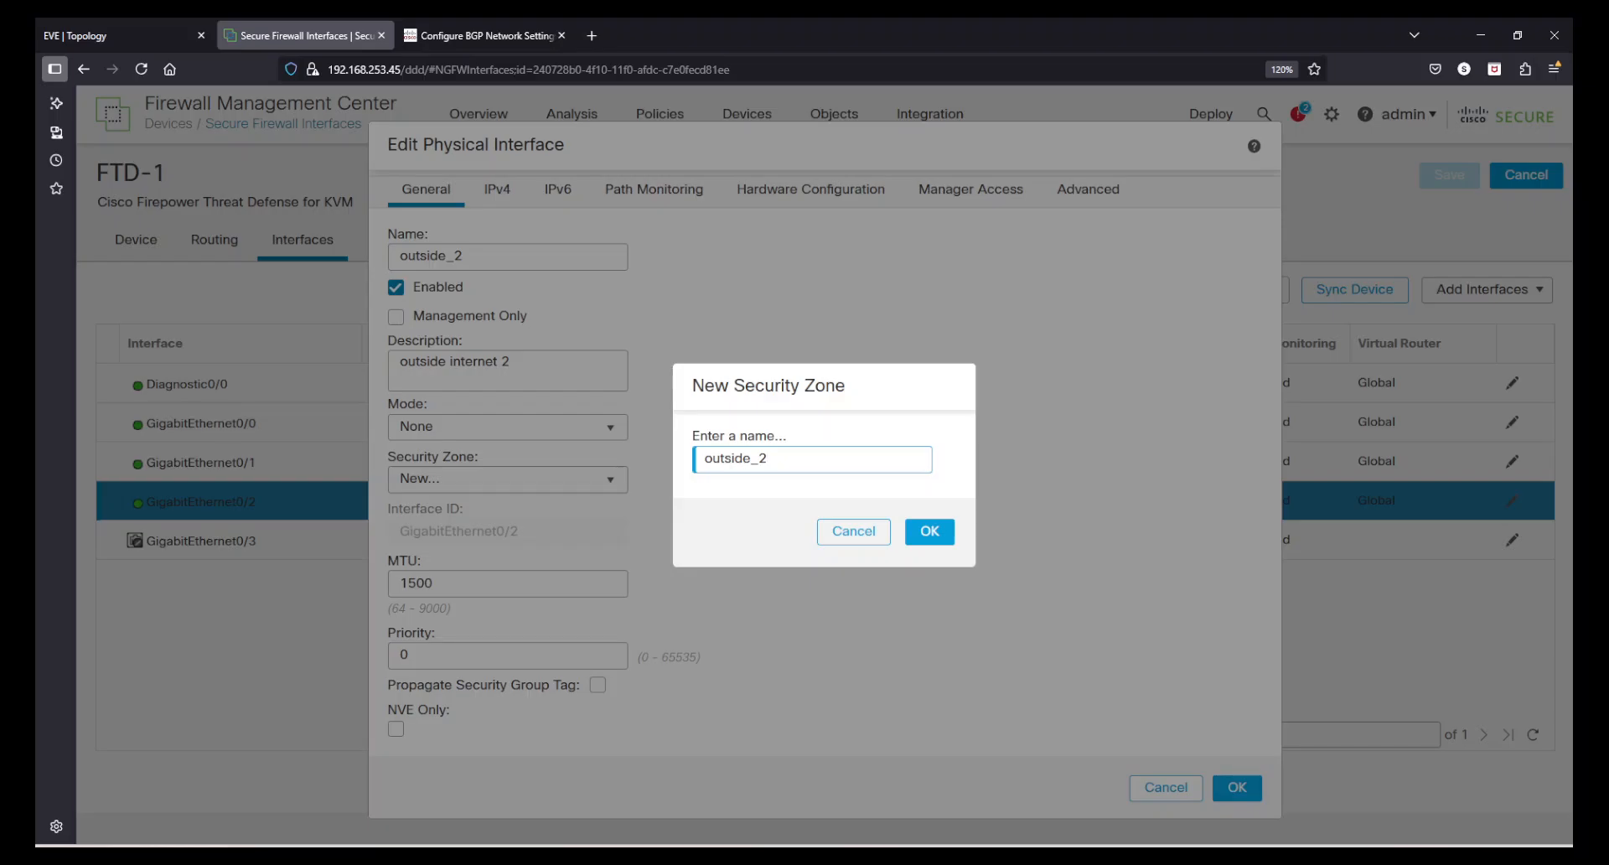
{"action": "type", "text": "outside_2"}
{"action": "left_click", "coordinate": [928, 532]}
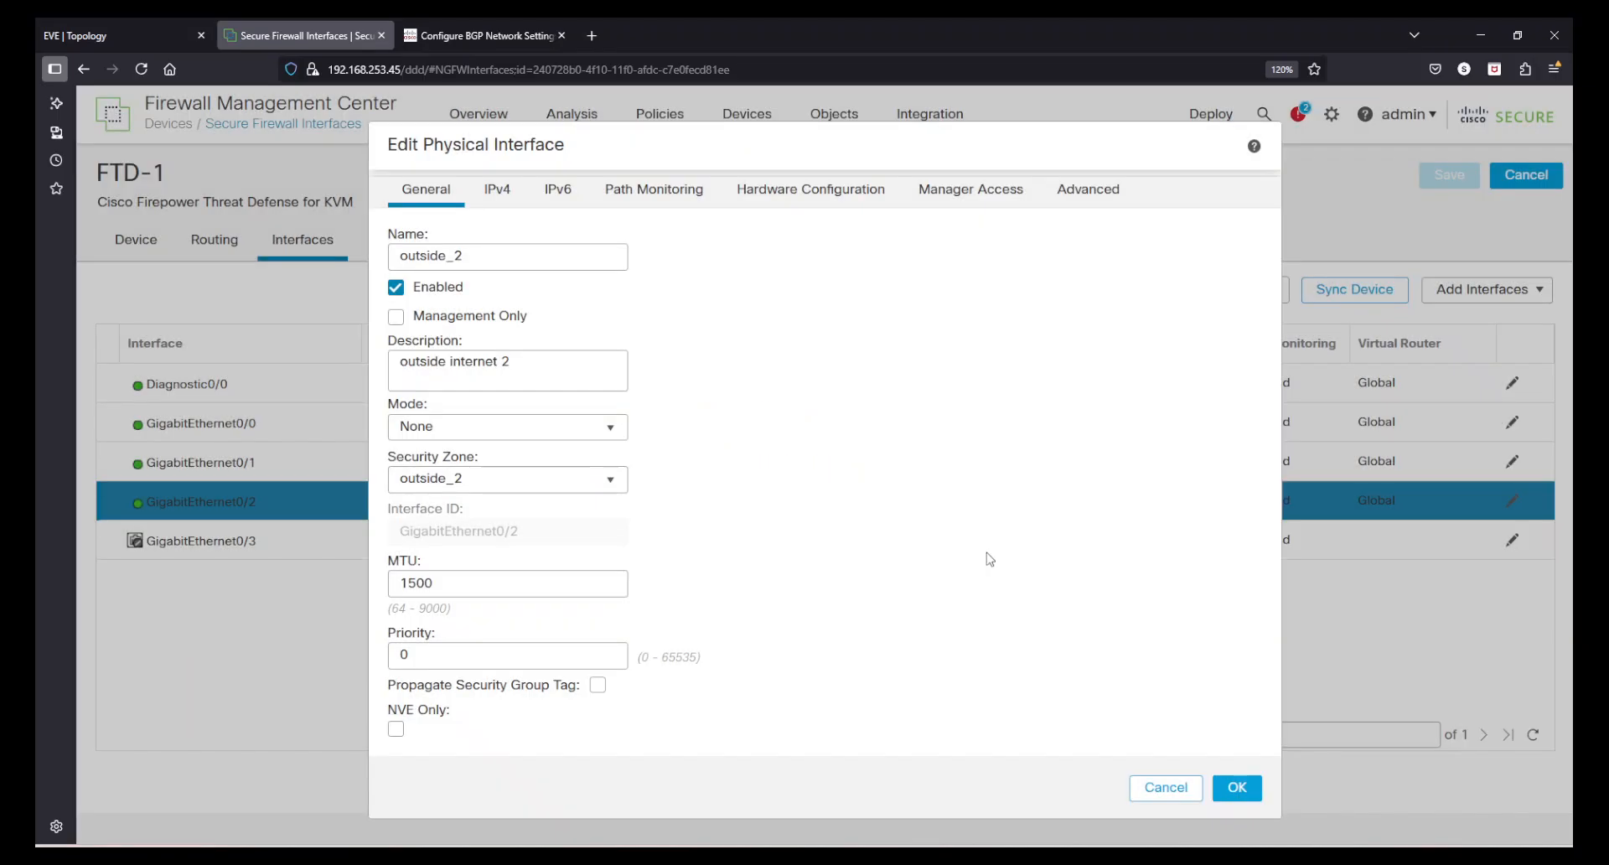
{"action": "left_click", "coordinate": [1237, 788]}
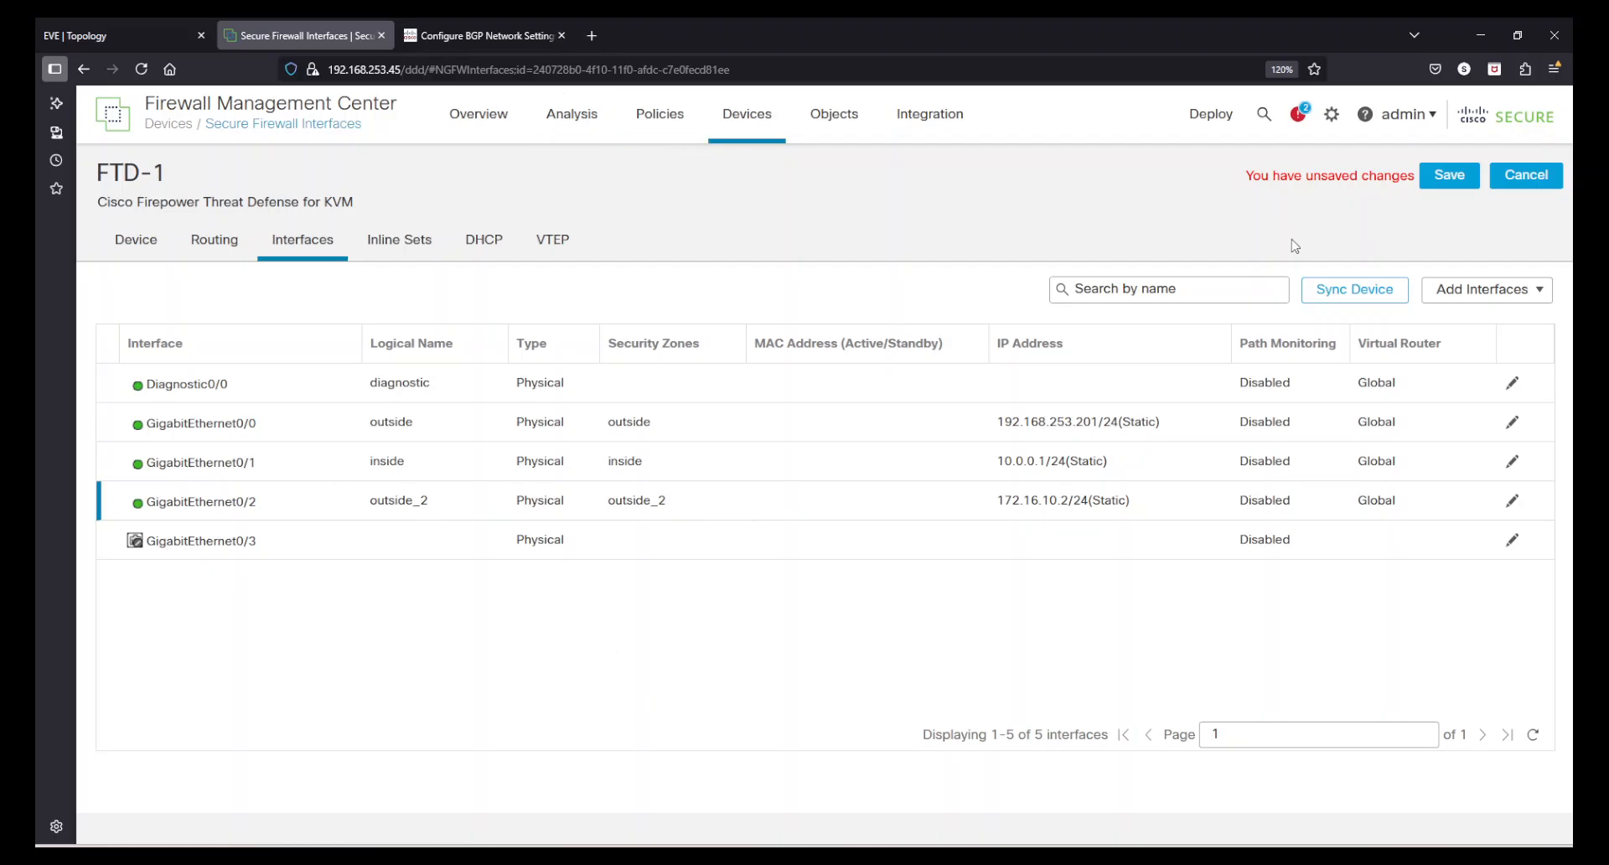
{"action": "left_click", "coordinate": [1449, 175]}
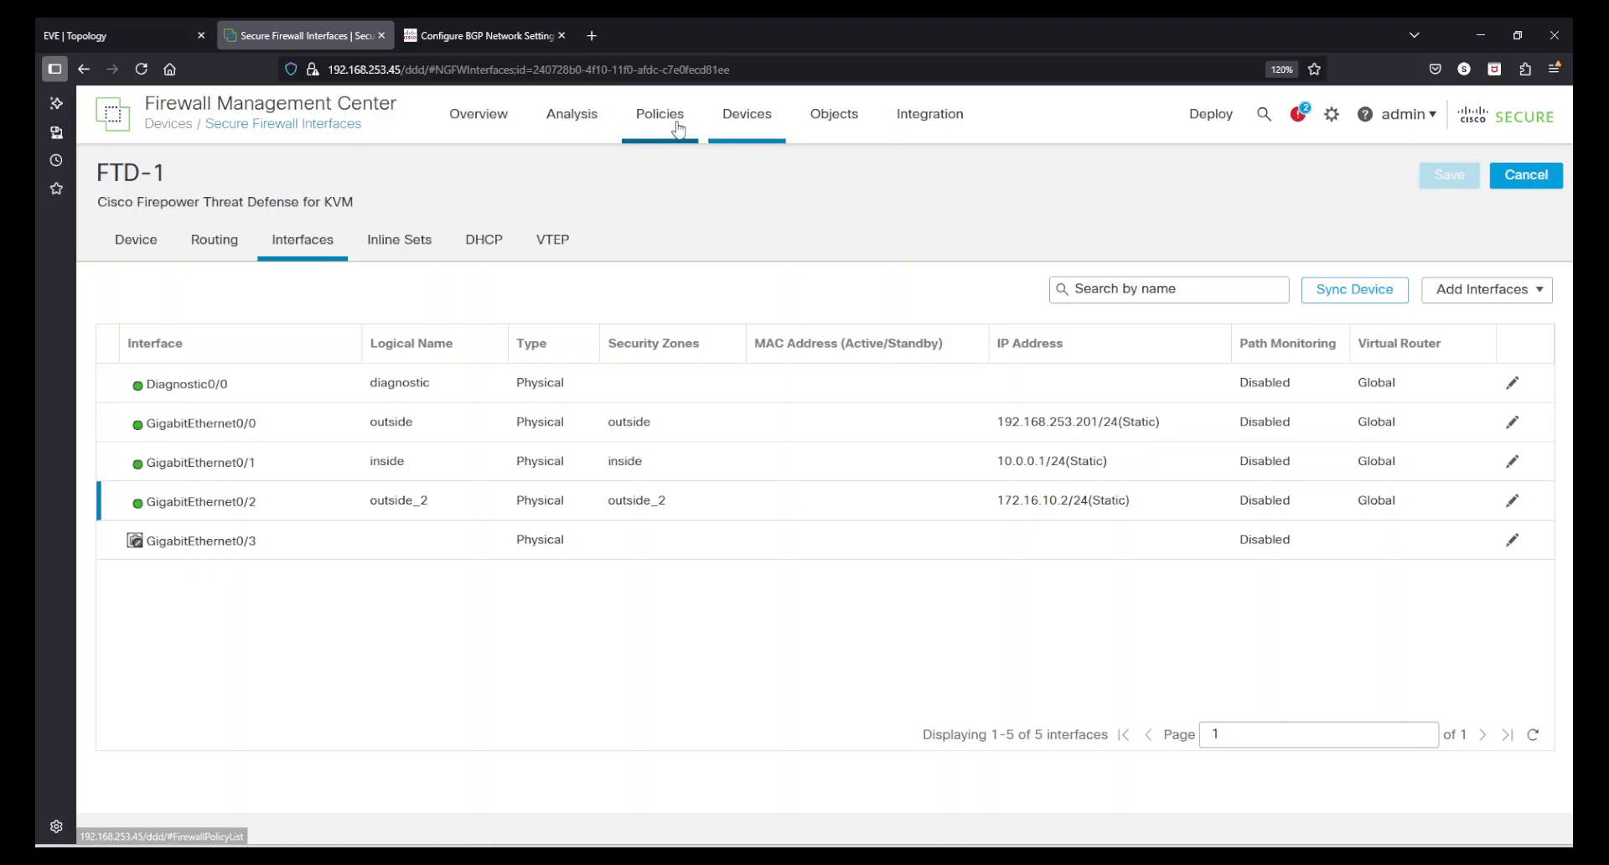
- Add the outside_2 zone as a destination zone of the ICMP Allow rule and save the India-Policy-Routed policy
{"action": "mouse_move", "coordinate": [659, 117]}
{"action": "left_click", "coordinate": [696, 194]}
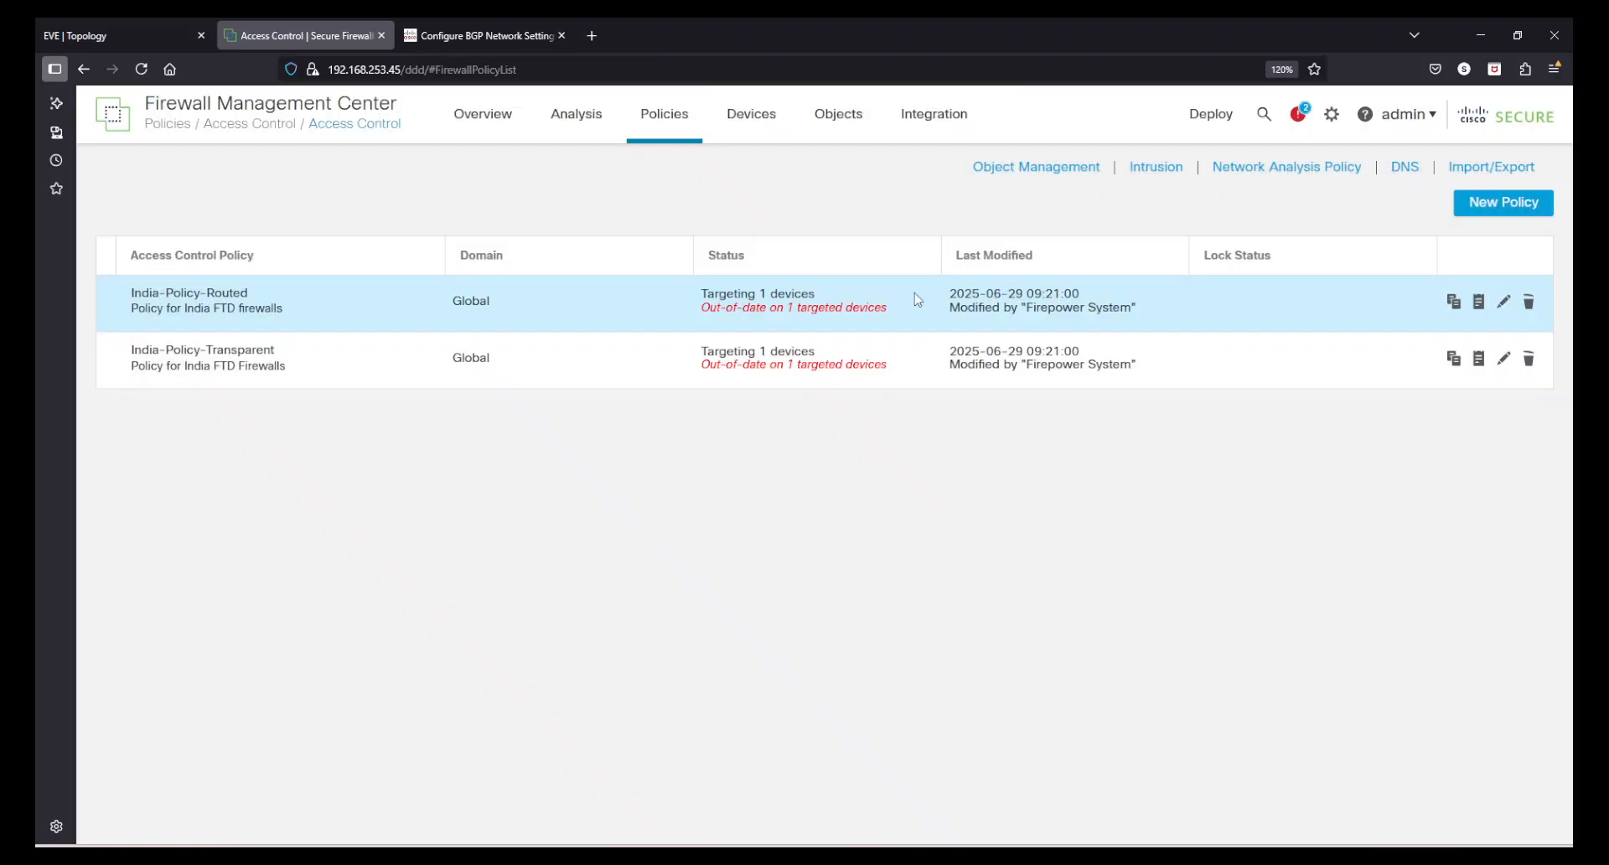
{"action": "left_click", "coordinate": [1506, 303]}
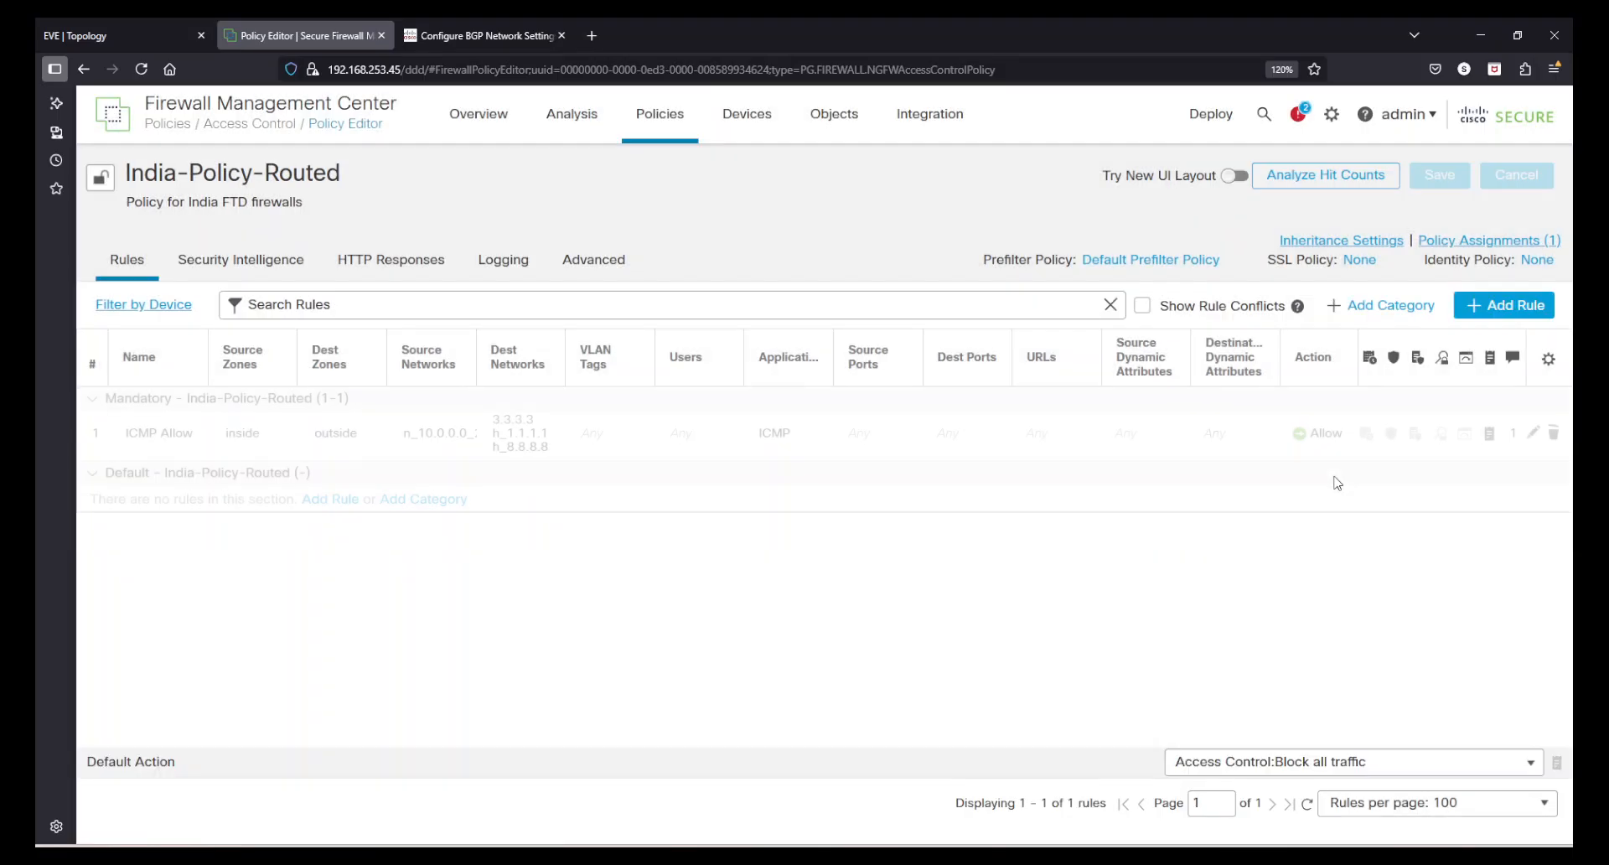
{"action": "left_click", "coordinate": [1534, 435]}
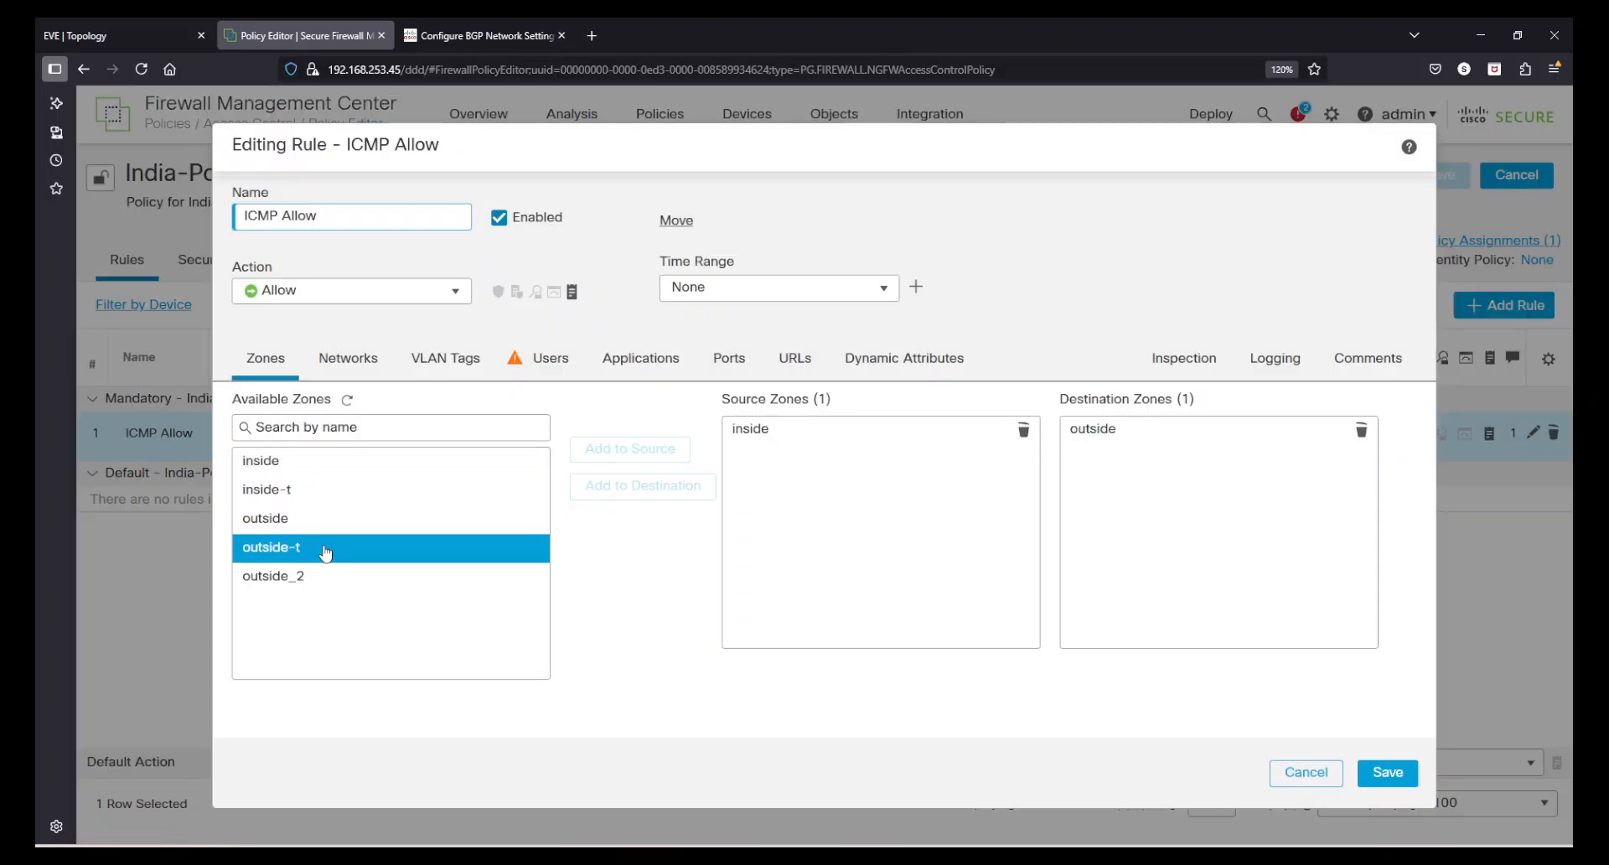
{"action": "left_click", "coordinate": [323, 575]}
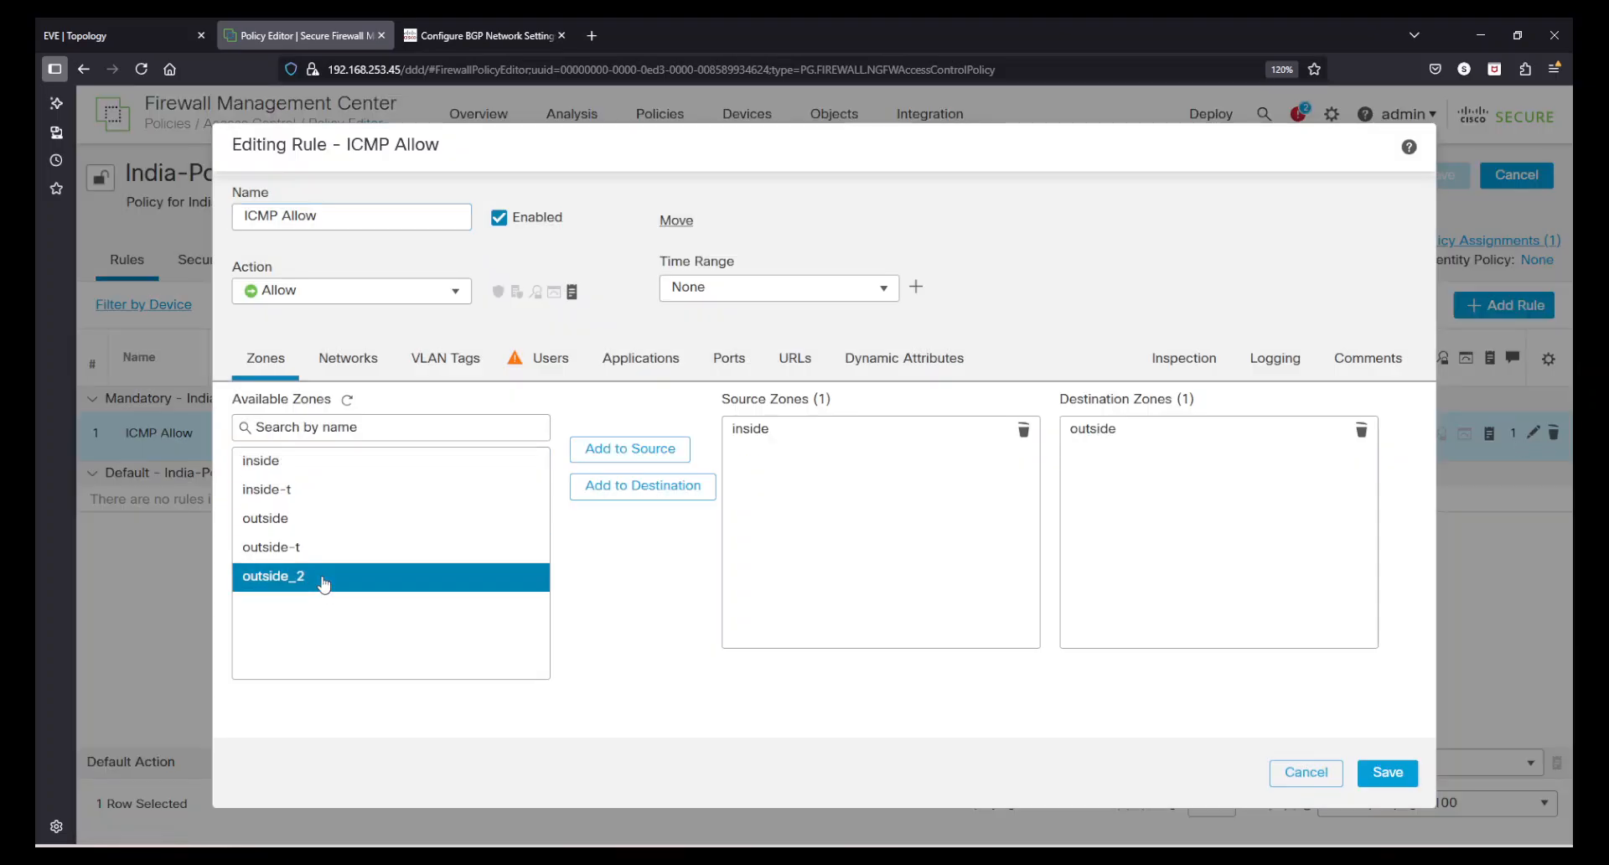
{"action": "left_click", "coordinate": [708, 487]}
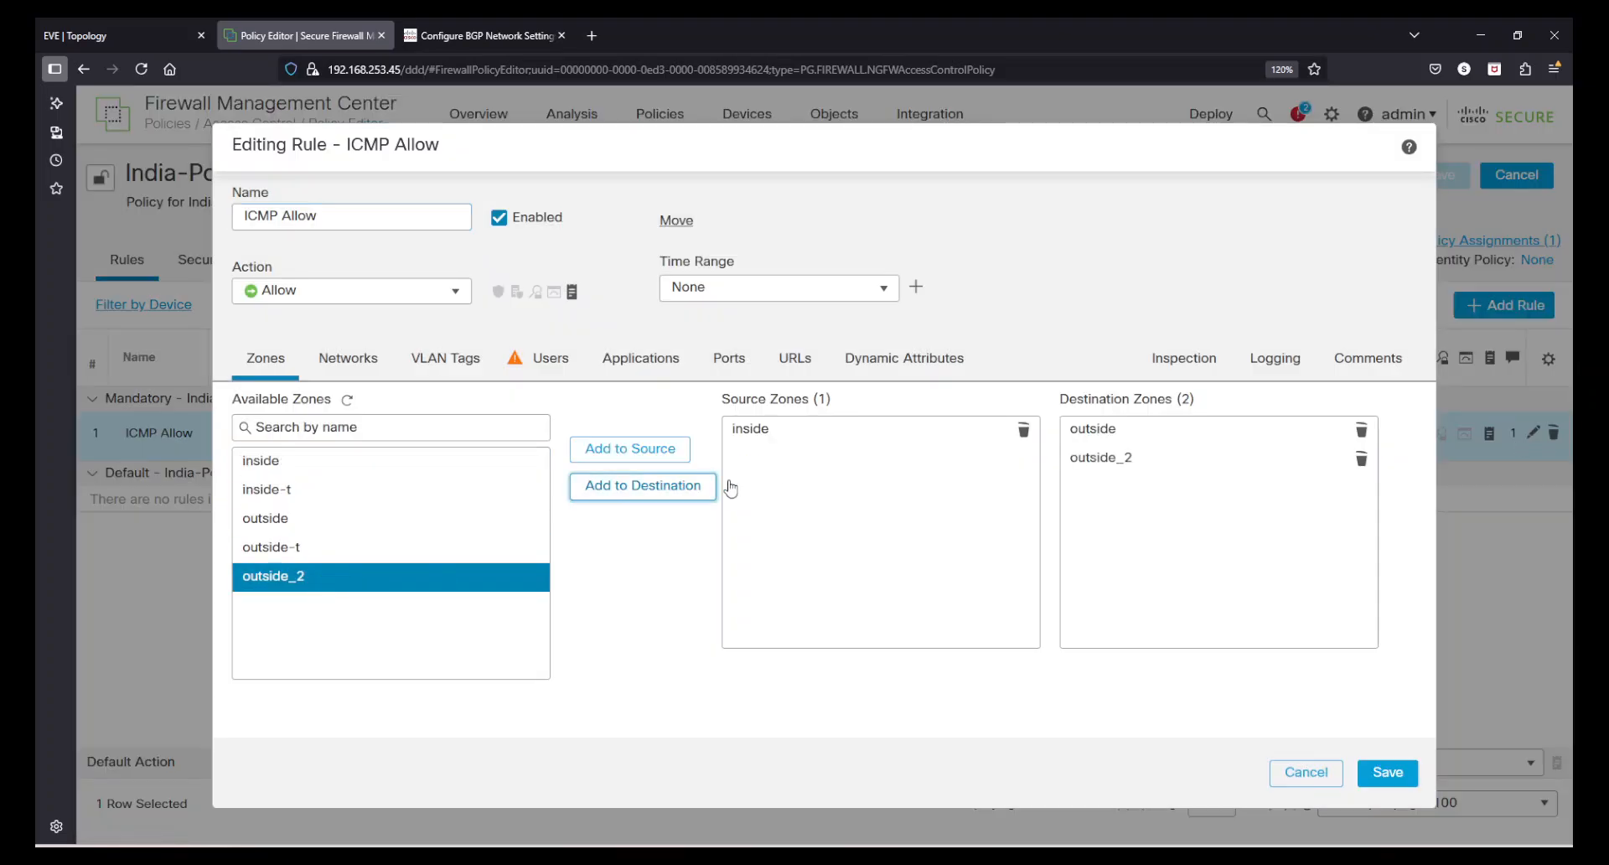
{"action": "left_click", "coordinate": [1388, 772]}
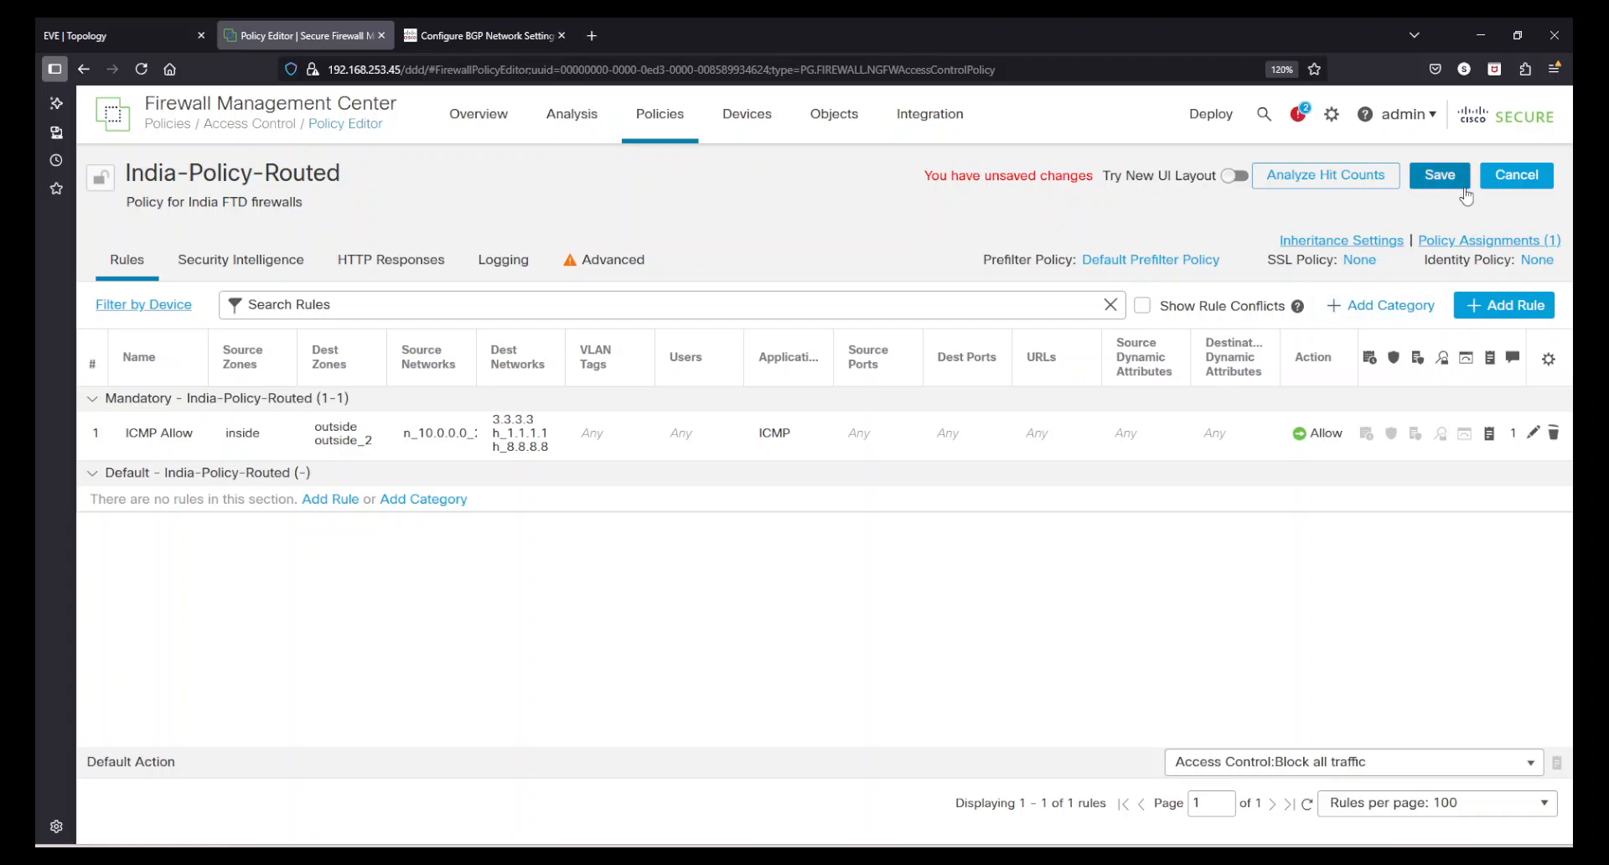
{"action": "left_click", "coordinate": [1440, 176]}
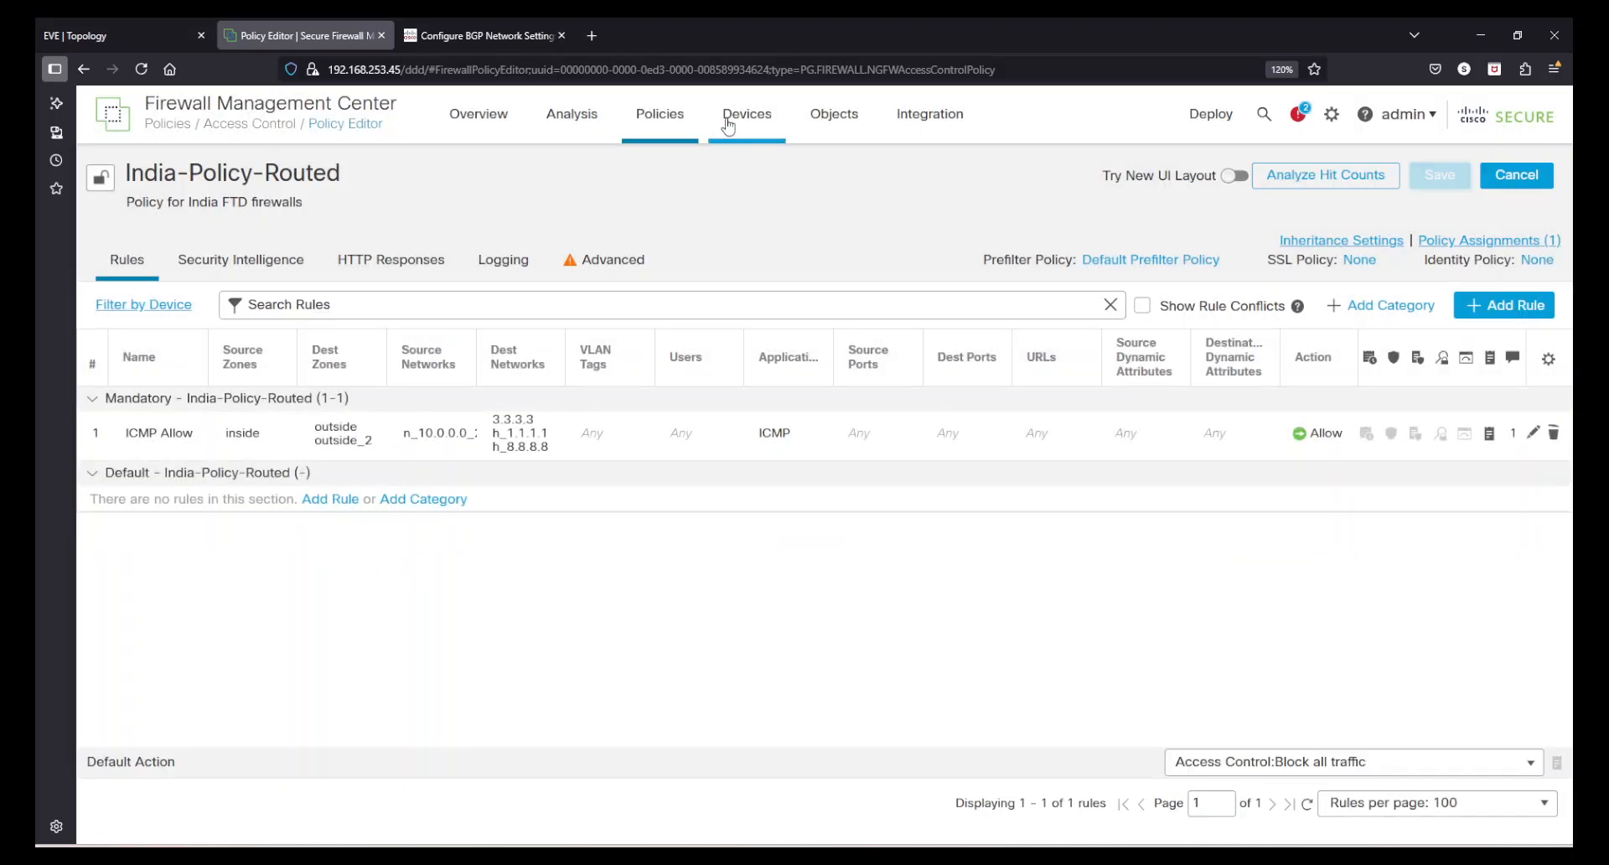
- Review FTD-1's BGP IPv4 networks and neighbor, then deploy the pending configuration to FTD-1
{"action": "mouse_move", "coordinate": [727, 125]}
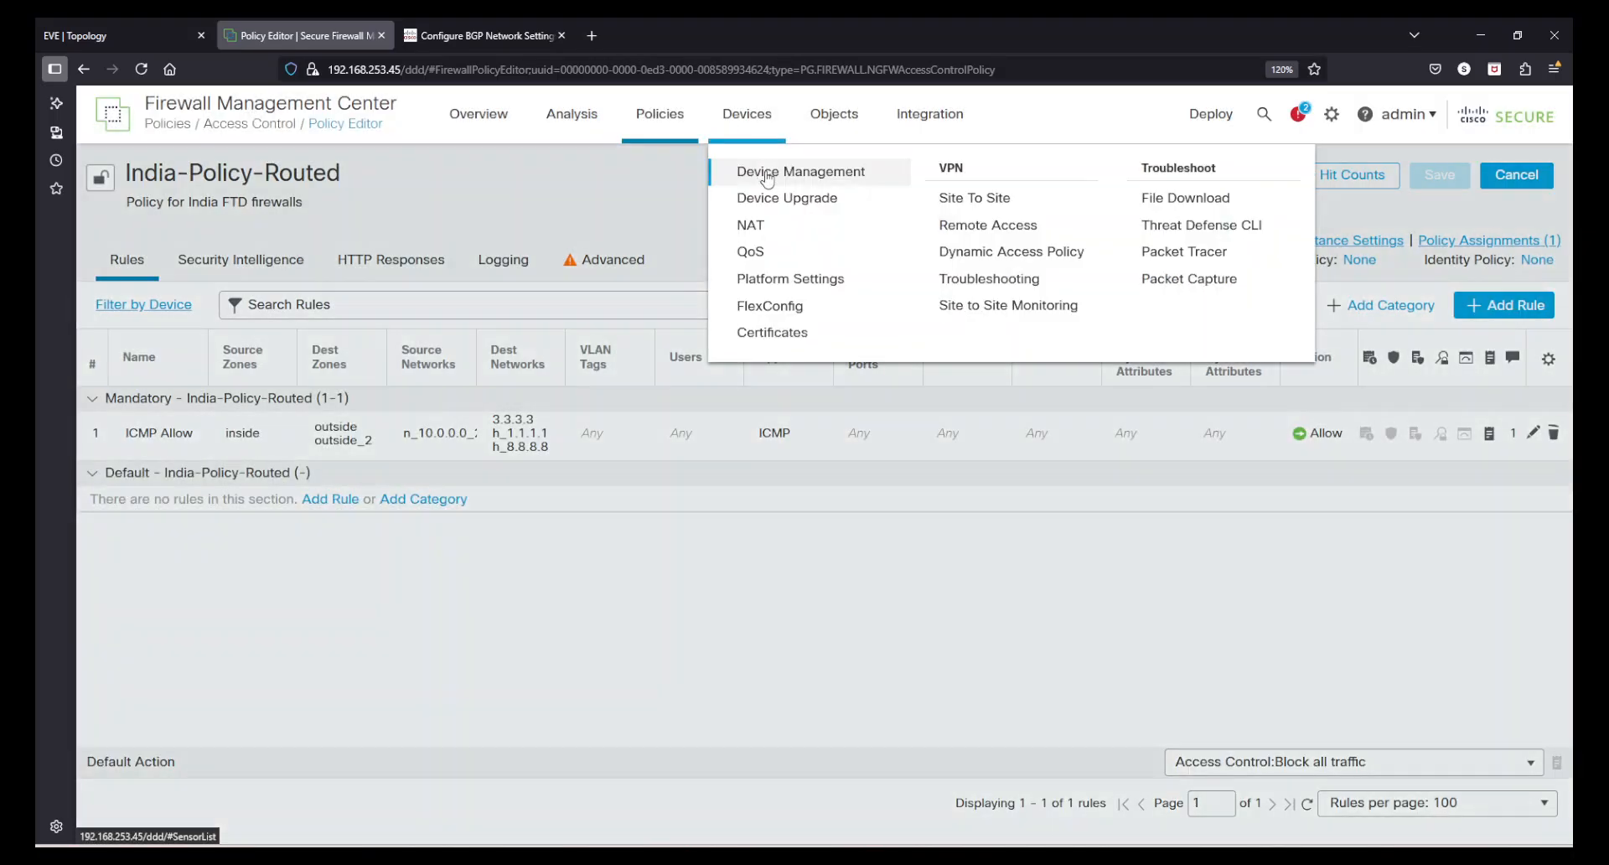
{"action": "left_click", "coordinate": [767, 169]}
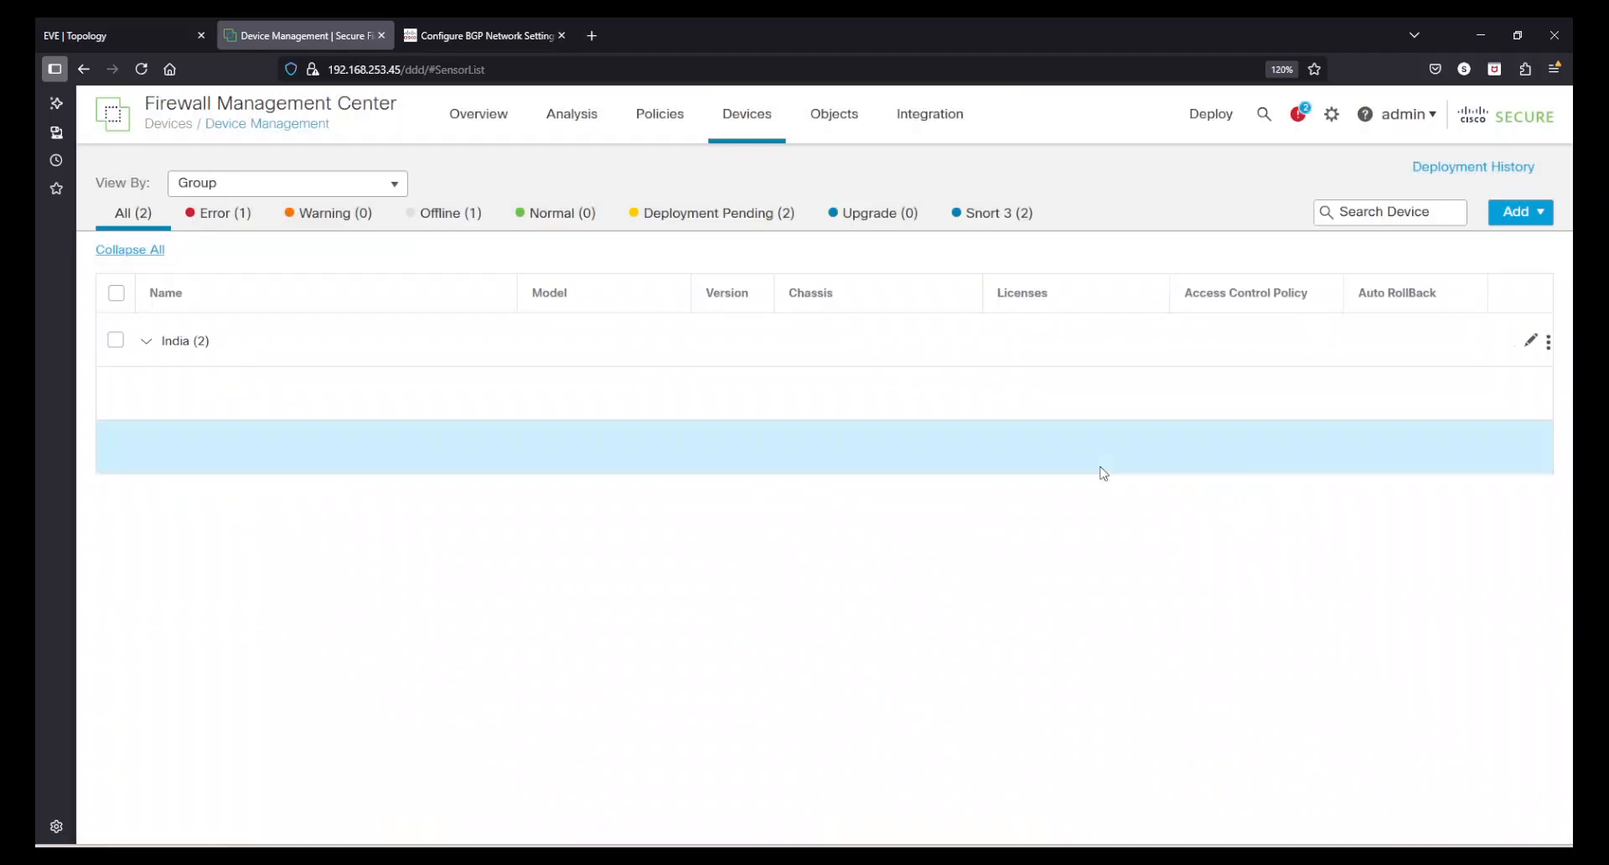
{"action": "left_click", "coordinate": [1518, 413]}
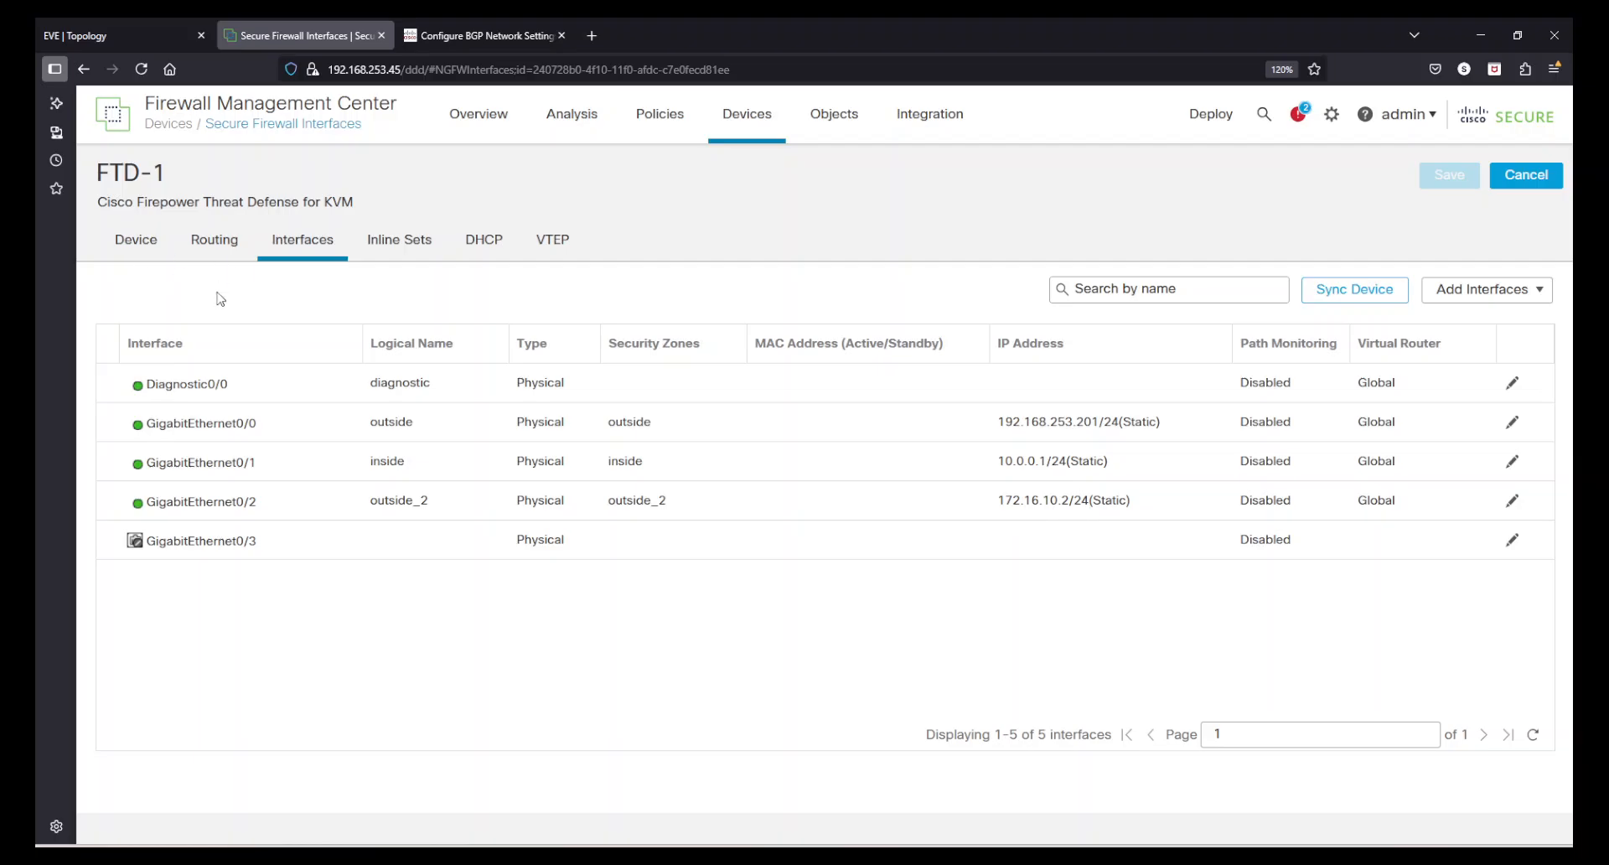
{"action": "left_click", "coordinate": [213, 242]}
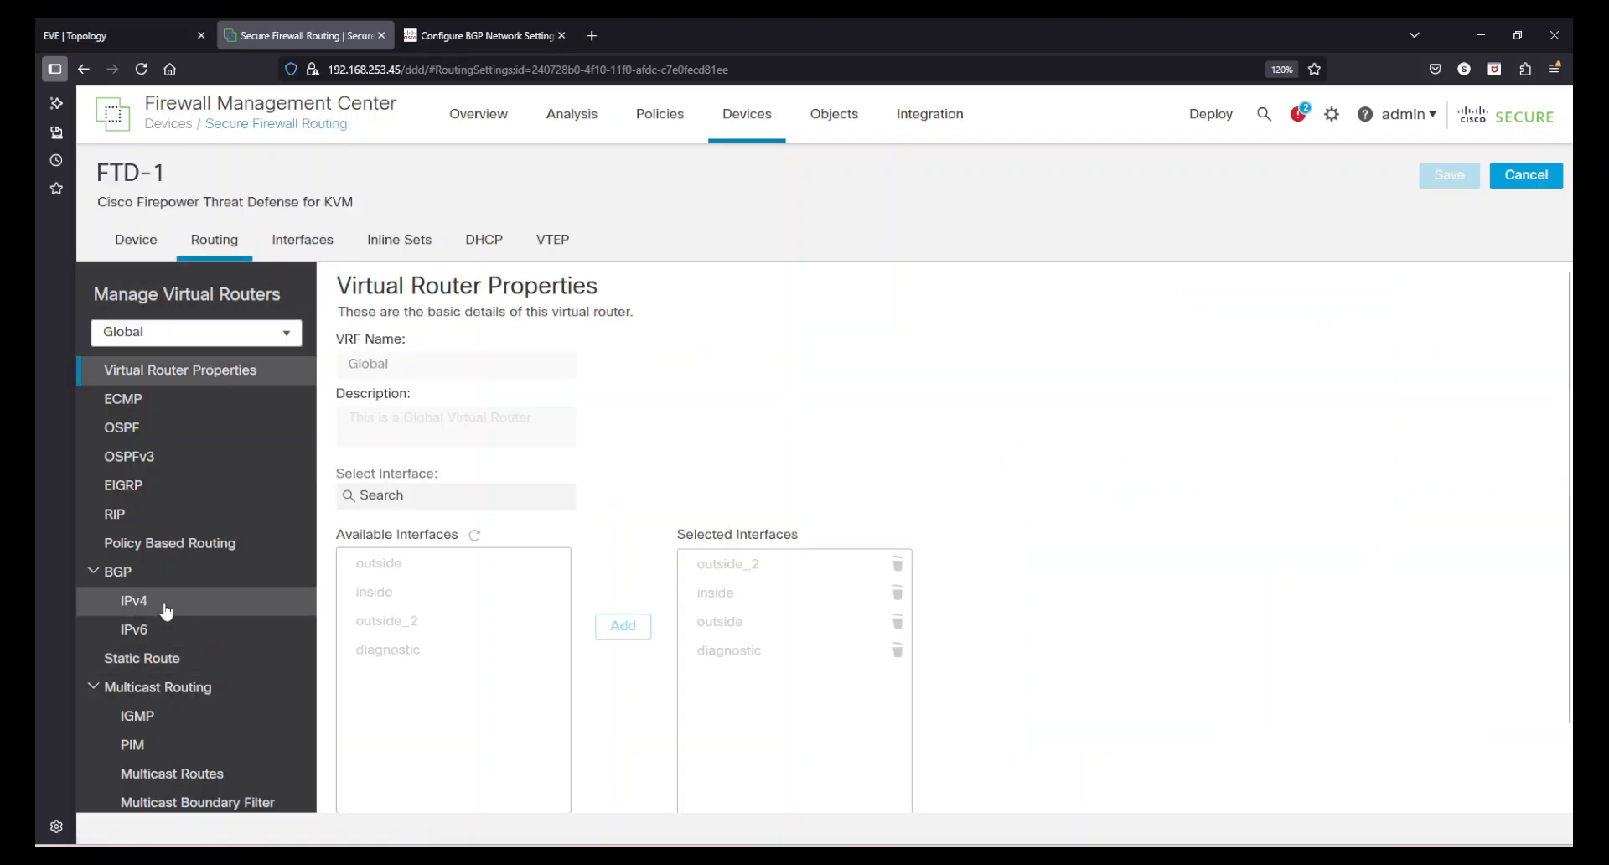
{"action": "left_click", "coordinate": [165, 607]}
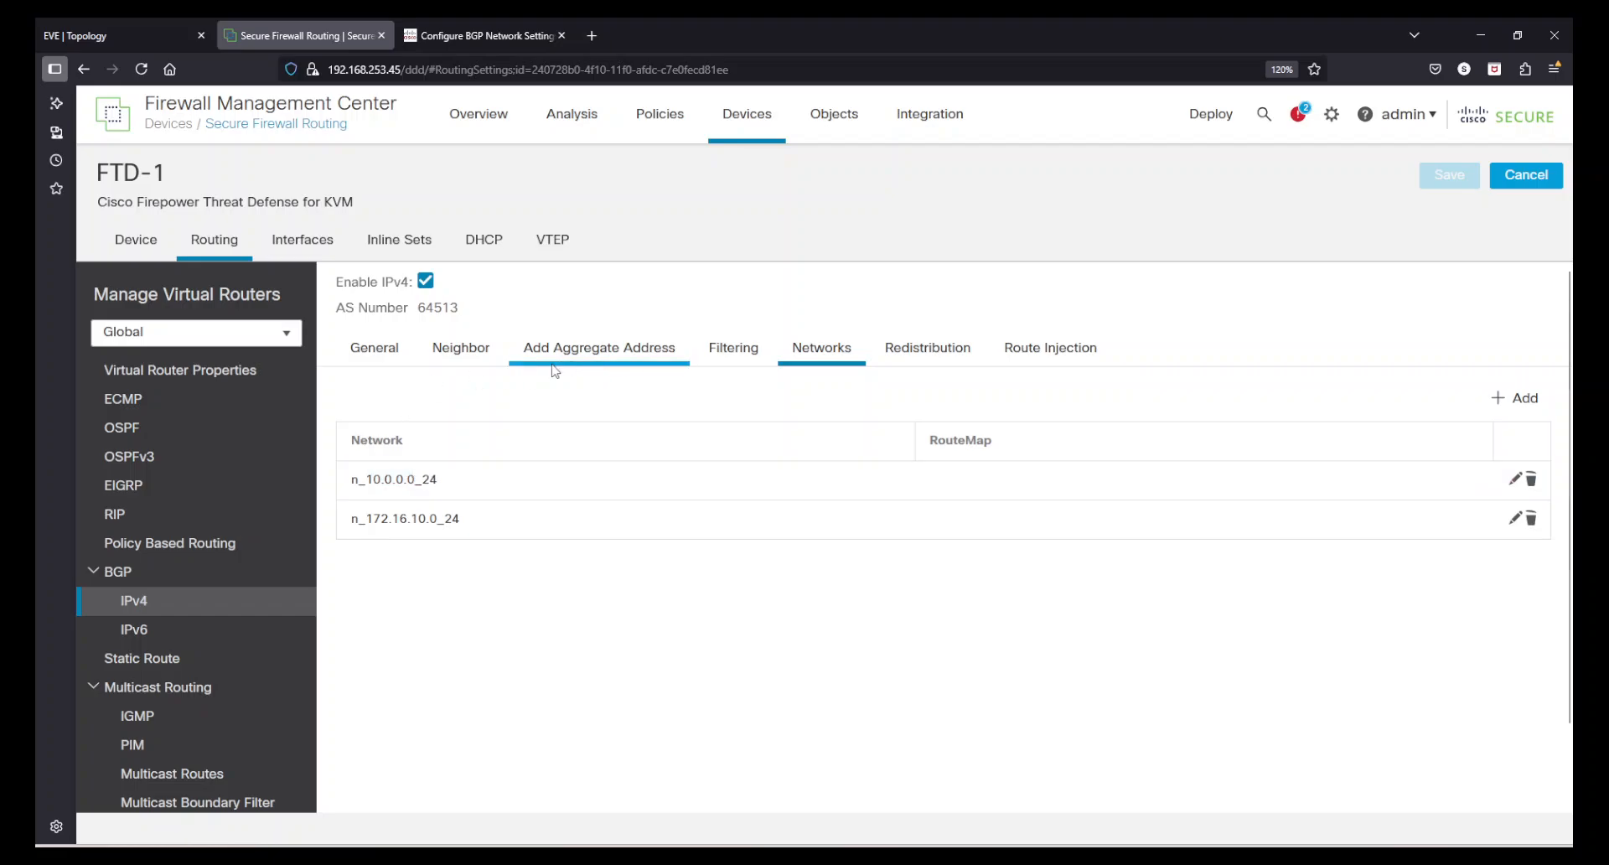
{"action": "left_click", "coordinate": [464, 363]}
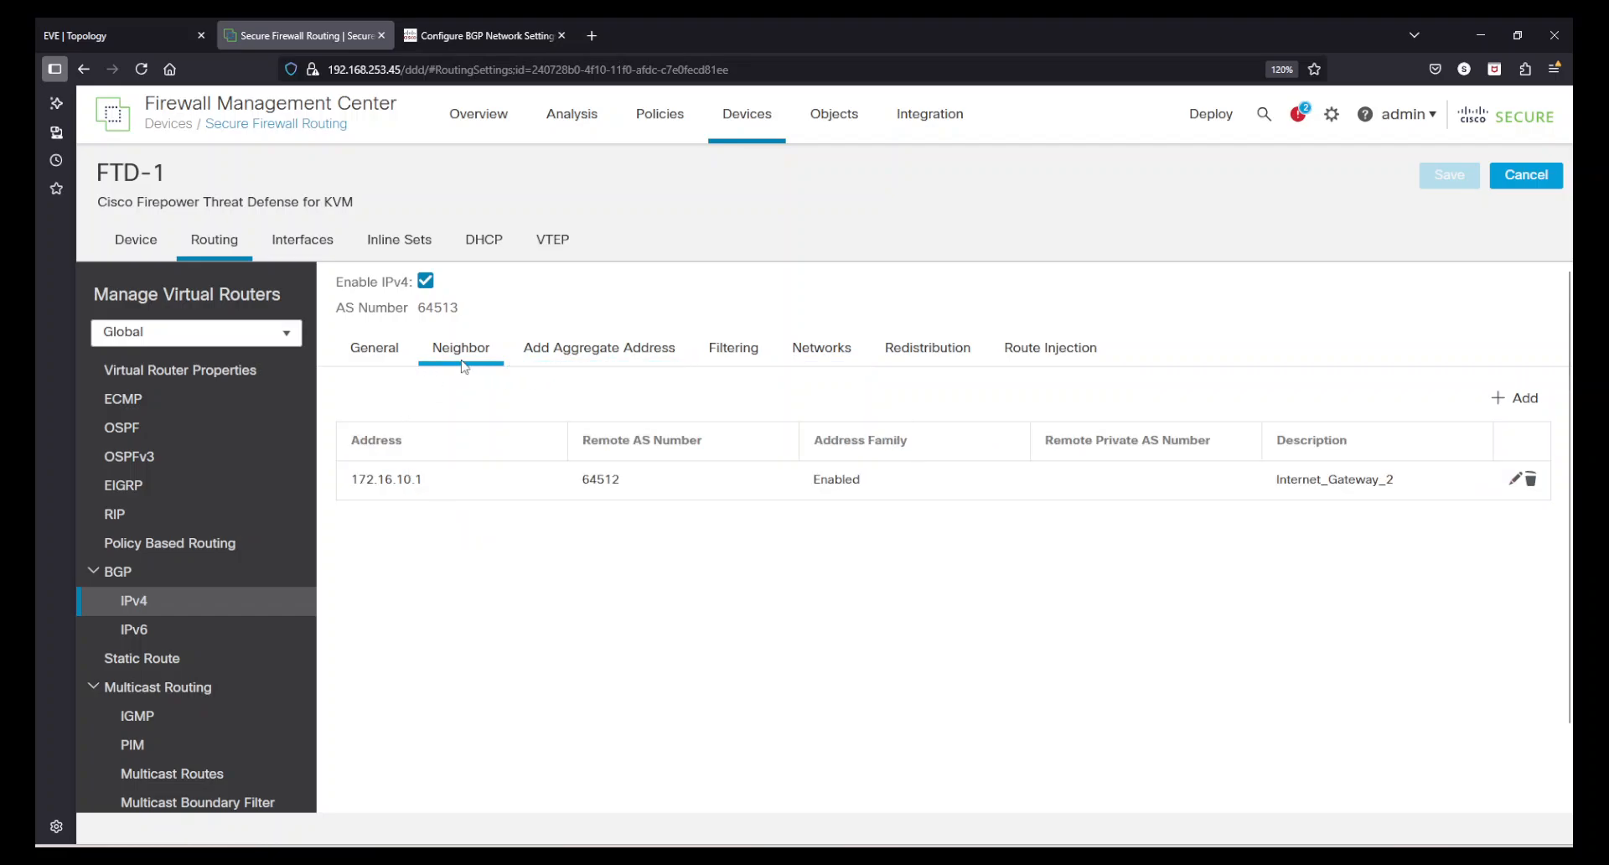
{"action": "left_click", "coordinate": [1212, 116]}
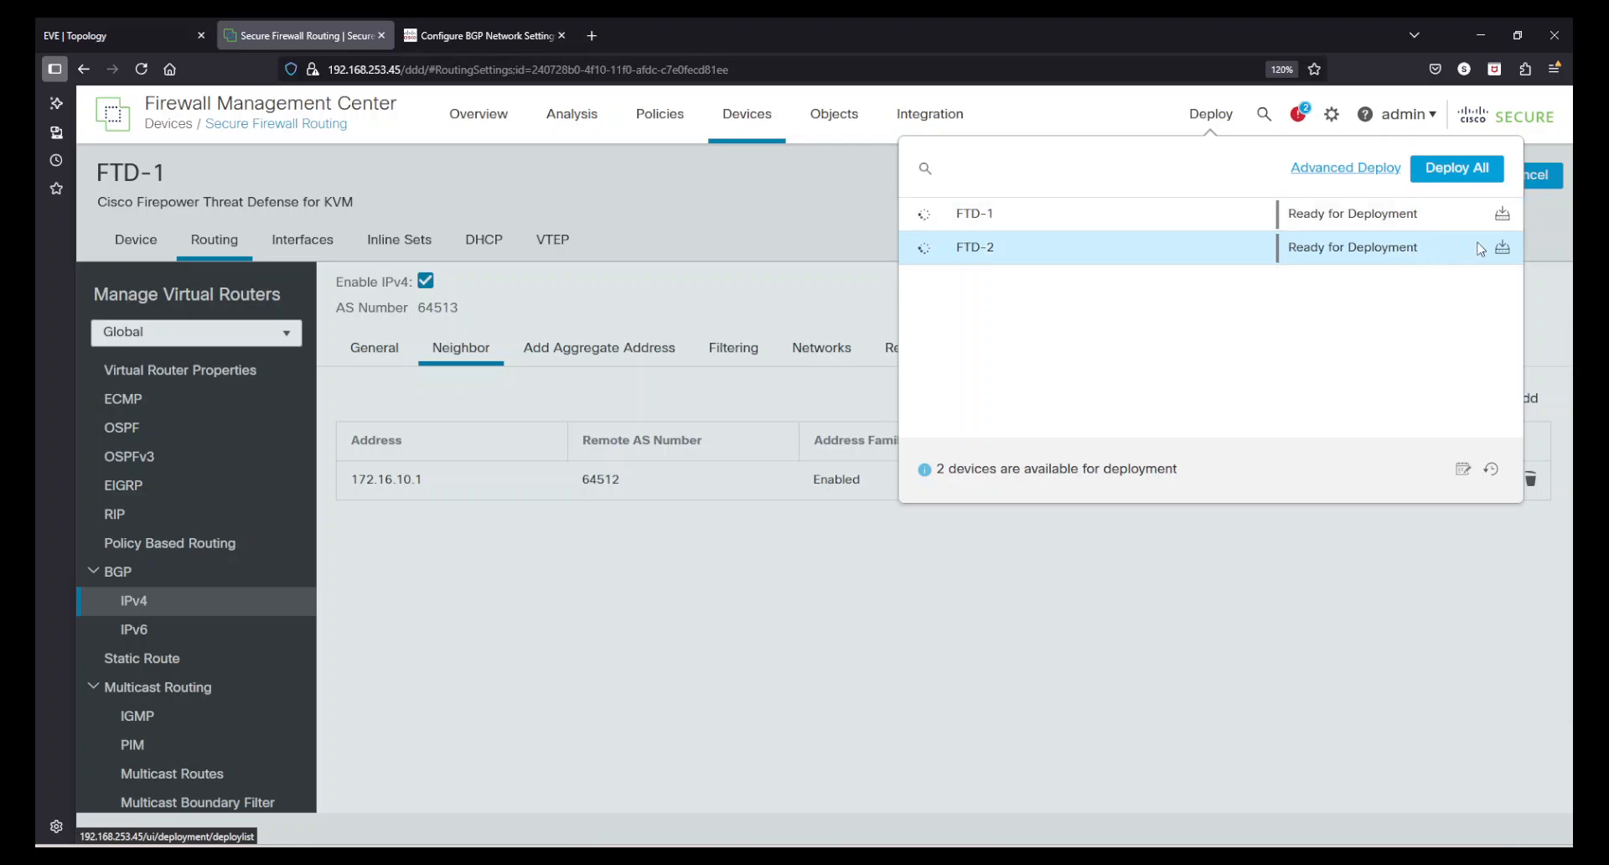
{"action": "left_click", "coordinate": [1502, 213]}
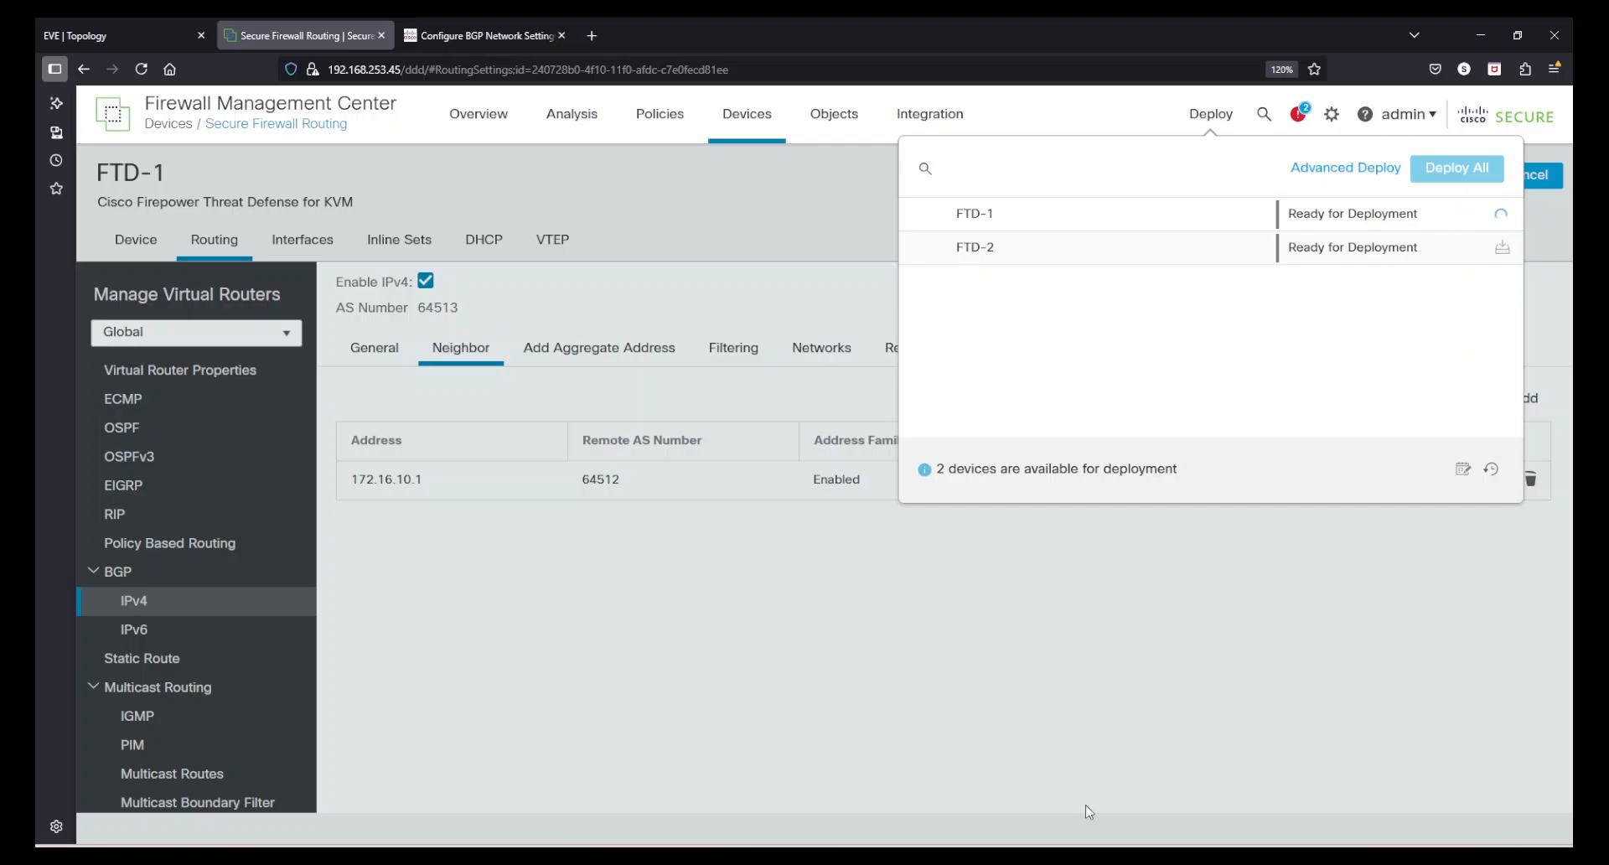
- Run show ip route on the Internet_Gateway_2 console and examine its routing table
{"action": "key", "text": "alt+Tab"}
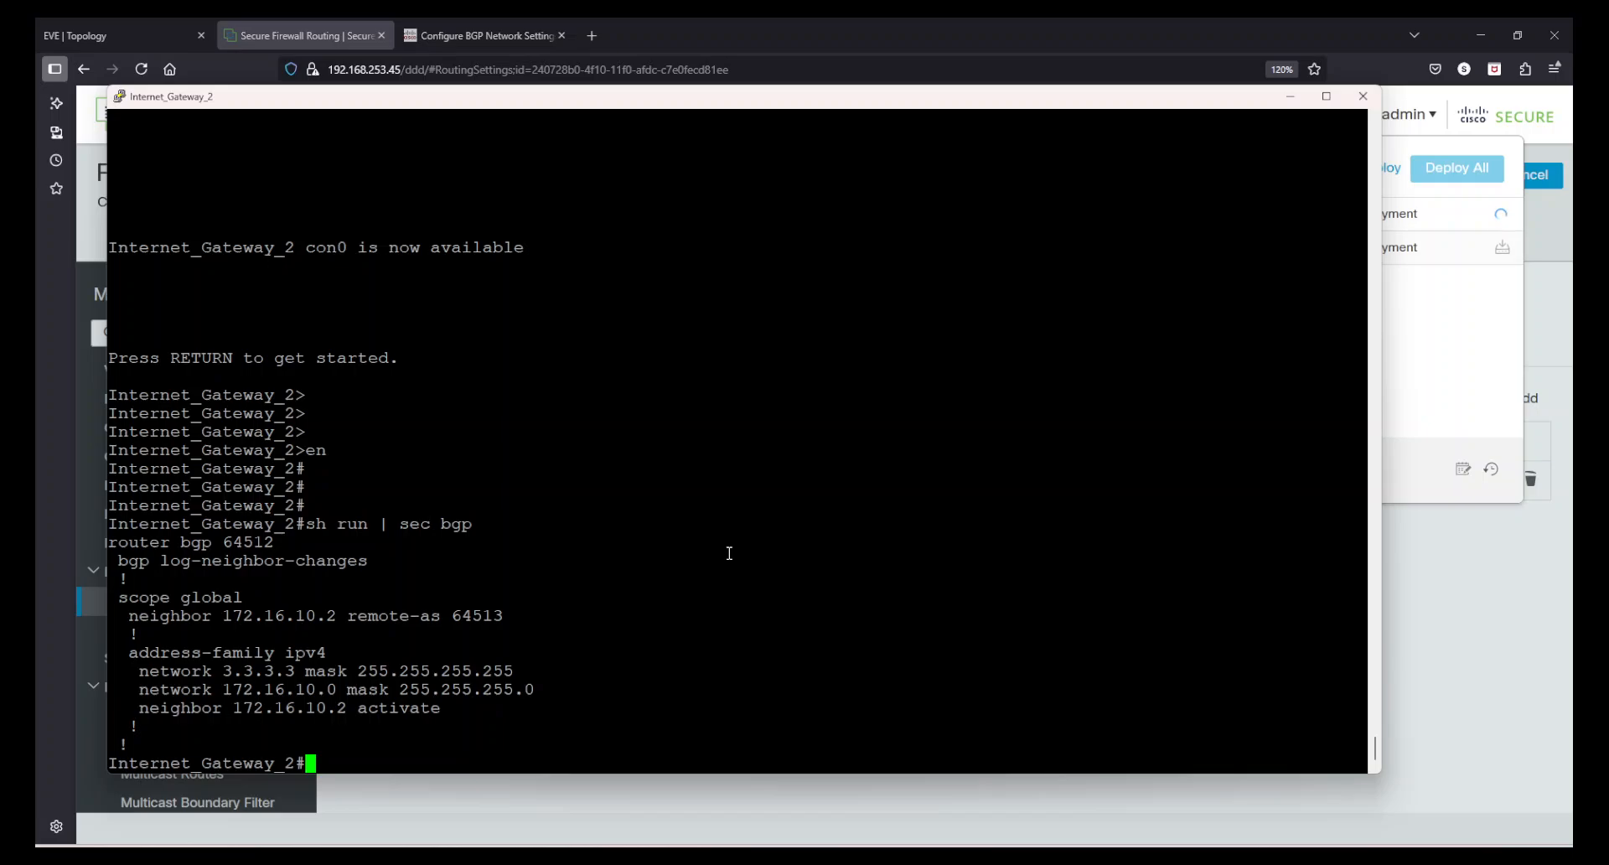
{"action": "type", "text": "show ip roiu"}
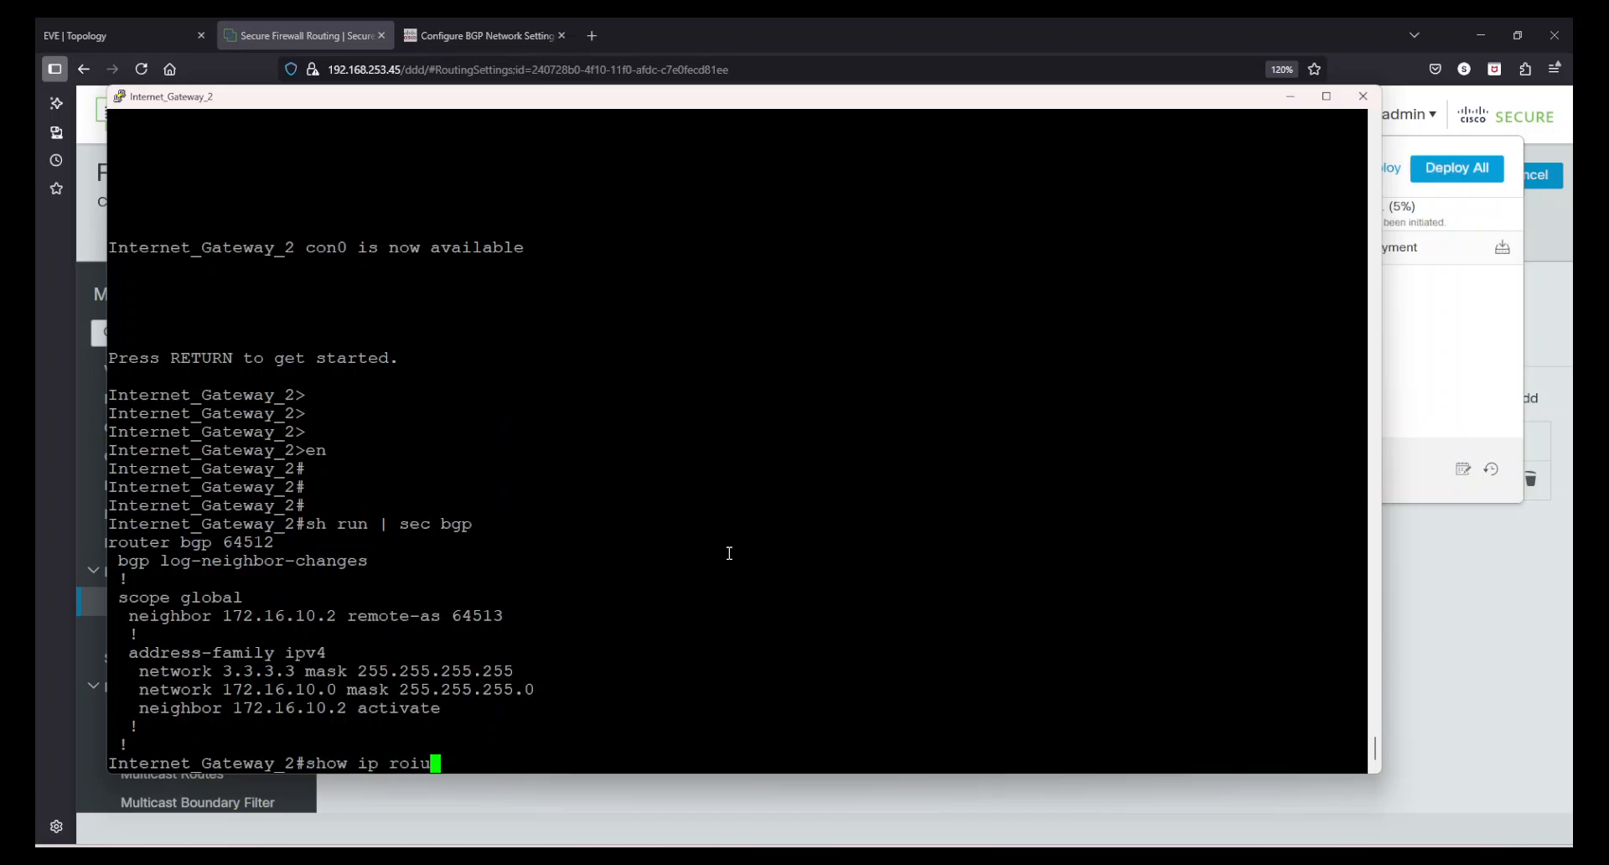
{"action": "key", "text": "BackSpace"}
{"action": "key", "text": "BackSpace"}
{"action": "type", "text": "ute"}
{"action": "key", "text": "Return"}
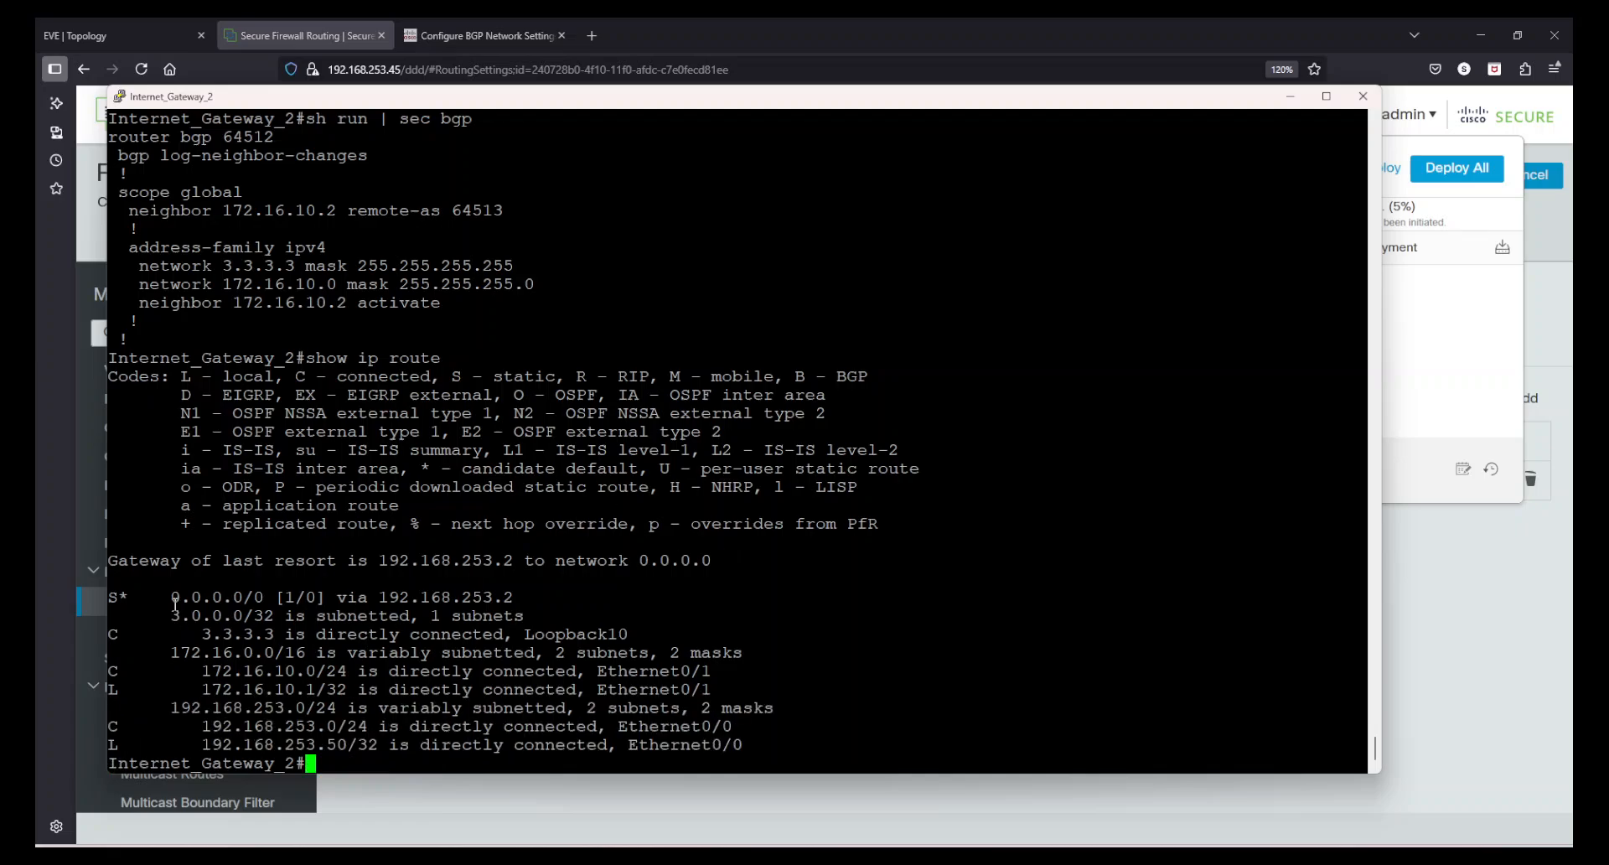
{"action": "left_click_drag", "start_coordinate": [171, 600], "coordinate": [479, 745]}
{"action": "left_click", "coordinate": [479, 746]}
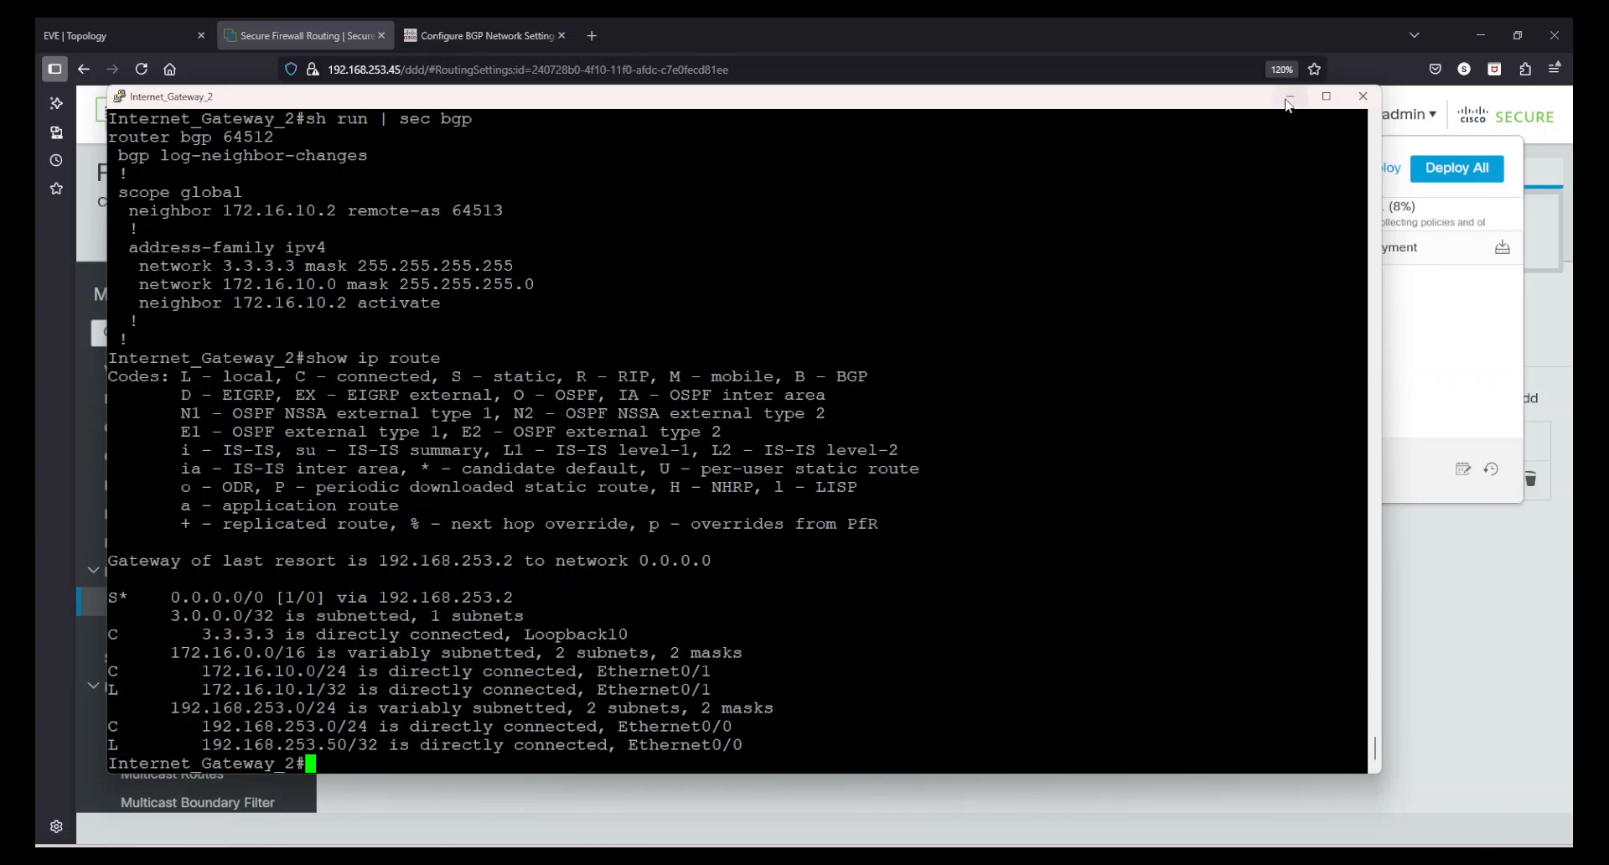
{"action": "left_click", "coordinate": [1501, 672]}
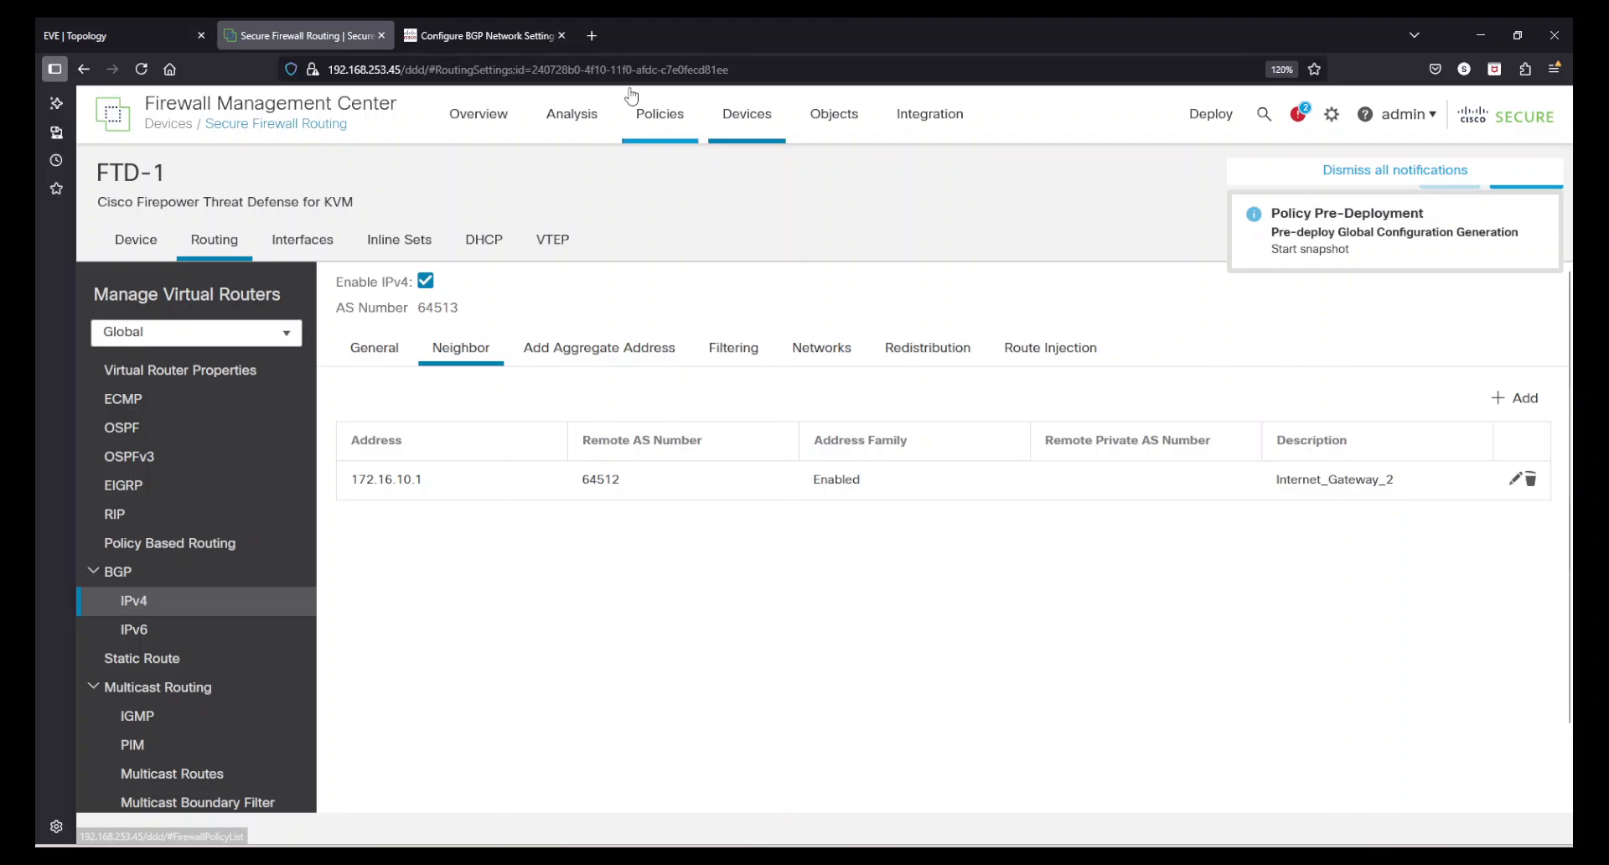
- Run the show command with parameter route on FTD-1 from the Threat Defense CLI and examine the output
{"action": "mouse_move", "coordinate": [747, 114]}
{"action": "left_click", "coordinate": [1202, 225]}
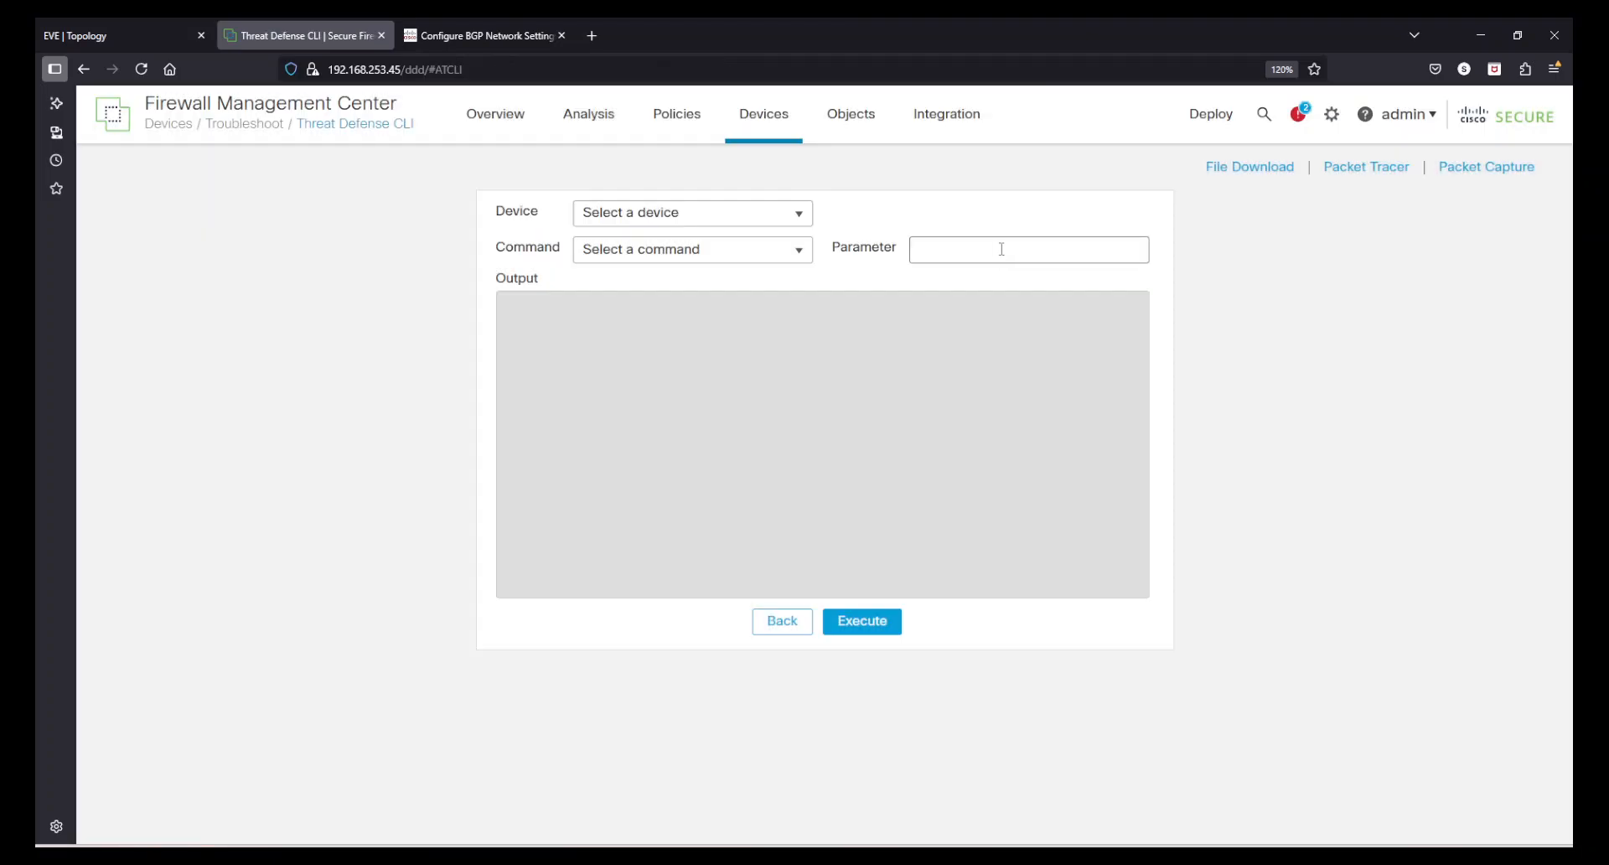
{"action": "left_click", "coordinate": [769, 212]}
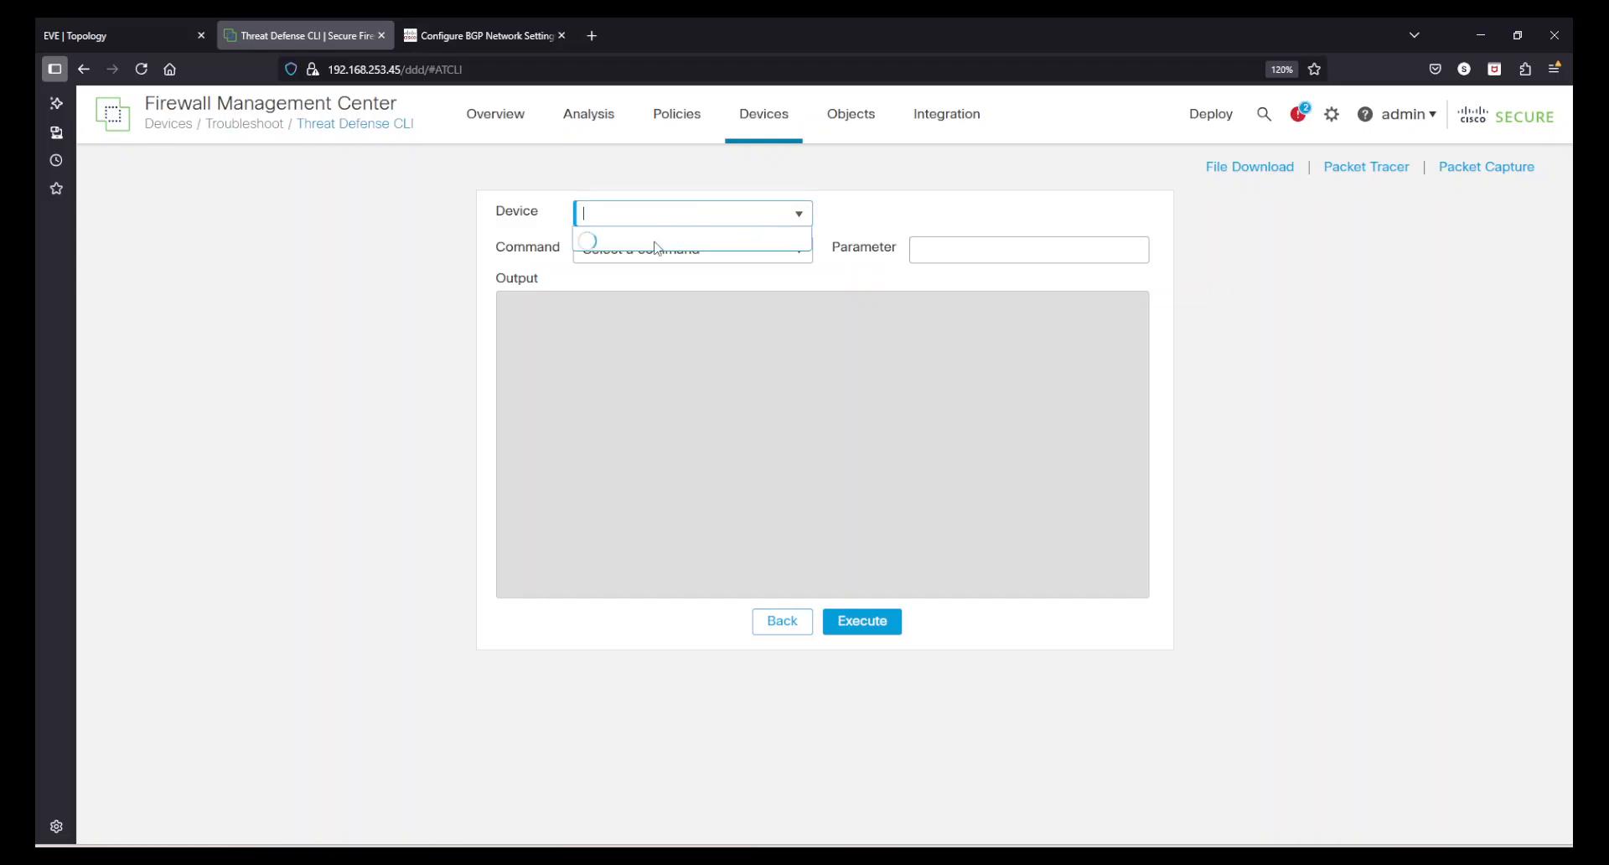
{"action": "left_click", "coordinate": [643, 245]}
{"action": "left_click", "coordinate": [645, 250]}
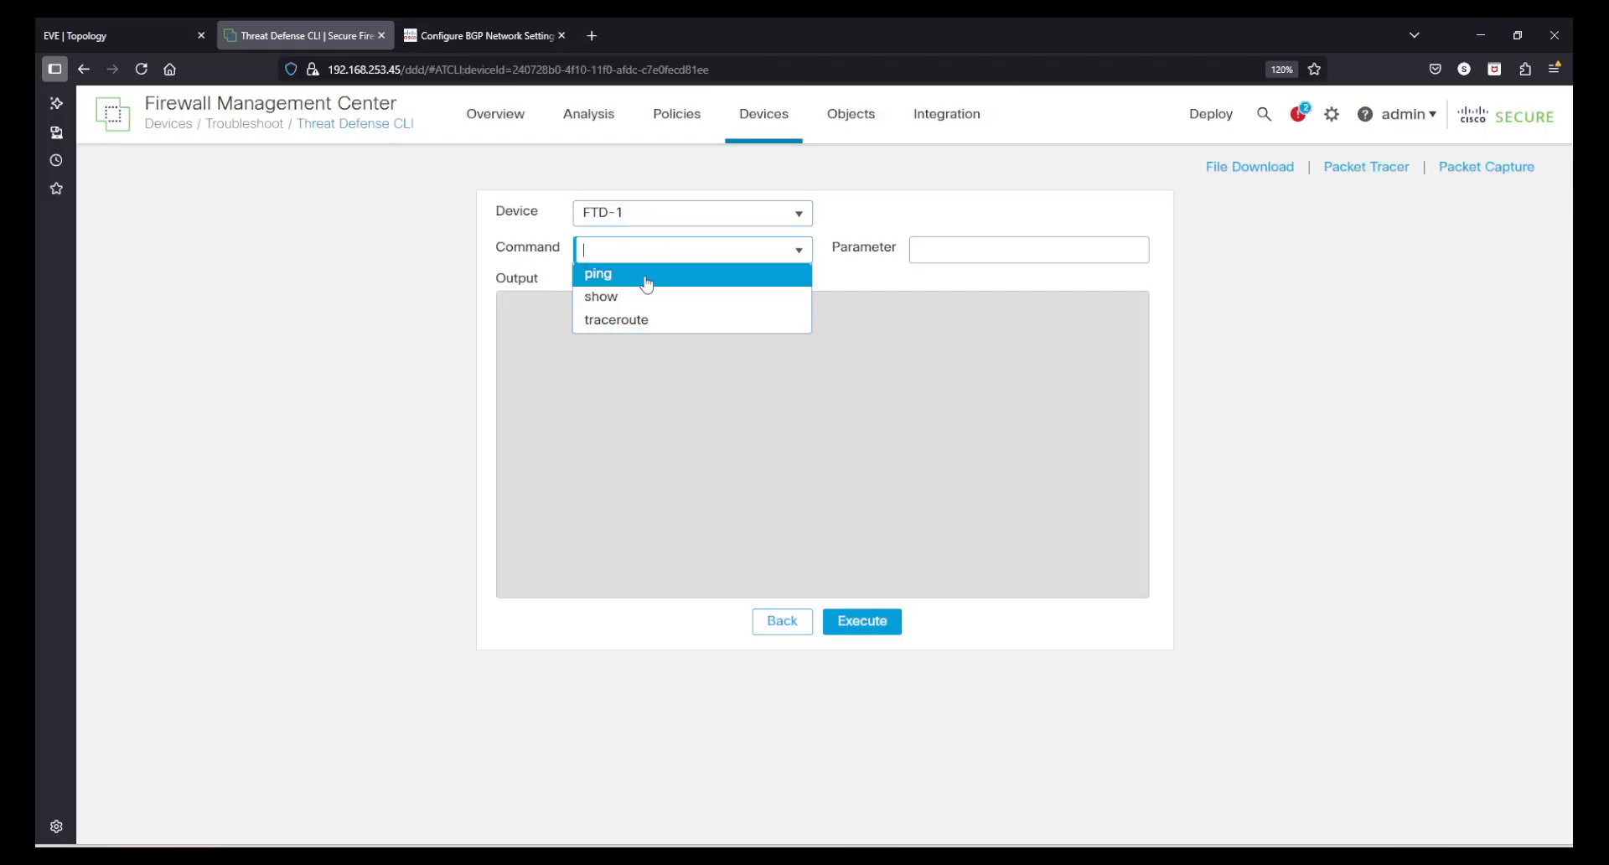
{"action": "left_click", "coordinate": [646, 298]}
{"action": "left_click", "coordinate": [959, 252]}
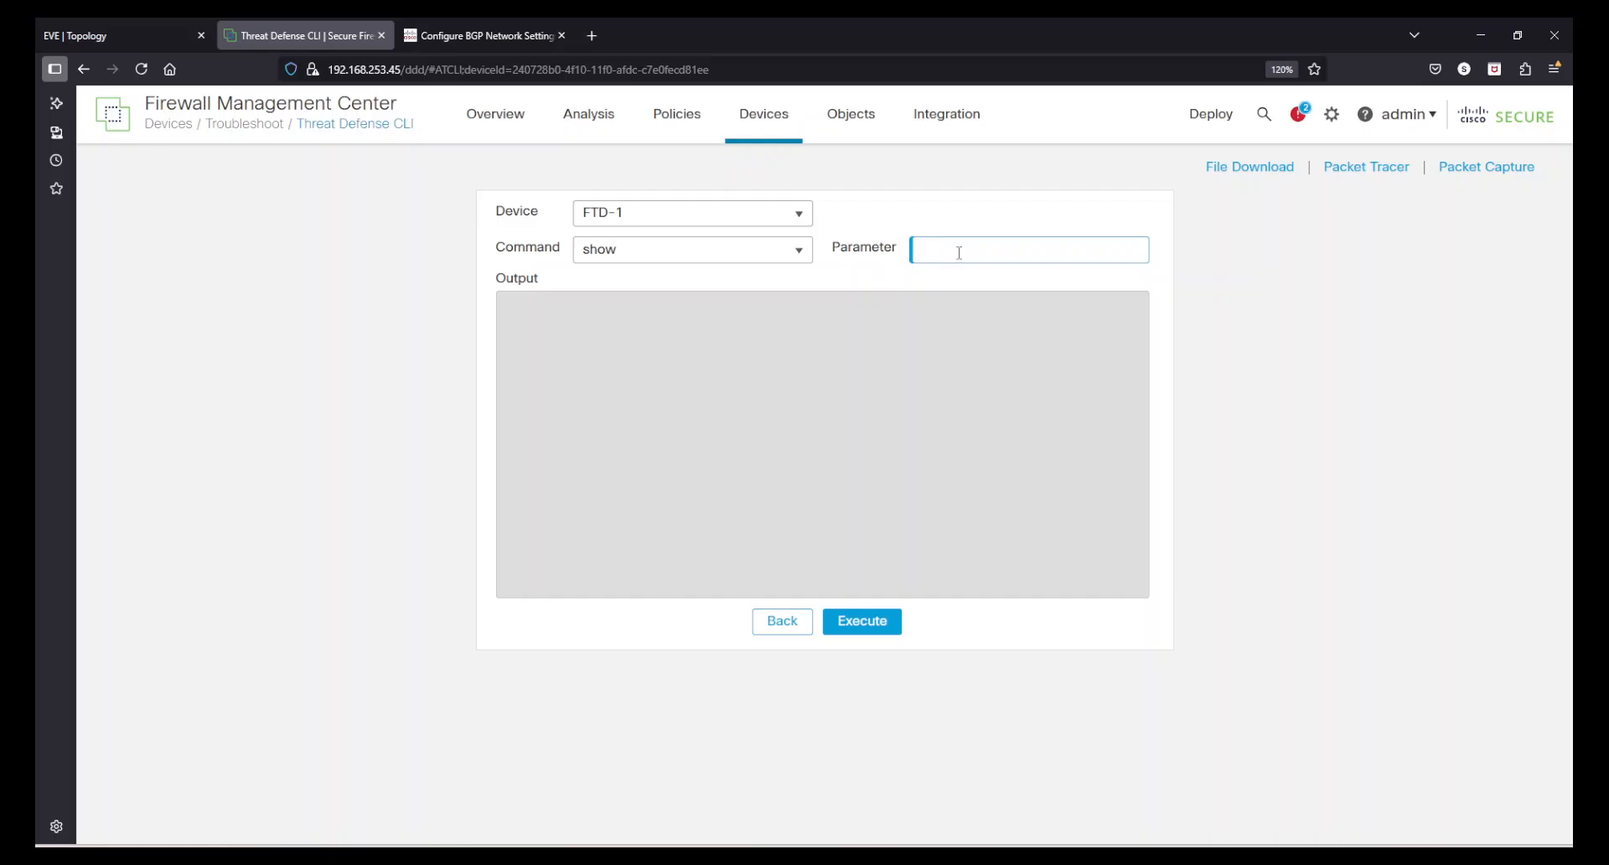
{"action": "type", "text": "router"}
{"action": "key", "text": "BackSpace"}
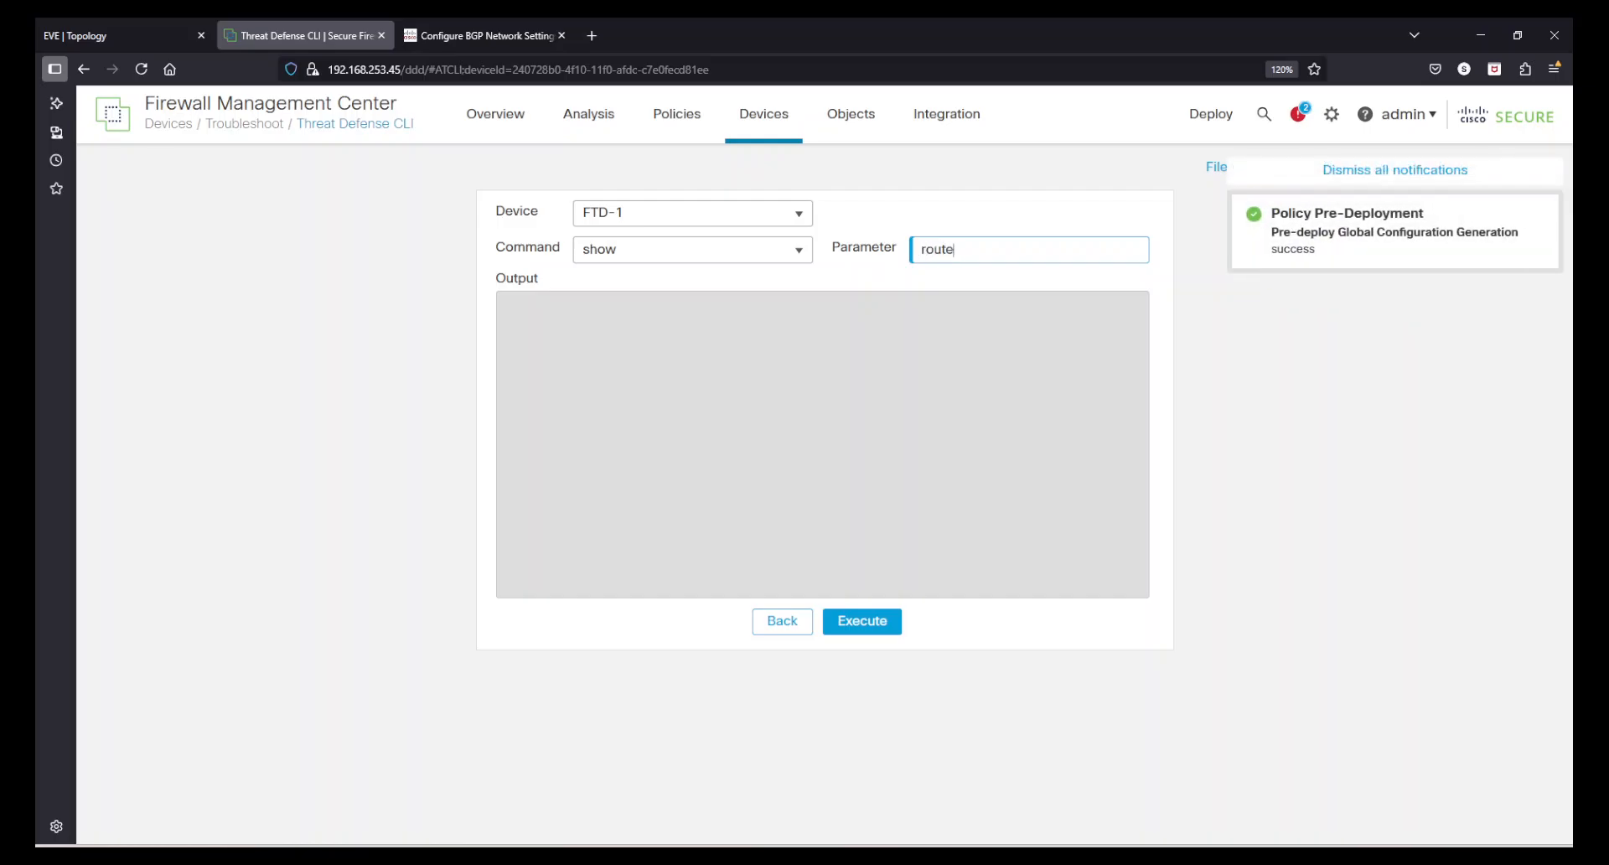
{"action": "left_click", "coordinate": [869, 614]}
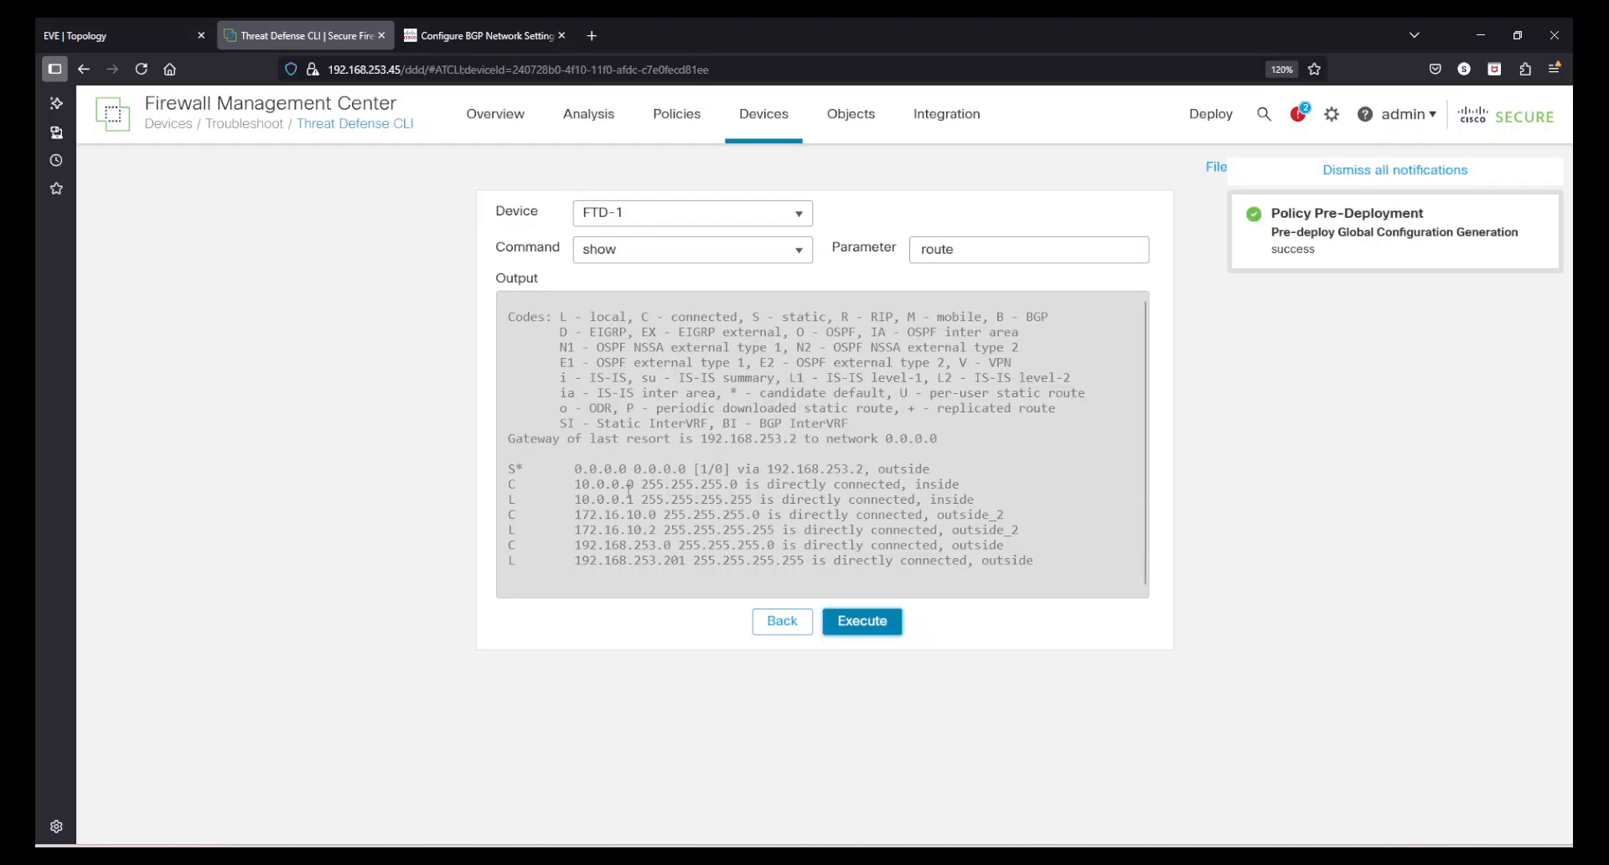
{"action": "left_click_drag", "start_coordinate": [506, 468], "coordinate": [508, 317]}
{"action": "left_click", "coordinate": [1080, 561]}
{"action": "left_click", "coordinate": [885, 438]}
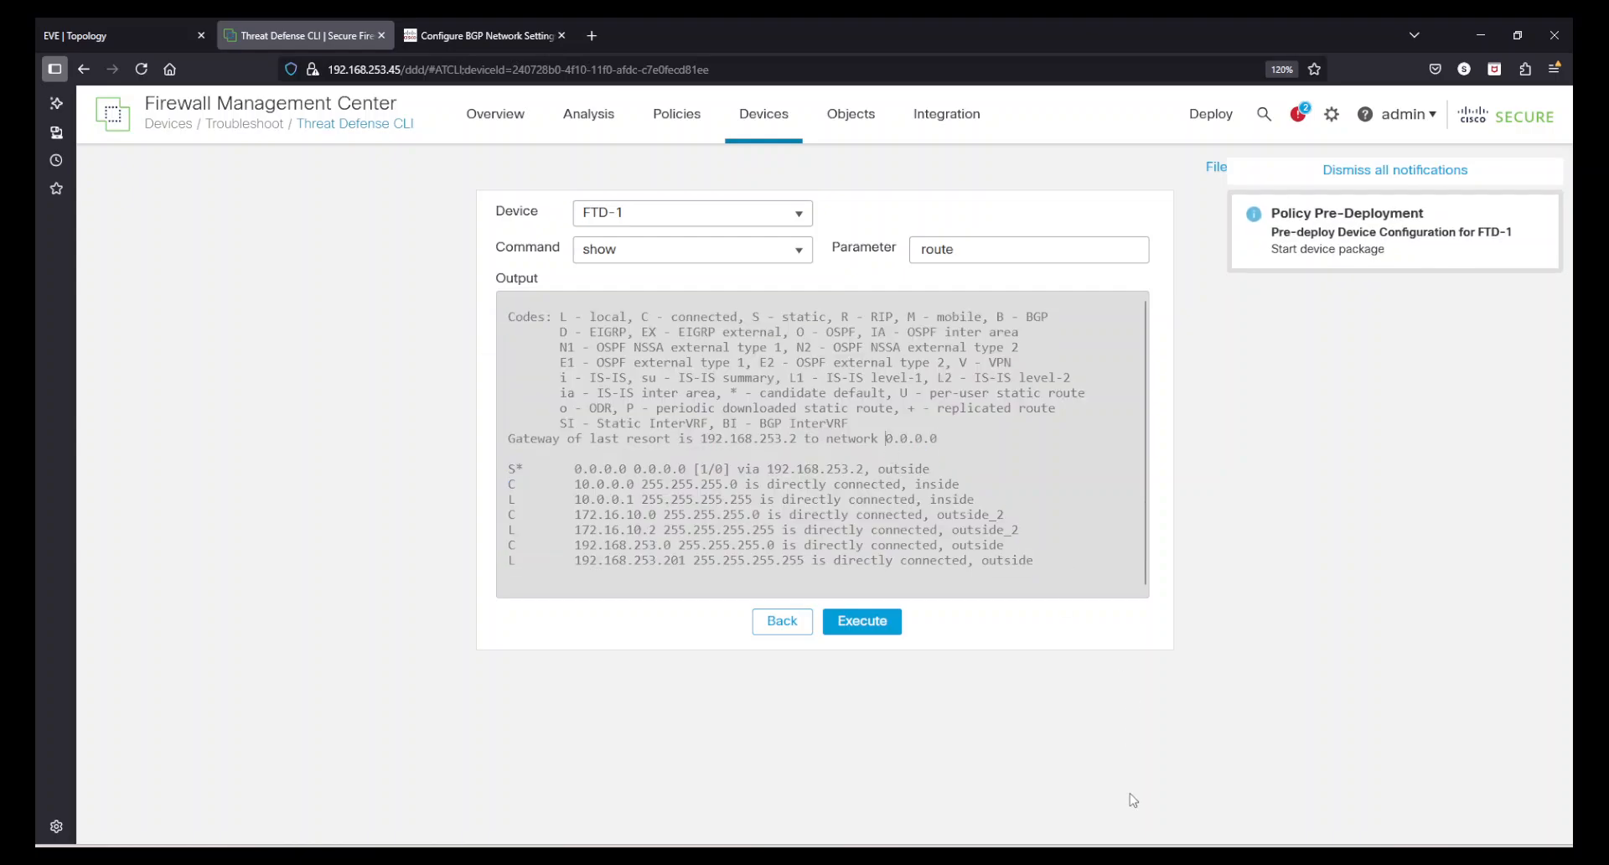
- Check FTD-1's deployment progress and compare against the gateway console's routing table
{"action": "key", "text": "alt+Tab"}
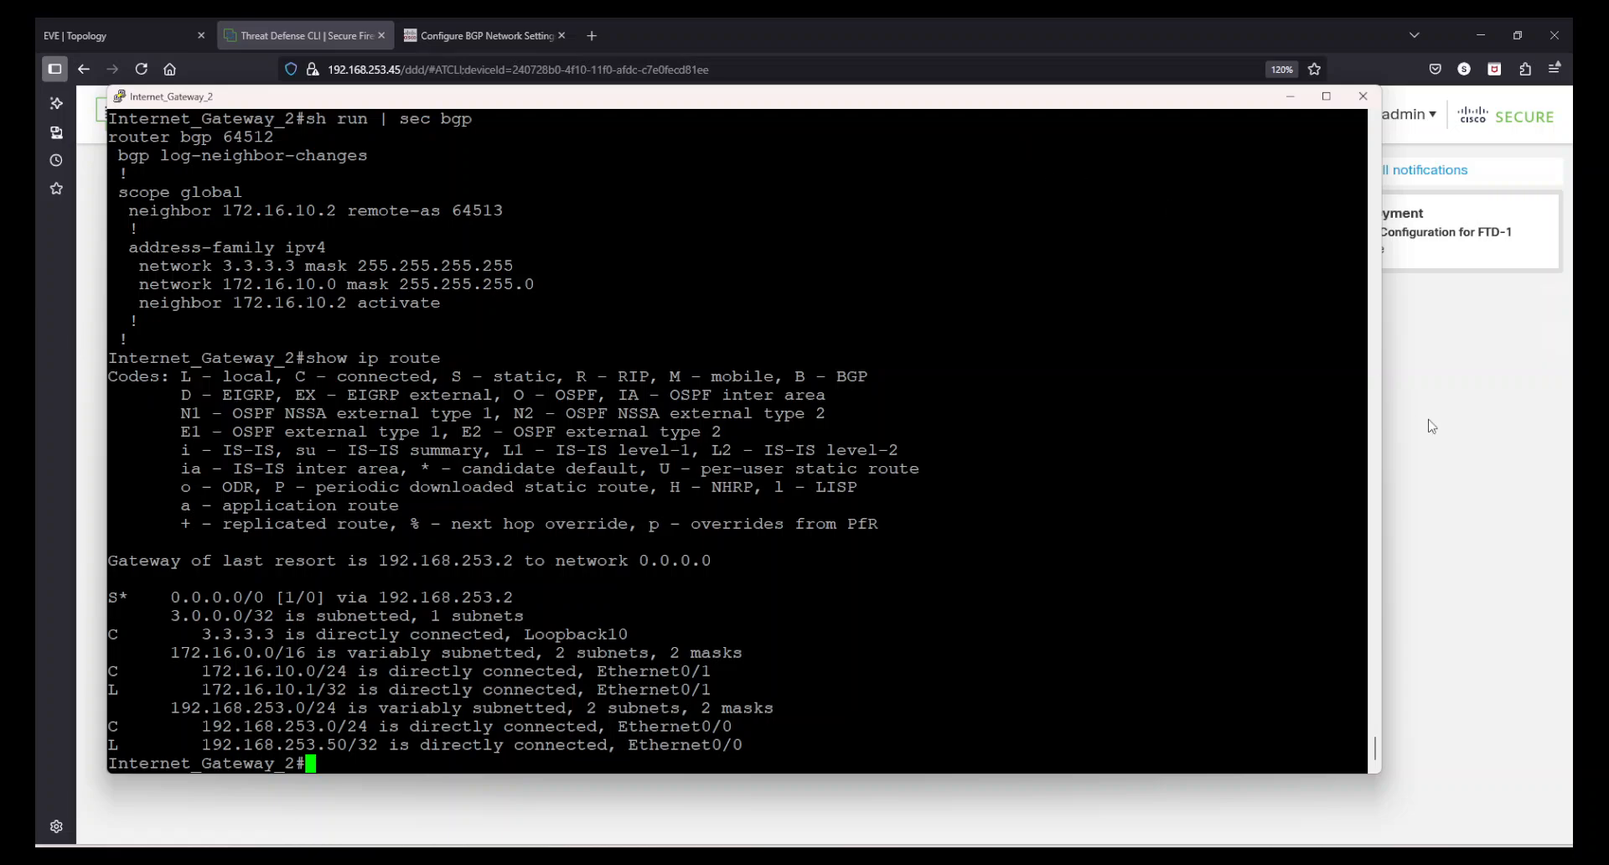
{"action": "key", "text": "alt+Tab"}
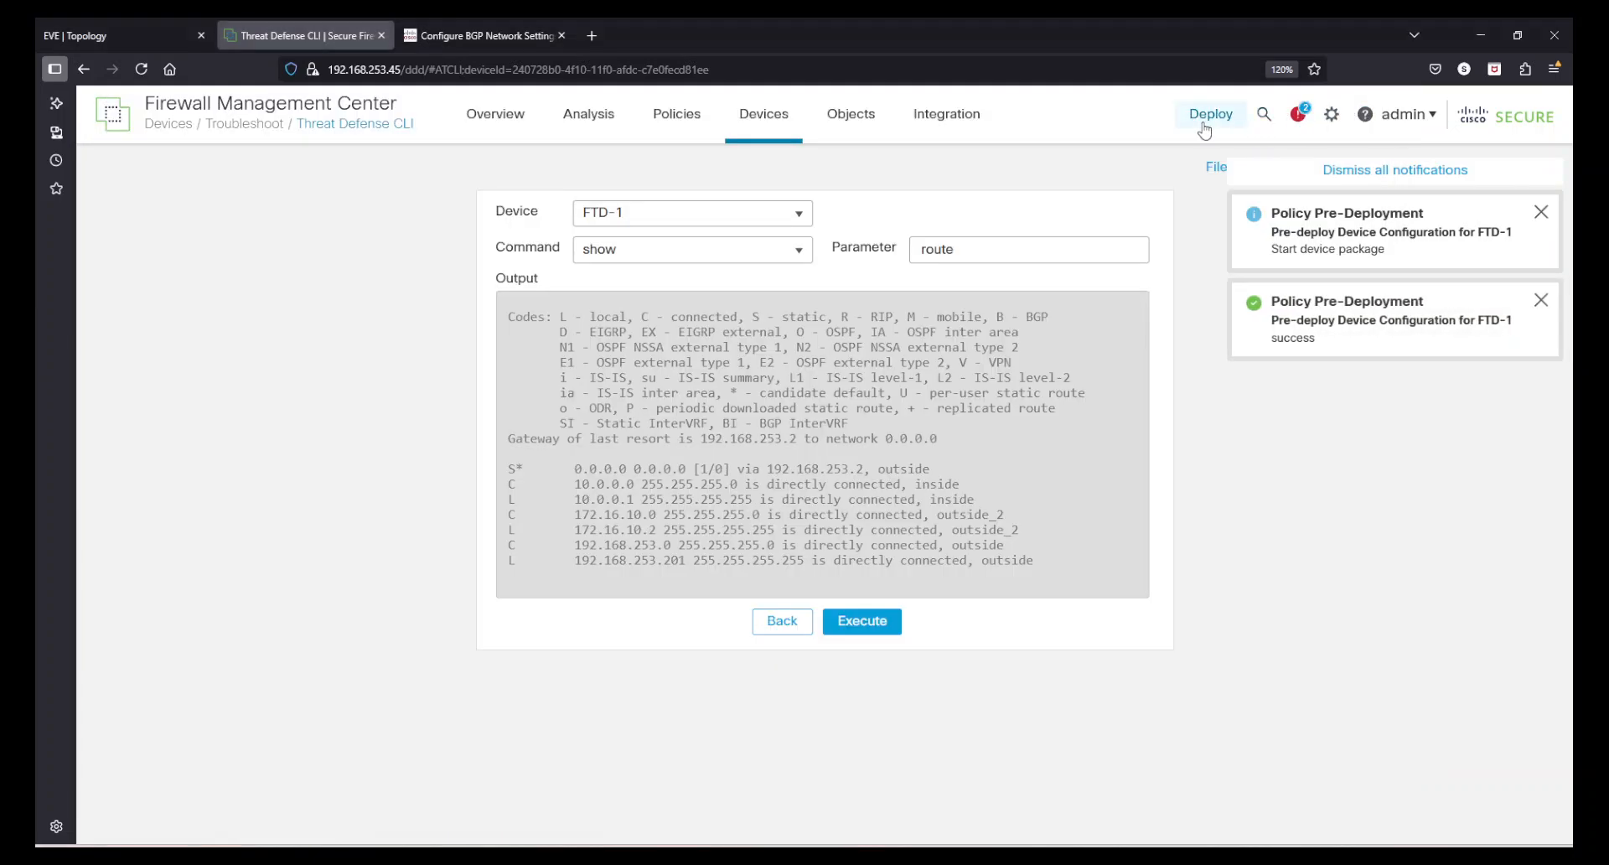
{"action": "left_click", "coordinate": [1207, 118]}
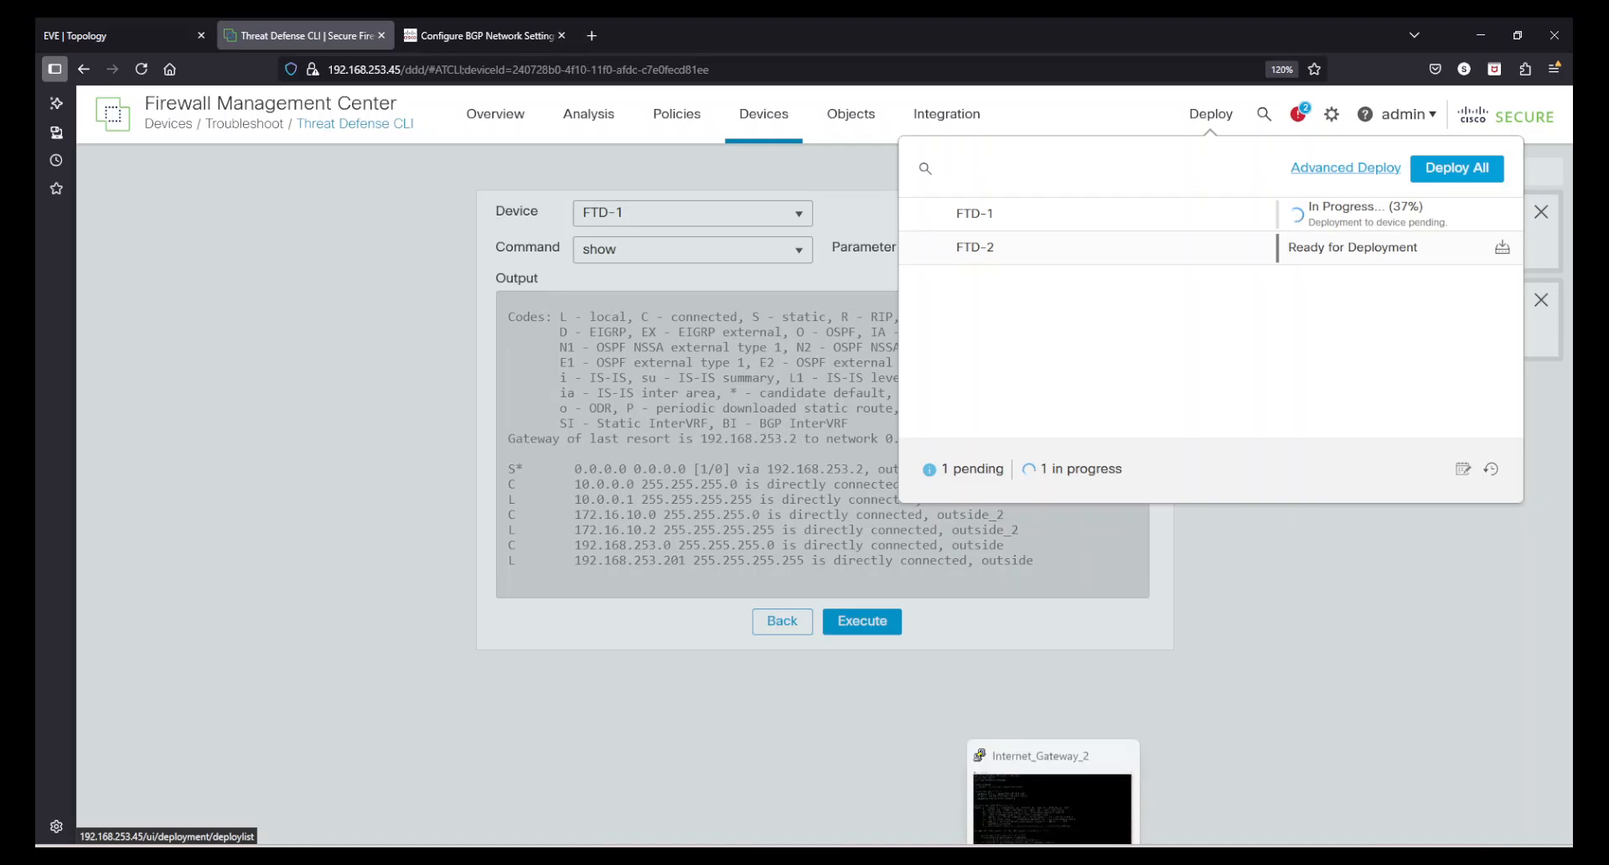
{"action": "left_click", "coordinate": [1053, 858]}
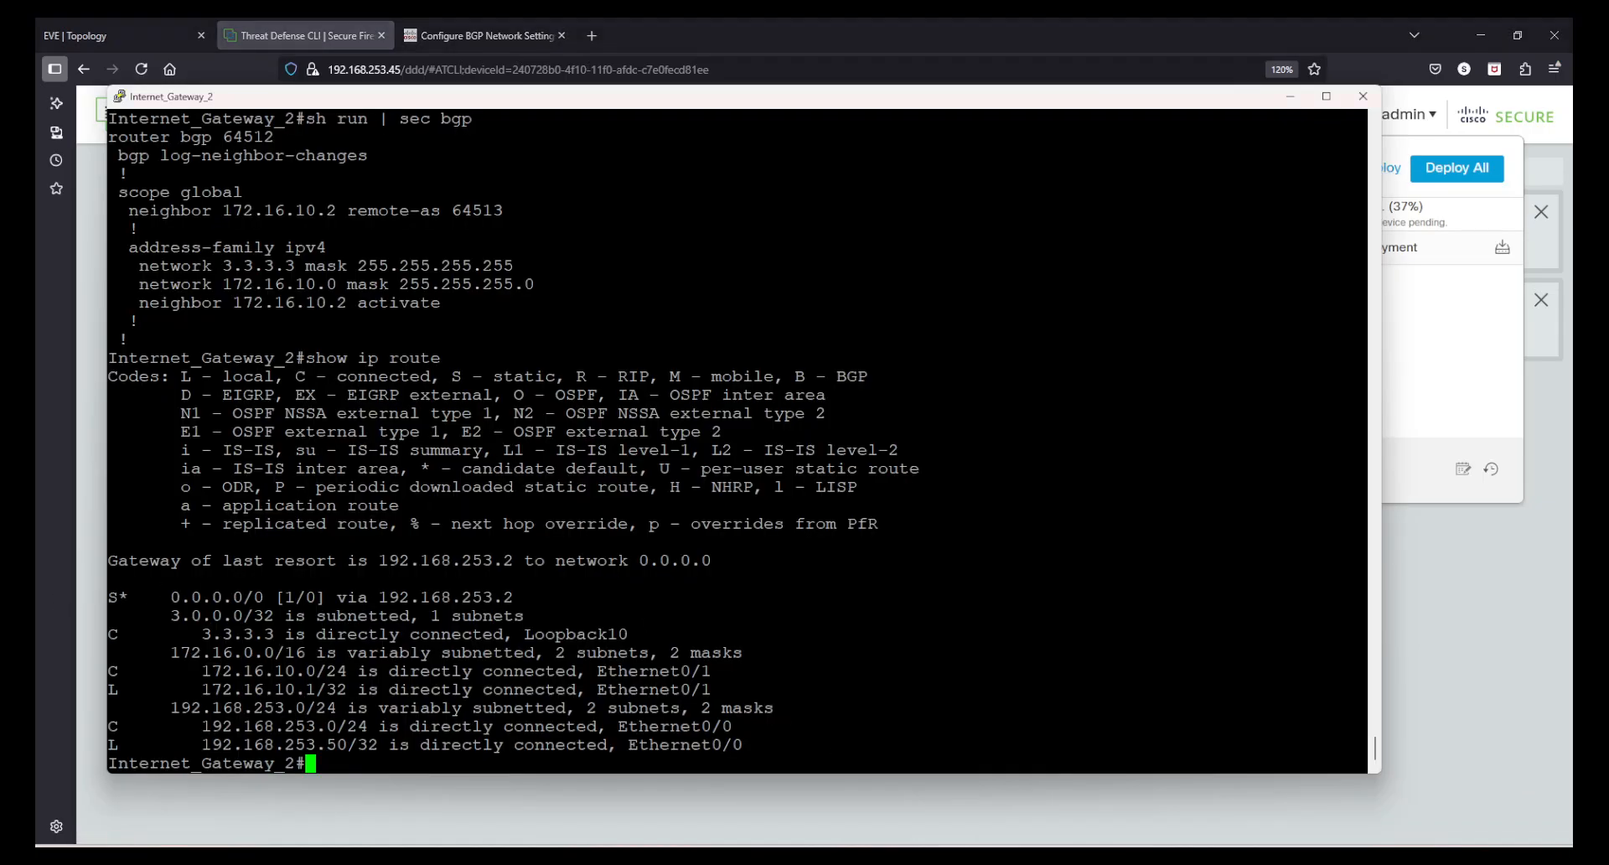
{"action": "left_click", "coordinate": [1532, 690]}
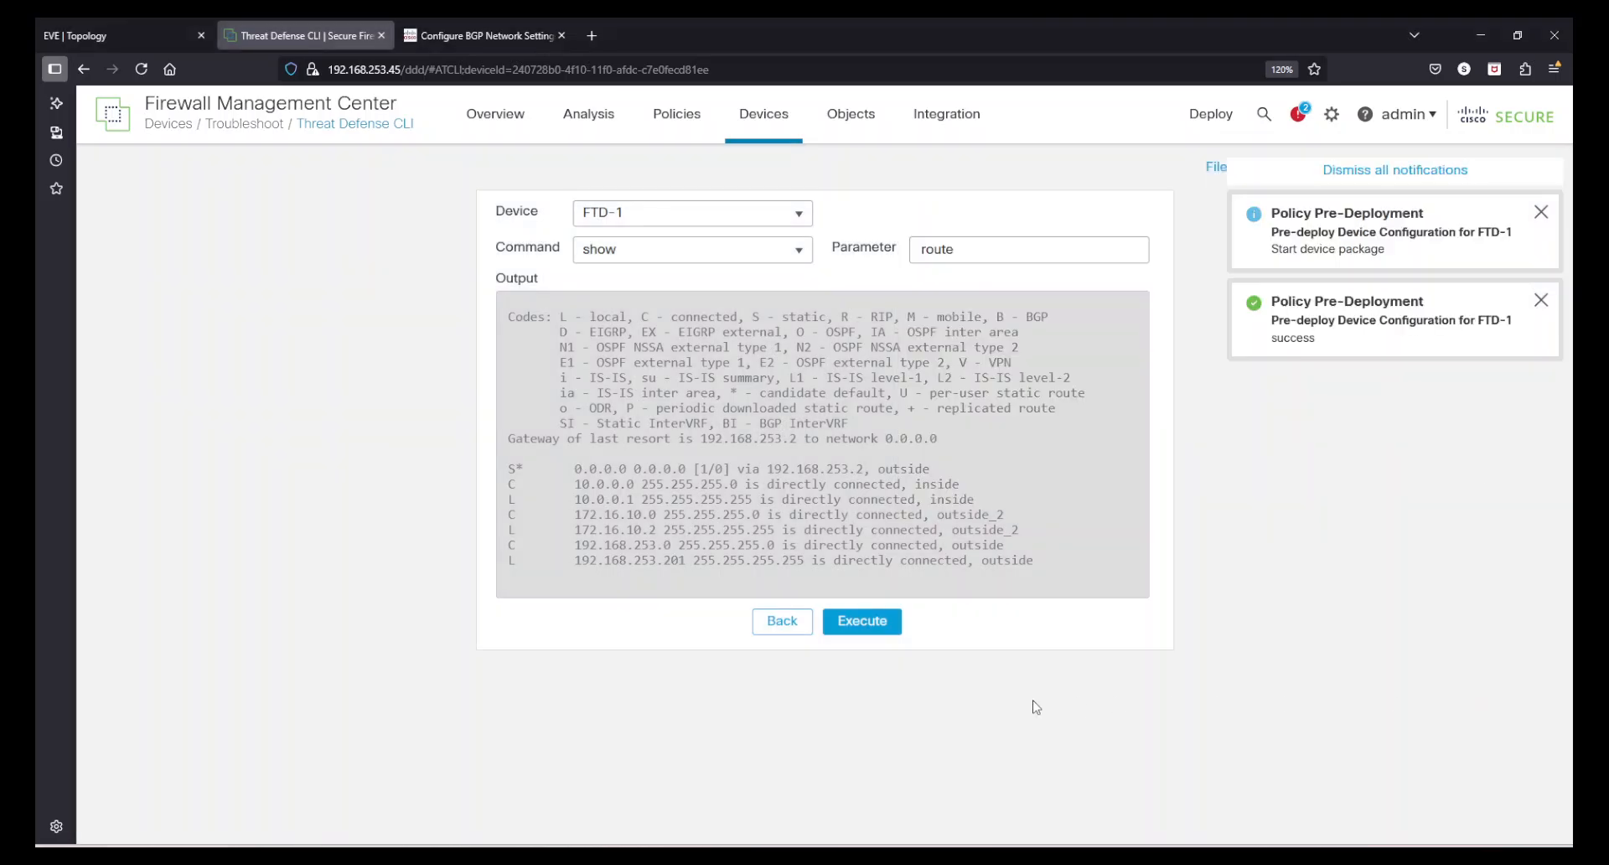
- Open the Advanced Deploy page, then return to the Device Management list
{"action": "left_click", "coordinate": [1207, 116]}
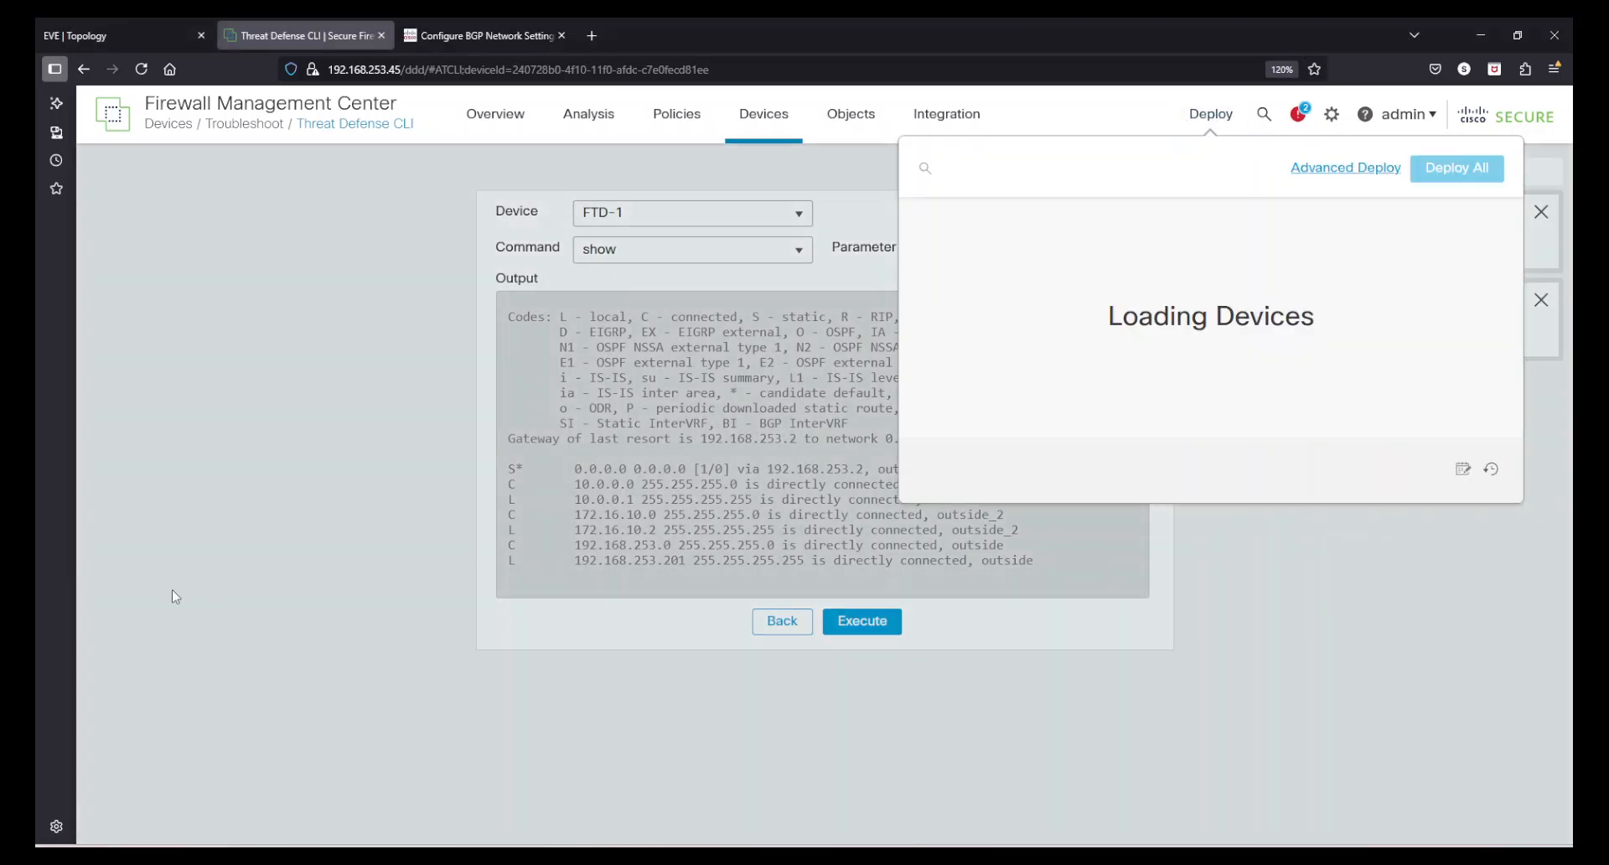
{"action": "left_click", "coordinate": [1345, 167]}
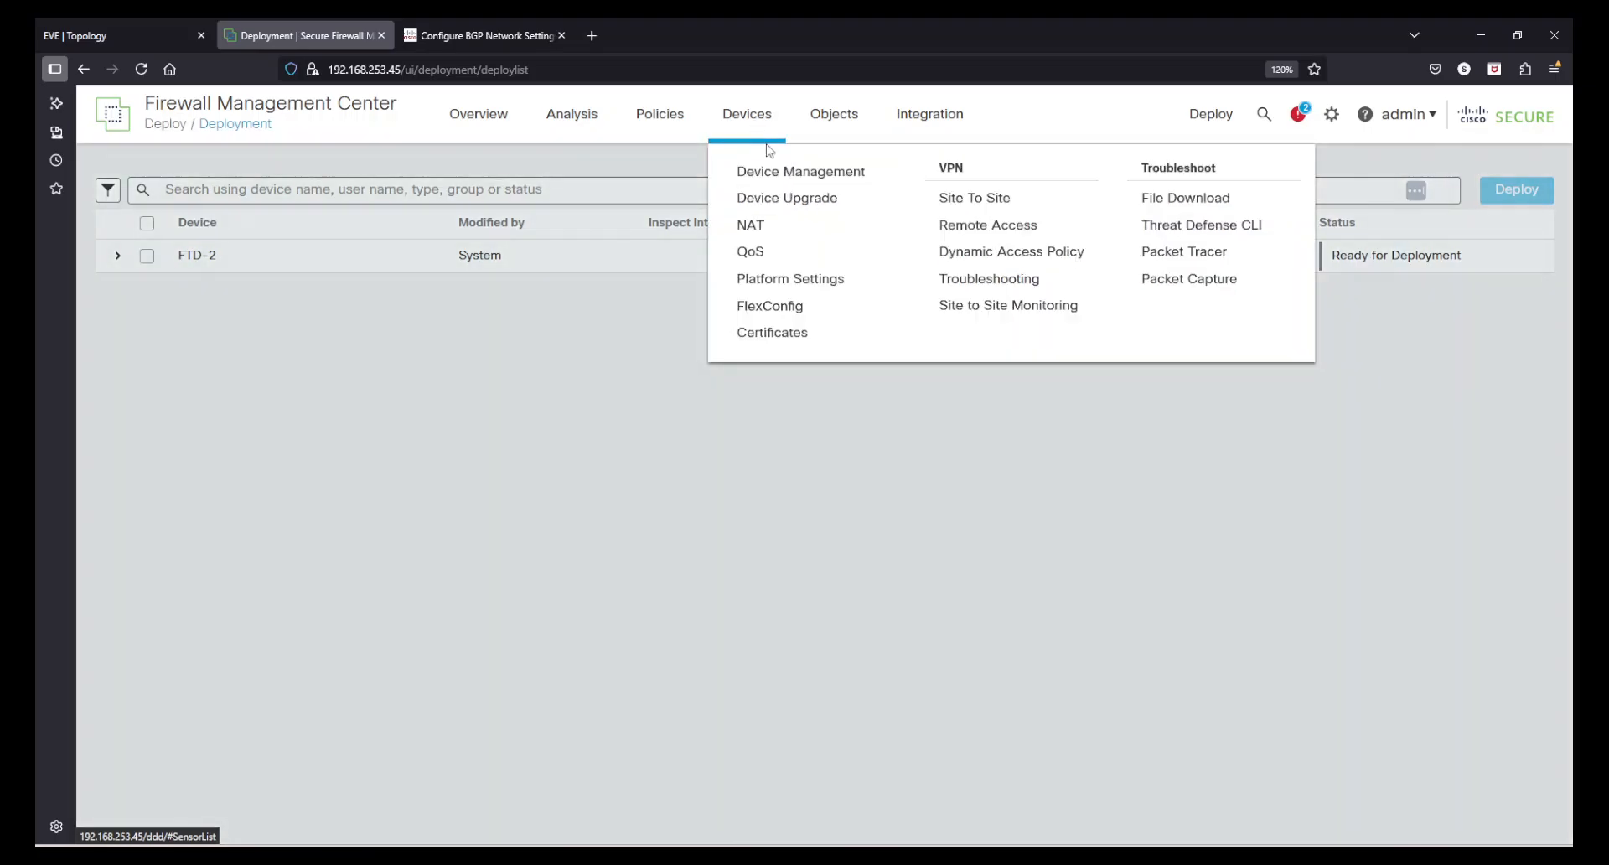
{"action": "left_click", "coordinate": [769, 150]}
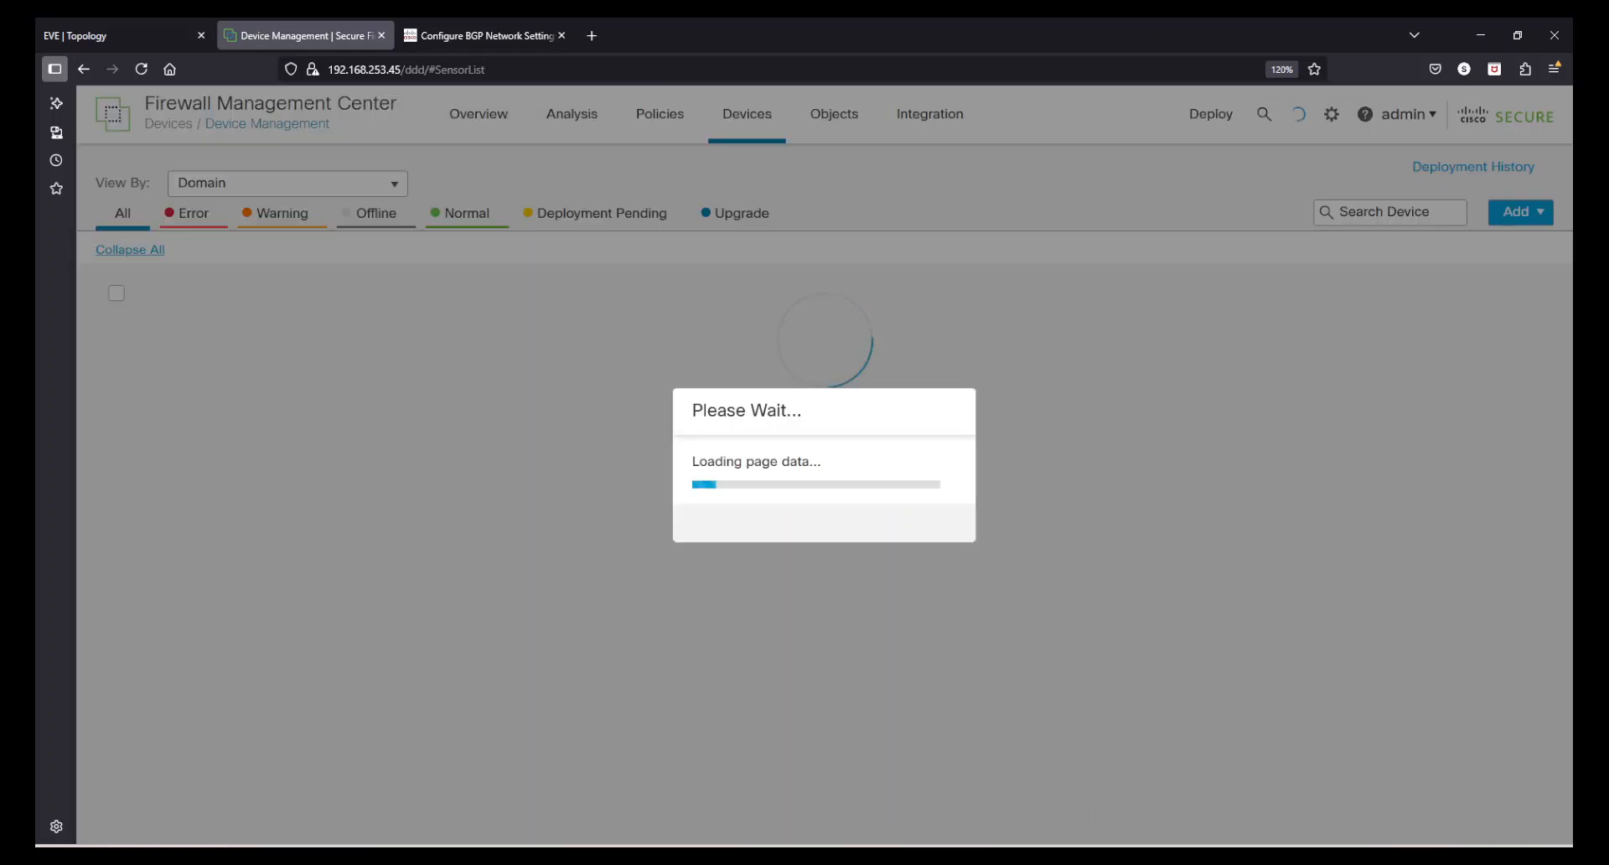
- Re-run show ip route on the Internet_Gateway_2 console and examine the BGP-learned route to 10.0.0.0/24
{"action": "mouse_move", "coordinate": [1048, 855]}
{"action": "left_click", "coordinate": [989, 802]}
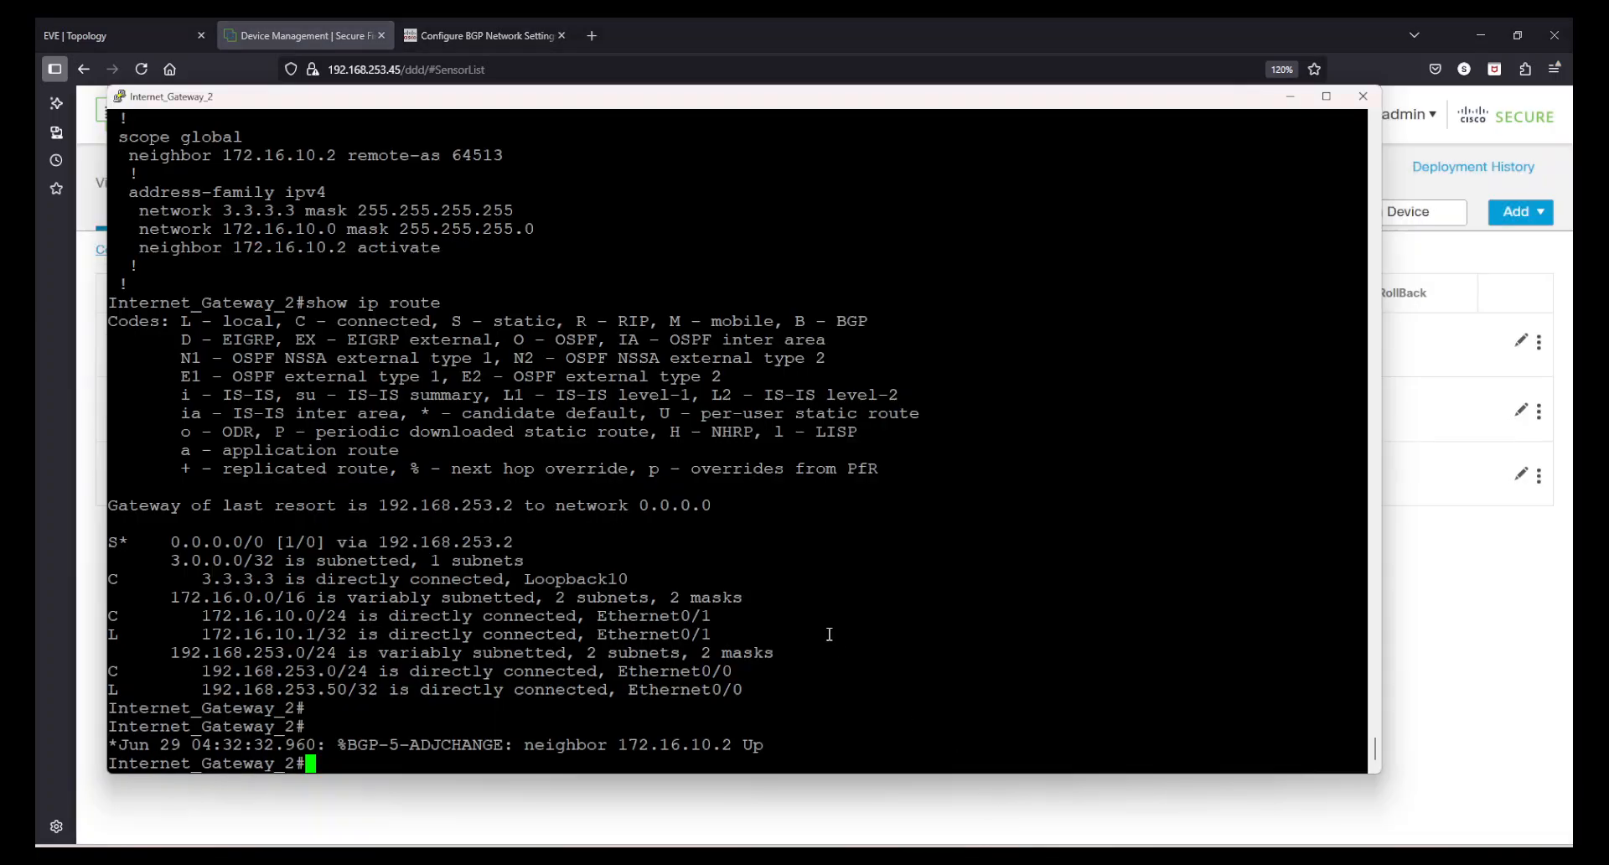
{"action": "left_click_drag", "start_coordinate": [130, 745], "coordinate": [763, 746]}
{"action": "left_click", "coordinate": [763, 746]}
{"action": "key", "text": "Return"}
{"action": "key", "text": "Return"}
{"action": "key", "text": "Up"}
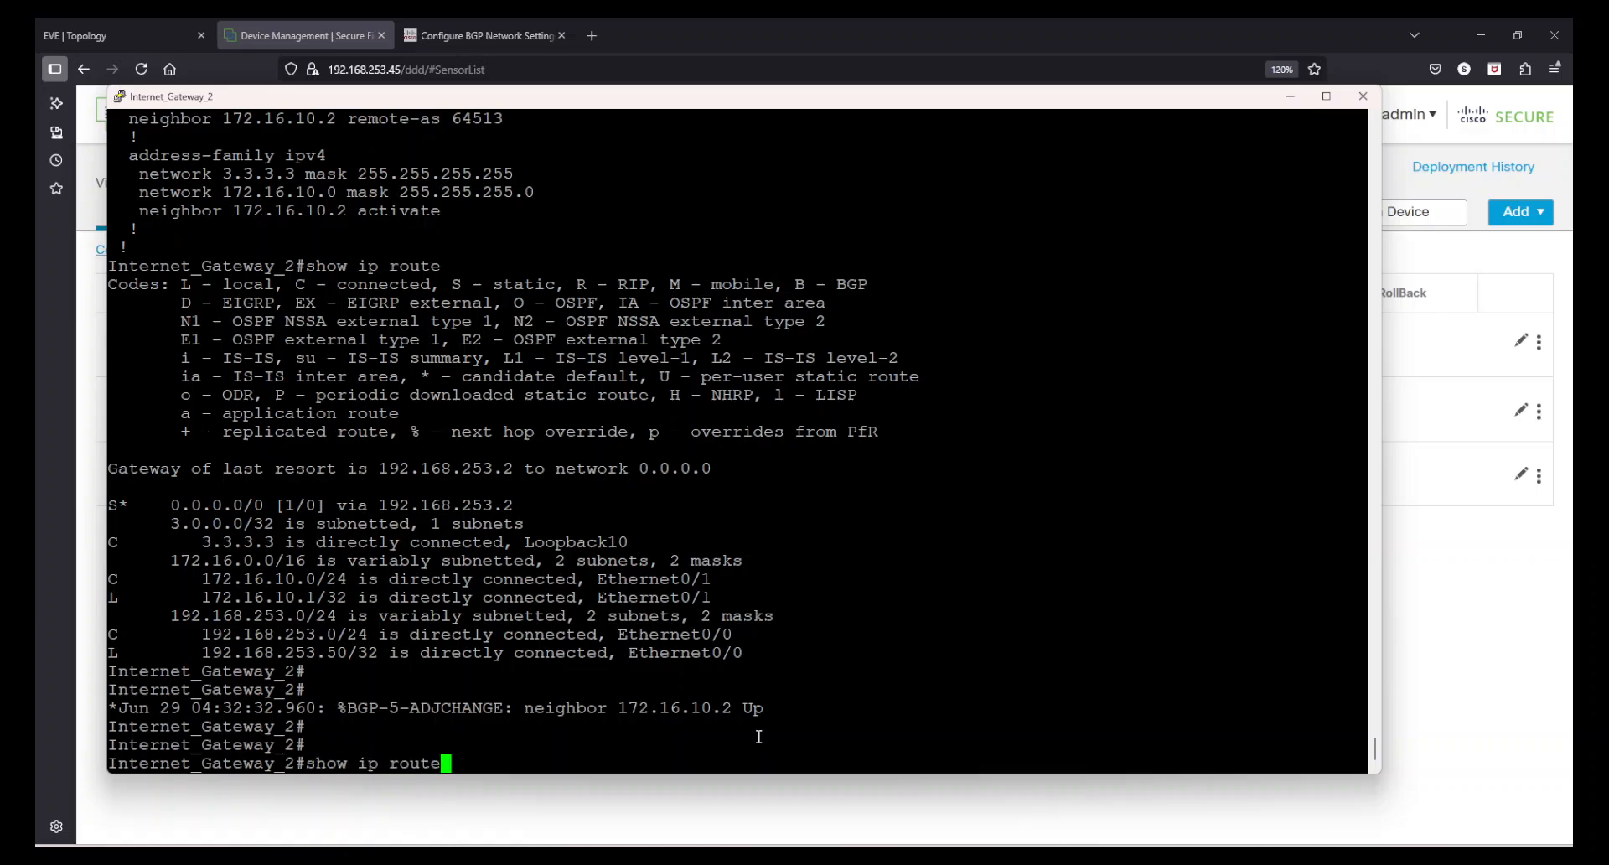
{"action": "key", "text": "Return"}
{"action": "key", "text": "space"}
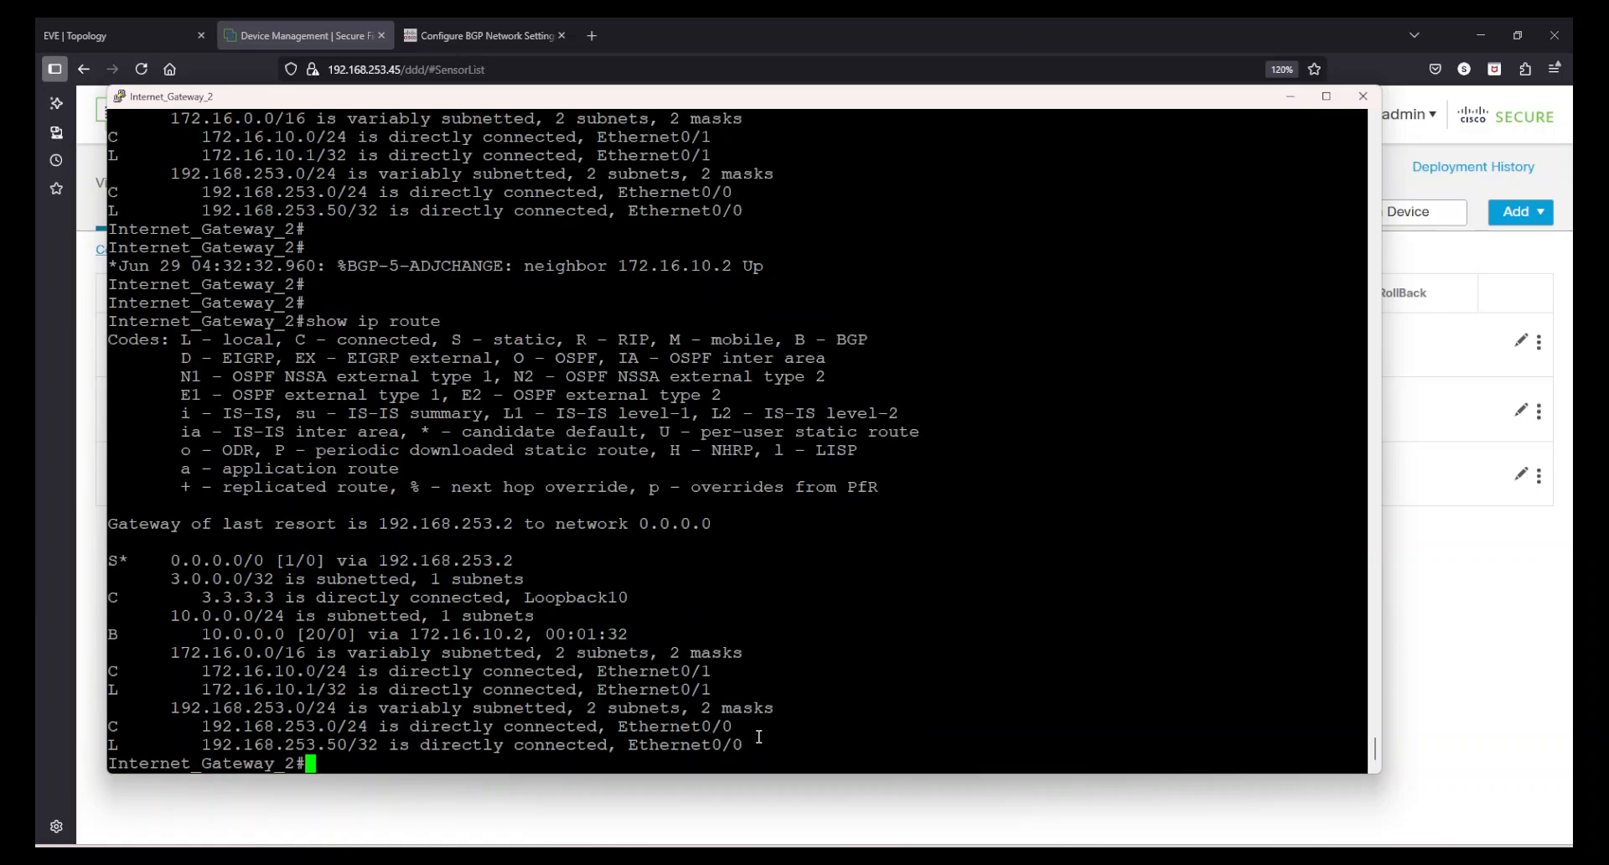
{"action": "left_click_drag", "start_coordinate": [199, 624], "coordinate": [529, 637]}
{"action": "left_click", "coordinate": [534, 639]}
{"action": "left_click_drag", "start_coordinate": [794, 336], "coordinate": [922, 341]}
{"action": "left_click", "coordinate": [1001, 498]}
- Open FTD-1's routing settings and try to show the routes of the Global virtual router from Manage Virtual Routers
{"action": "left_click", "coordinate": [1291, 96]}
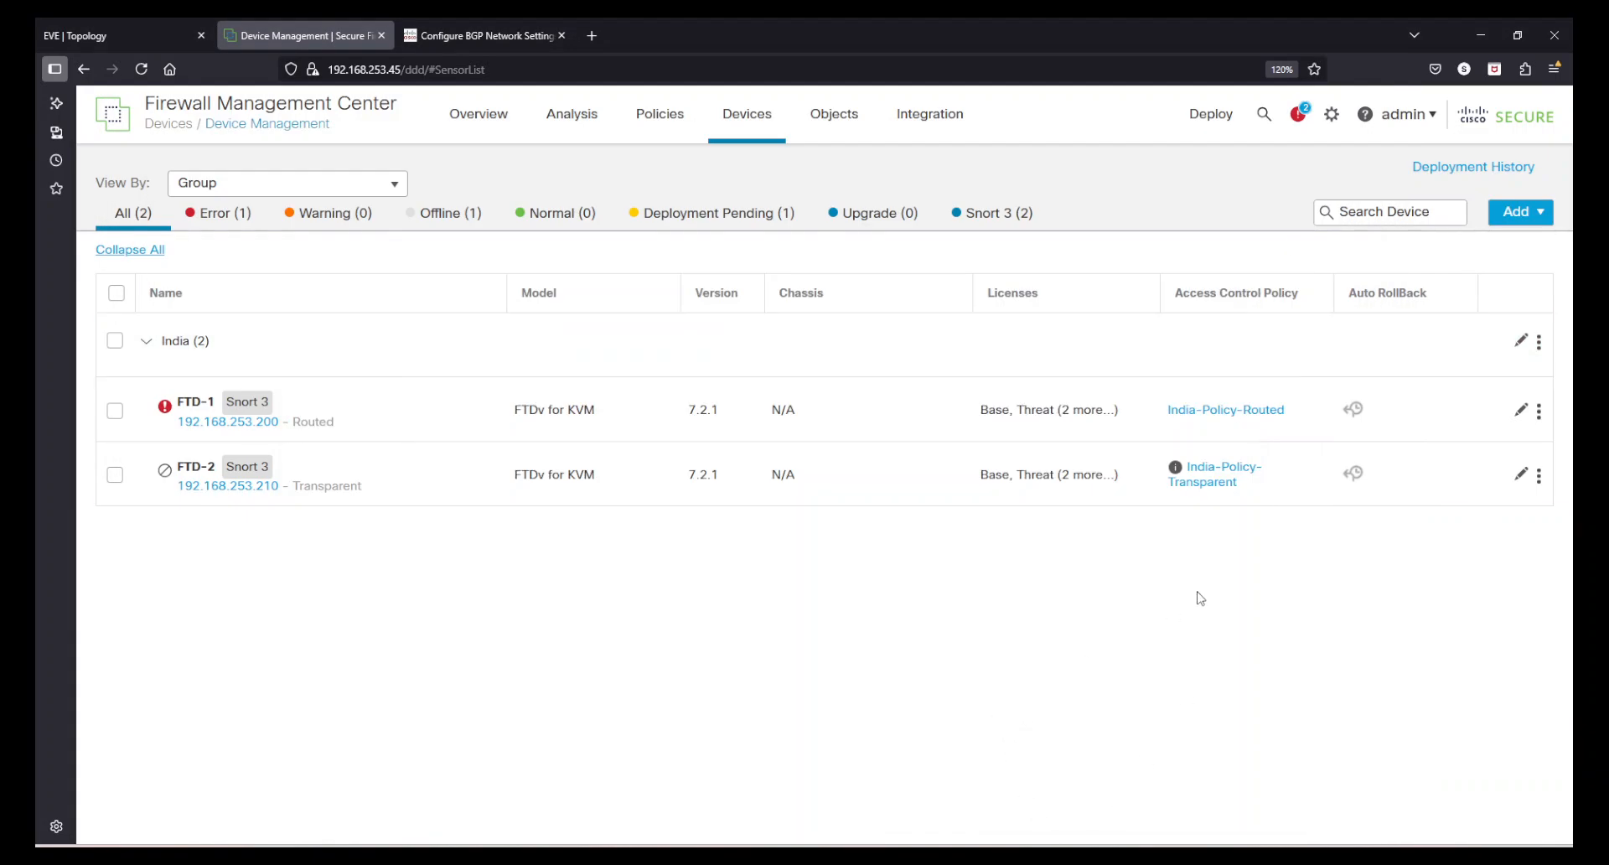
{"action": "left_click", "coordinate": [1522, 409]}
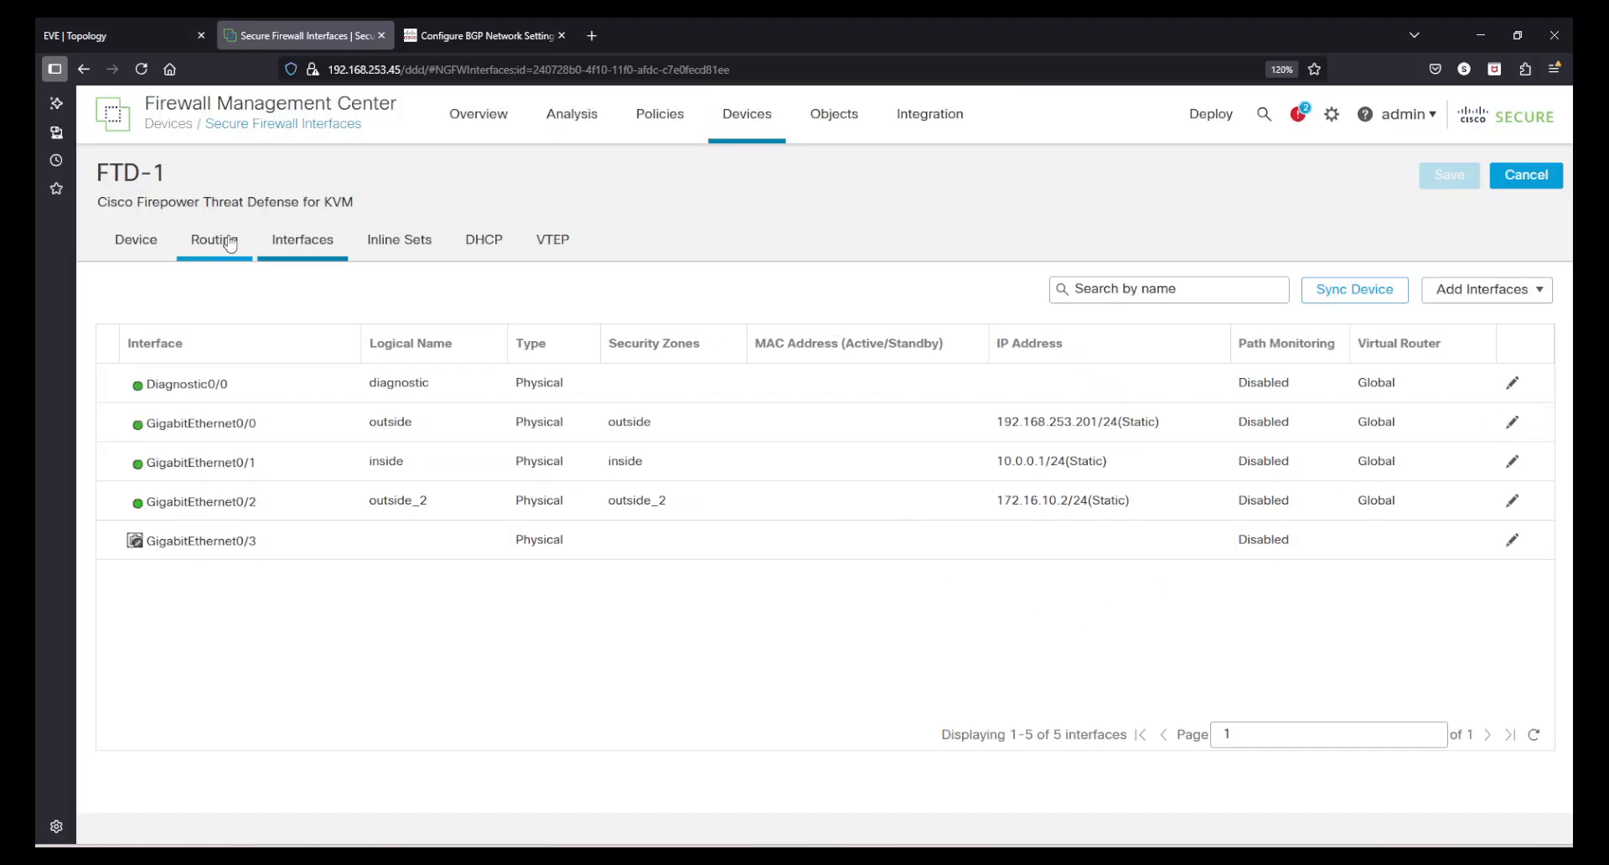
{"action": "left_click", "coordinate": [225, 241]}
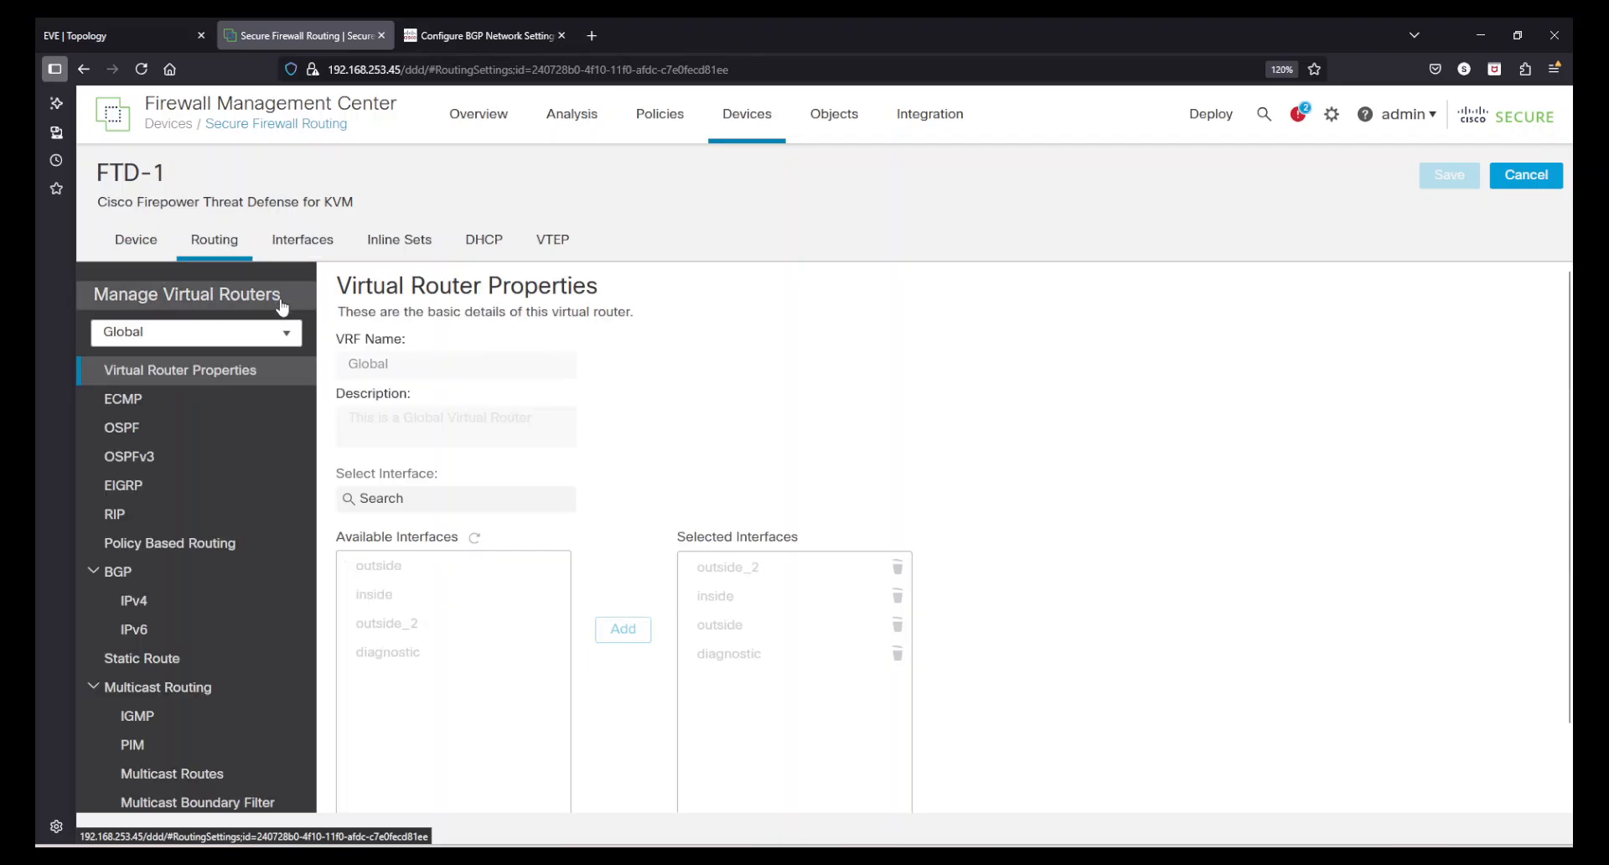
{"action": "left_click", "coordinate": [204, 310]}
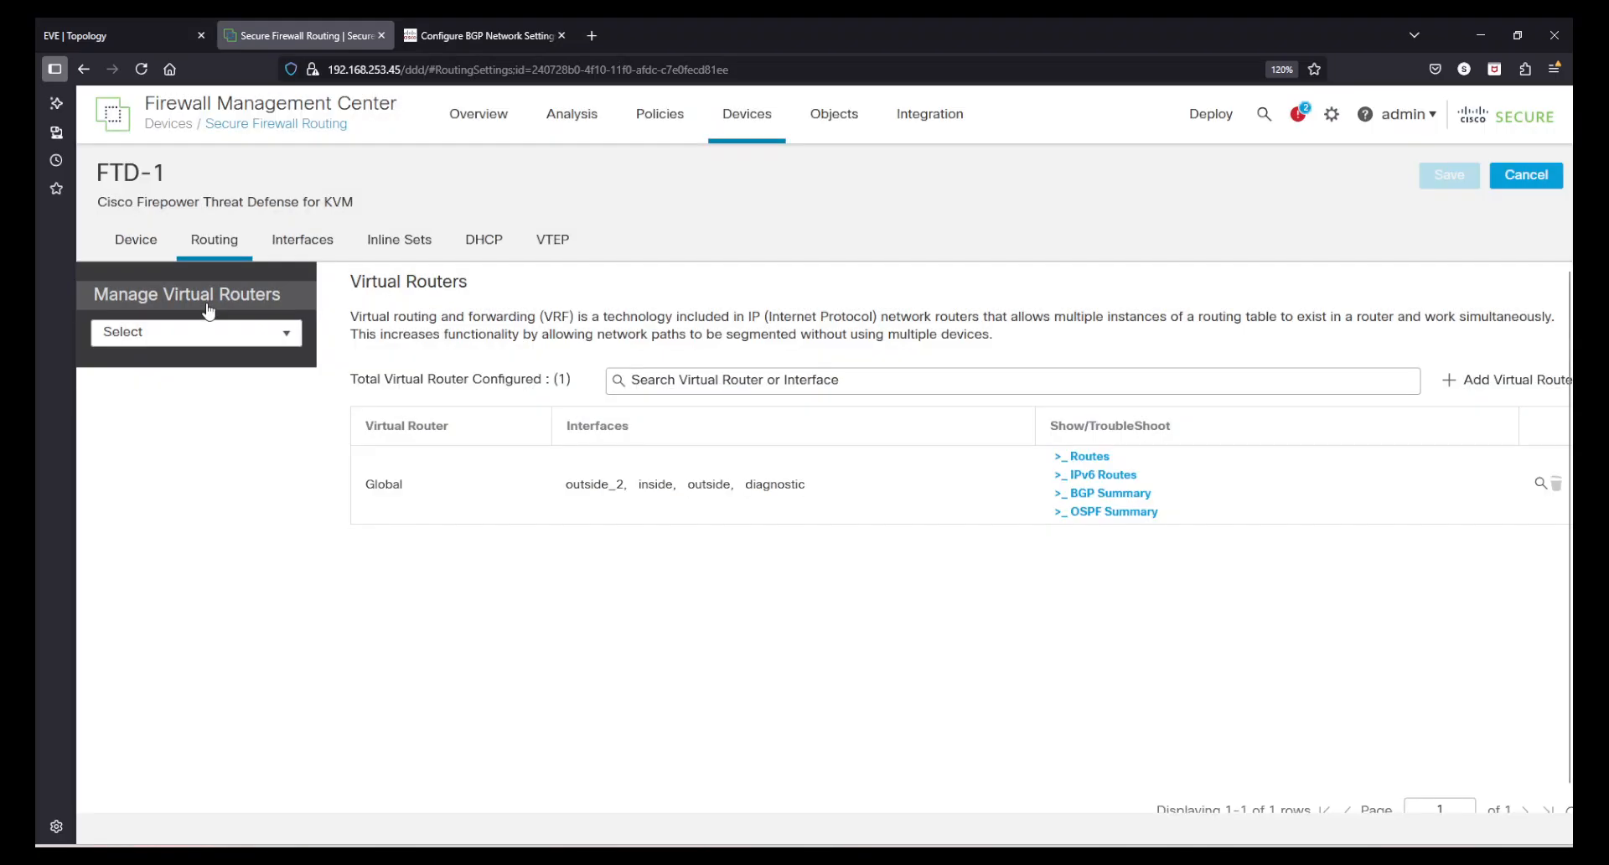
{"action": "left_click", "coordinate": [1097, 459]}
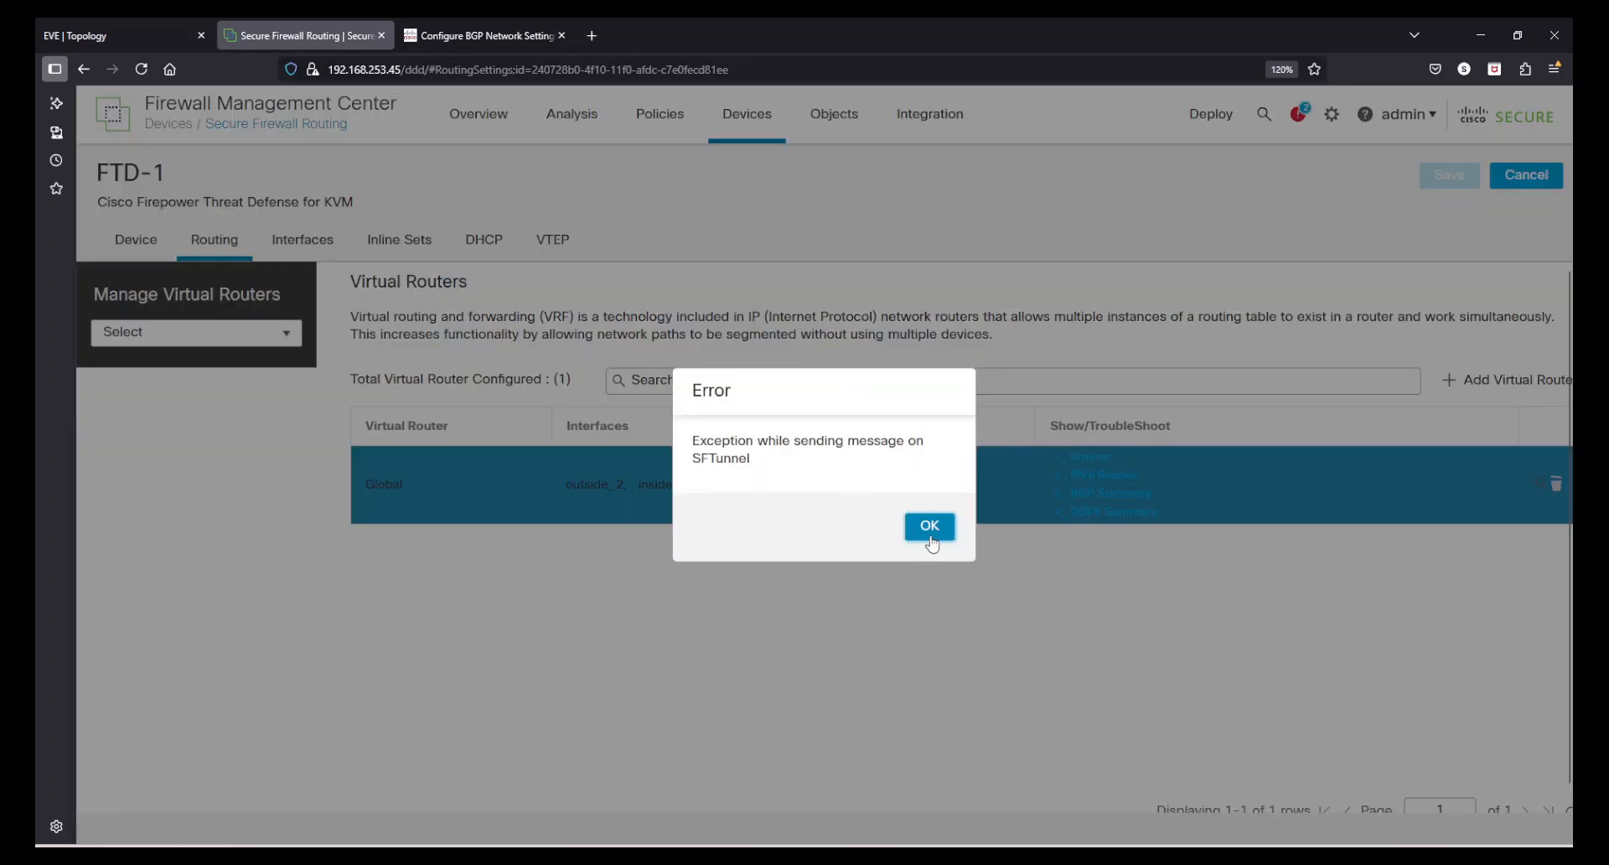
{"action": "left_click", "coordinate": [931, 528]}
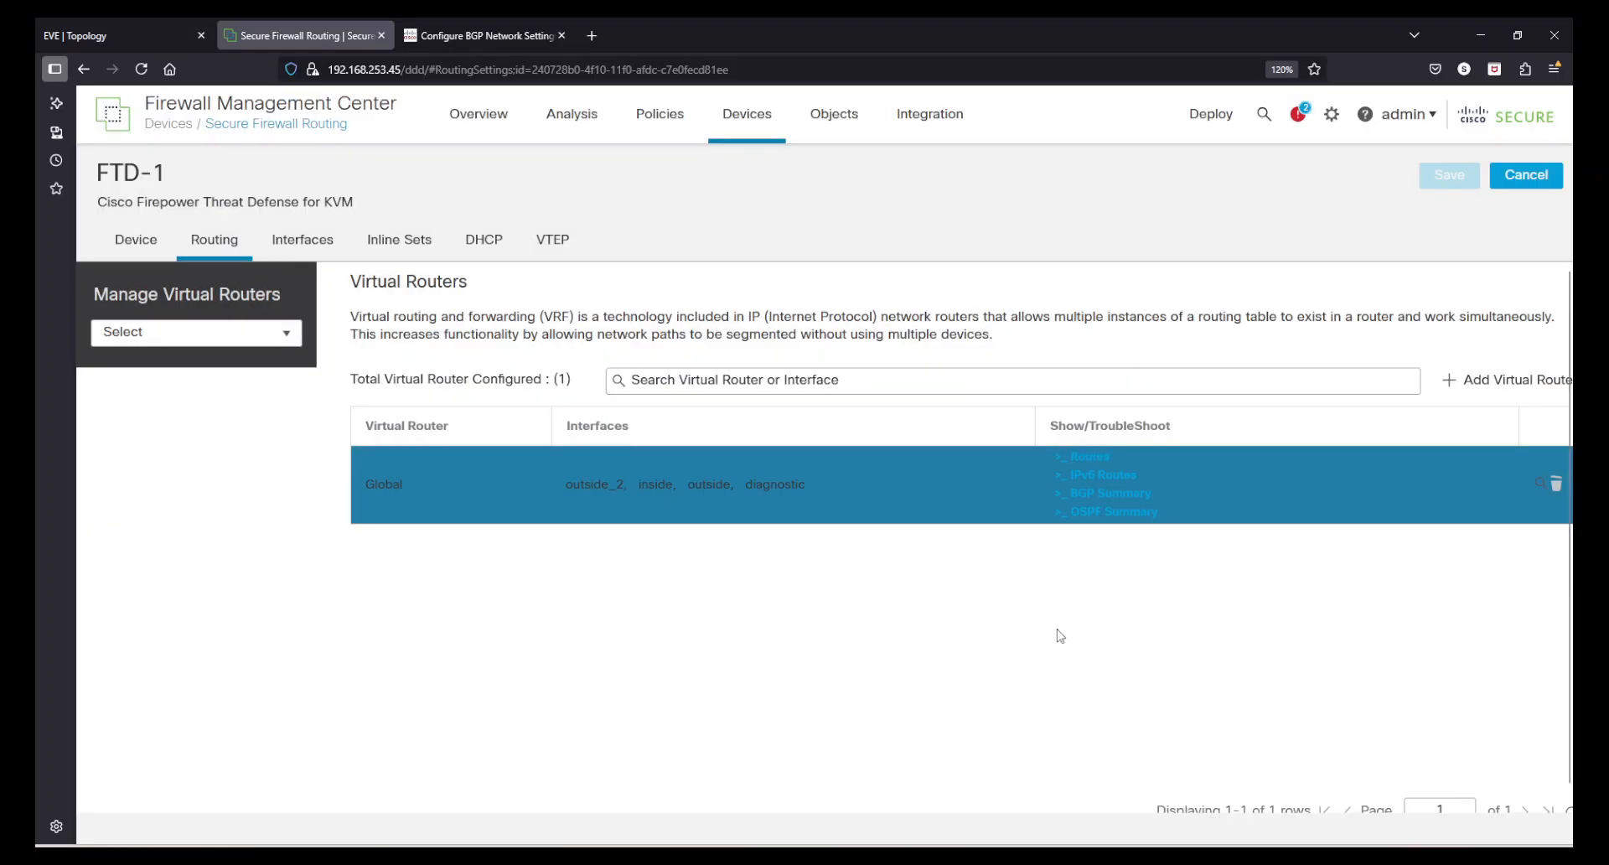
{"action": "left_click", "coordinate": [1076, 455]}
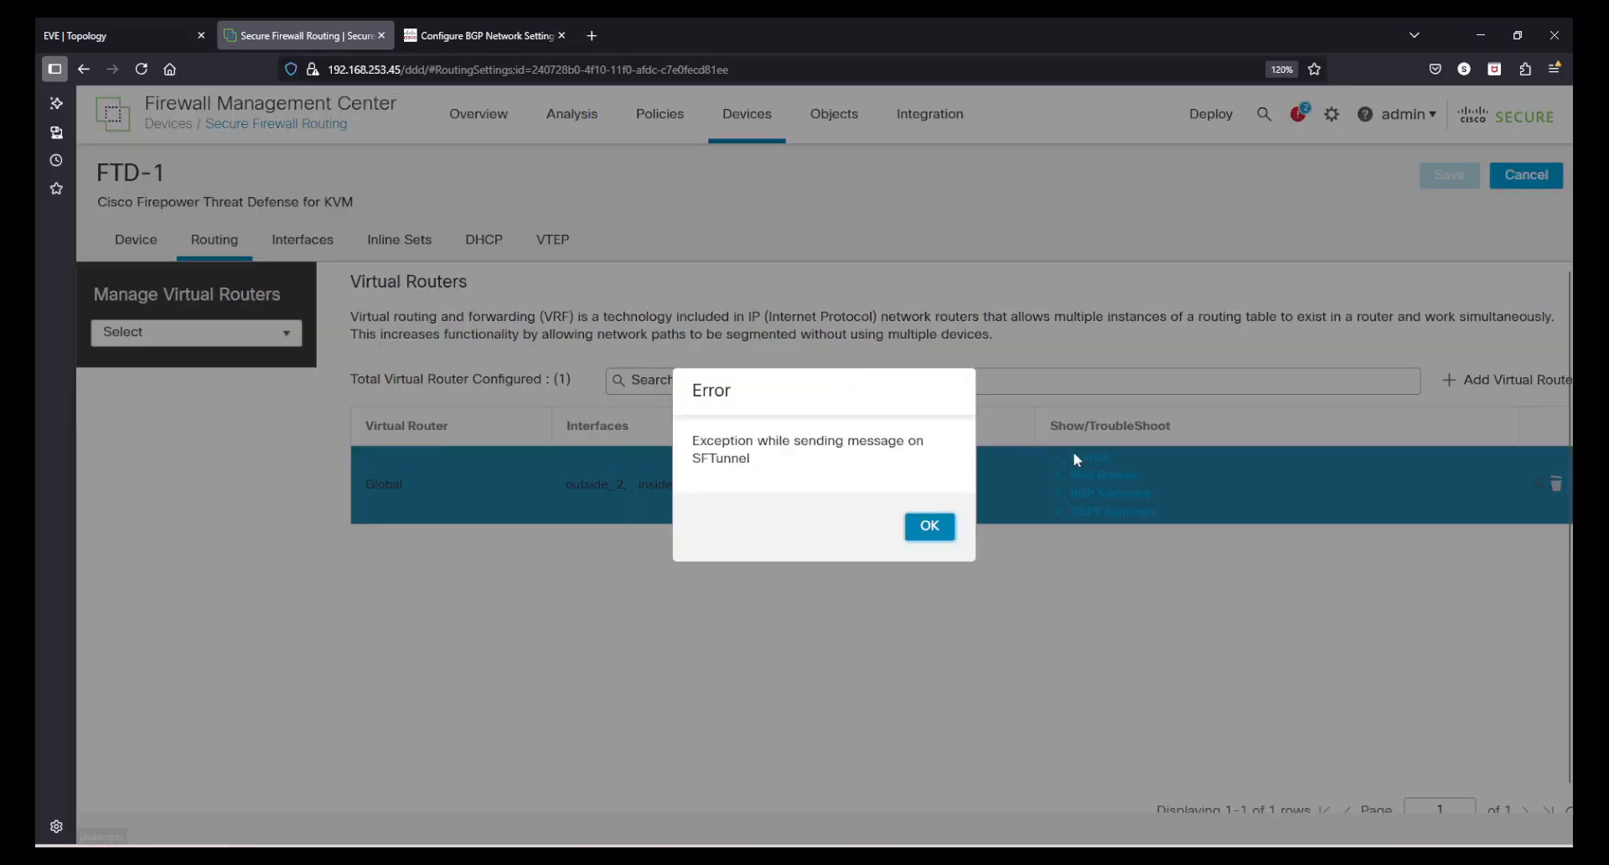
{"action": "left_click", "coordinate": [930, 527]}
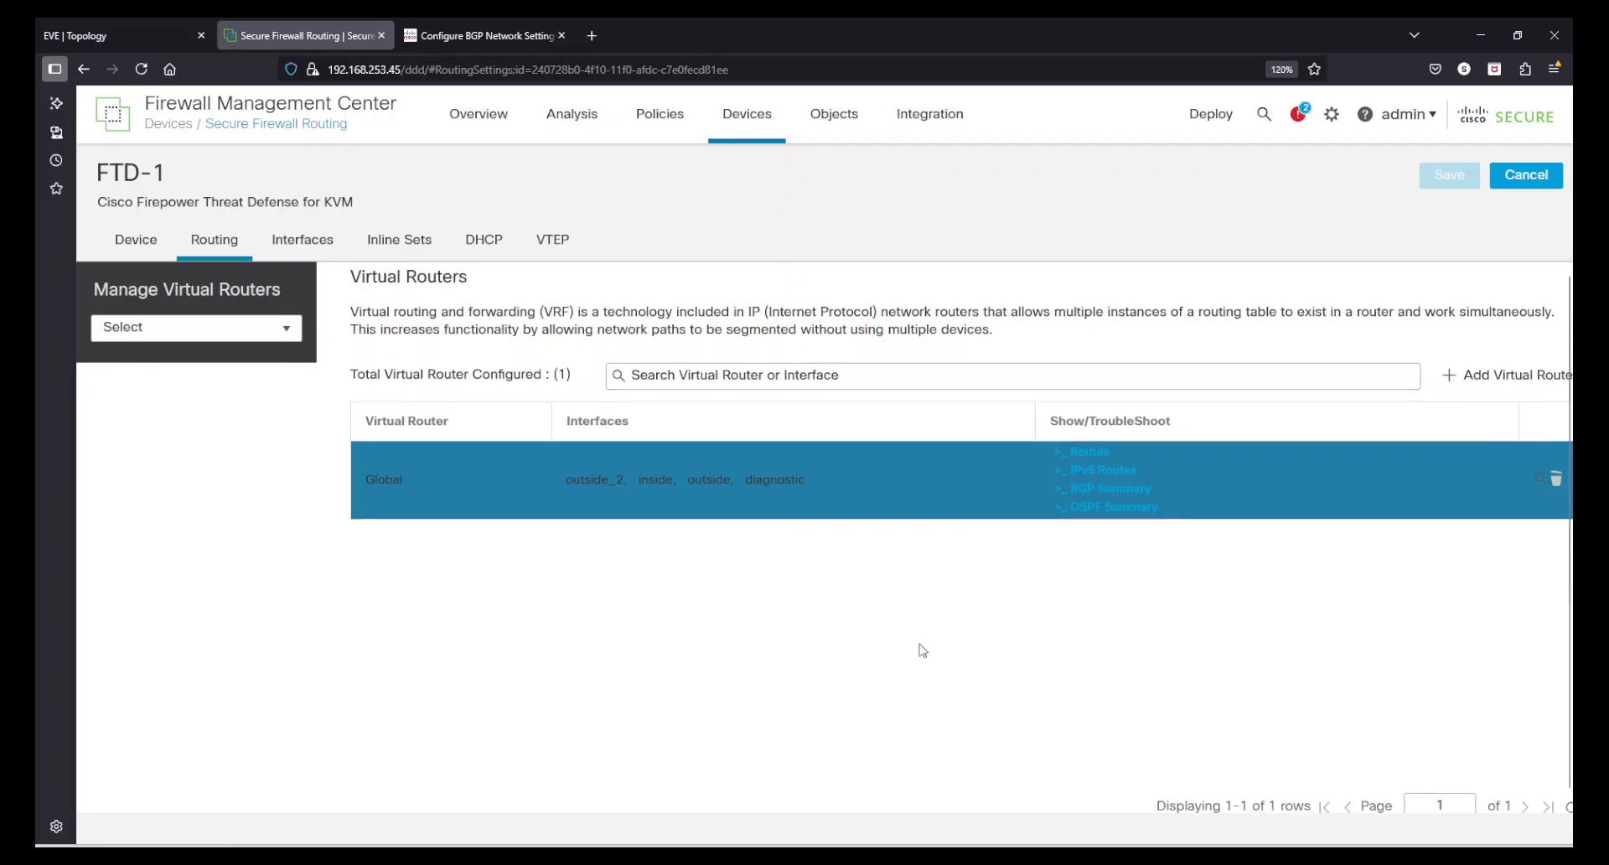
{"action": "scroll", "coordinate": [754, 587], "scroll_direction": "down", "scroll_amount": 1}
{"action": "scroll", "coordinate": [503, 461], "scroll_direction": "up", "scroll_amount": 1}
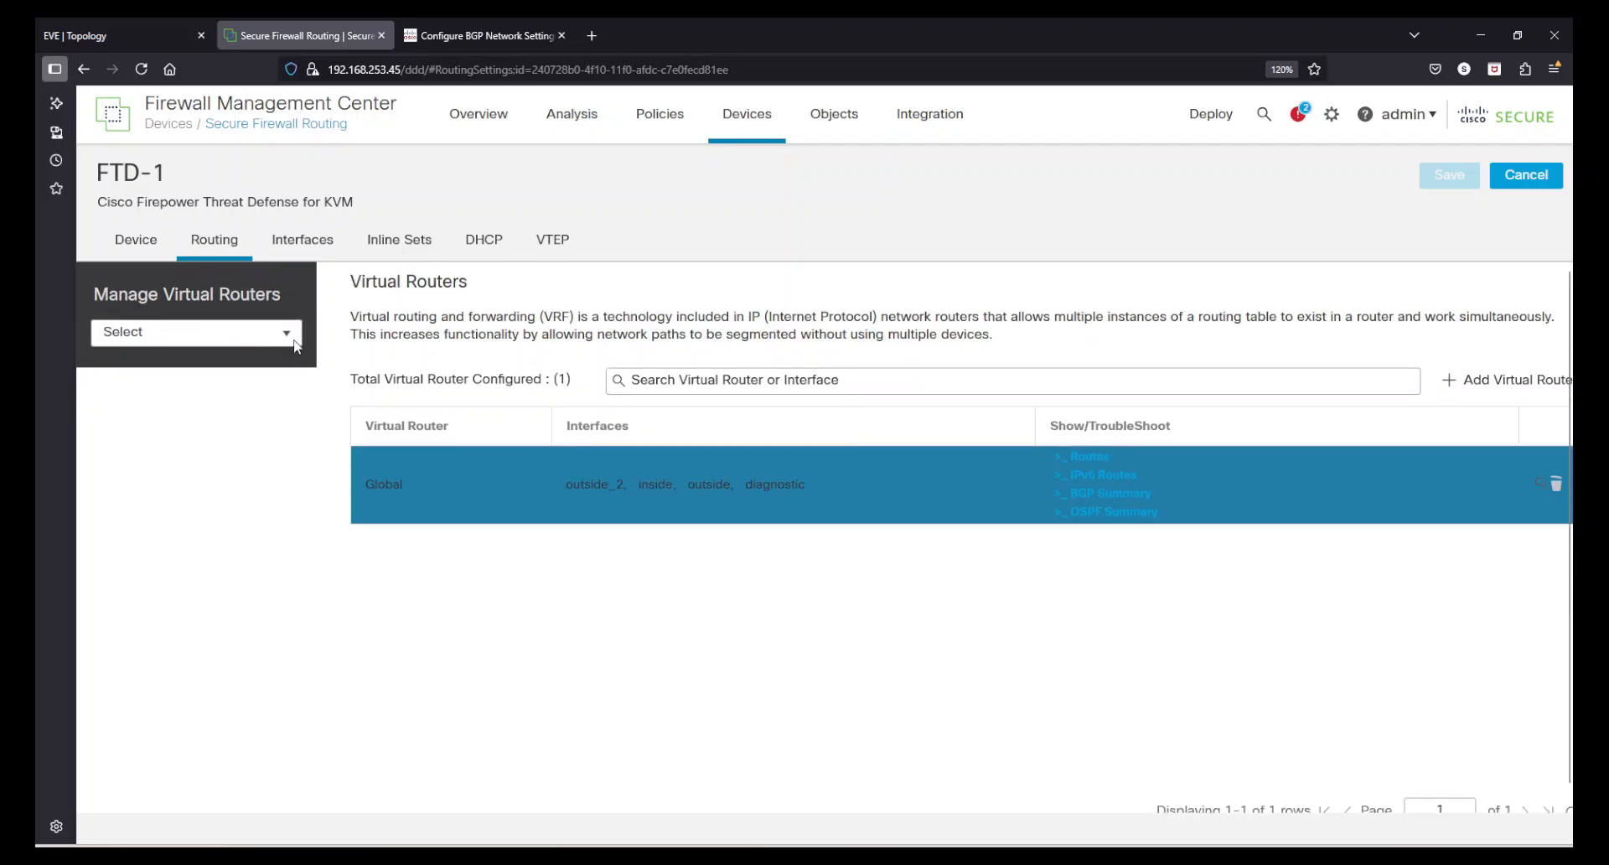
{"action": "left_click", "coordinate": [294, 340]}
{"action": "left_click", "coordinate": [196, 360]}
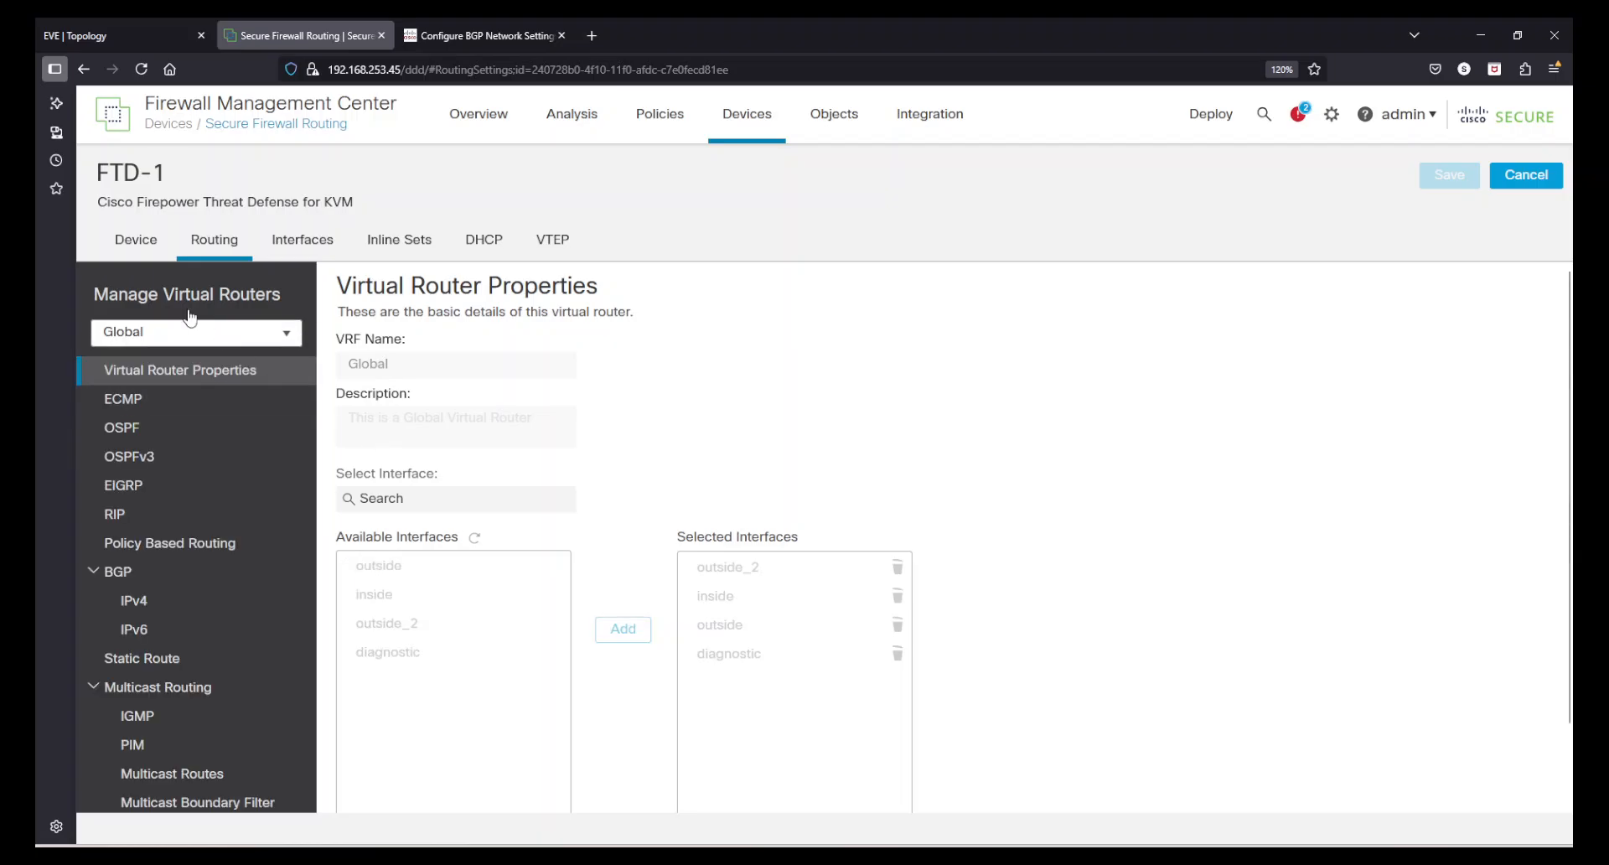
- Try to sign back in to Firewall Management Center as admin with the account password
{"action": "mouse_move", "coordinate": [742, 122]}
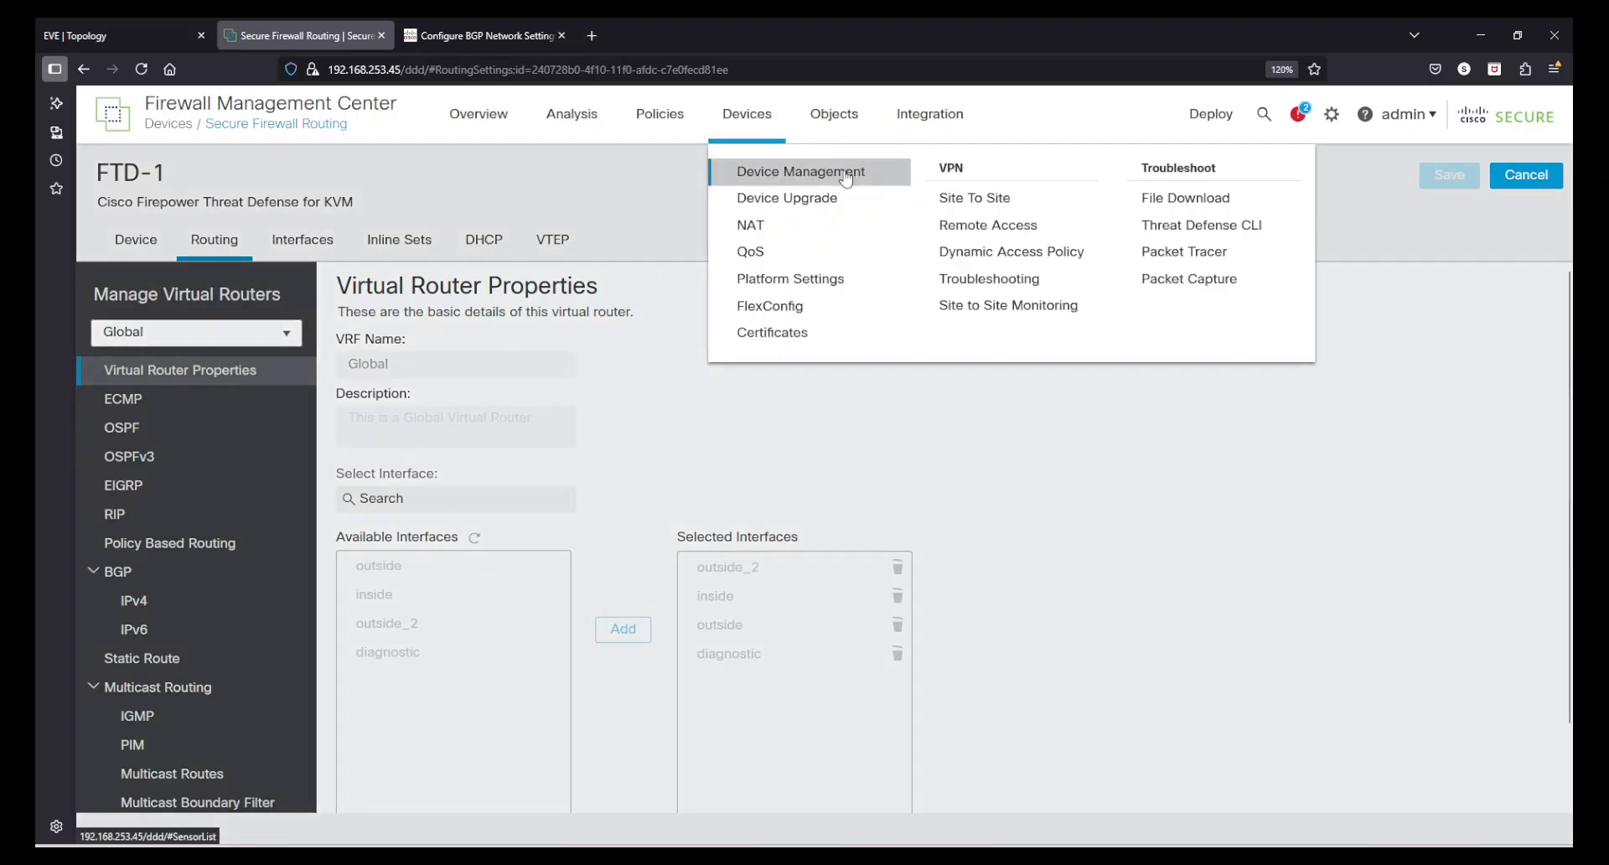
{"action": "left_click", "coordinate": [1124, 213]}
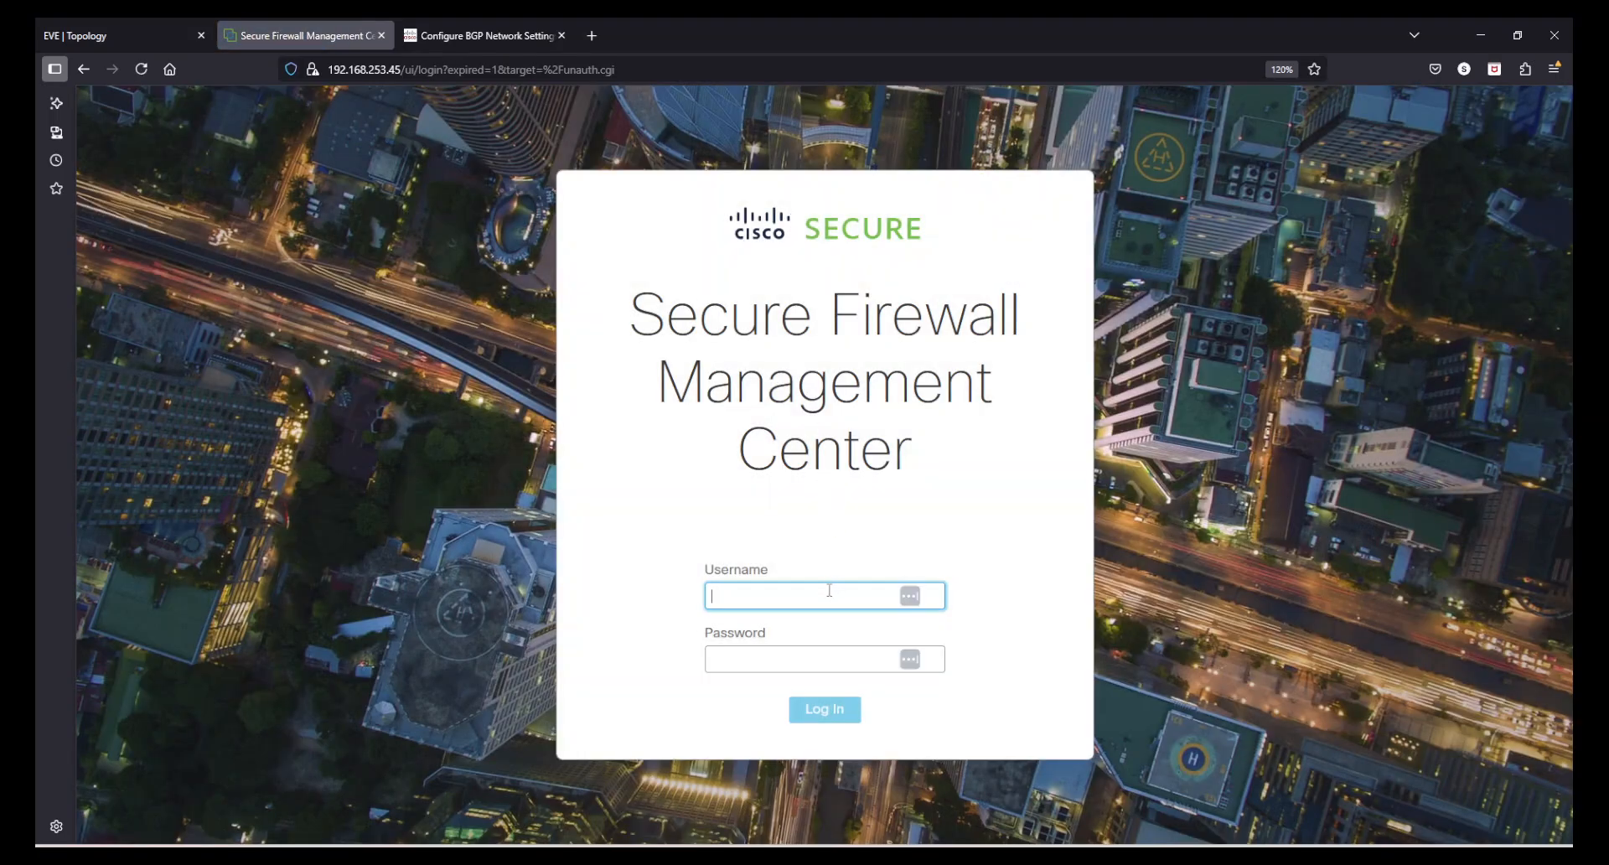
{"action": "type", "text": "admin"}
{"action": "key", "text": "Tab"}
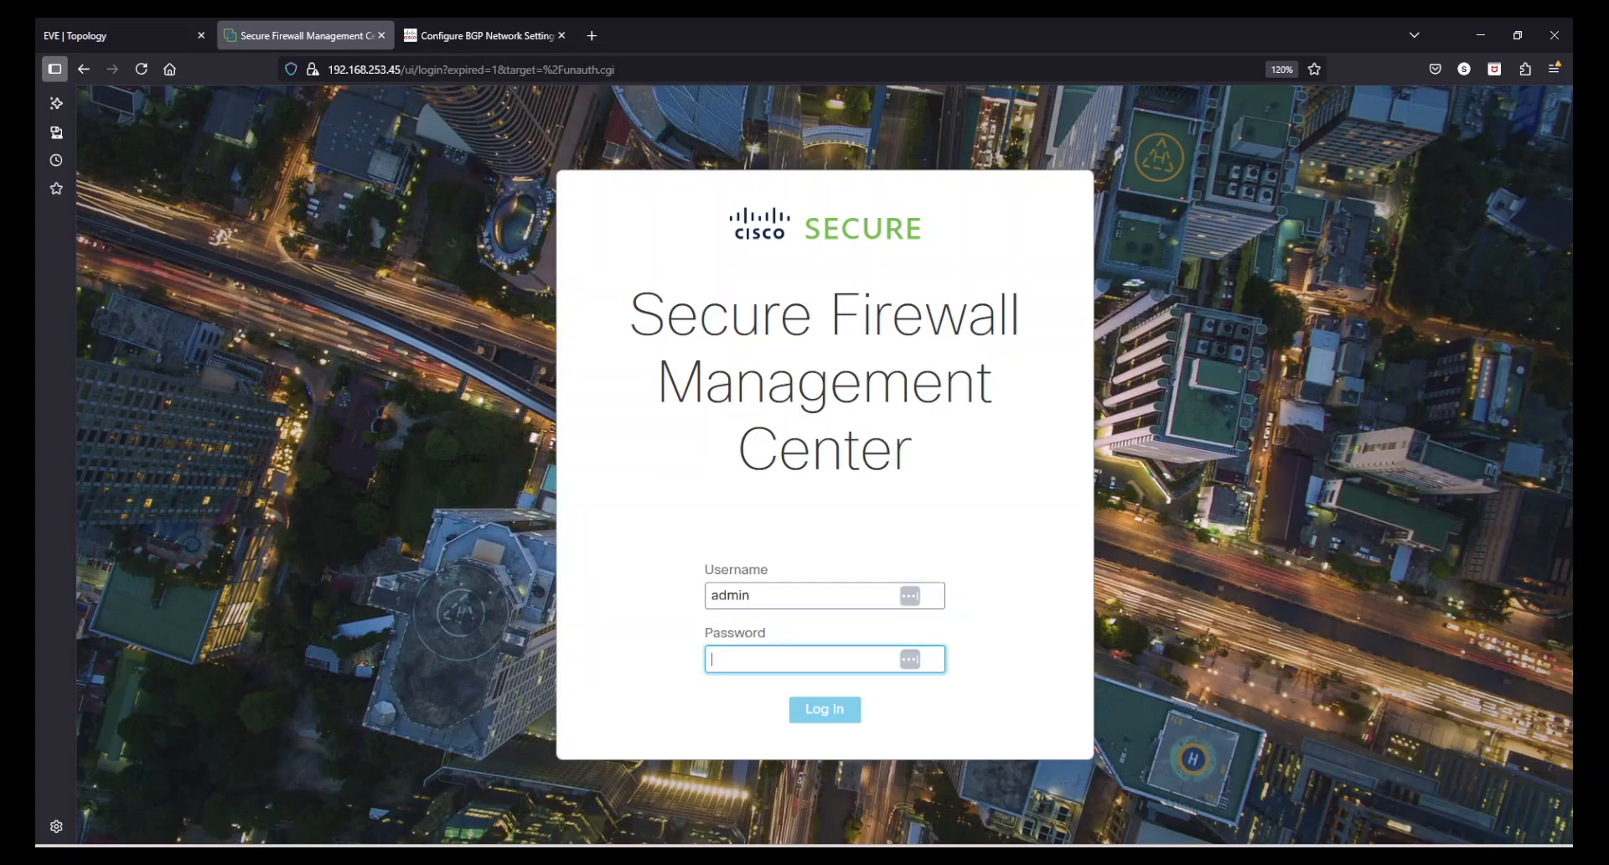
{"action": "type", "text": "Admin12"}
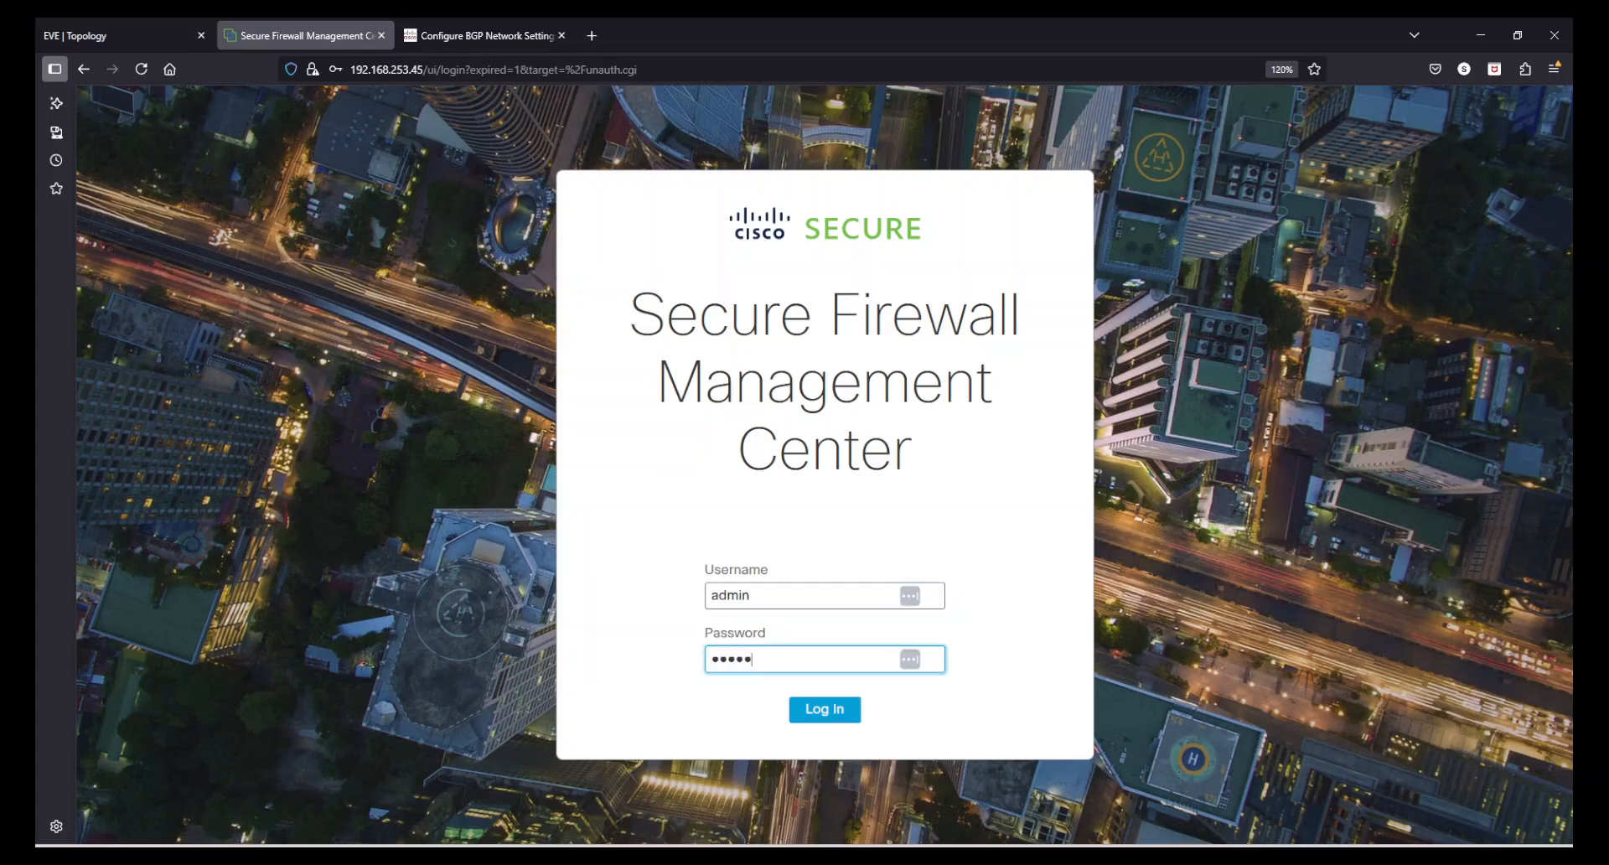
{"action": "type", "text": "3!@"}
{"action": "key", "text": "Return"}
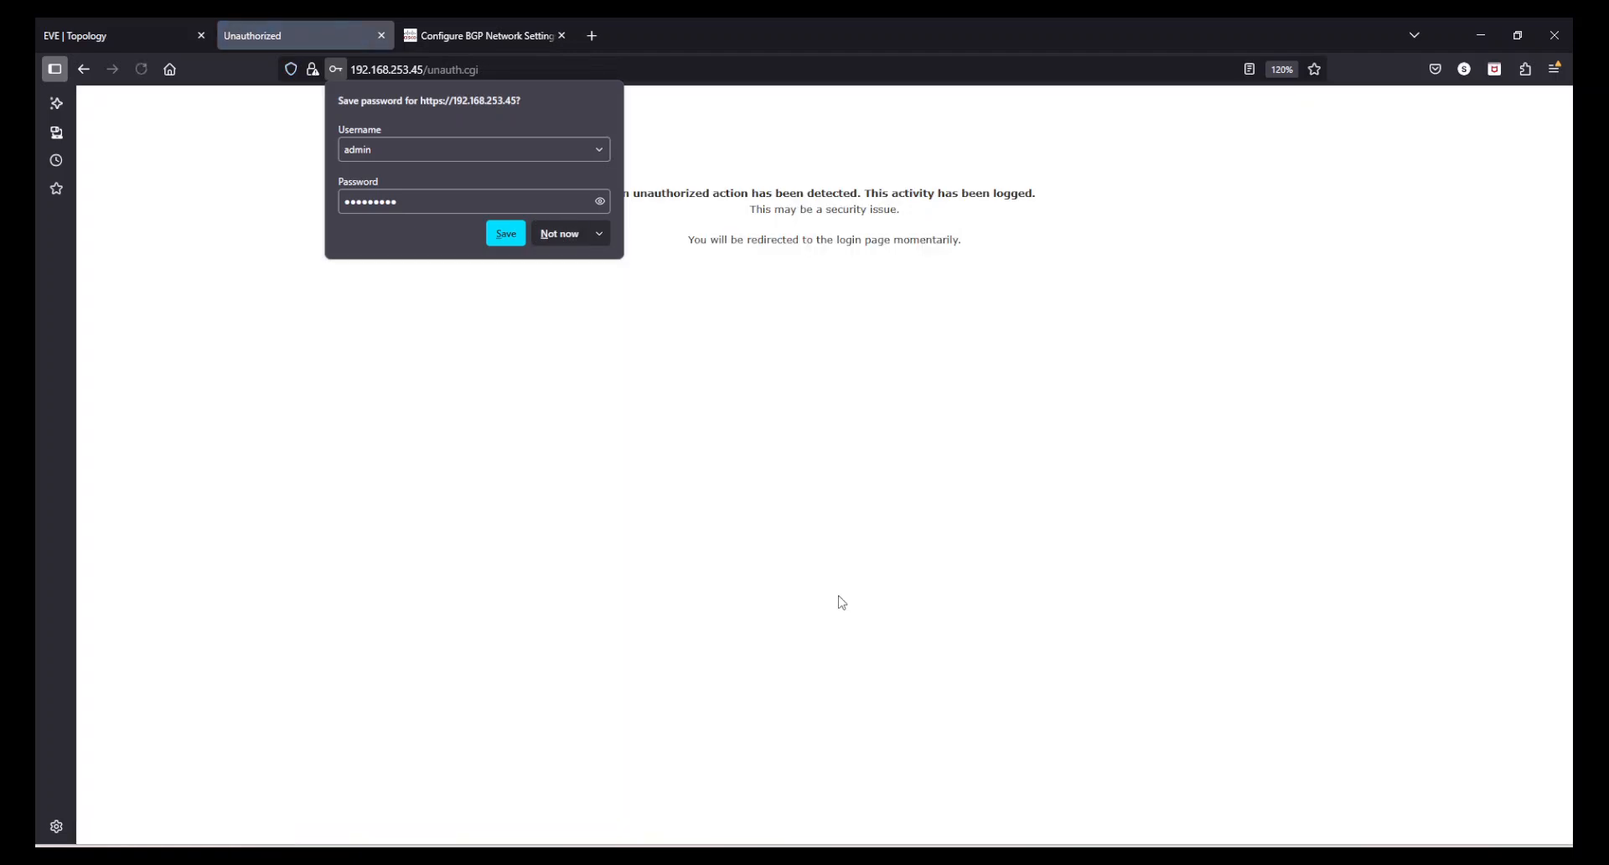
- Dismiss the save-password prompt and reload the Firewall Management Center address without the page path
{"action": "left_click", "coordinate": [565, 233]}
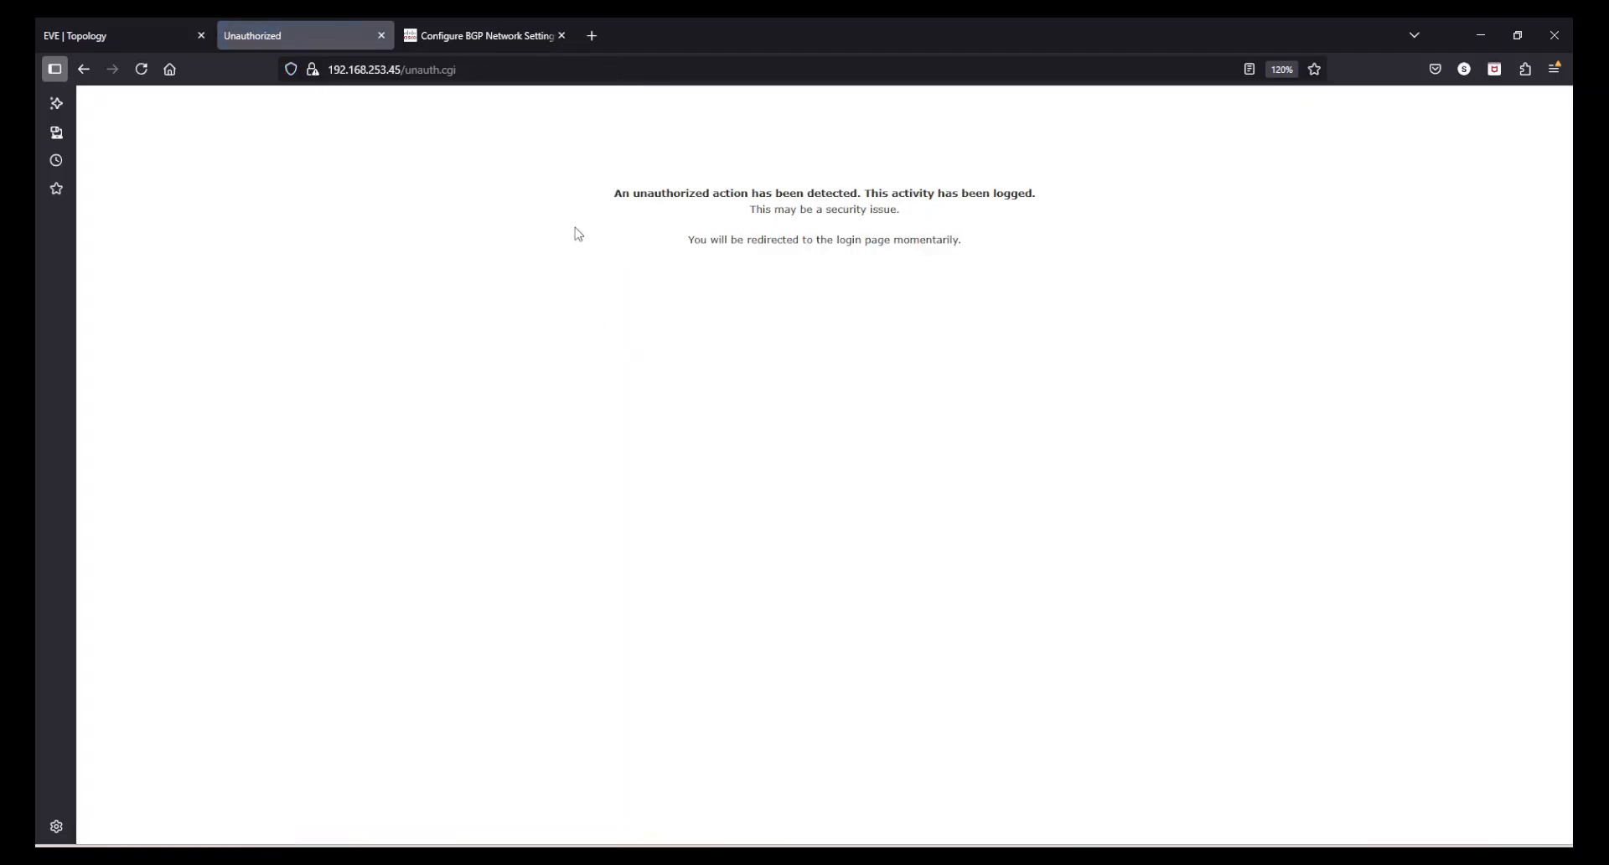
{"action": "left_click_drag", "start_coordinate": [612, 194], "coordinate": [997, 251]}
{"action": "left_click", "coordinate": [997, 251]}
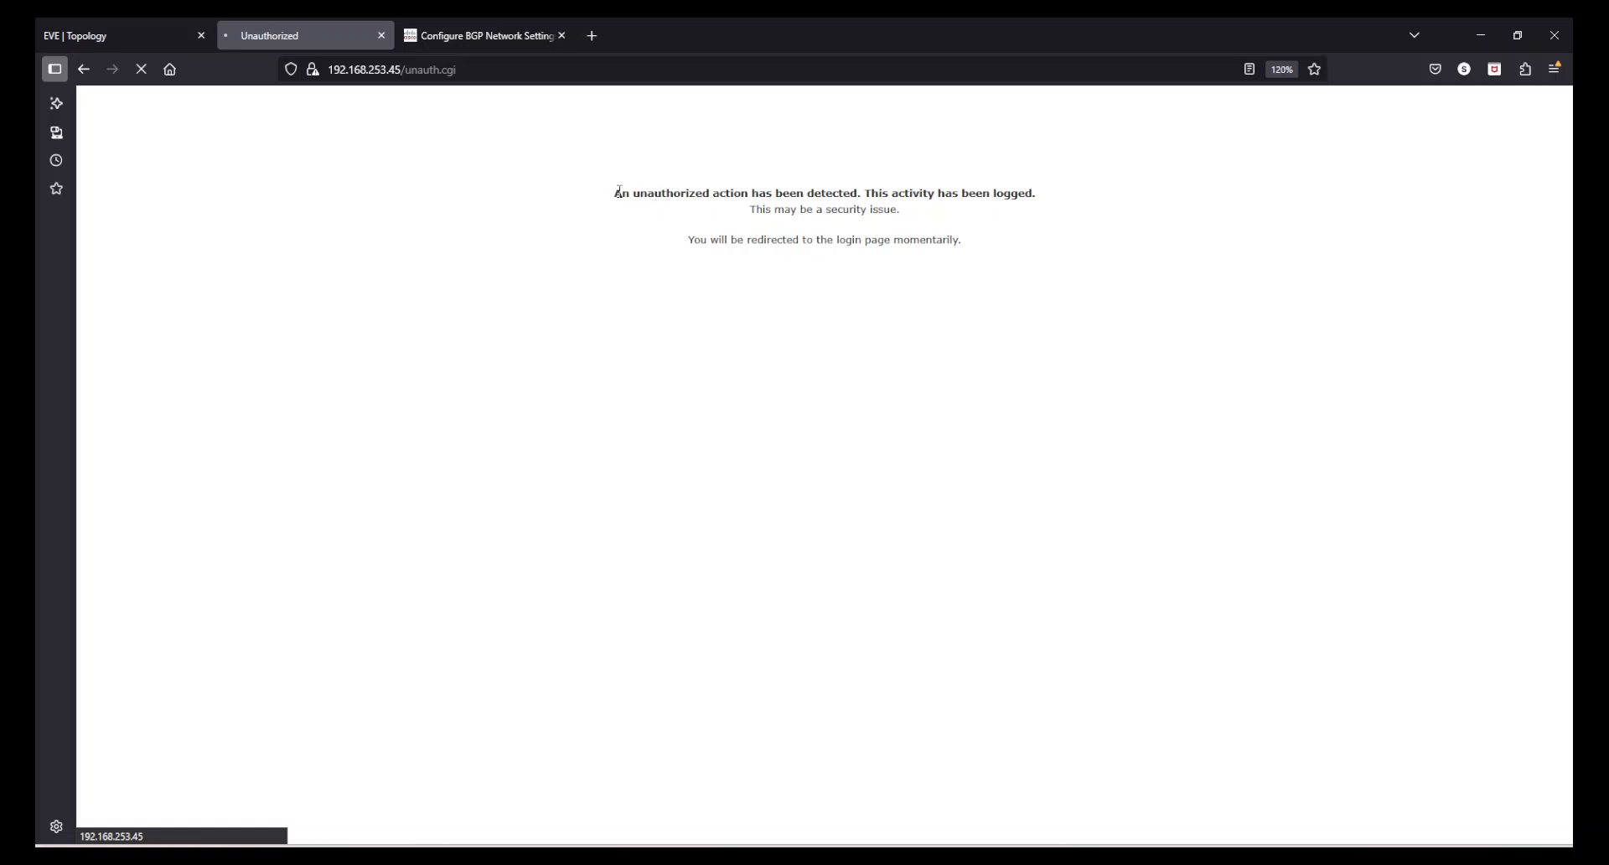
{"action": "left_click_drag", "start_coordinate": [619, 192], "coordinate": [996, 241]}
{"action": "left_click", "coordinate": [996, 240]}
{"action": "triple_click", "coordinate": [849, 236]}
{"action": "left_click", "coordinate": [809, 285]}
{"action": "left_click_drag", "start_coordinate": [409, 79], "coordinate": [514, 83]}
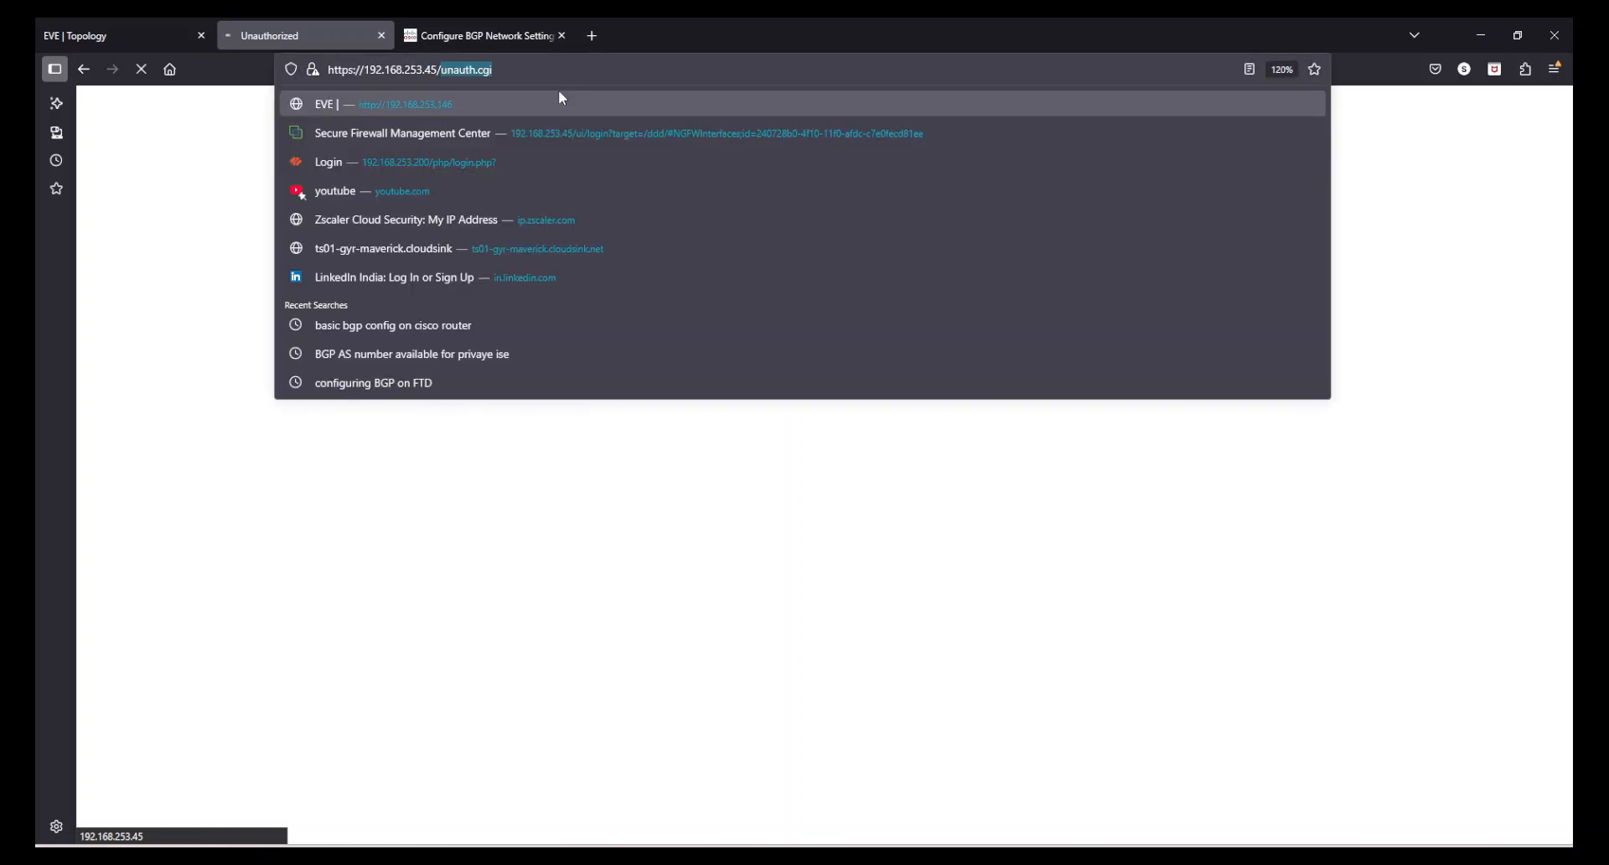
{"action": "key", "text": "BackSpace"}
{"action": "key", "text": "Return"}
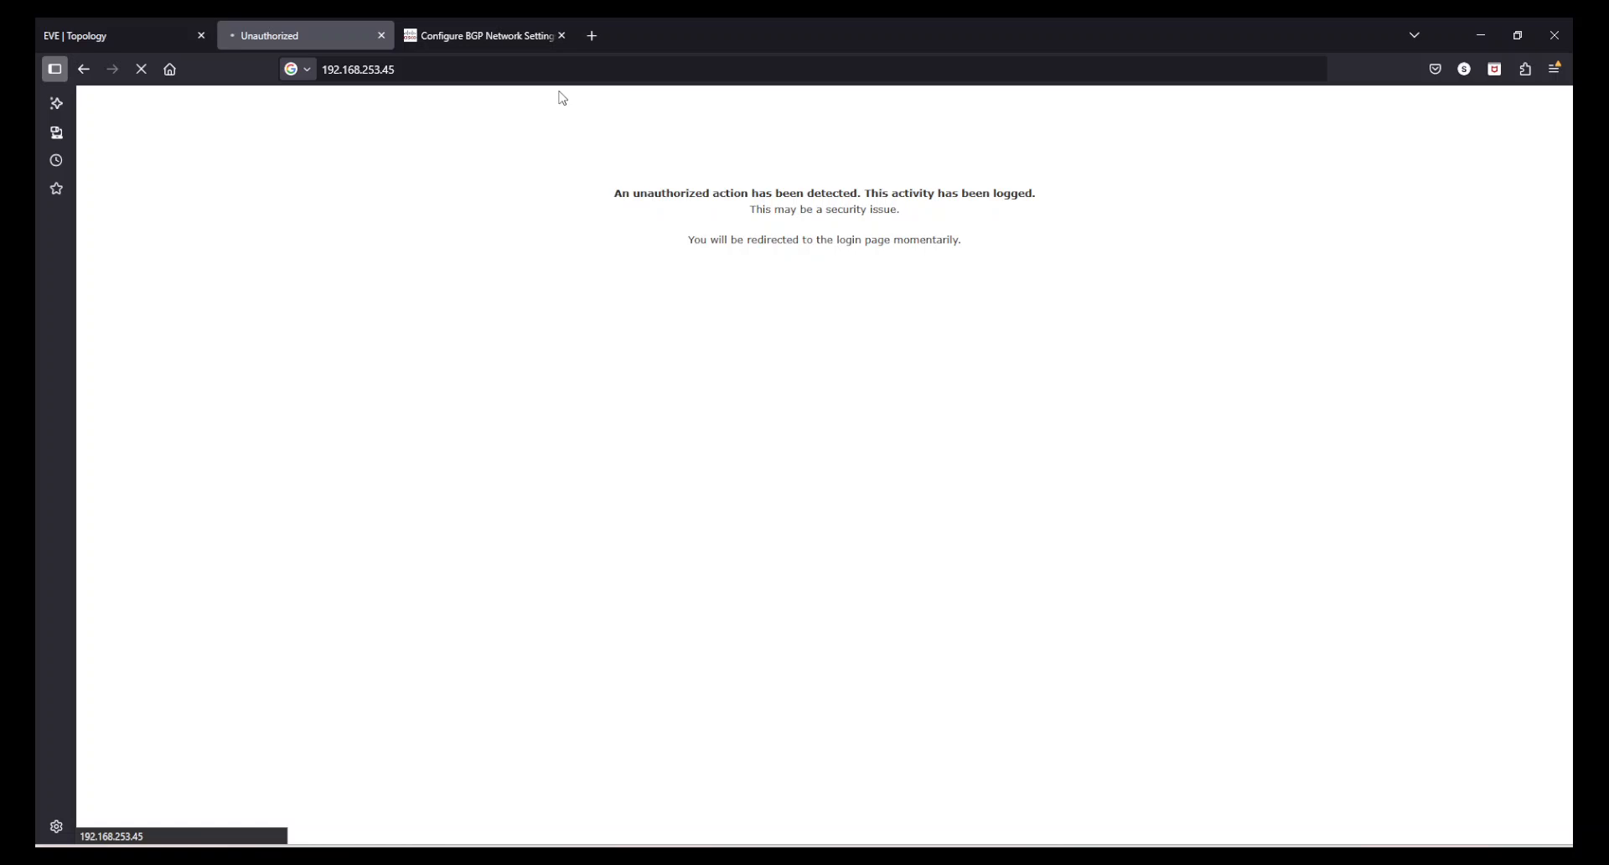
- Open the FTD-RoutedModeFMCManaged console from the EVE topology using the VNC application
{"action": "left_click", "coordinate": [160, 32]}
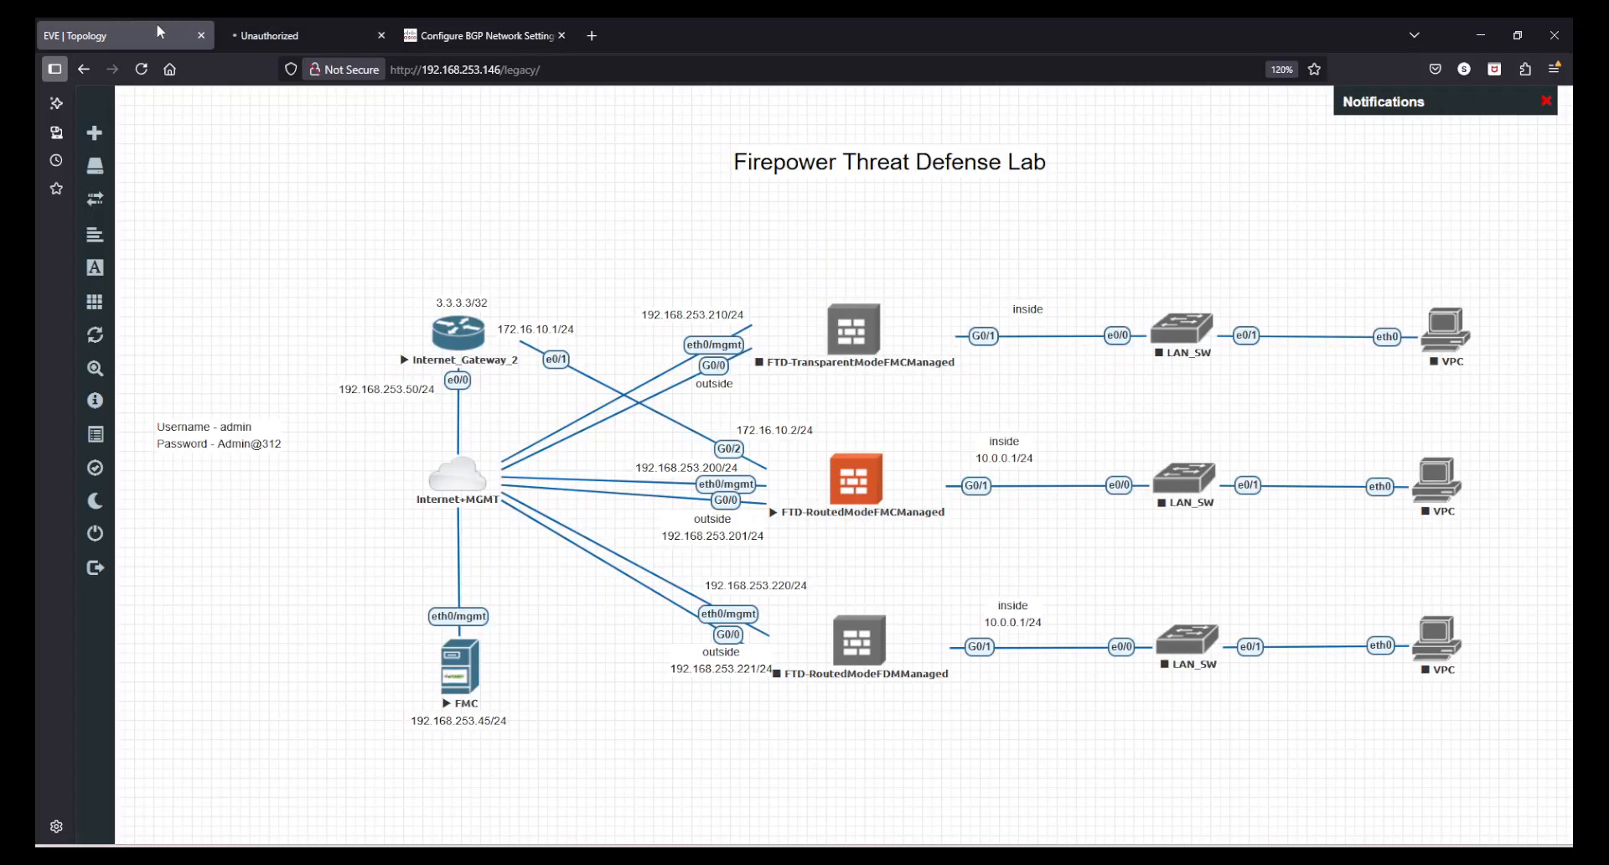
{"action": "left_click", "coordinate": [859, 486]}
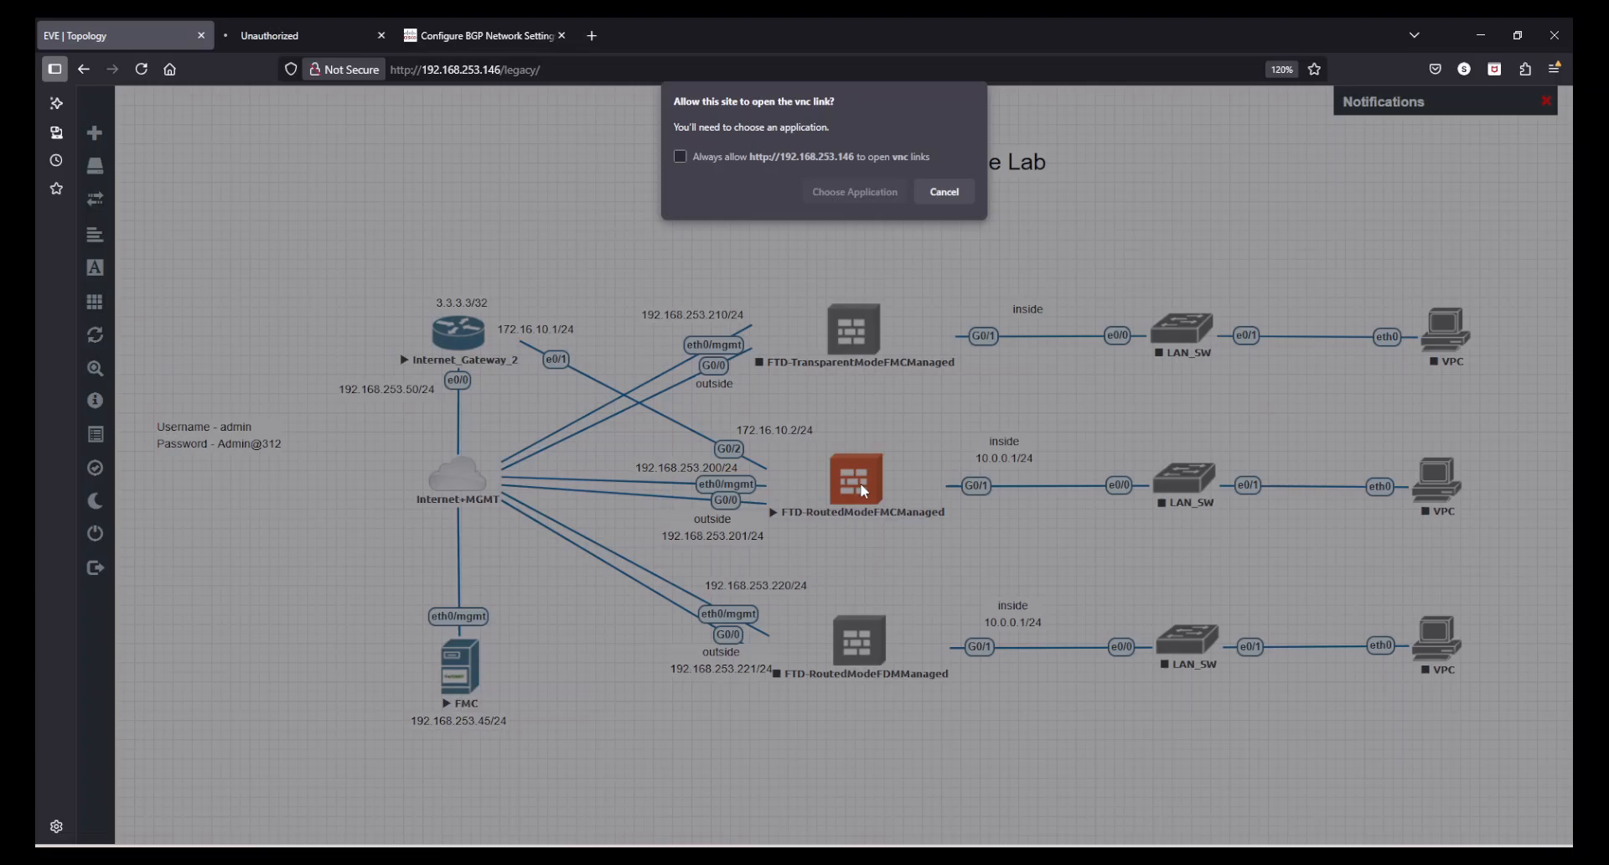
{"action": "left_click", "coordinate": [846, 198]}
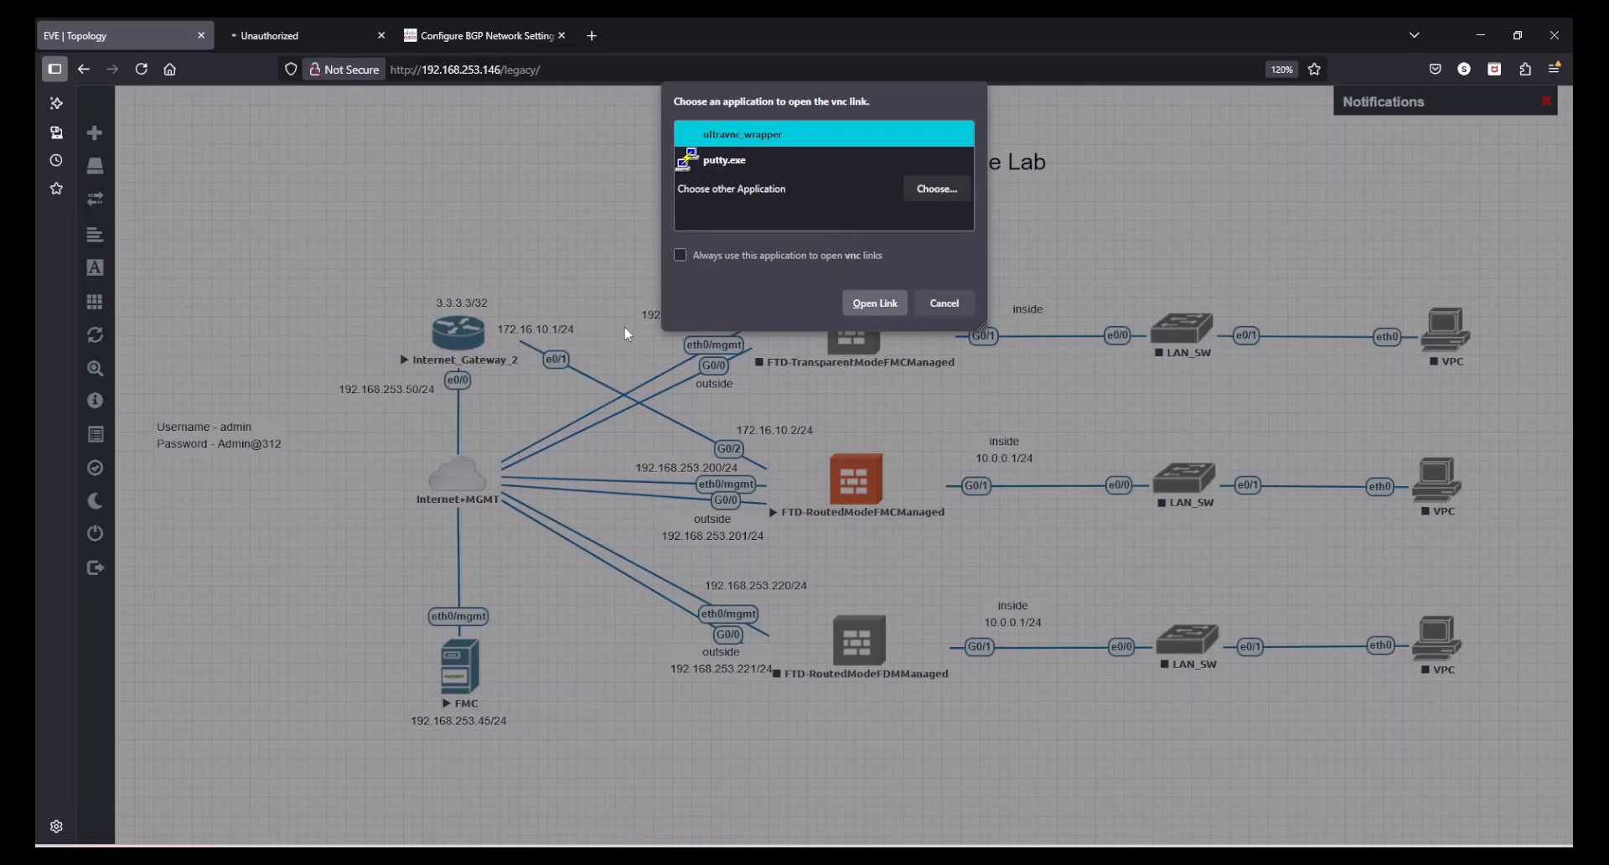
{"action": "left_click", "coordinate": [849, 298]}
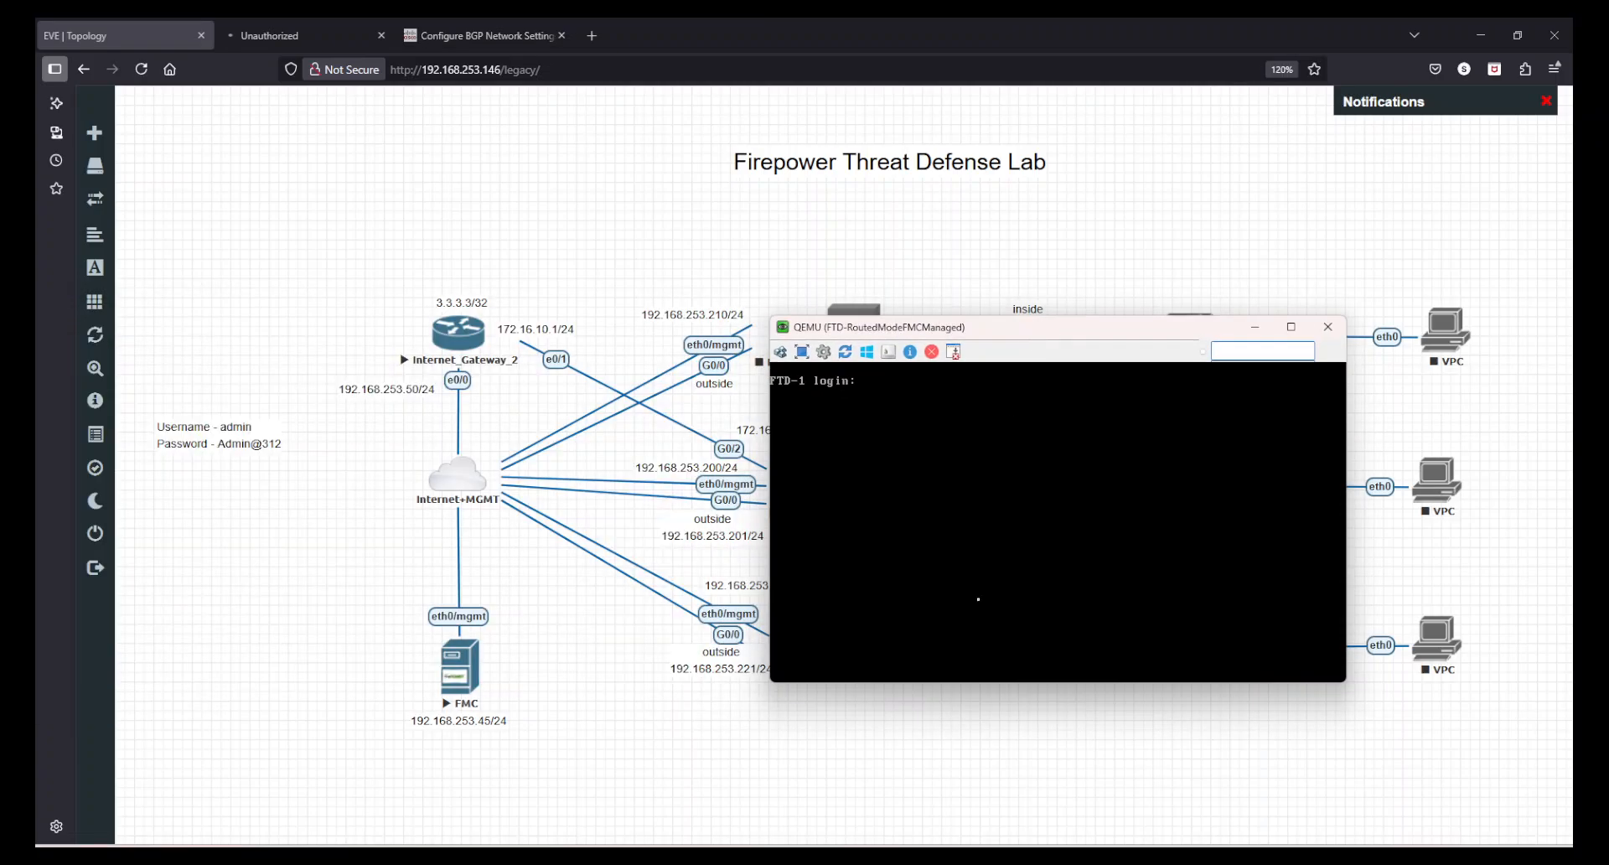
- Log in to FTD-1 as admin and enter the diagnostic CLI with system support diagnostic-cli
{"action": "type", "text": "admin"}
{"action": "key", "text": "Return"}
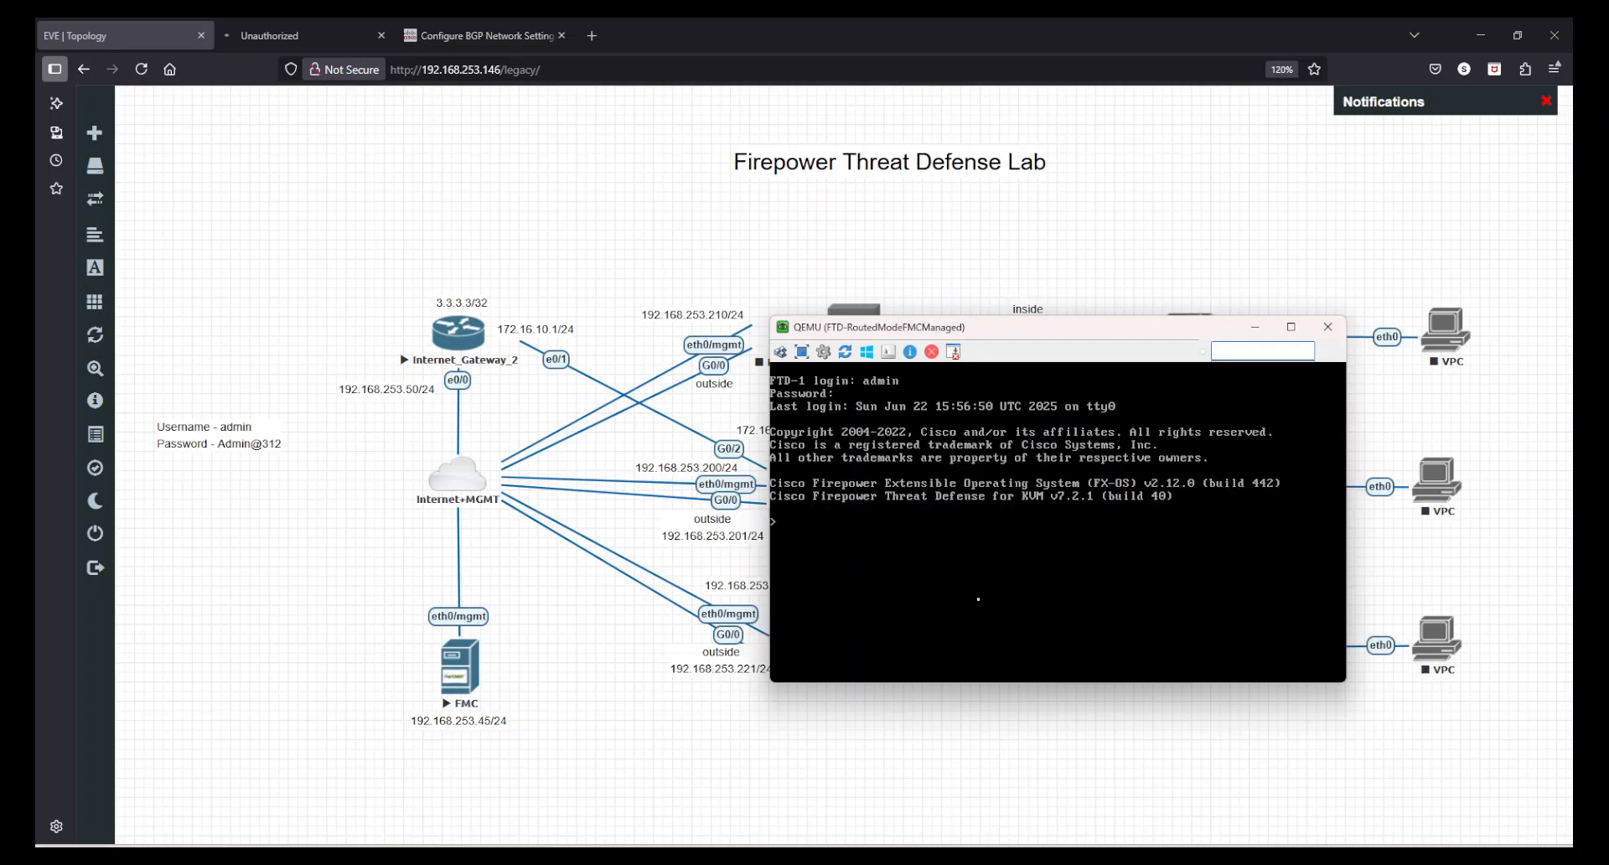
{"action": "type", "text": "ystem support diagnostic-cli"}
{"action": "key", "text": "Return"}
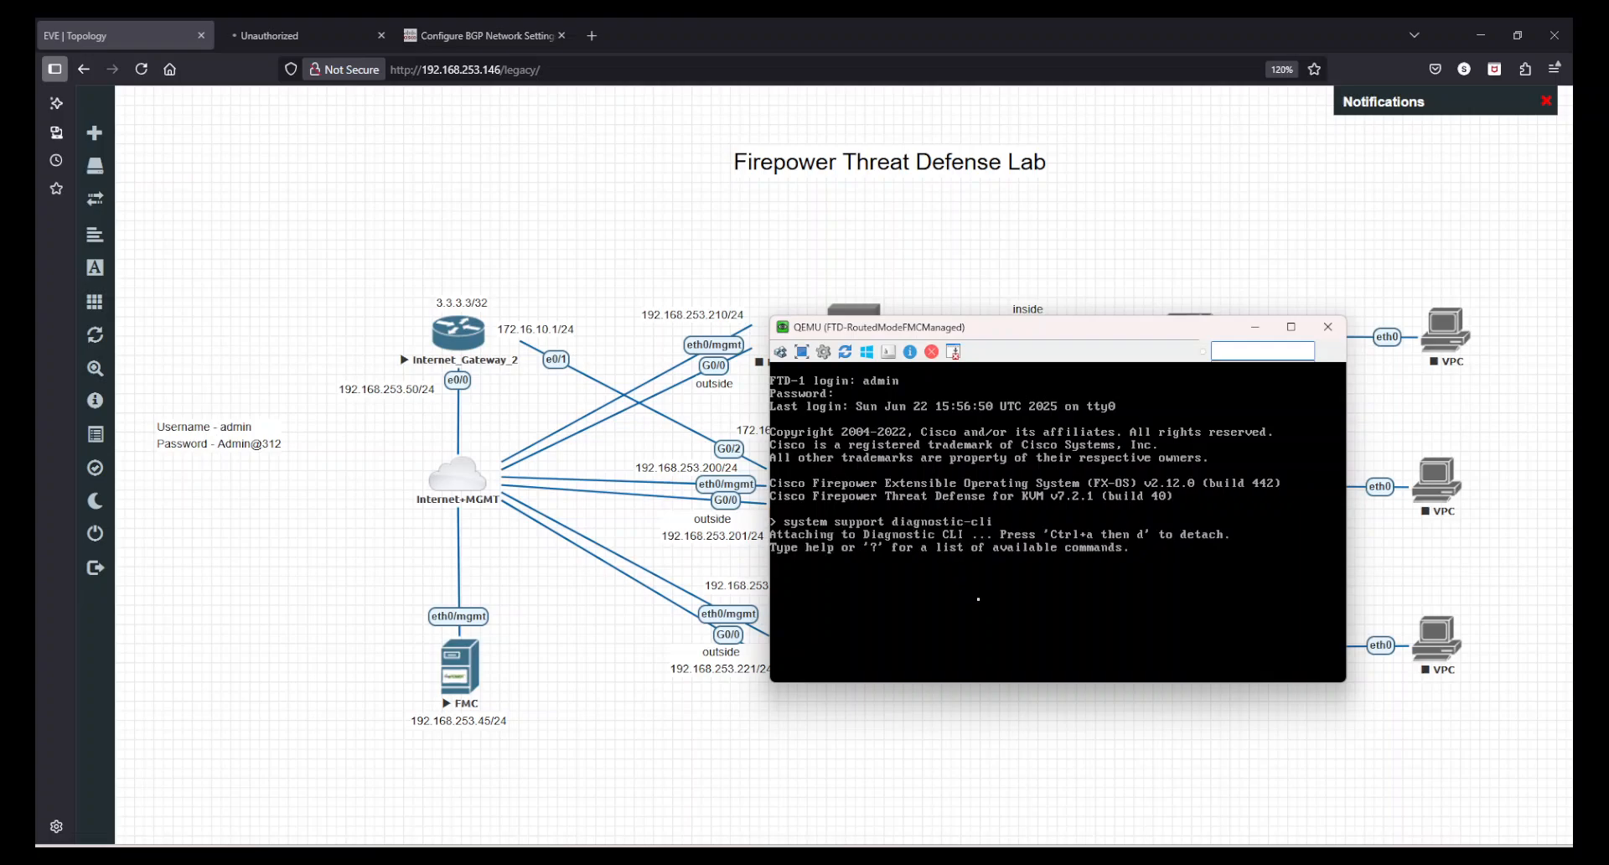
- Enter privileged mode and run show route on FTD-1 to examine the BGP route to 3.3.3.3
{"action": "type", "text": "en"}
{"action": "key", "text": "Return"}
{"action": "key", "text": "Return"}
{"action": "type", "text": "show ip"}
{"action": "key", "text": "BackSpace"}
{"action": "key", "text": "BackSpace"}
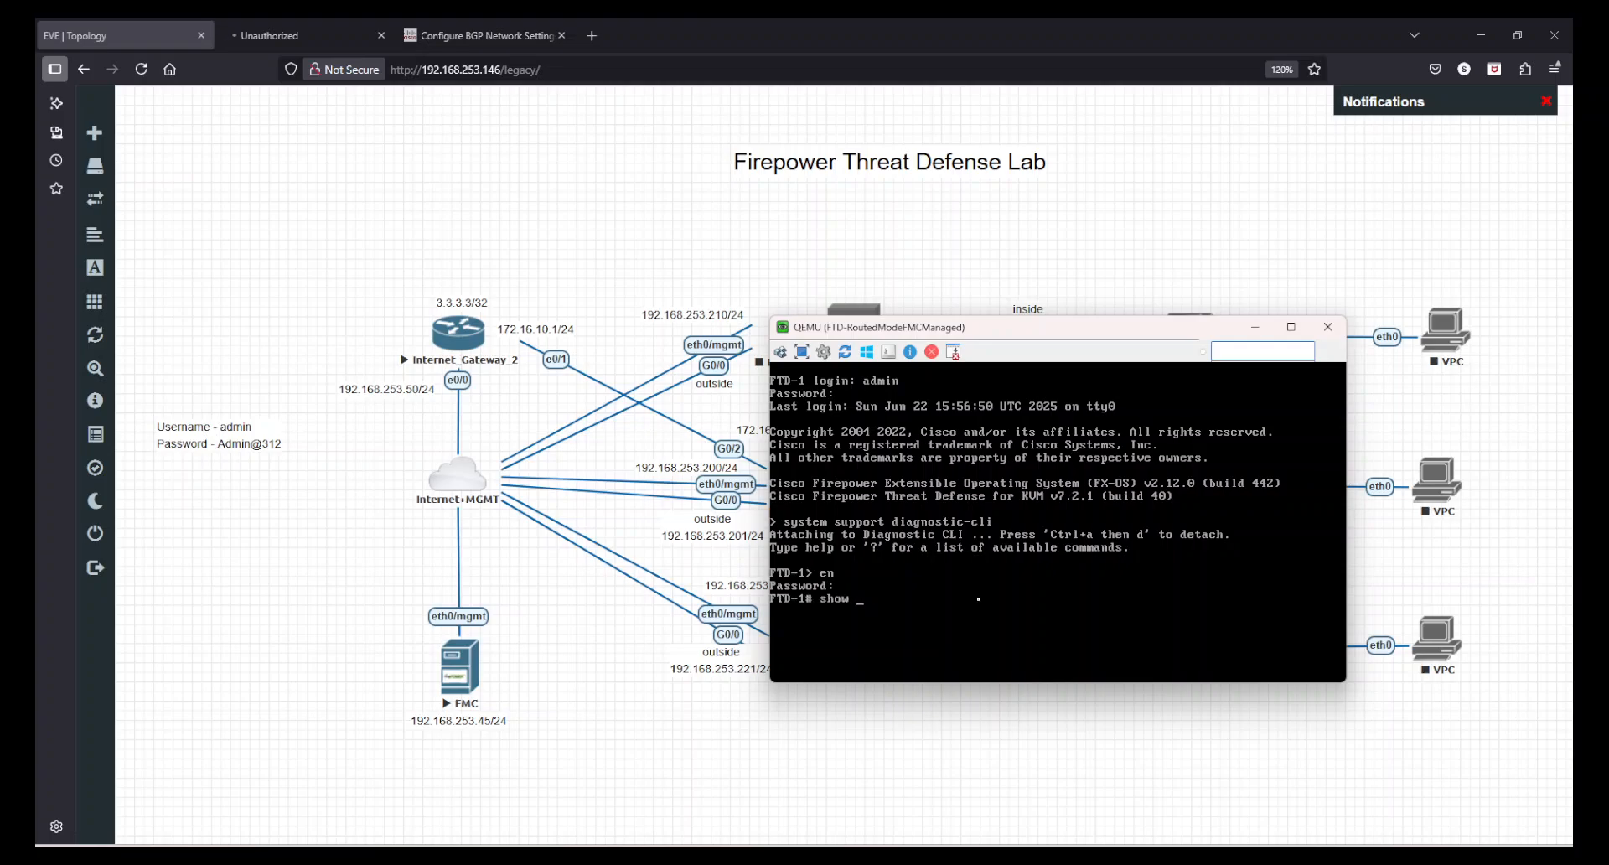
{"action": "type", "text": "route"}
{"action": "key", "text": "Return"}
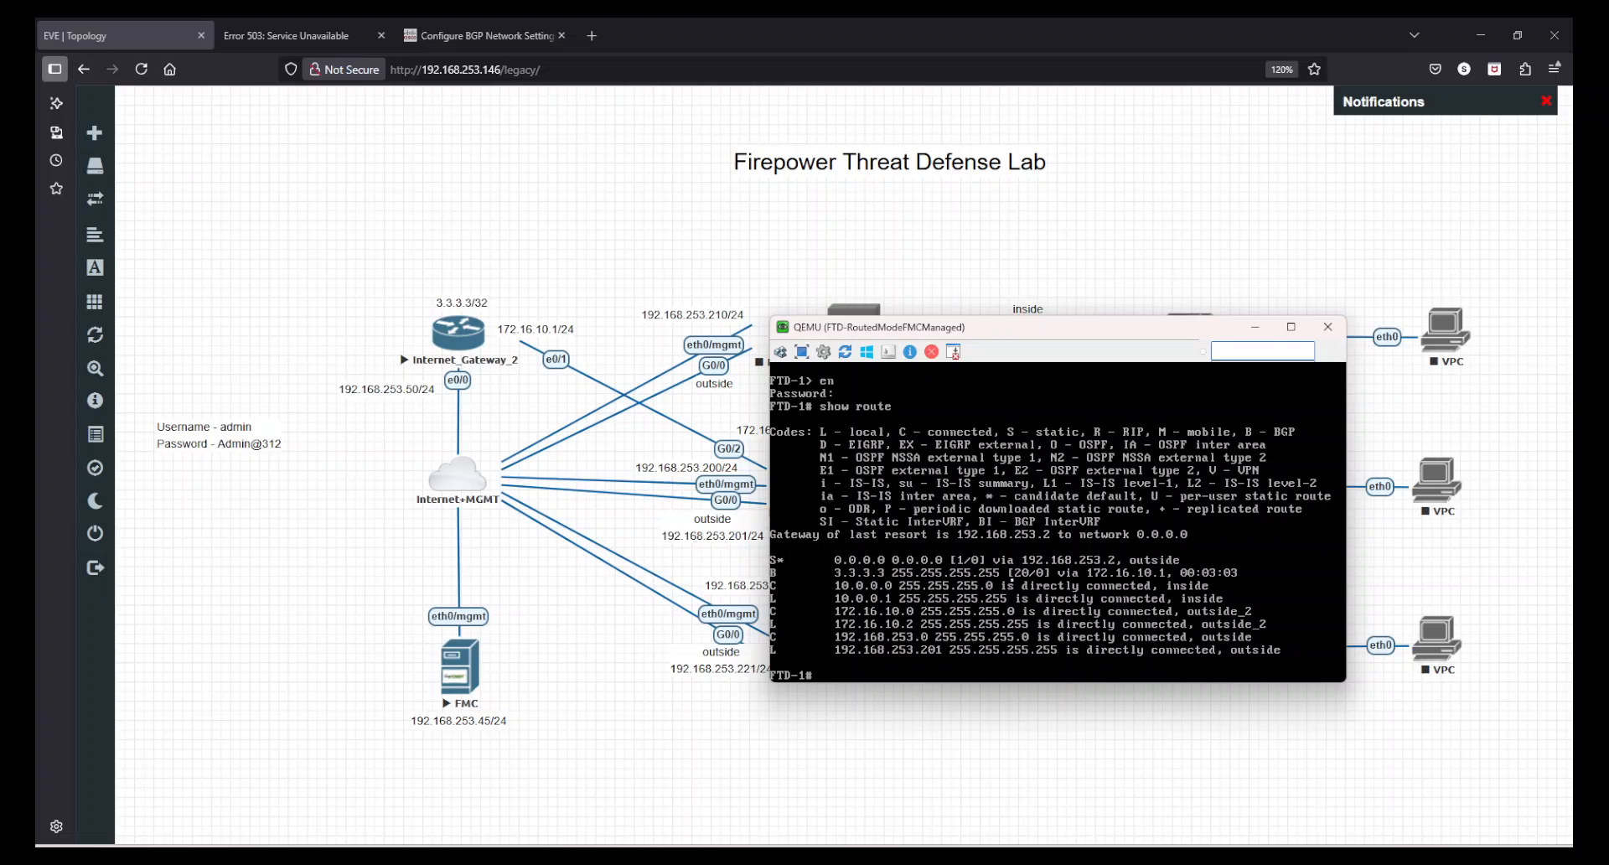
- Exit the diagnostic CLI, log out of FTD-1 and close the console window
{"action": "type", "text": "exit"}
{"action": "key", "text": "Return"}
{"action": "type", "text": "exit"}
{"action": "key", "text": "Return"}
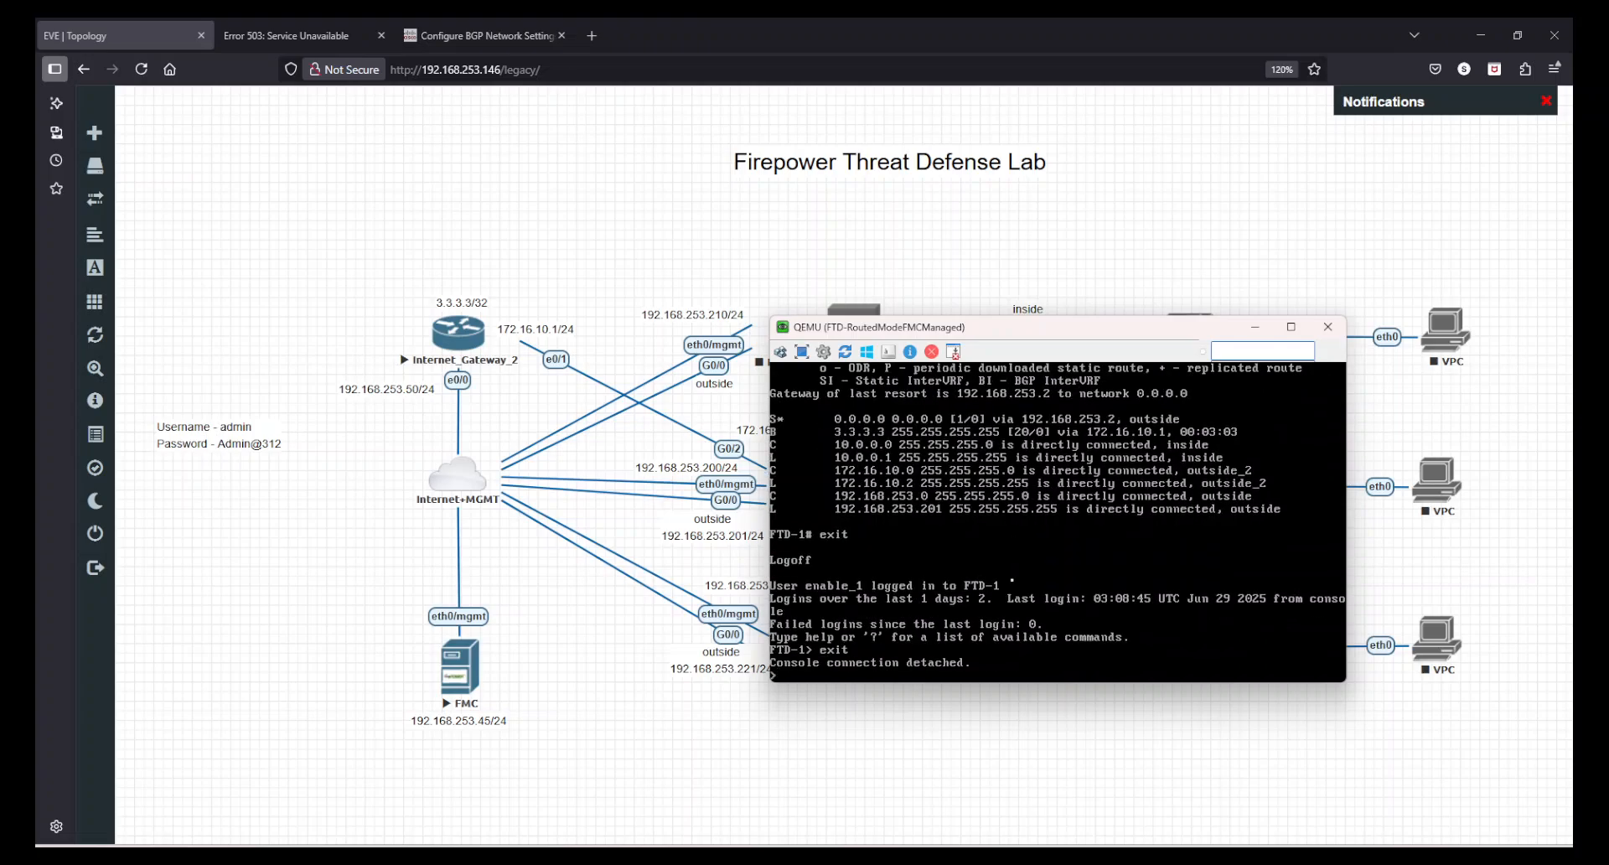
{"action": "type", "text": "exit"}
{"action": "key", "text": "Return"}
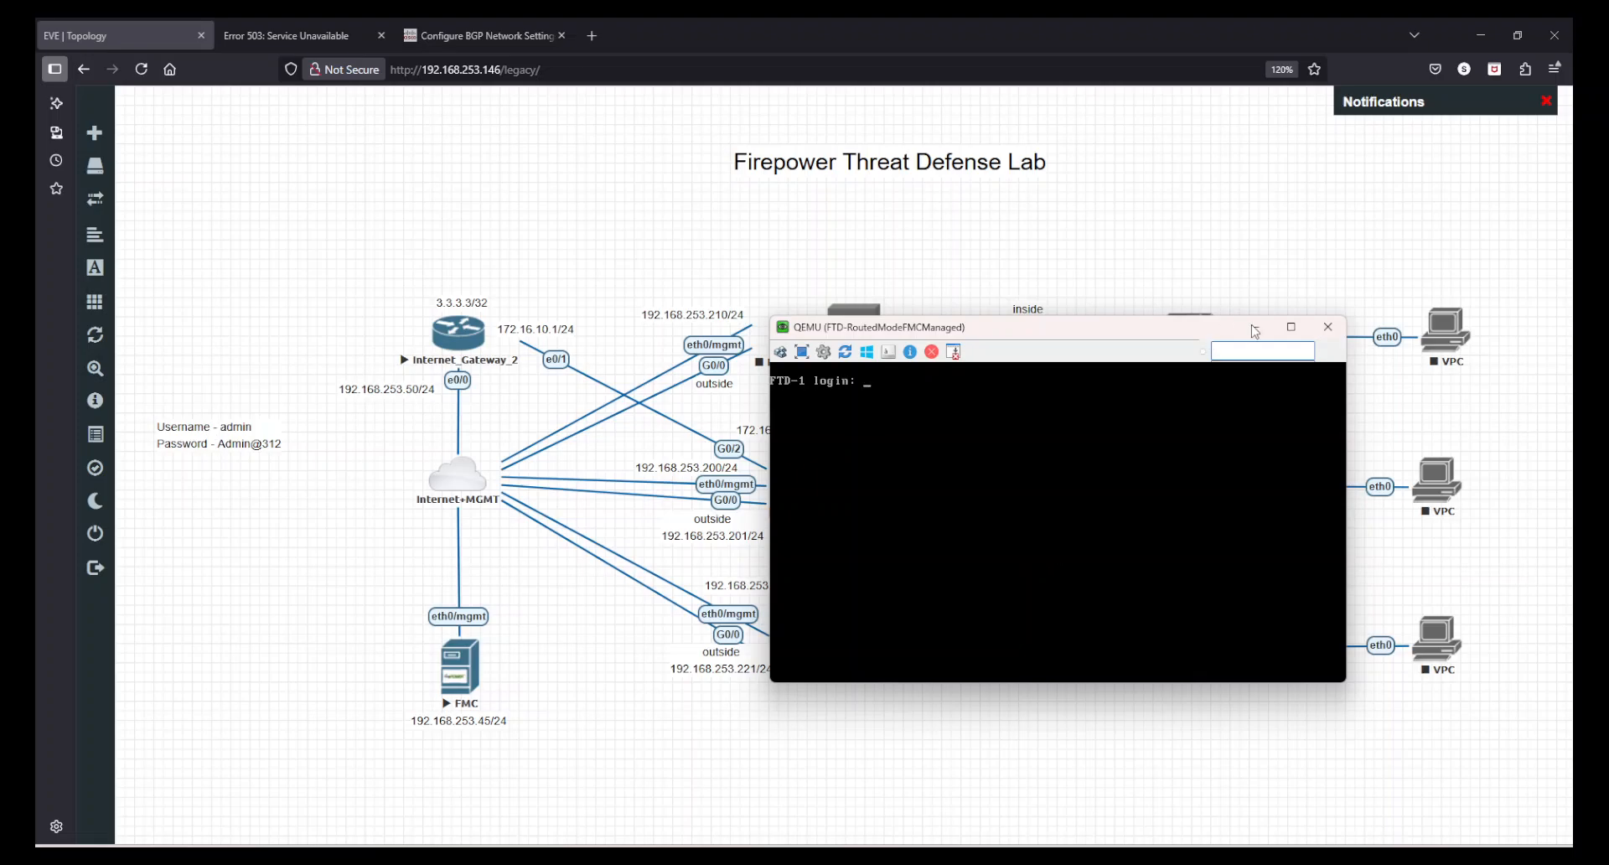
{"action": "left_click", "coordinate": [1328, 326]}
- Return to the Firewall Management Center tab and try reloading its address without the login path
{"action": "left_click", "coordinate": [285, 35]}
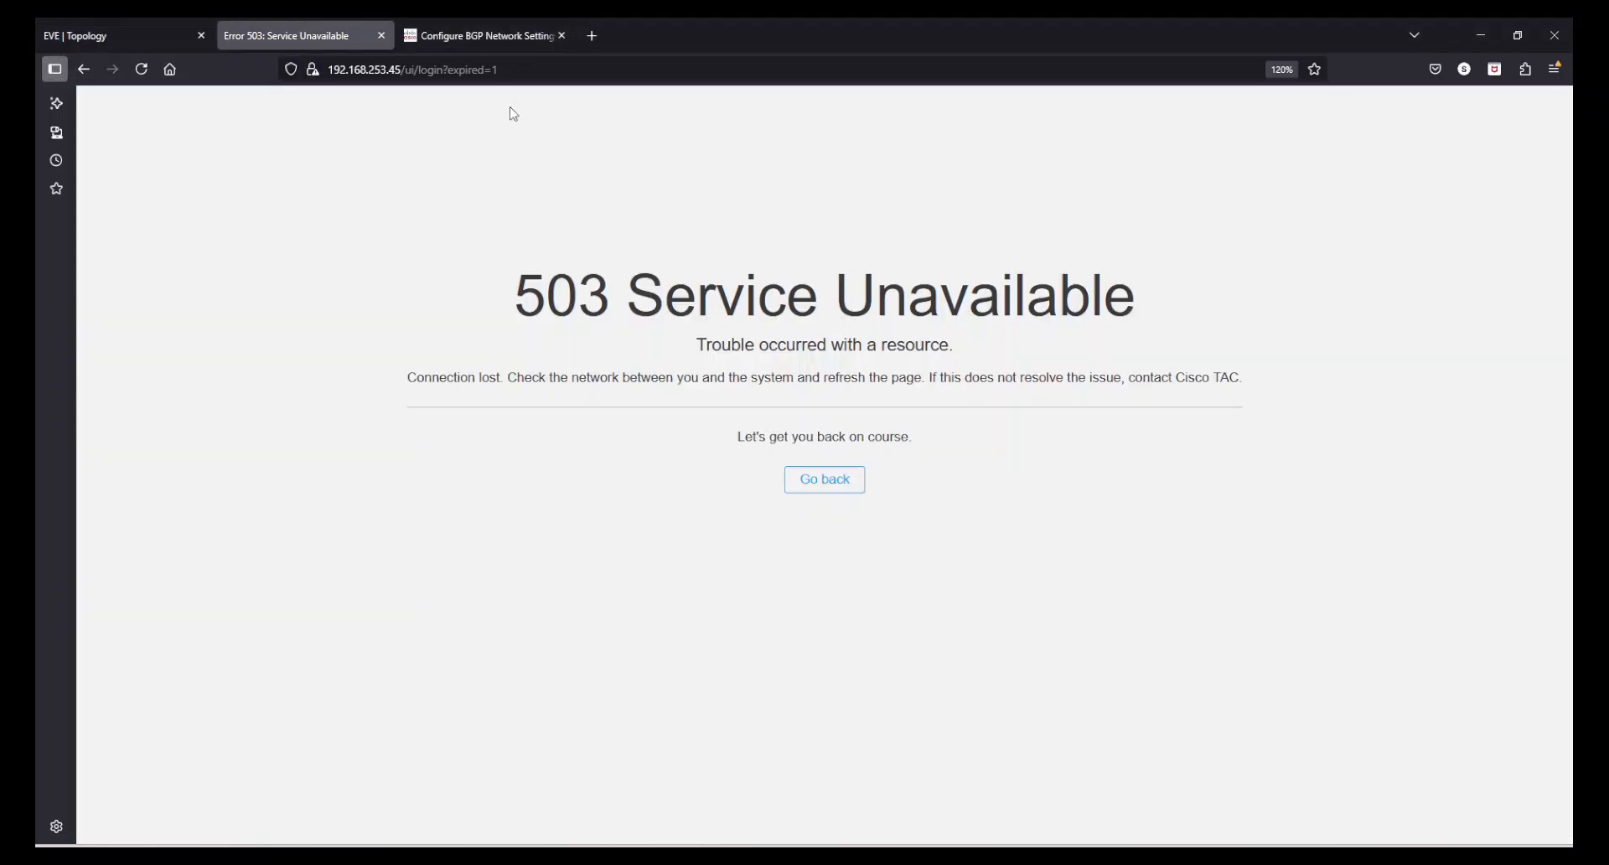
{"action": "left_click_drag", "start_coordinate": [442, 69], "coordinate": [732, 66]}
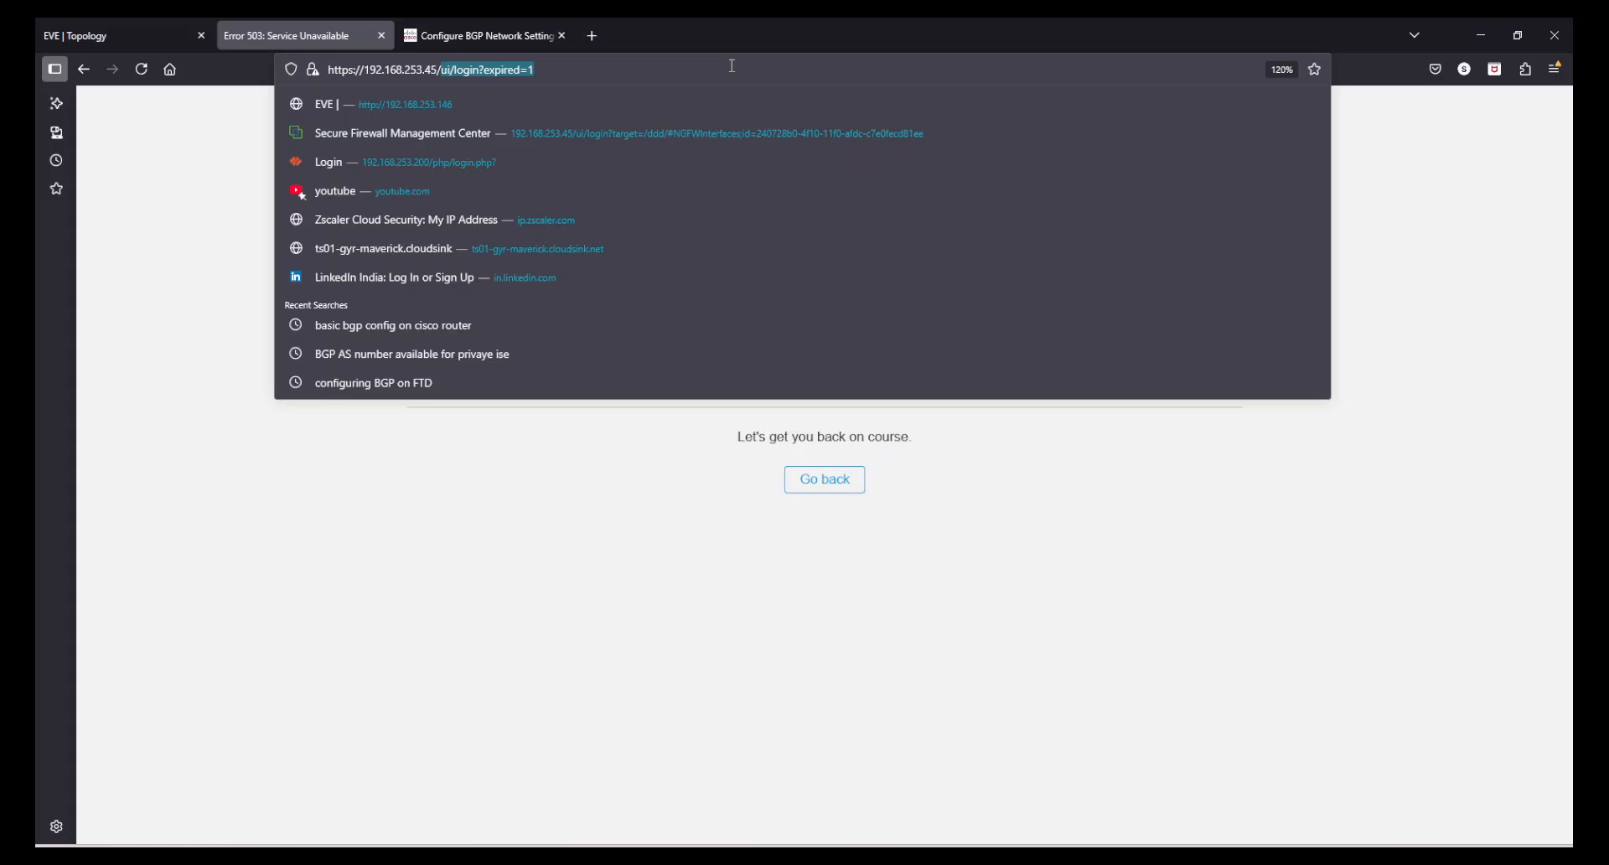
{"action": "key", "text": "BackSpace"}
{"action": "key", "text": "Return"}
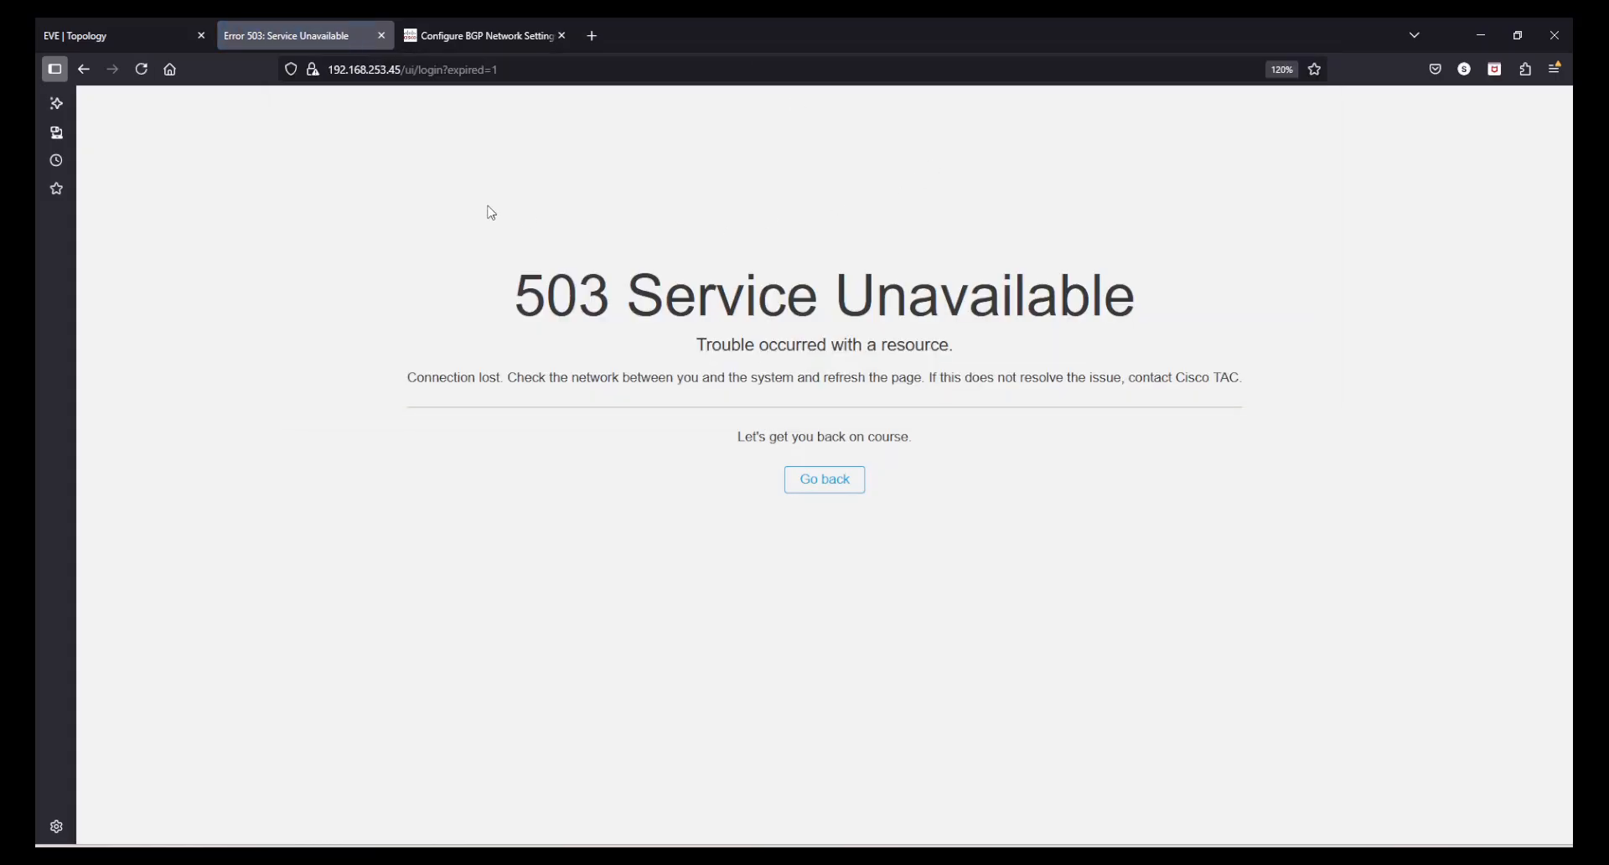
- Try going back from the service-unavailable page, then close the Firewall Management Center error tab
{"action": "left_click_drag", "start_coordinate": [491, 213], "coordinate": [997, 385]}
{"action": "left_click", "coordinate": [1001, 388]}
{"action": "left_click", "coordinate": [838, 482]}
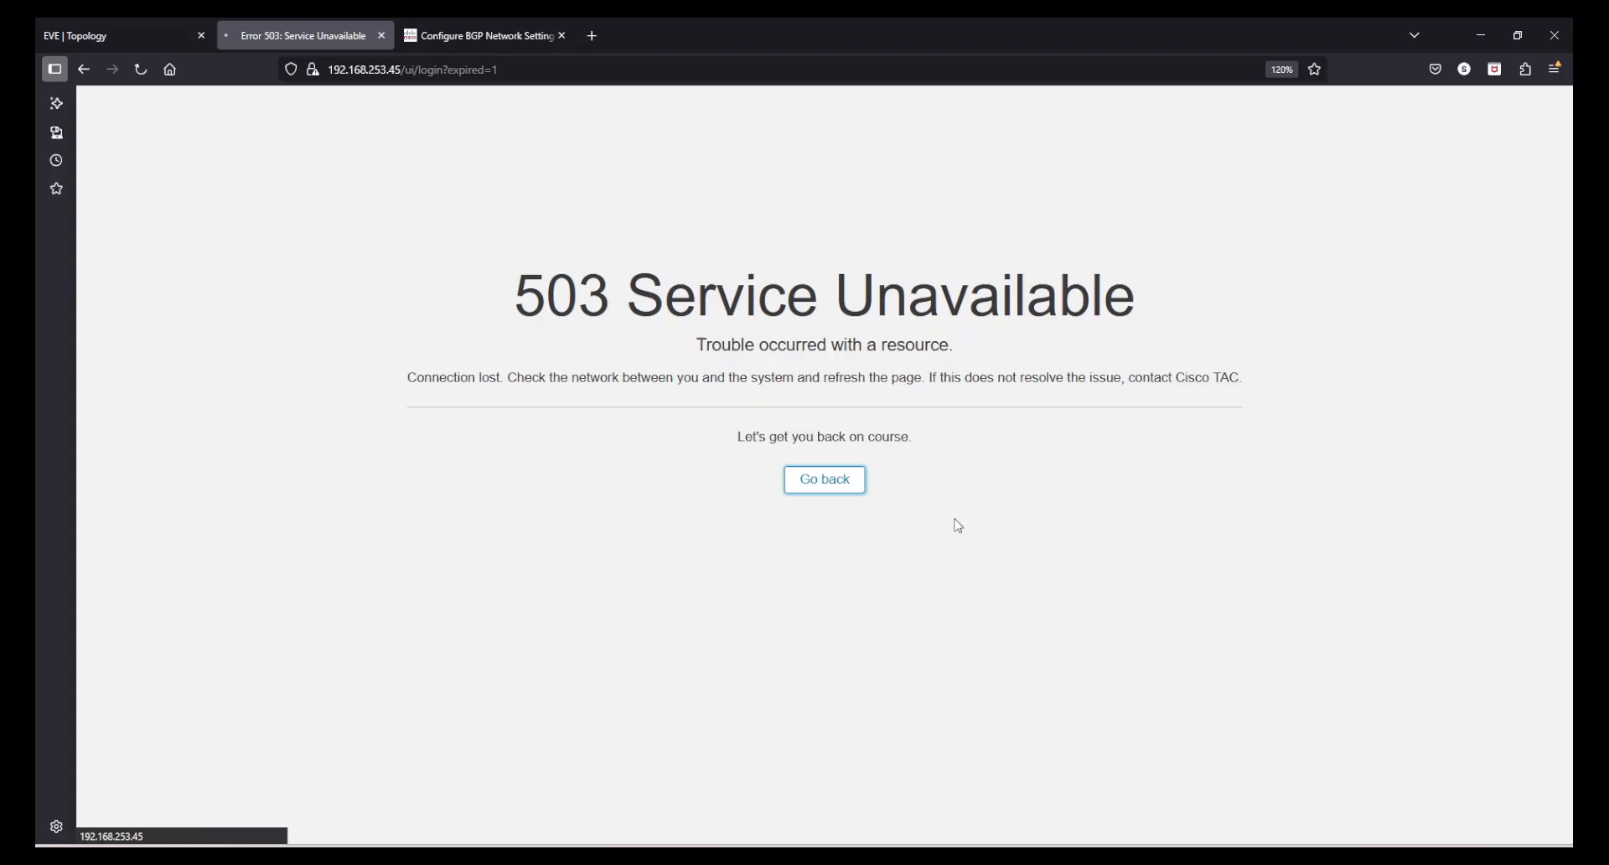
{"action": "left_click", "coordinate": [381, 35]}
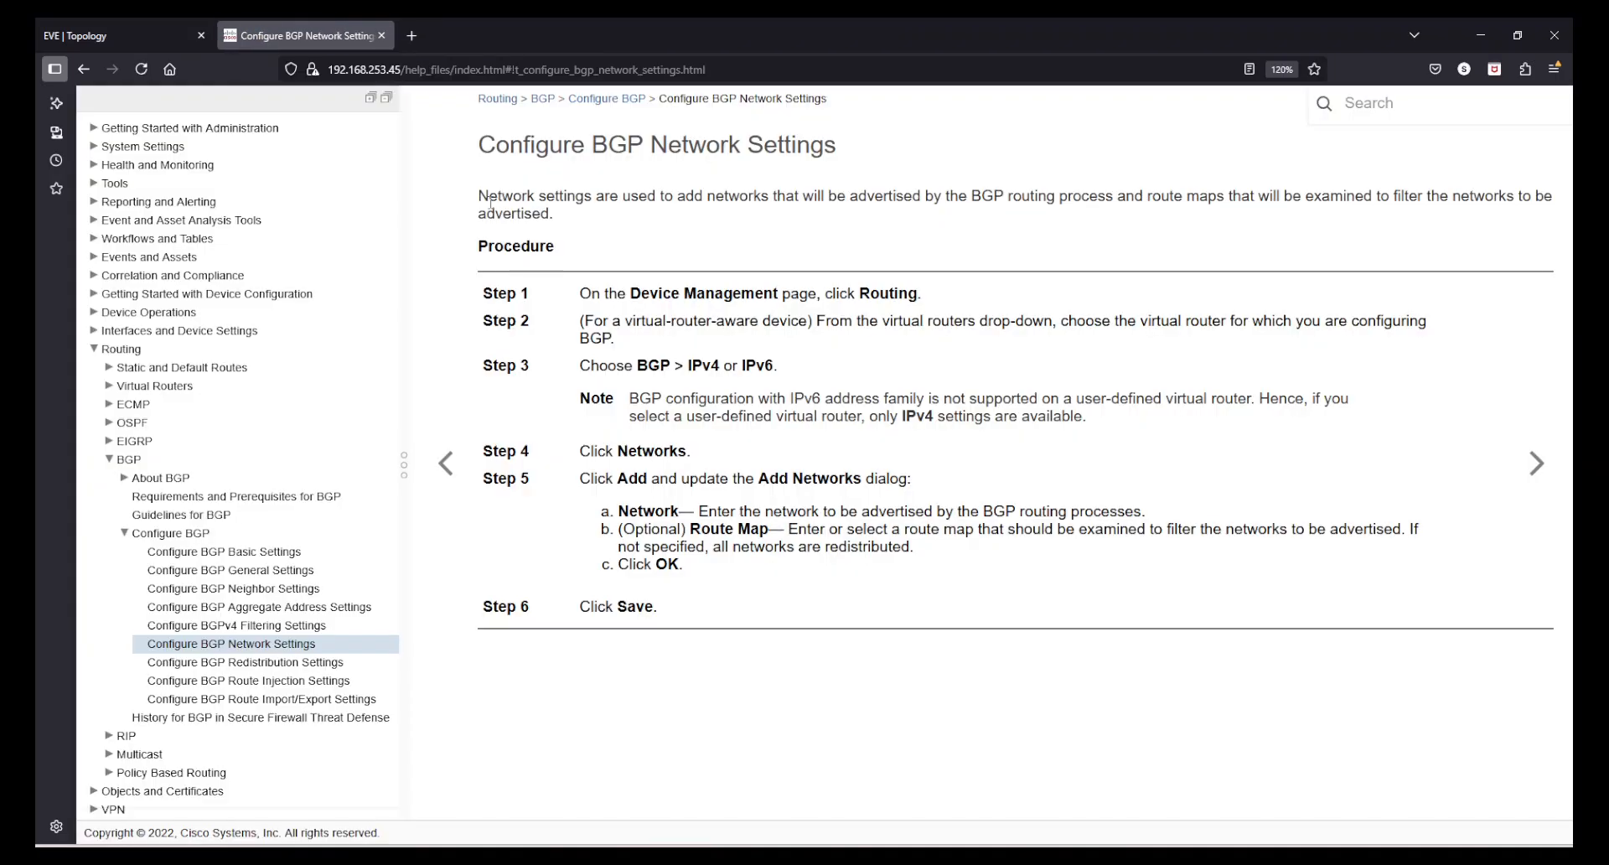
- Switch to the Internet_Gateway_2 console and enable ICMP packet debugging with debug ip icmp
{"action": "left_click", "coordinate": [86, 27]}
{"action": "left_click", "coordinate": [1006, 856]}
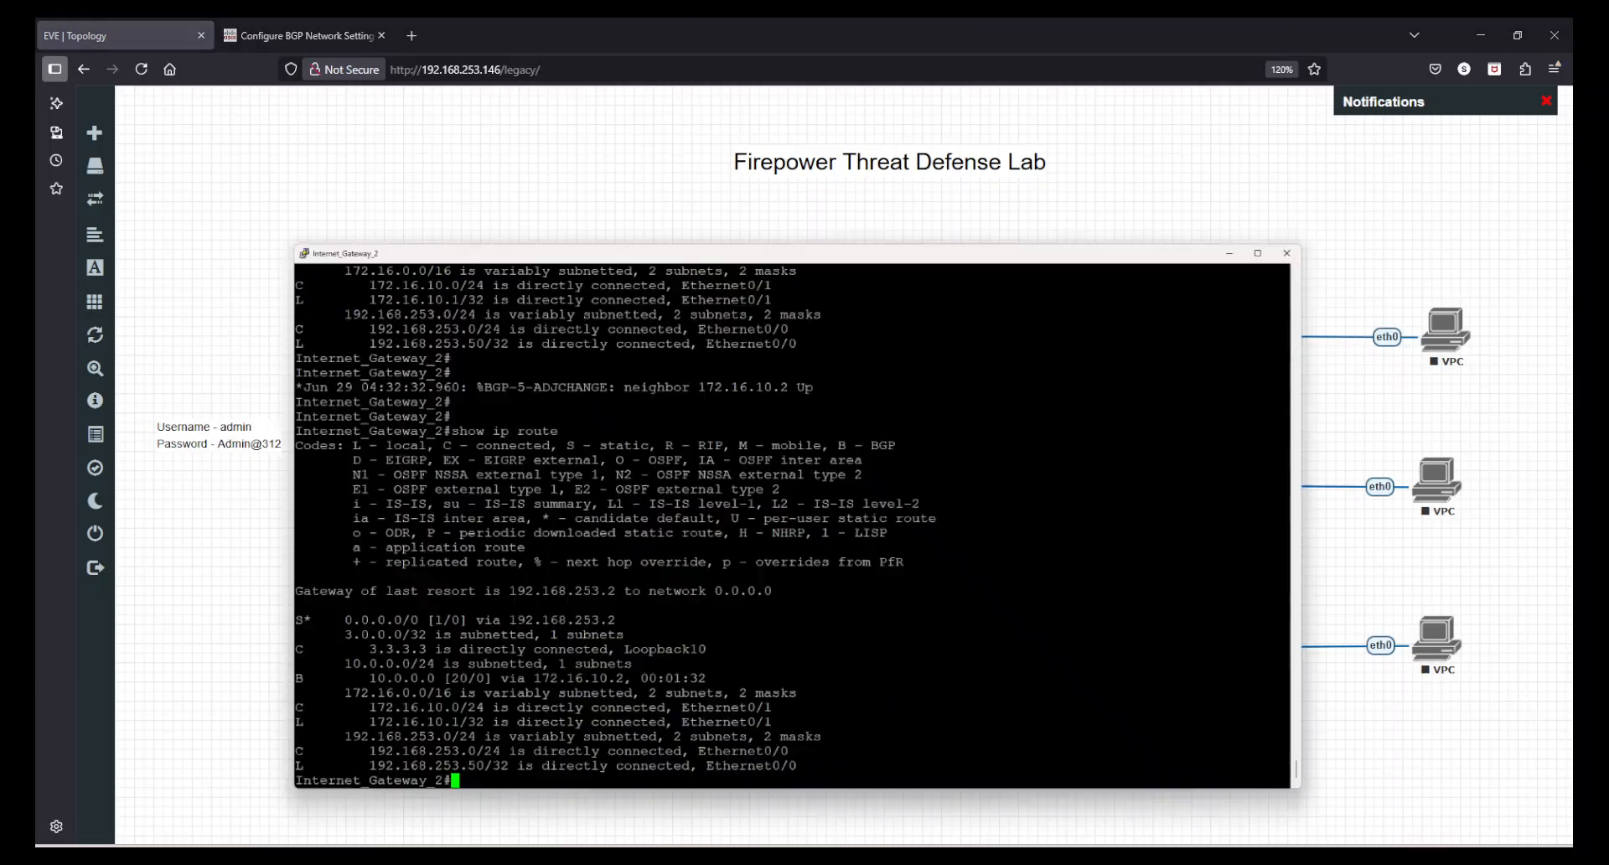
{"action": "type", "text": "deb"}
{"action": "key", "text": "Tab"}
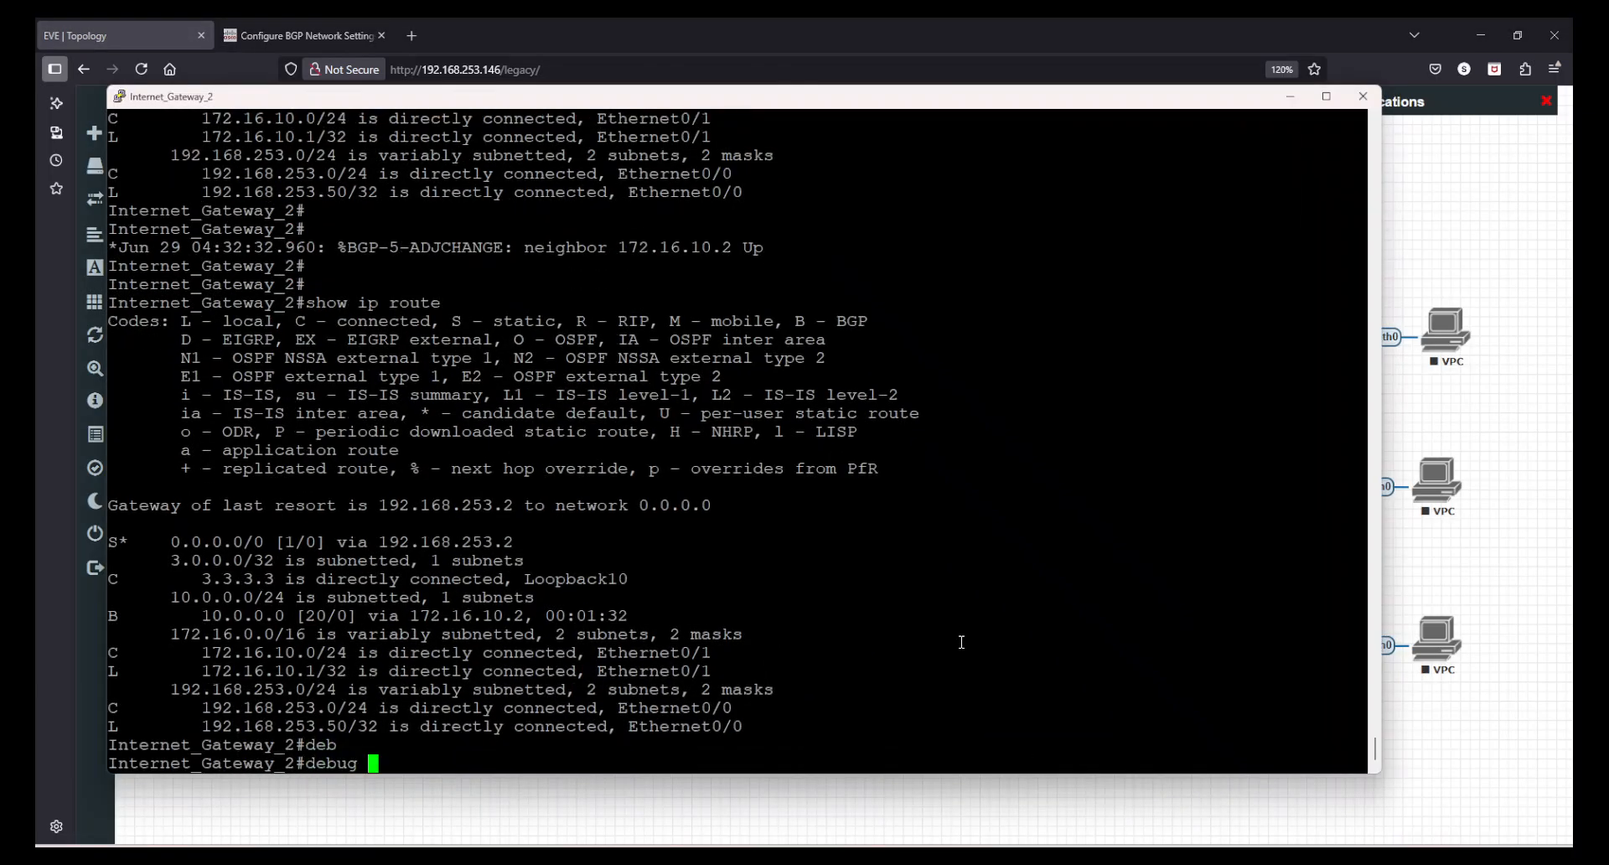
{"action": "type", "text": "ip icmp"}
{"action": "key", "text": "Return"}
{"action": "key", "text": "Return"}
{"action": "key", "text": "Return"}
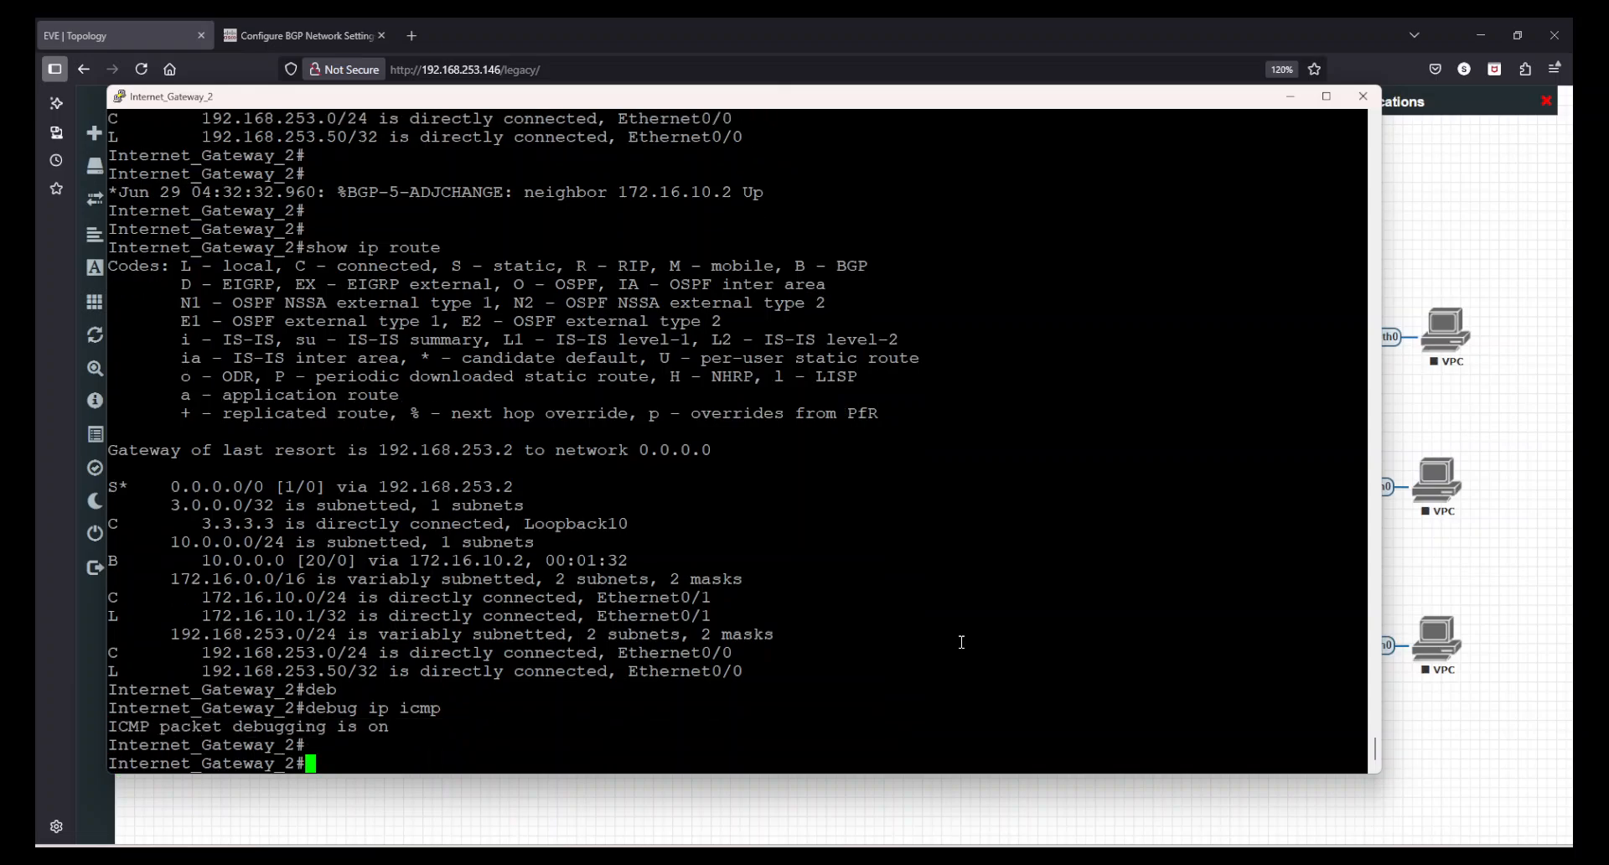
- Start the LAN_SW switch and the VPC attached to FTD-RoutedModeFMCManaged's inside network
{"action": "left_click", "coordinate": [1546, 564]}
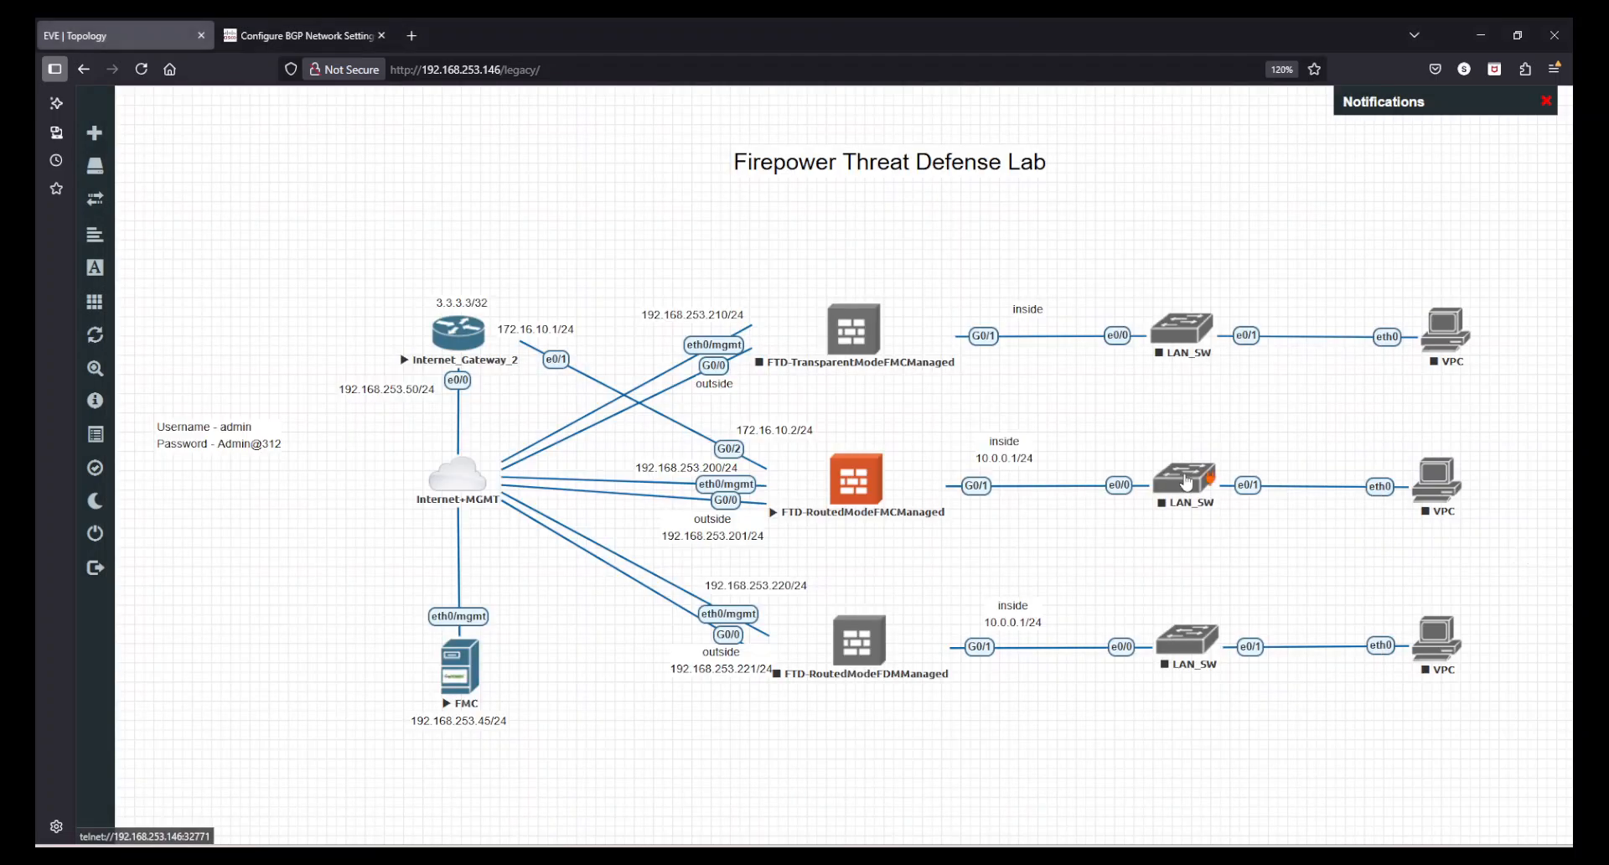
{"action": "right_click", "coordinate": [1192, 478]}
{"action": "left_click", "coordinate": [1207, 516]}
{"action": "right_click", "coordinate": [1438, 490]}
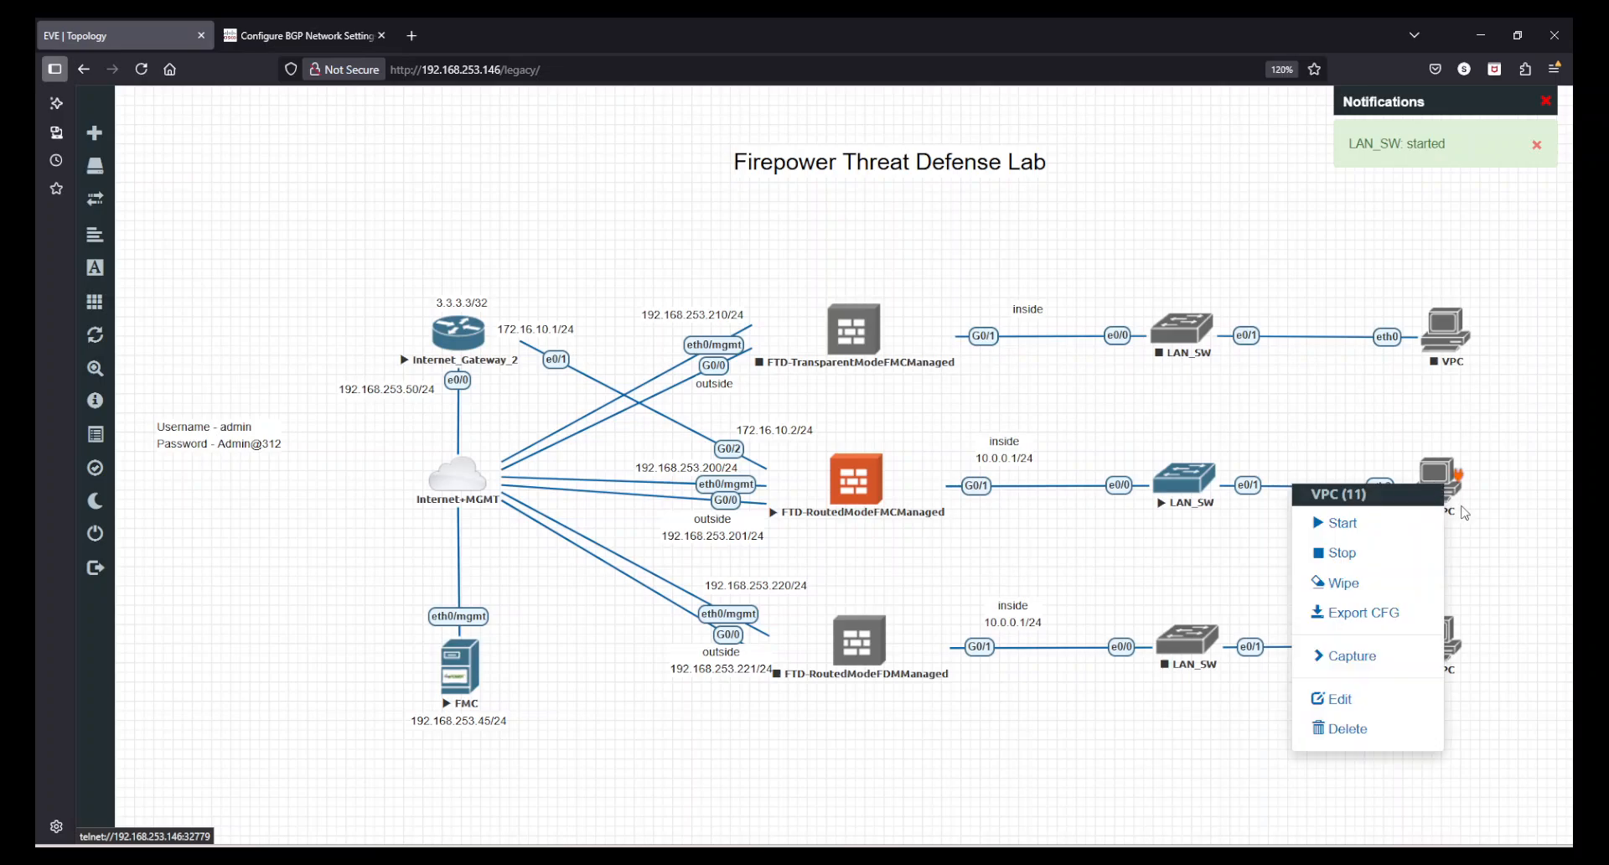
{"action": "left_click", "coordinate": [1410, 529]}
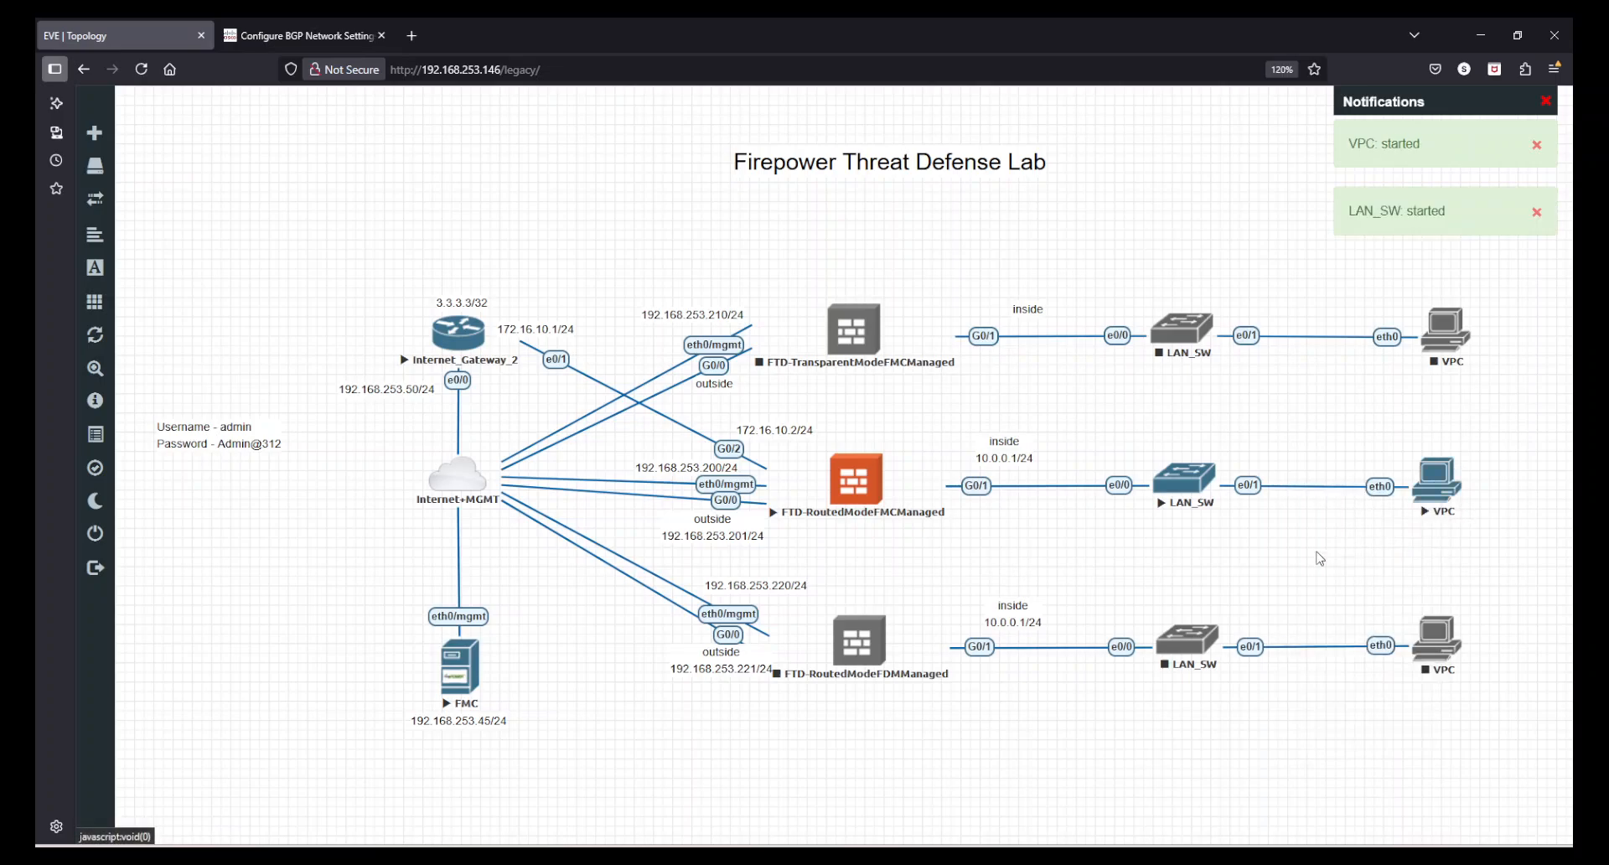
- Open the Firewall Management Center at 192.168.253.45 in a new browser tab
{"action": "left_click", "coordinate": [409, 34]}
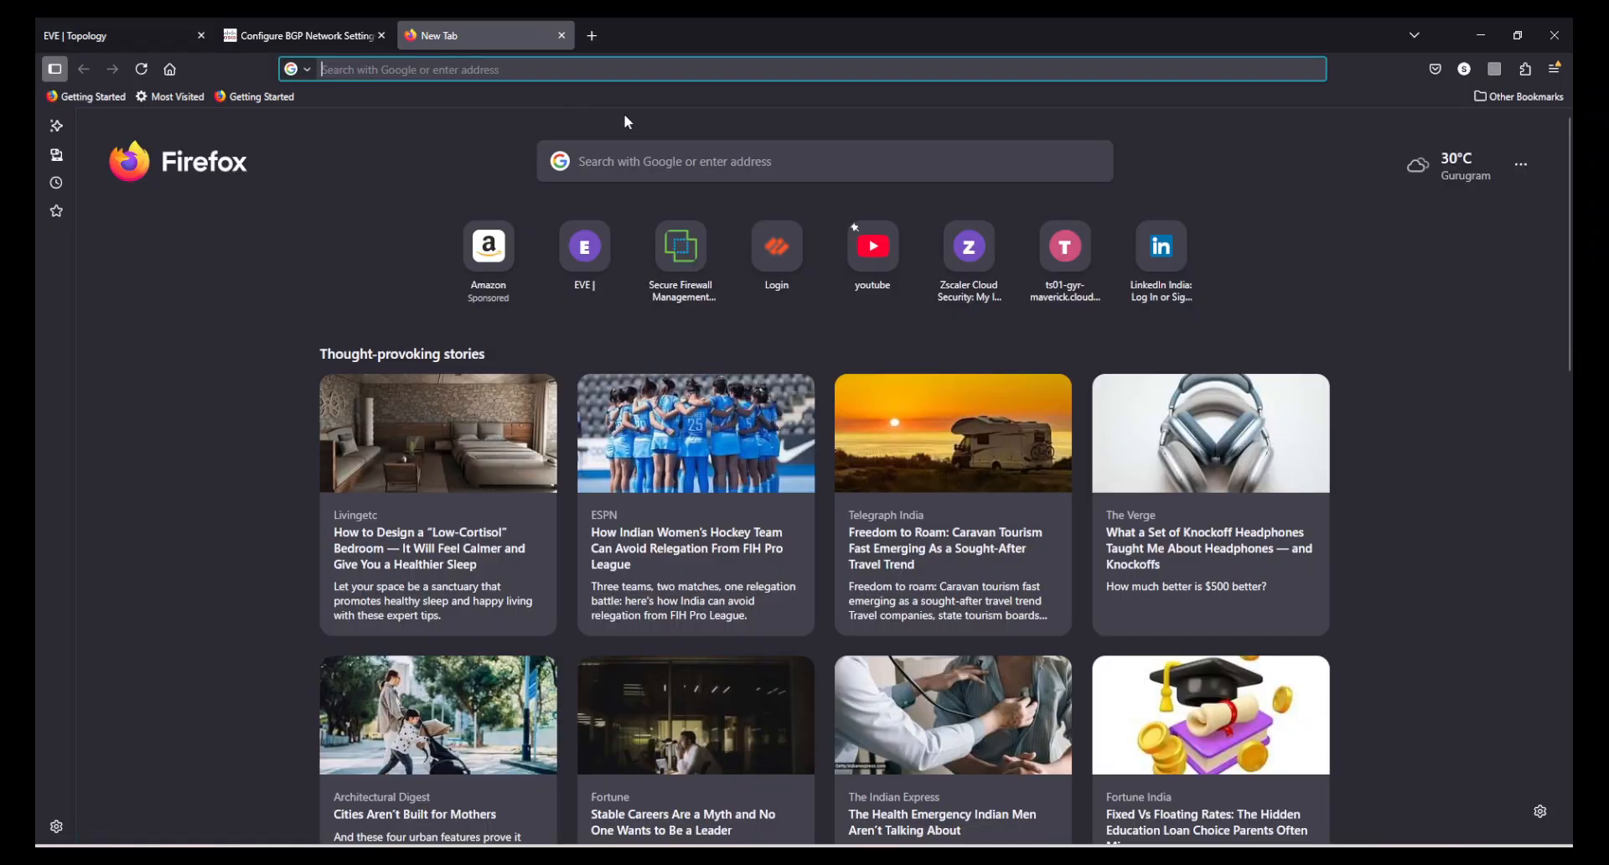
{"action": "type", "text": "192.168.253.45/"}
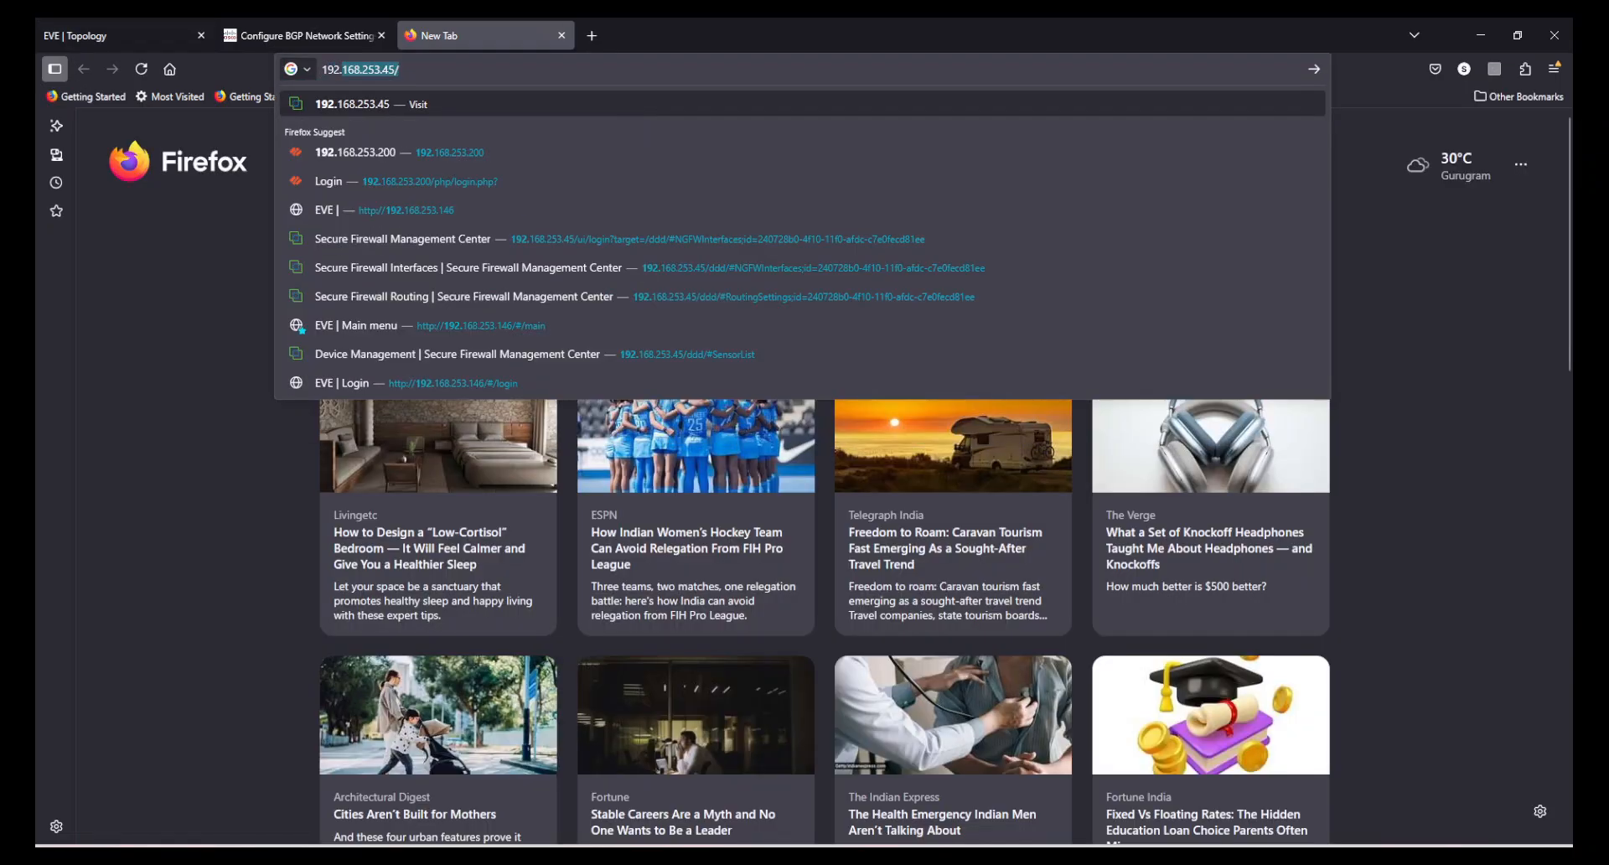
{"action": "key", "text": "Return"}
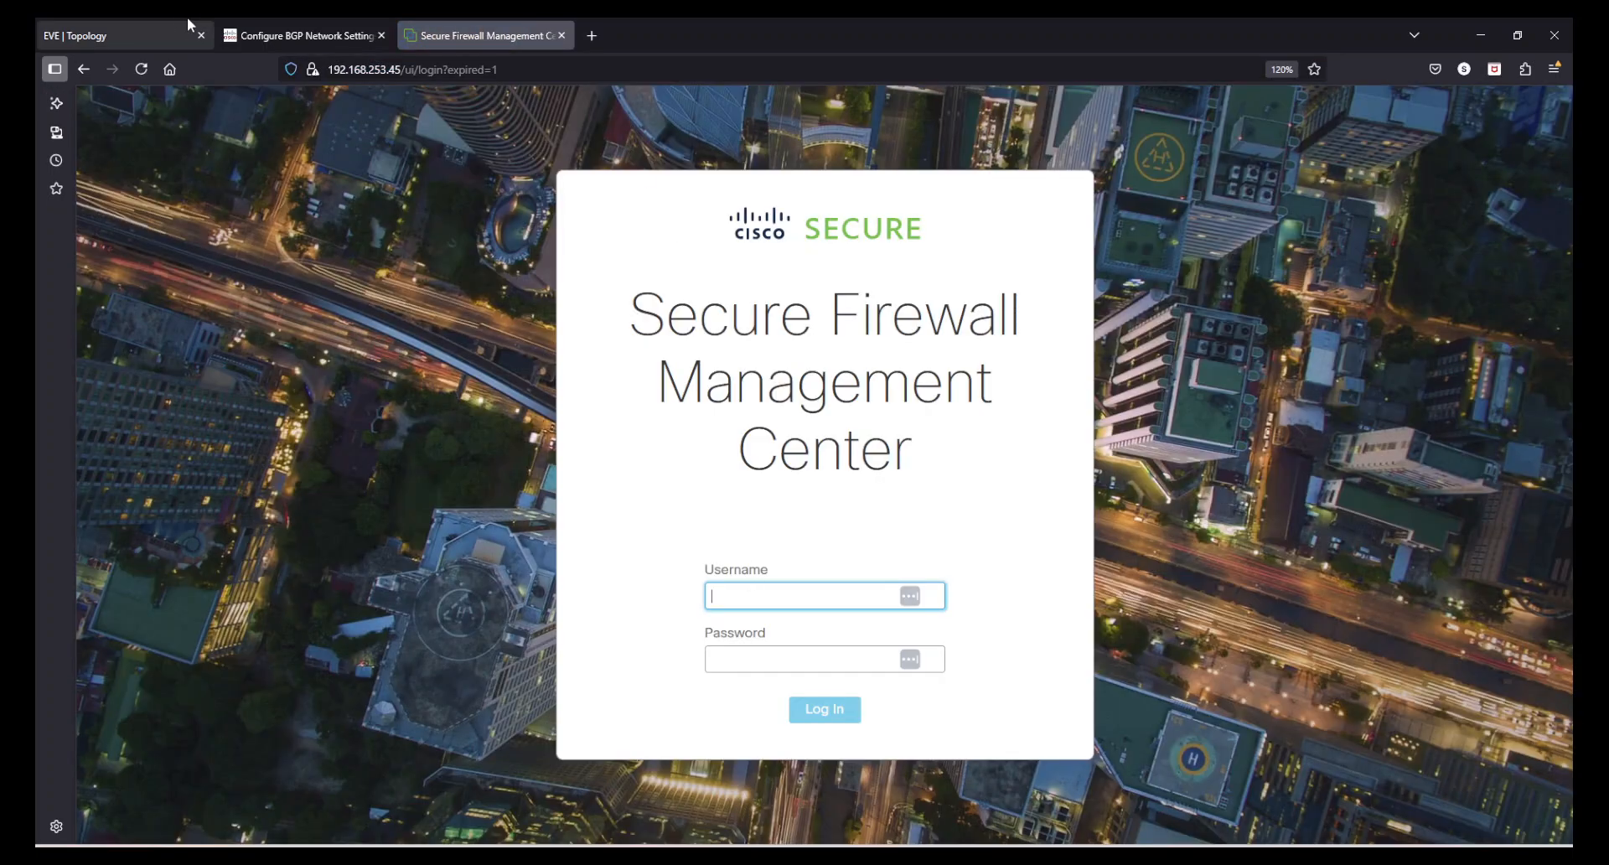
- Open a console session to the VPC behind FTD-RoutedModeFMCManaged and adjust its terminal settings
{"action": "left_click", "coordinate": [160, 35]}
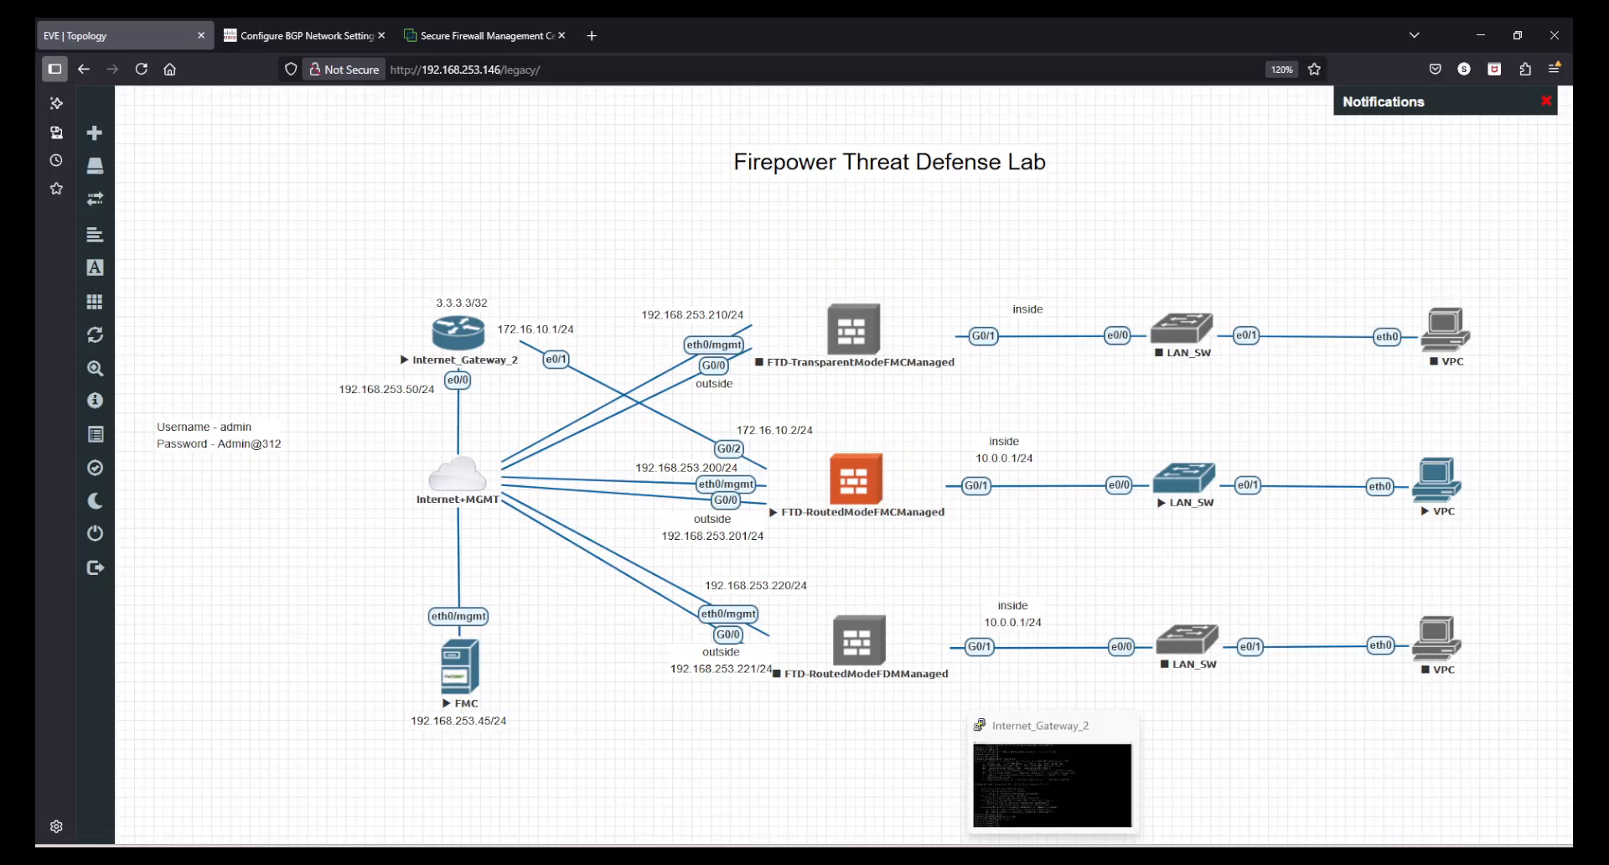
{"action": "left_click", "coordinate": [1054, 858]}
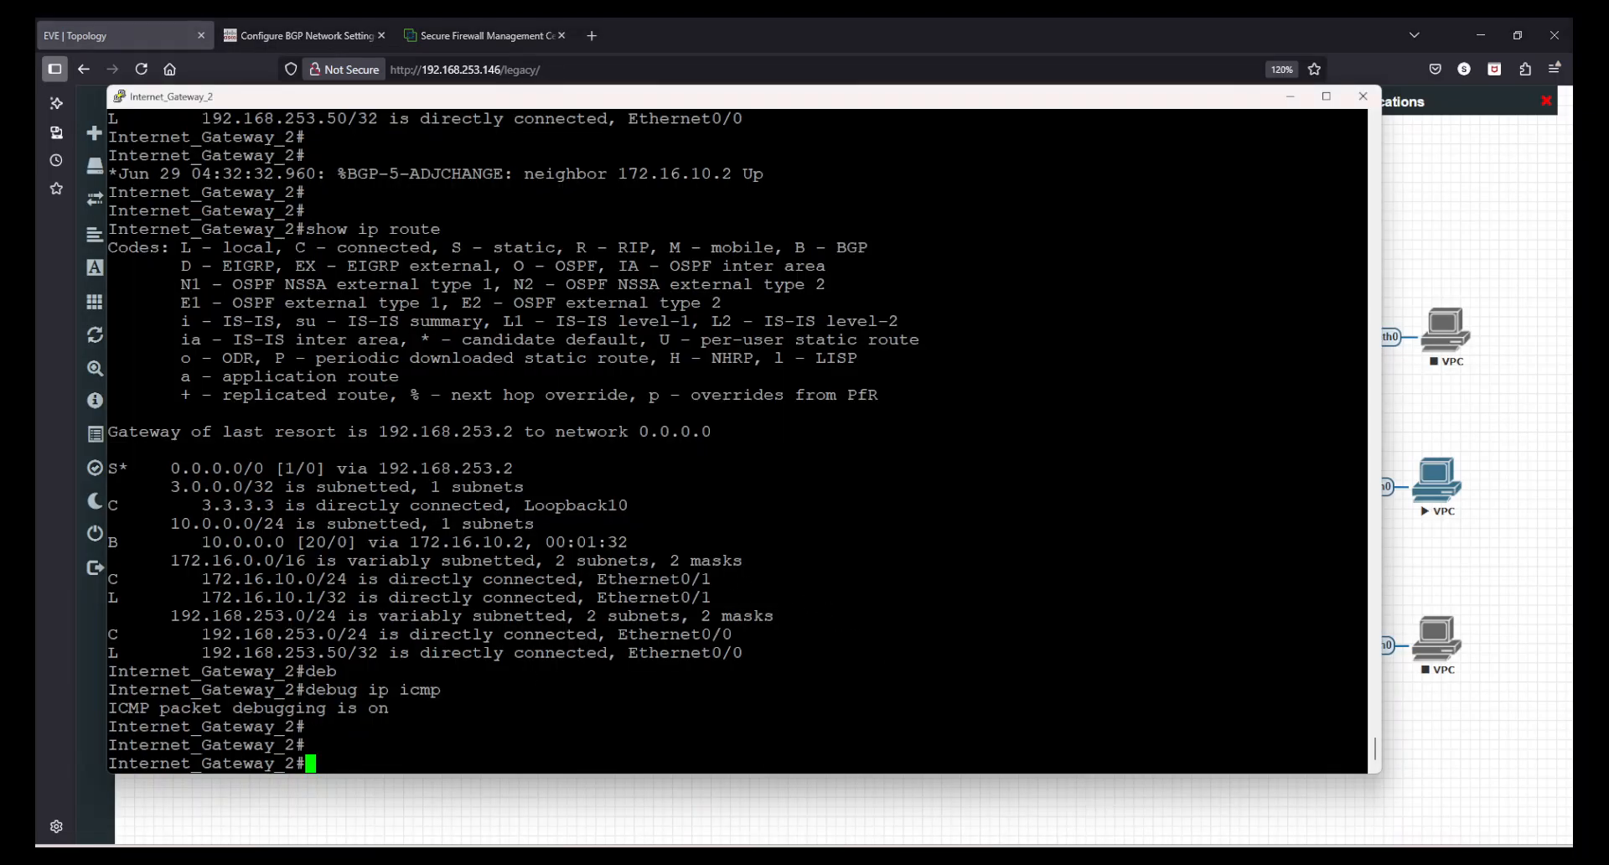
{"action": "left_click", "coordinate": [1485, 568]}
{"action": "left_click", "coordinate": [1430, 506]}
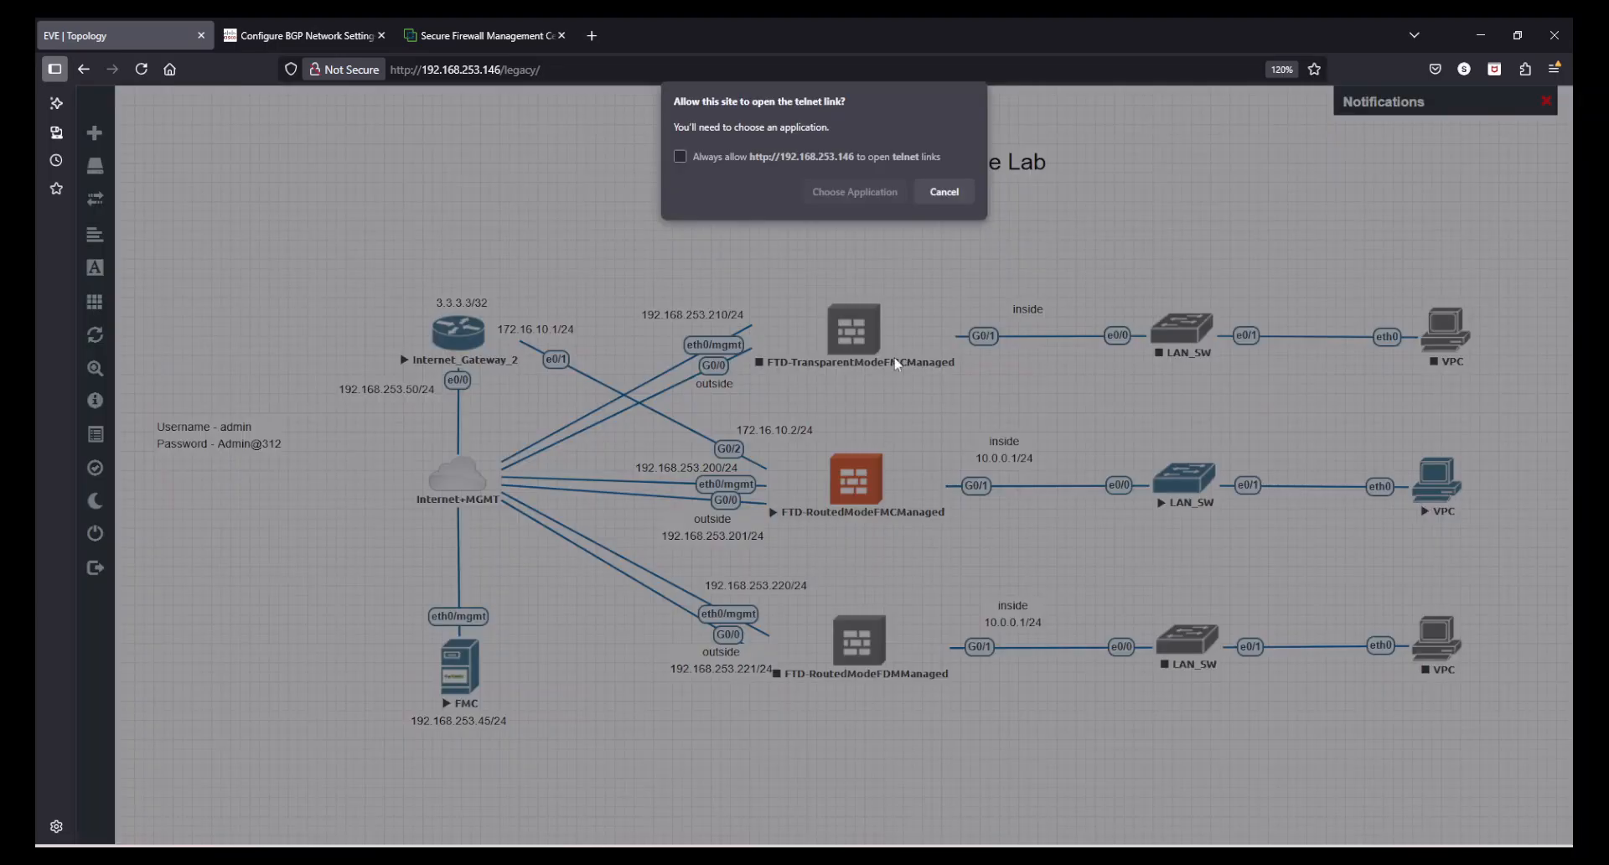
{"action": "left_click", "coordinate": [832, 201]}
{"action": "left_click", "coordinate": [875, 332]}
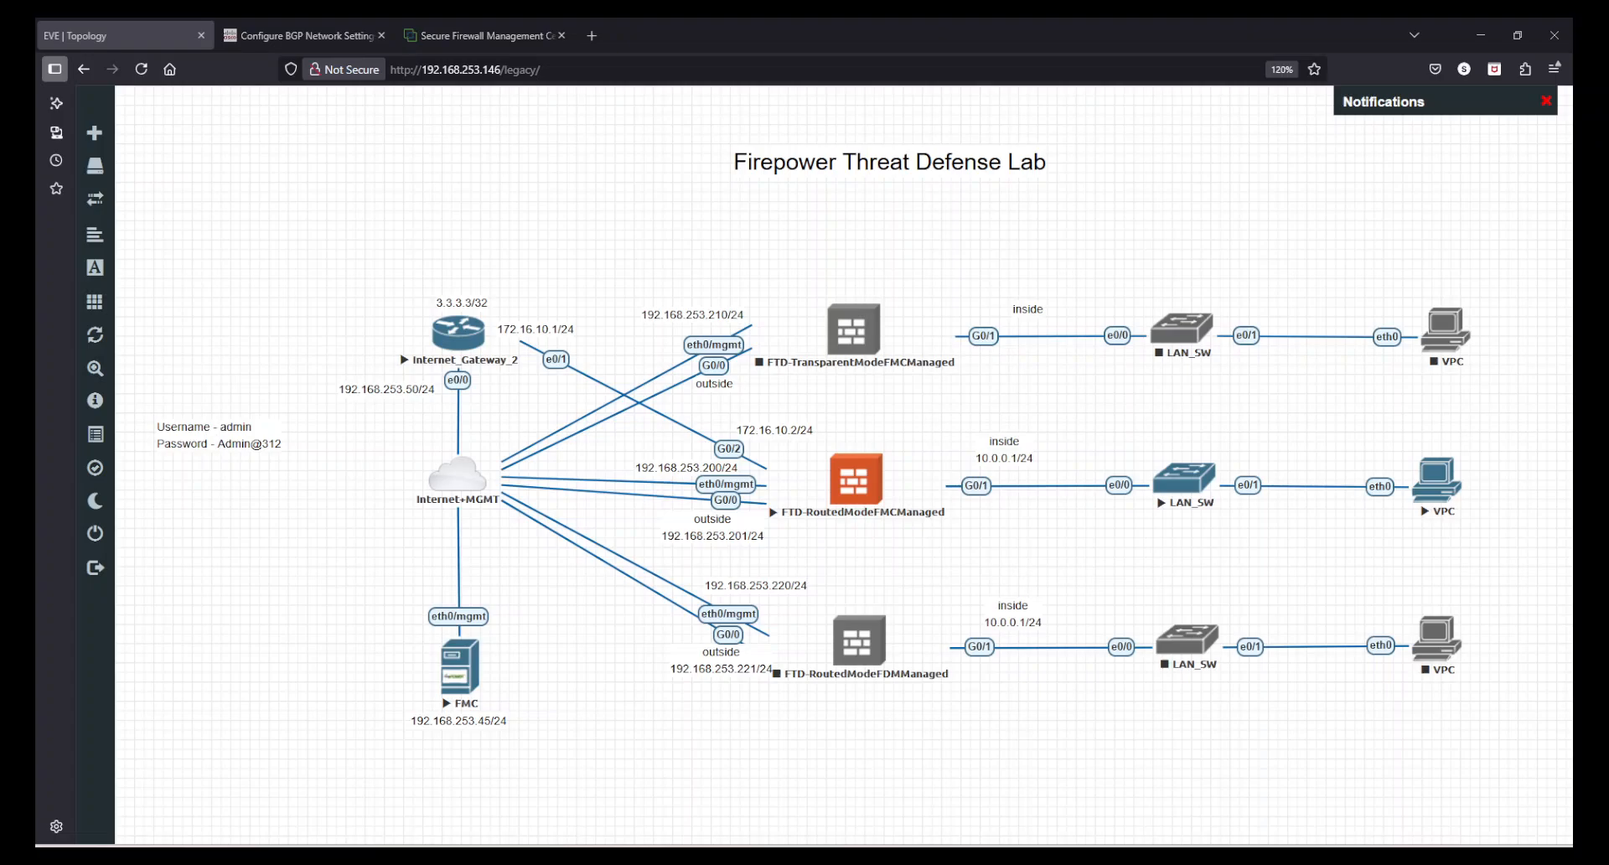
{"action": "right_click", "coordinate": [575, 227]}
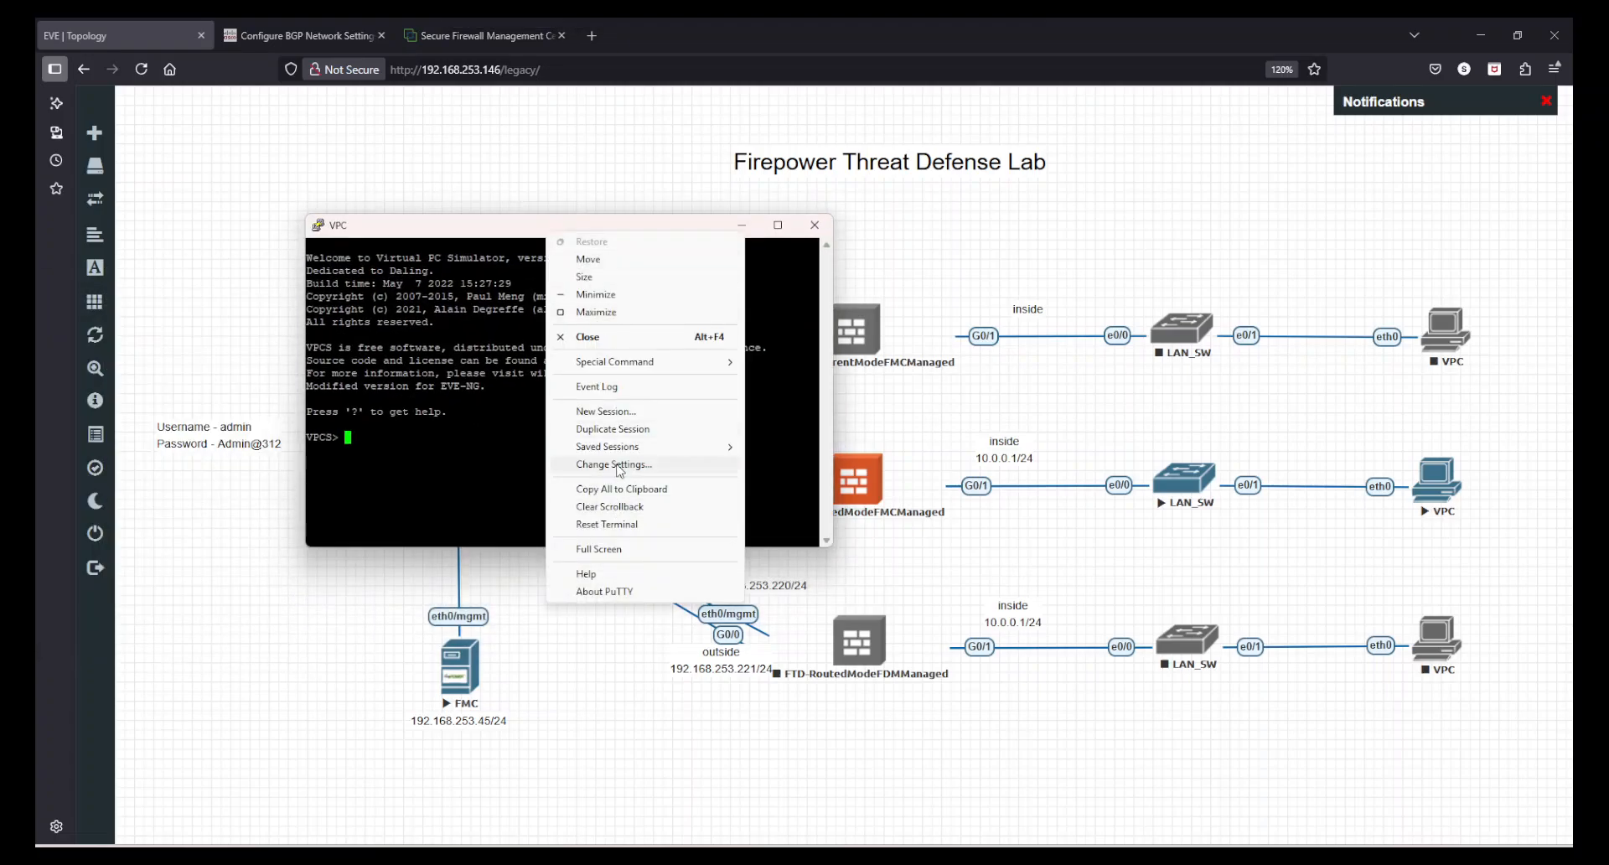
{"action": "left_click", "coordinate": [619, 466]}
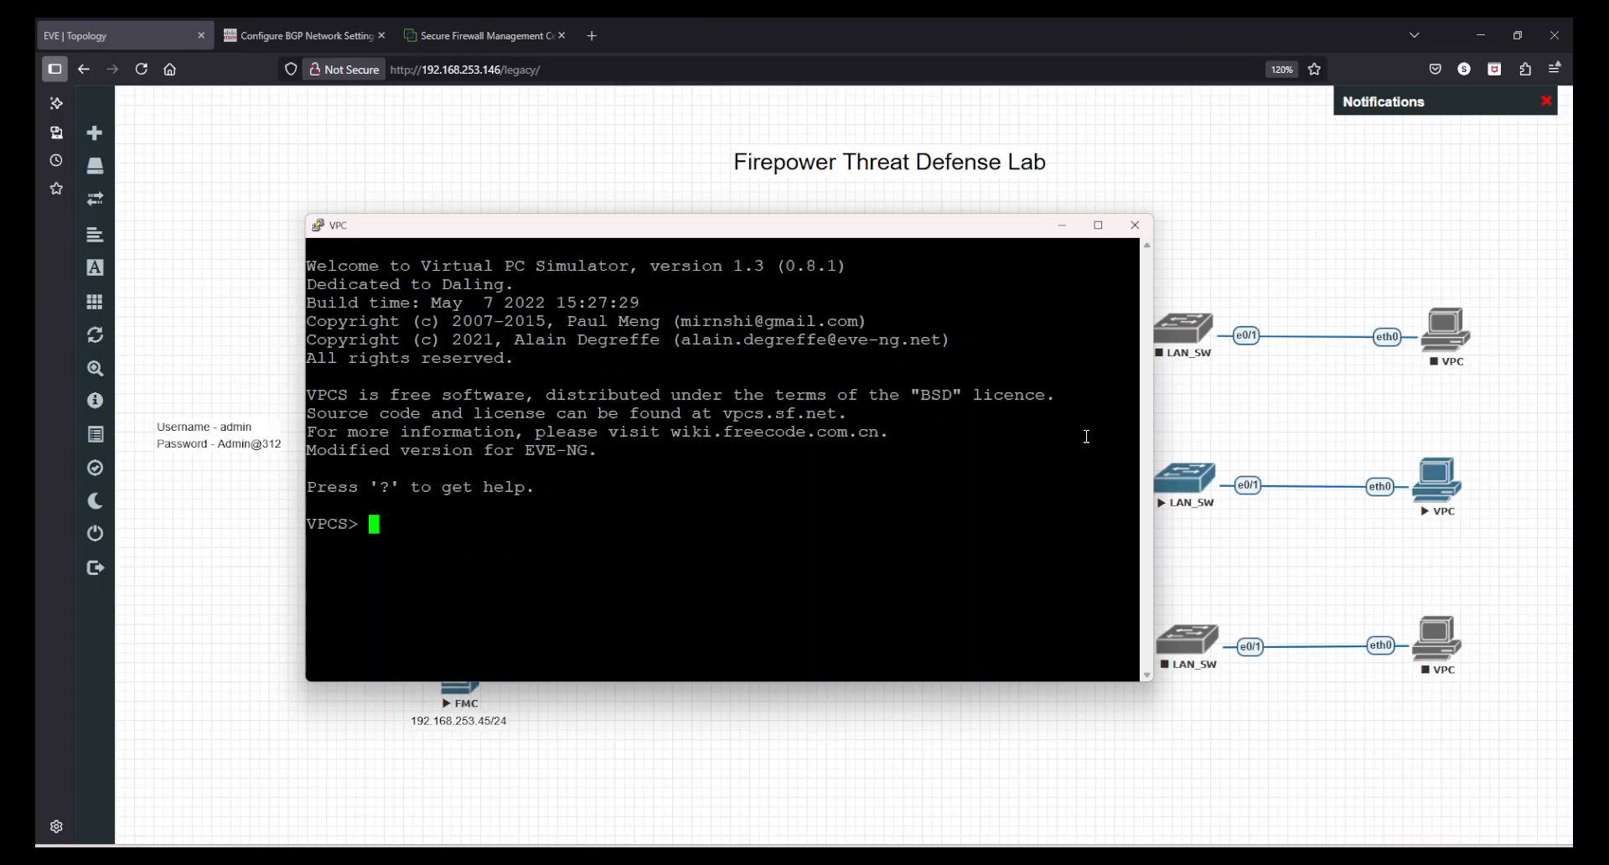
- Display the VPC's show command help and its current IP configuration with sh ip
{"action": "key", "text": "Return"}
{"action": "key", "text": "Return"}
{"action": "type", "text": "show ?"}
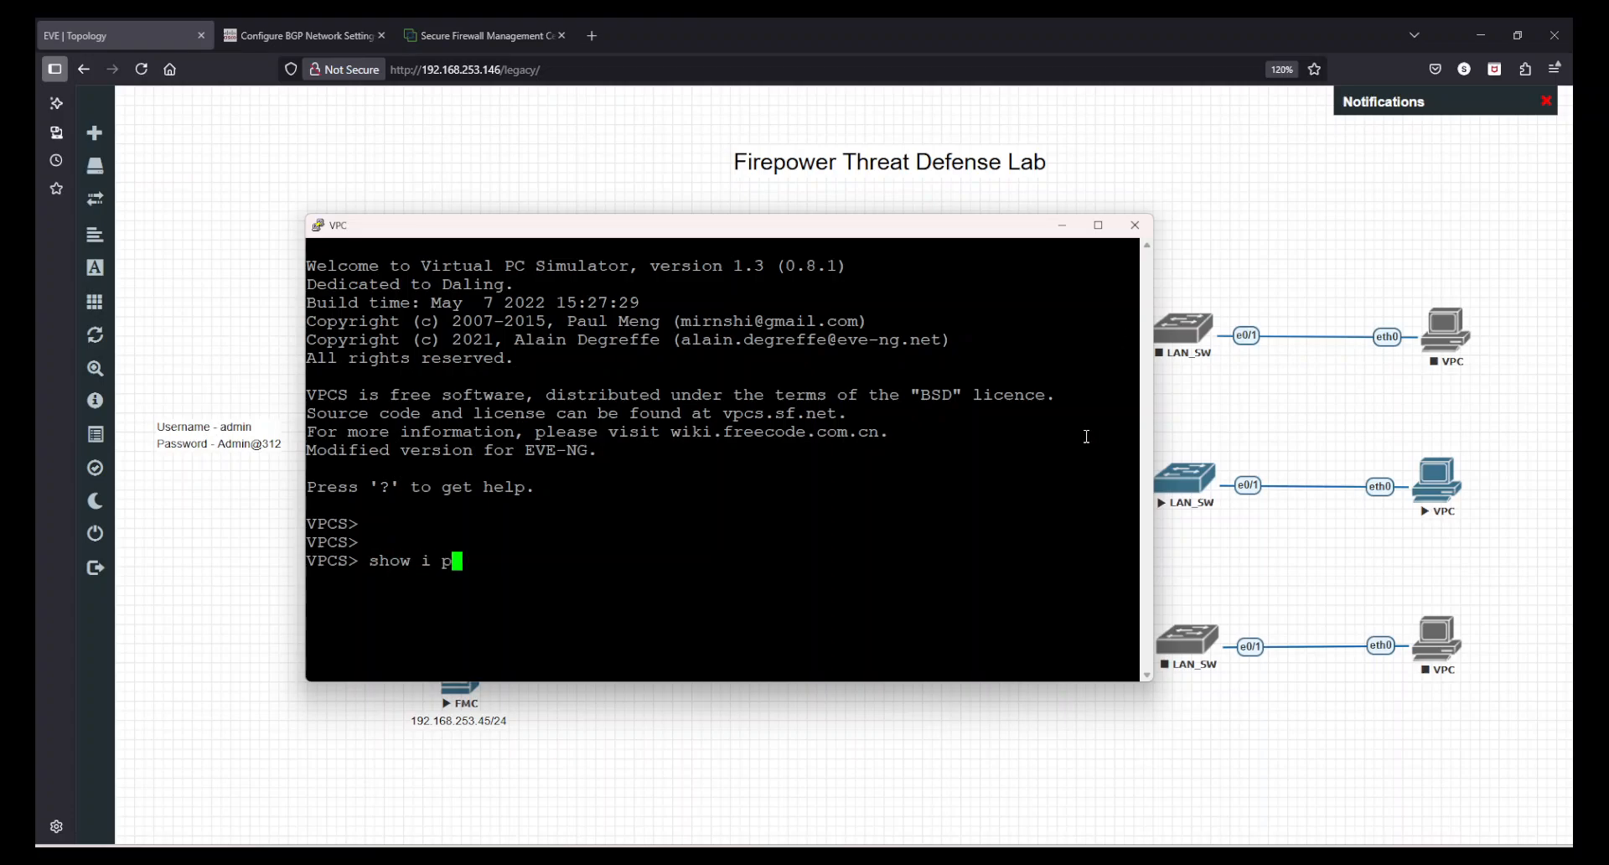
{"action": "key", "text": "Return"}
{"action": "type", "text": "sh ip"}
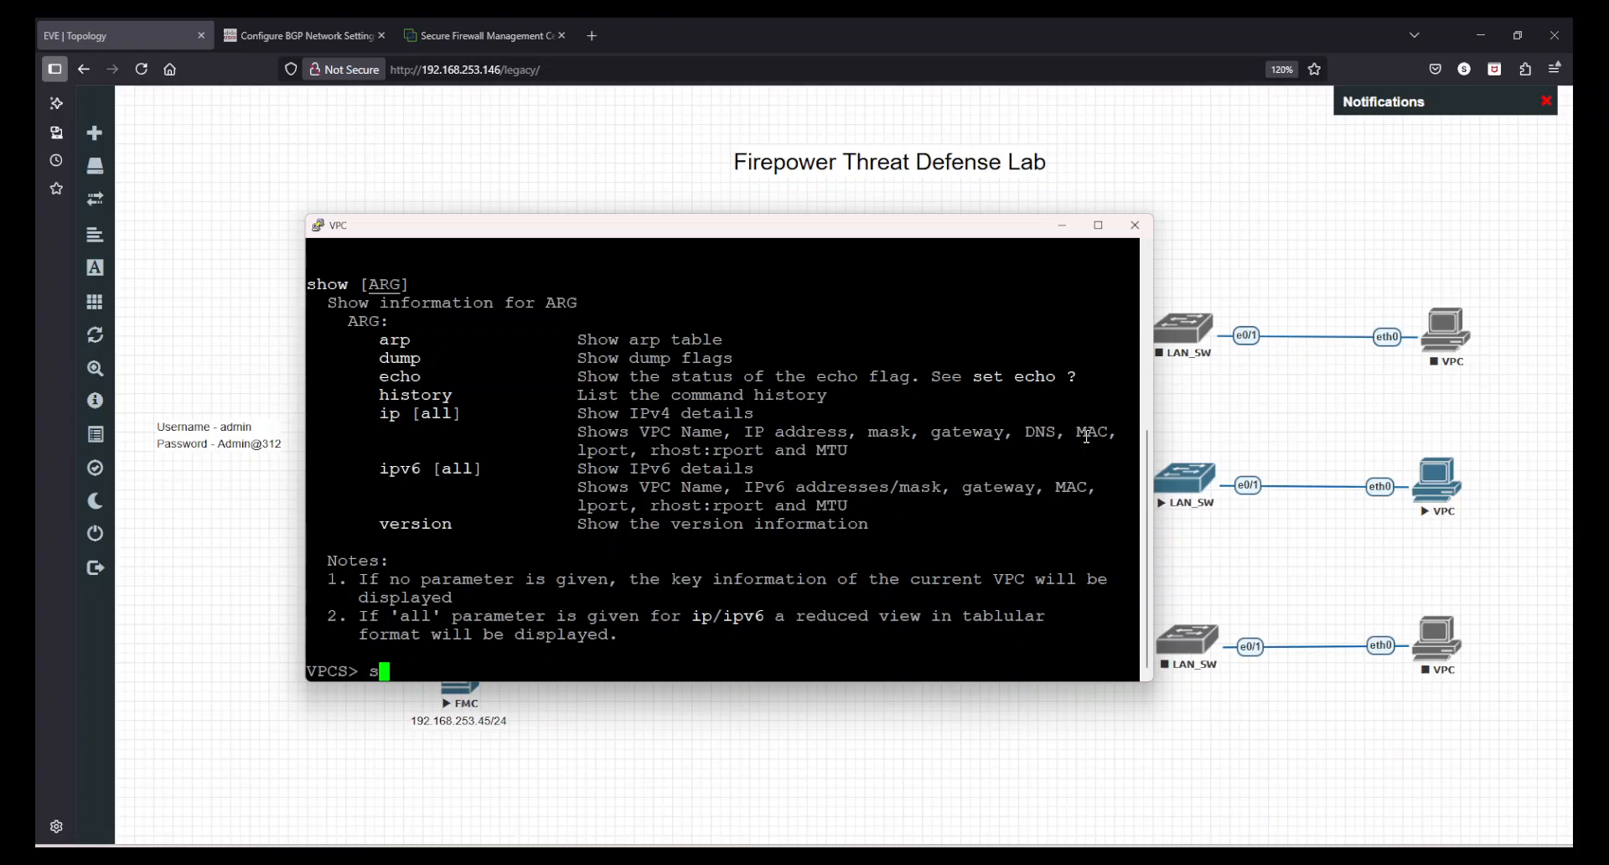
{"action": "key", "text": "Return"}
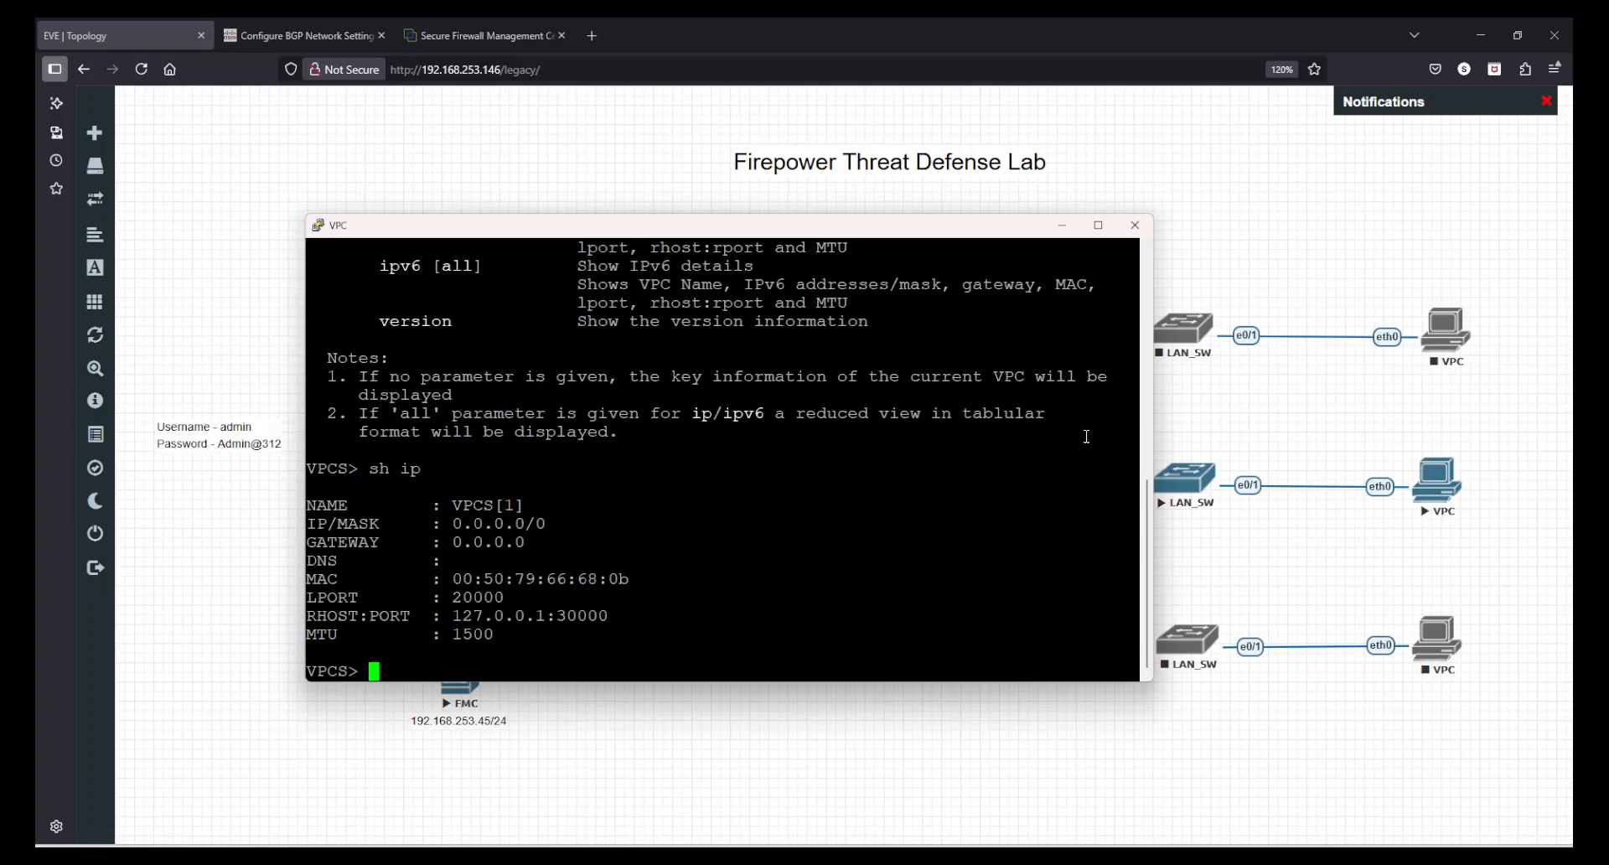
- Request an IP address for the VPC via DHCP with ip dhcp, repeating the command once
{"action": "type", "text": "ip dhcp"}
{"action": "key", "text": "Return"}
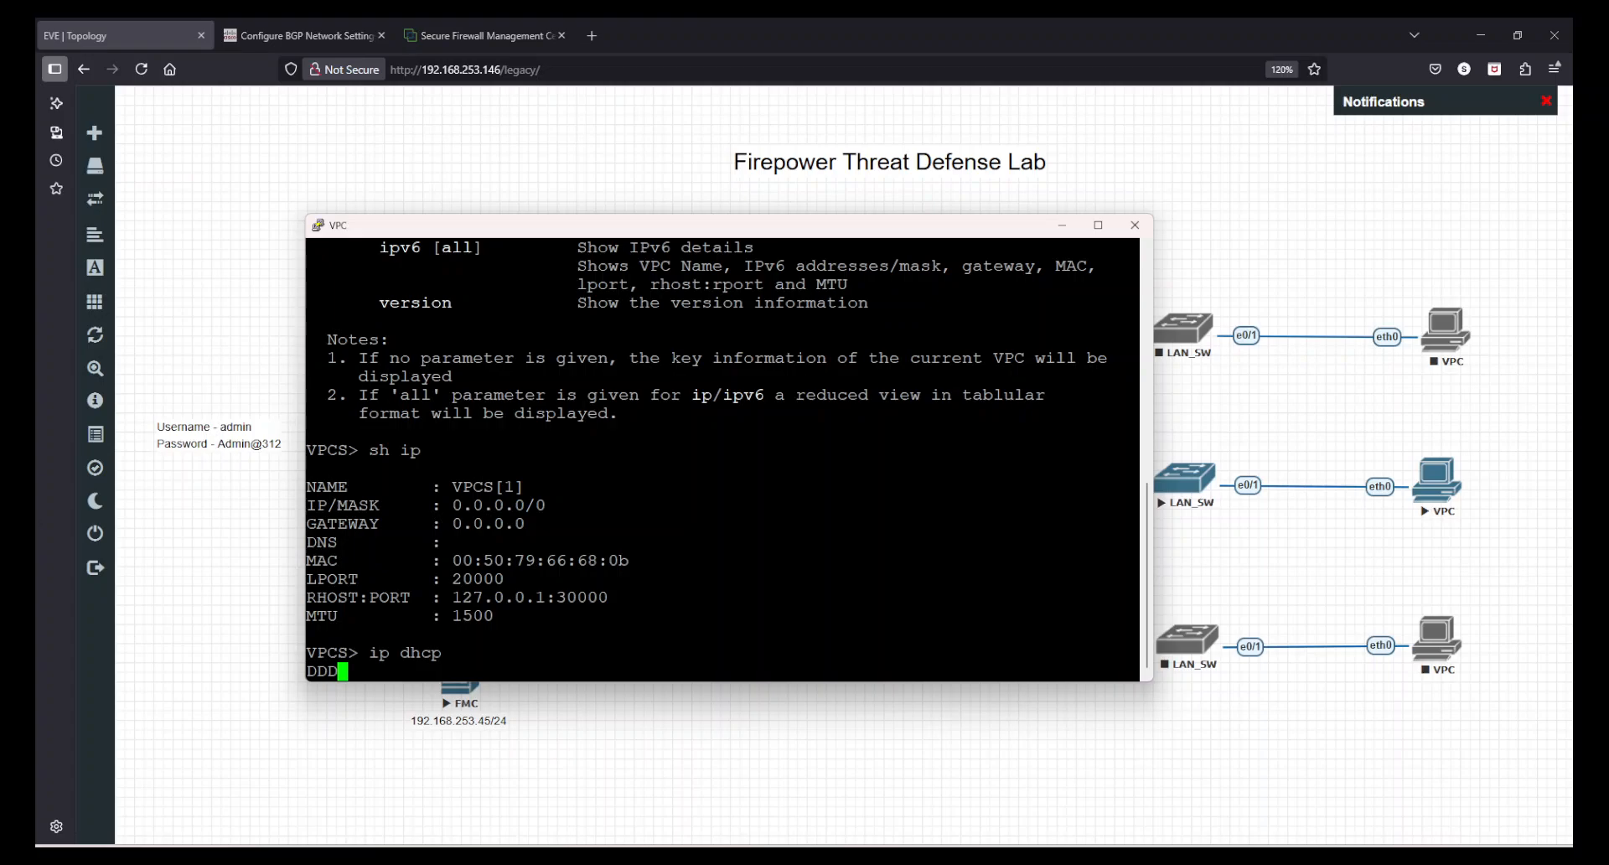
{"action": "type", "text": "ip dhcp"}
{"action": "key", "text": "Return"}
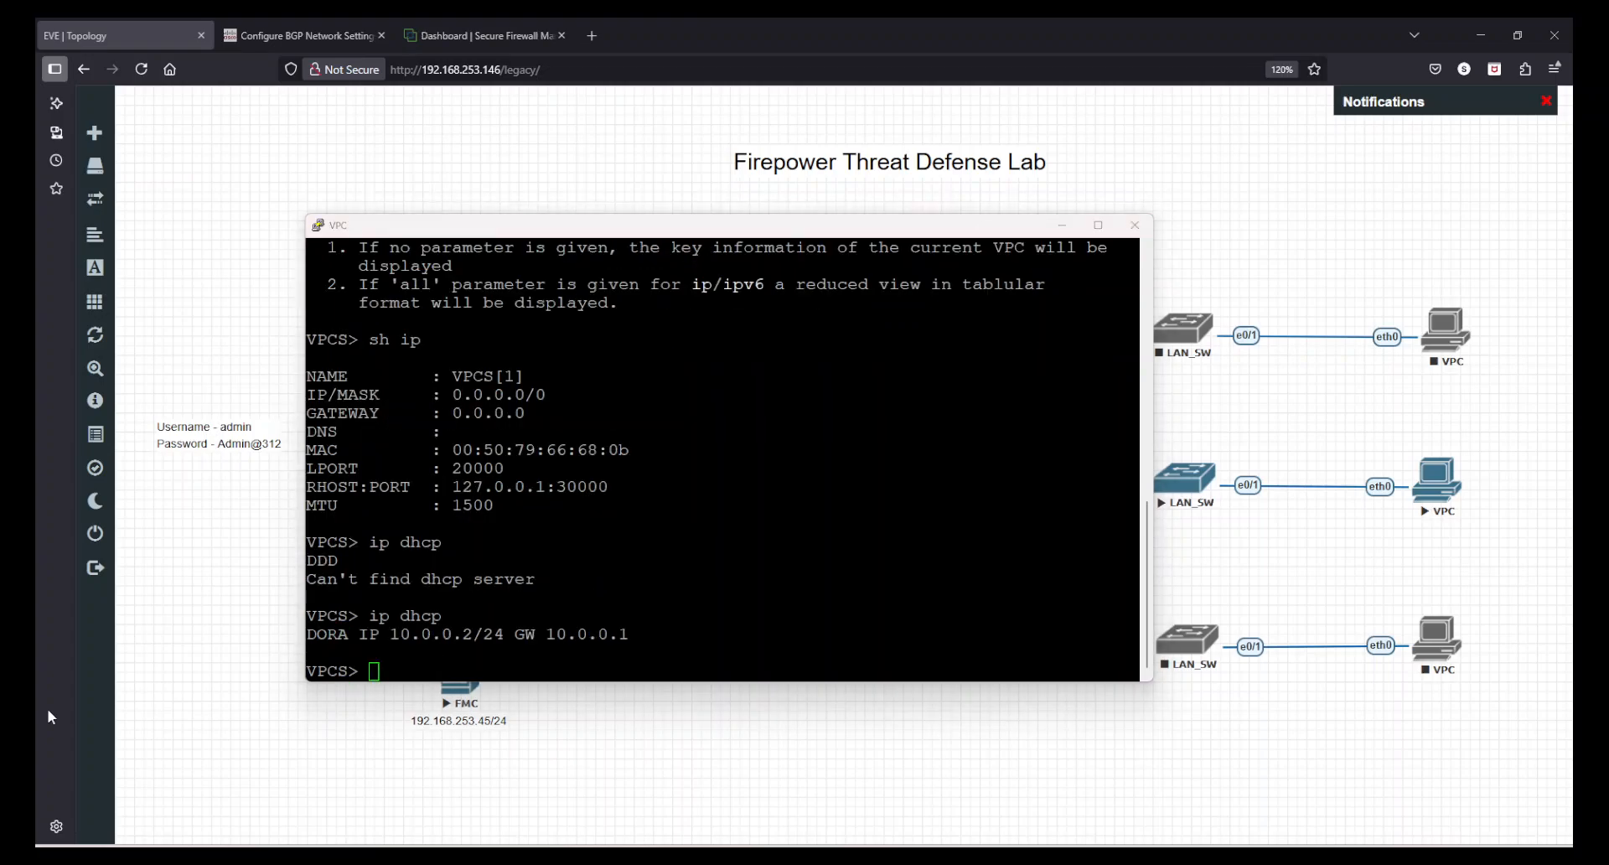
- Place the gateway and VPC consoles side by side and ping 3.3.3.3 from the VPC
{"action": "left_click", "coordinate": [297, 633]}
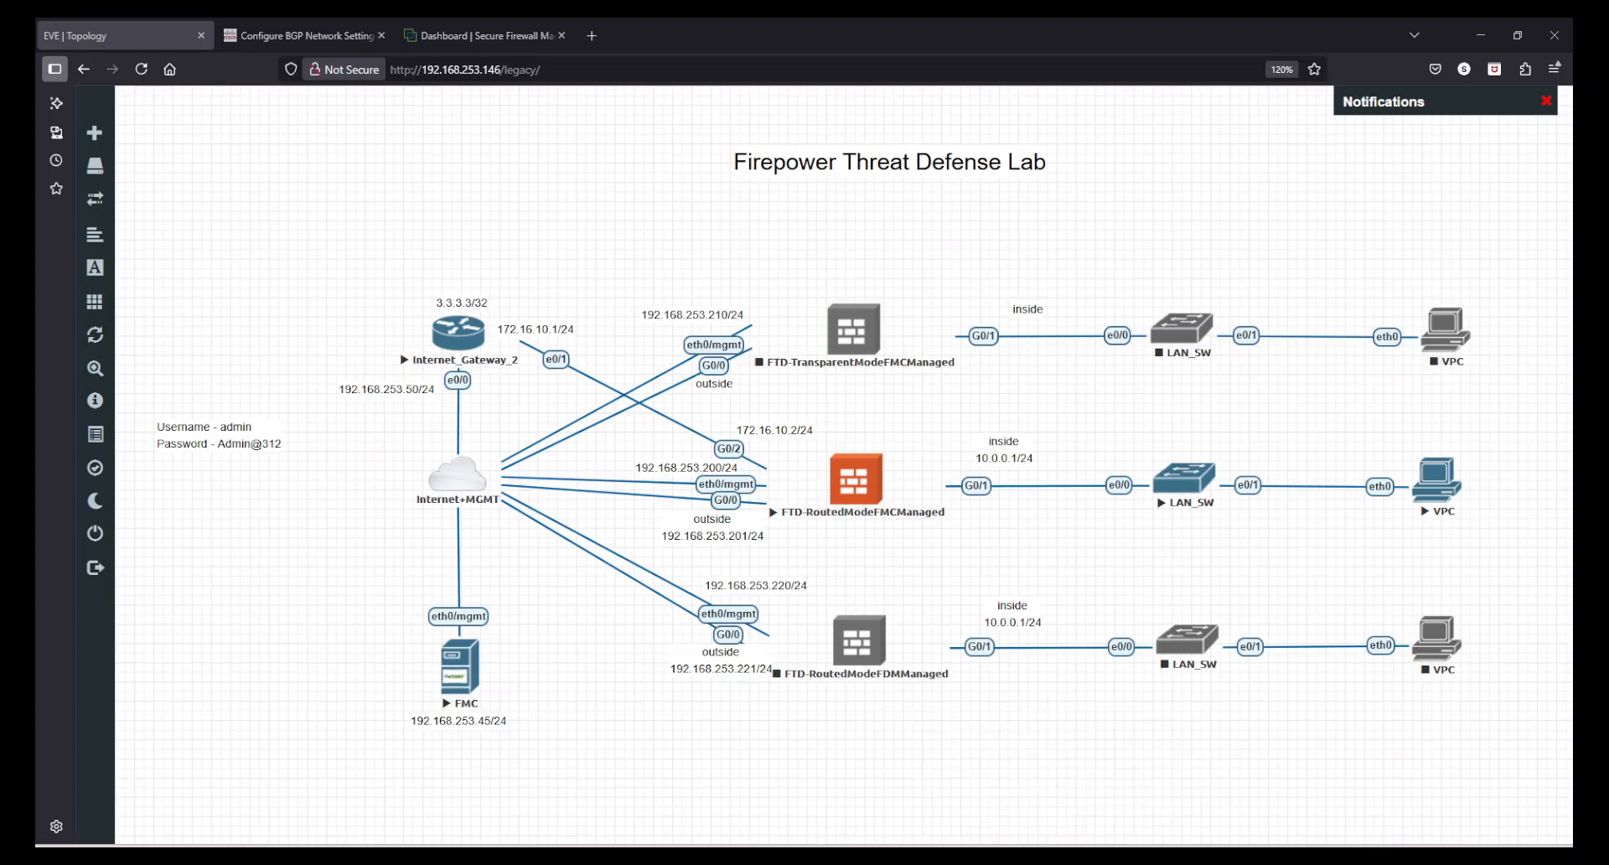
{"action": "mouse_move", "coordinate": [1053, 855]}
{"action": "left_click", "coordinate": [988, 767]}
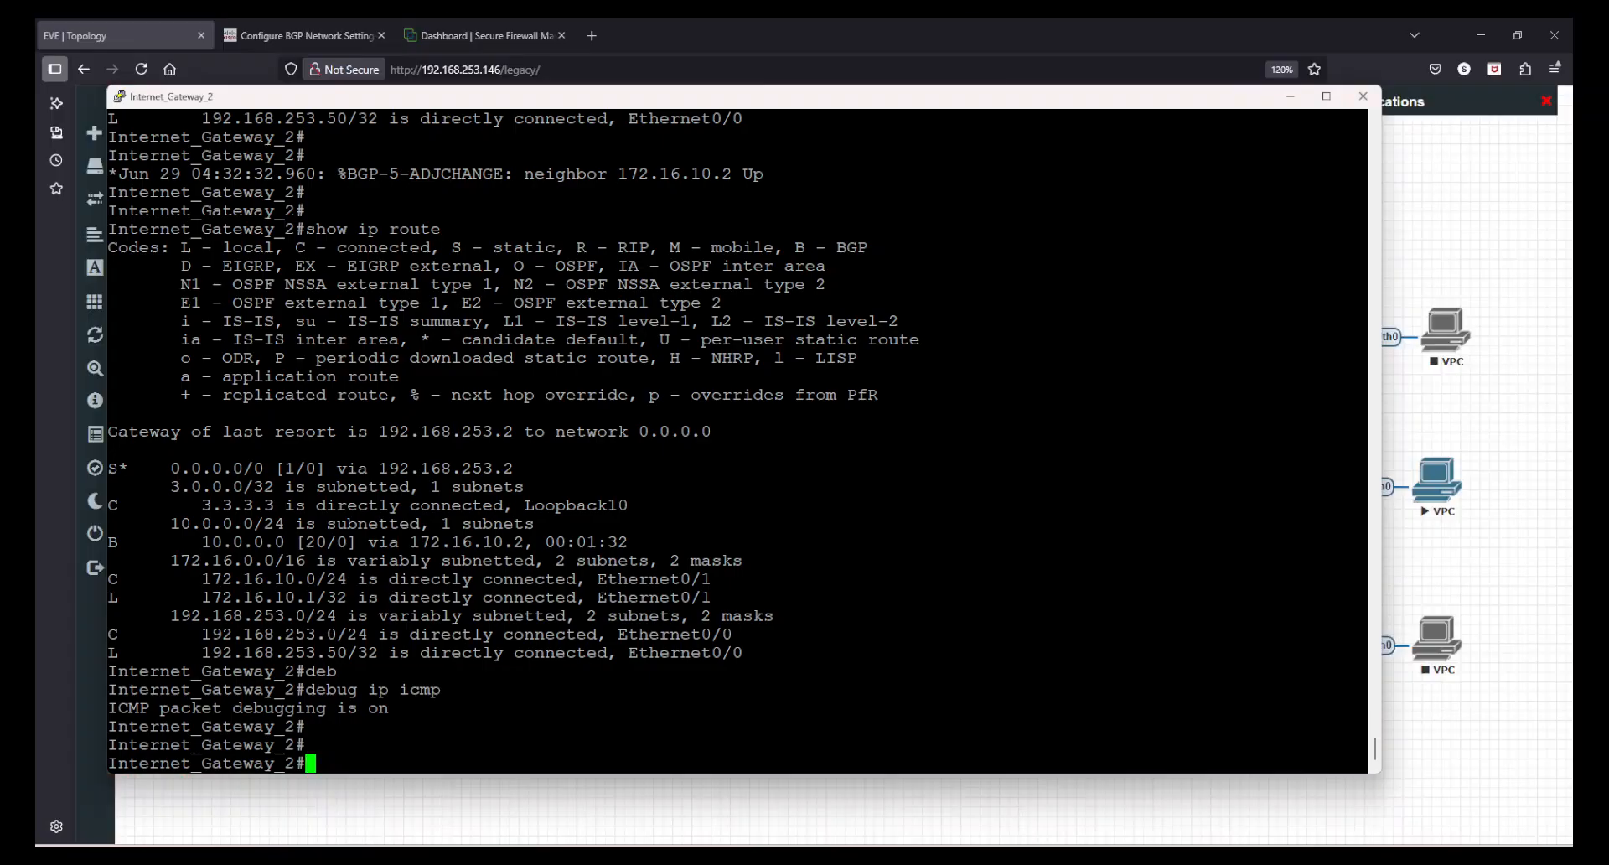
{"action": "left_click", "coordinate": [1054, 855]}
{"action": "left_click", "coordinate": [1098, 776]}
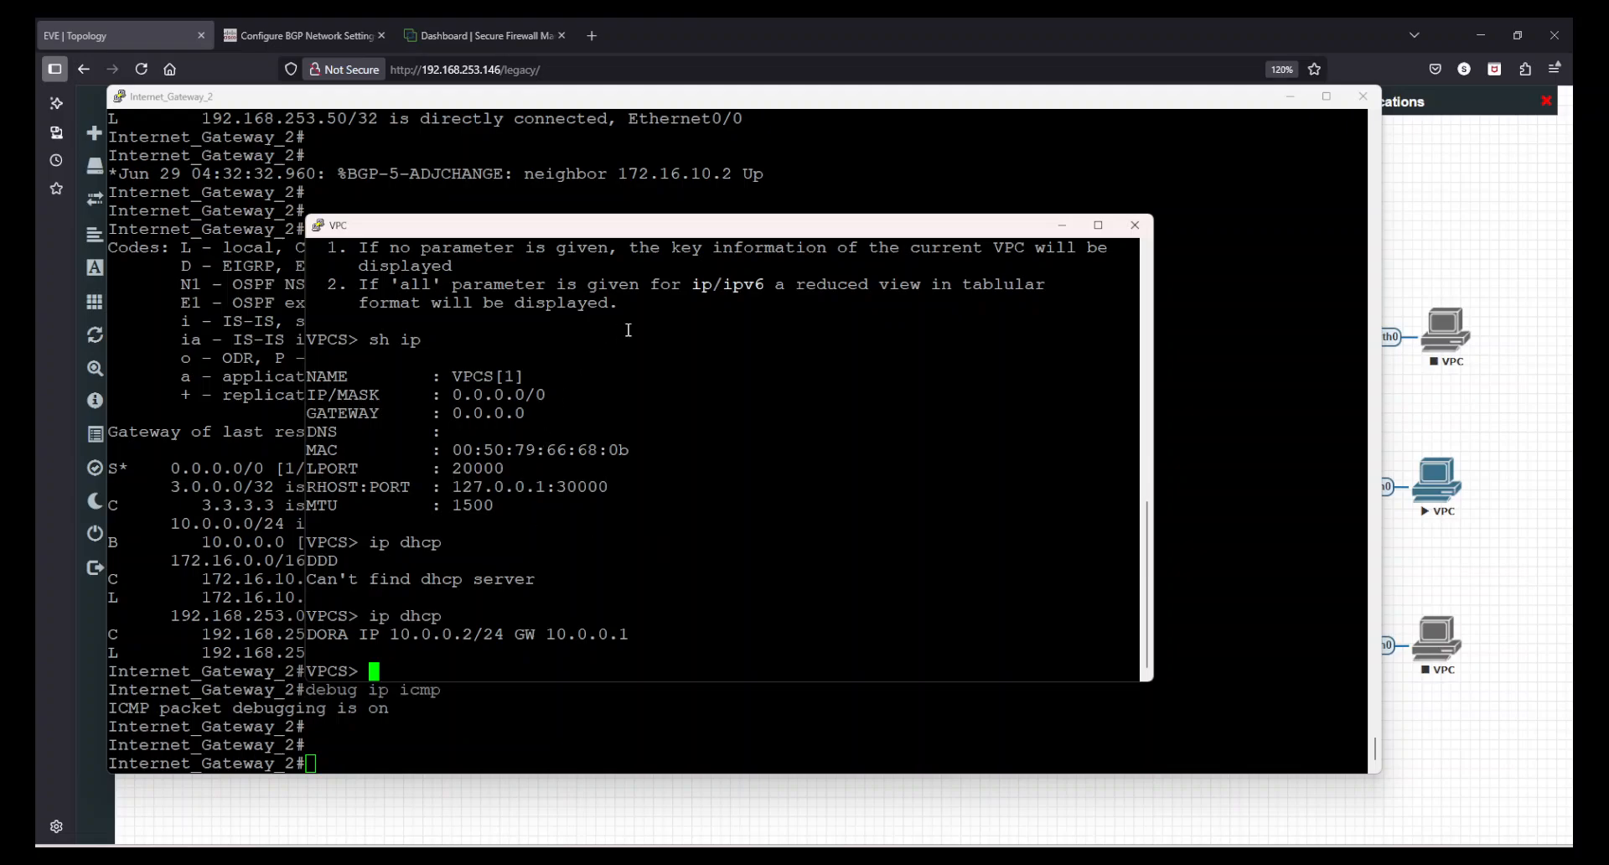
{"action": "left_click_drag", "start_coordinate": [714, 228], "coordinate": [893, 274]}
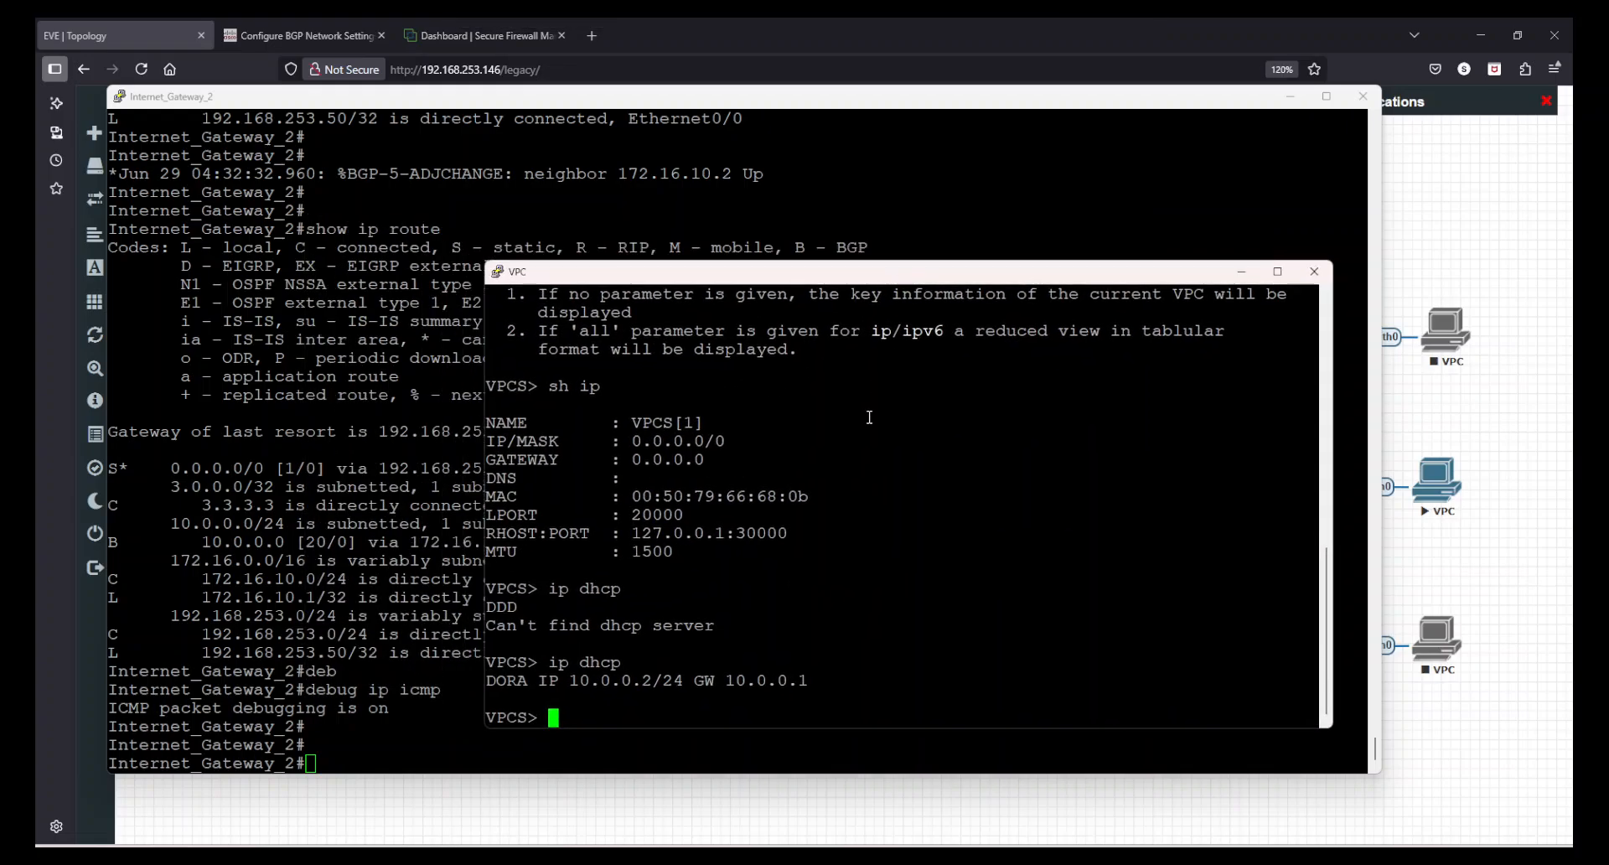
{"action": "type", "text": "ping 3.3.3.3"}
{"action": "key", "text": "Return"}
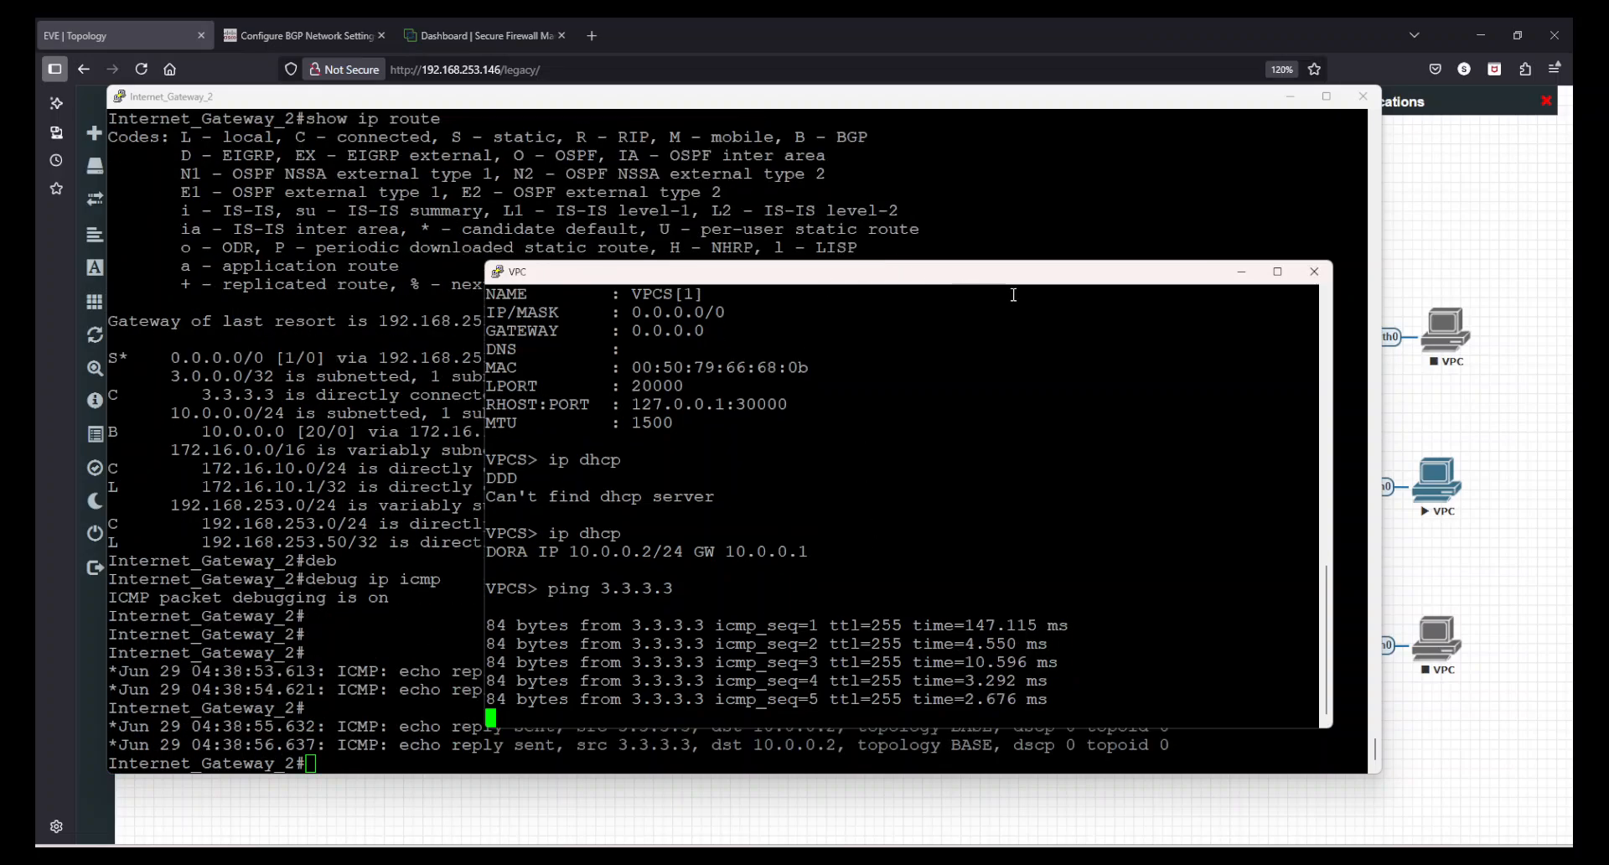
{"action": "left_click_drag", "start_coordinate": [1133, 279], "coordinate": [1136, 157]}
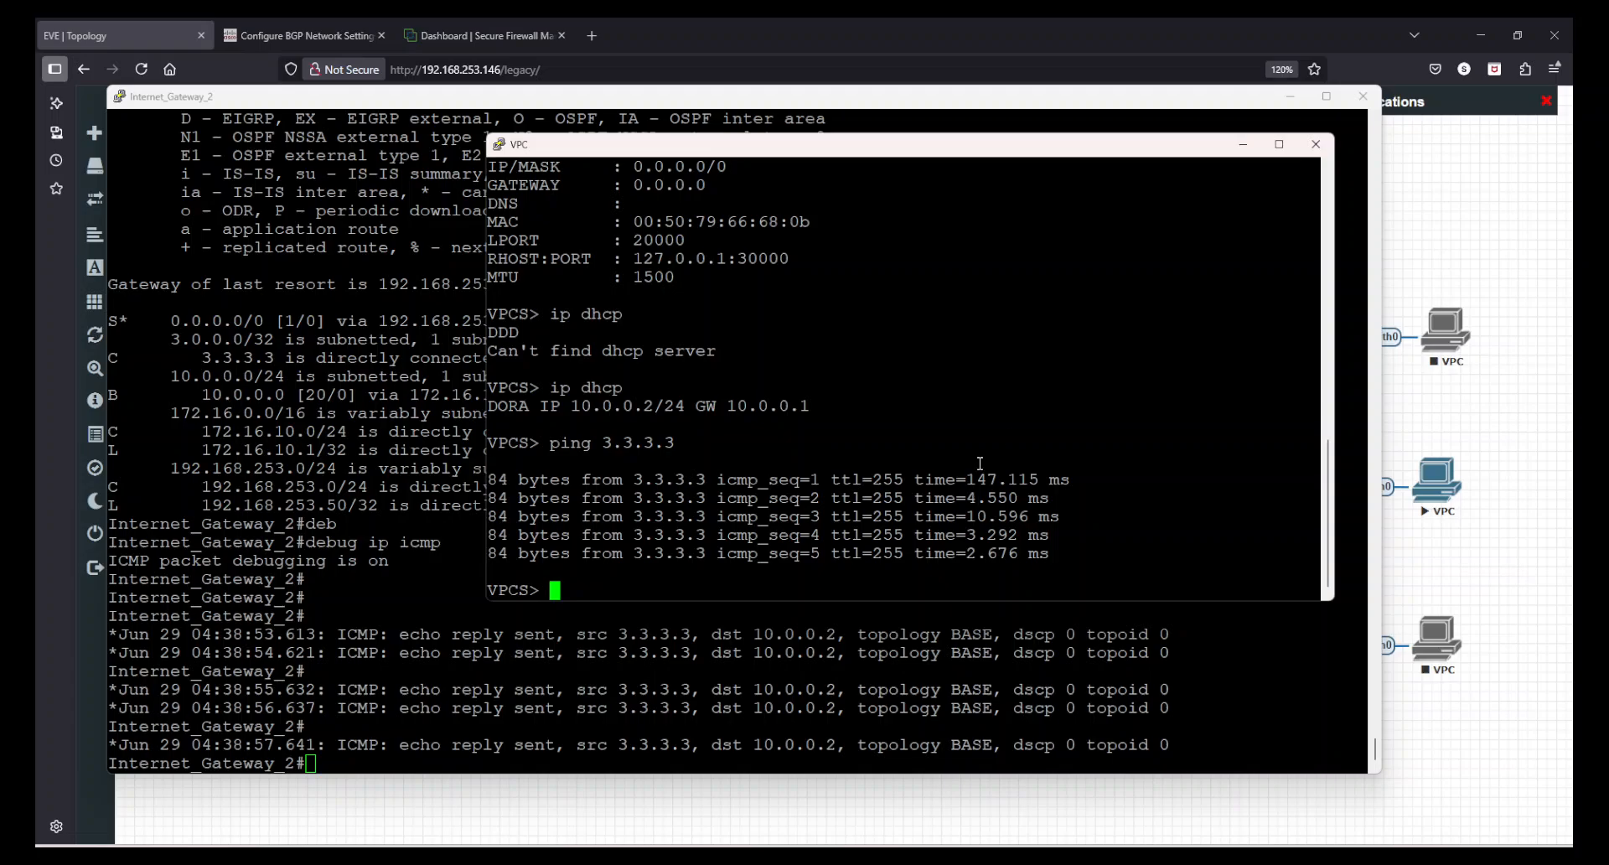
- Close the VPC and Internet_Gateway_2 console sessions, confirming each exit
{"action": "left_click", "coordinate": [1316, 144]}
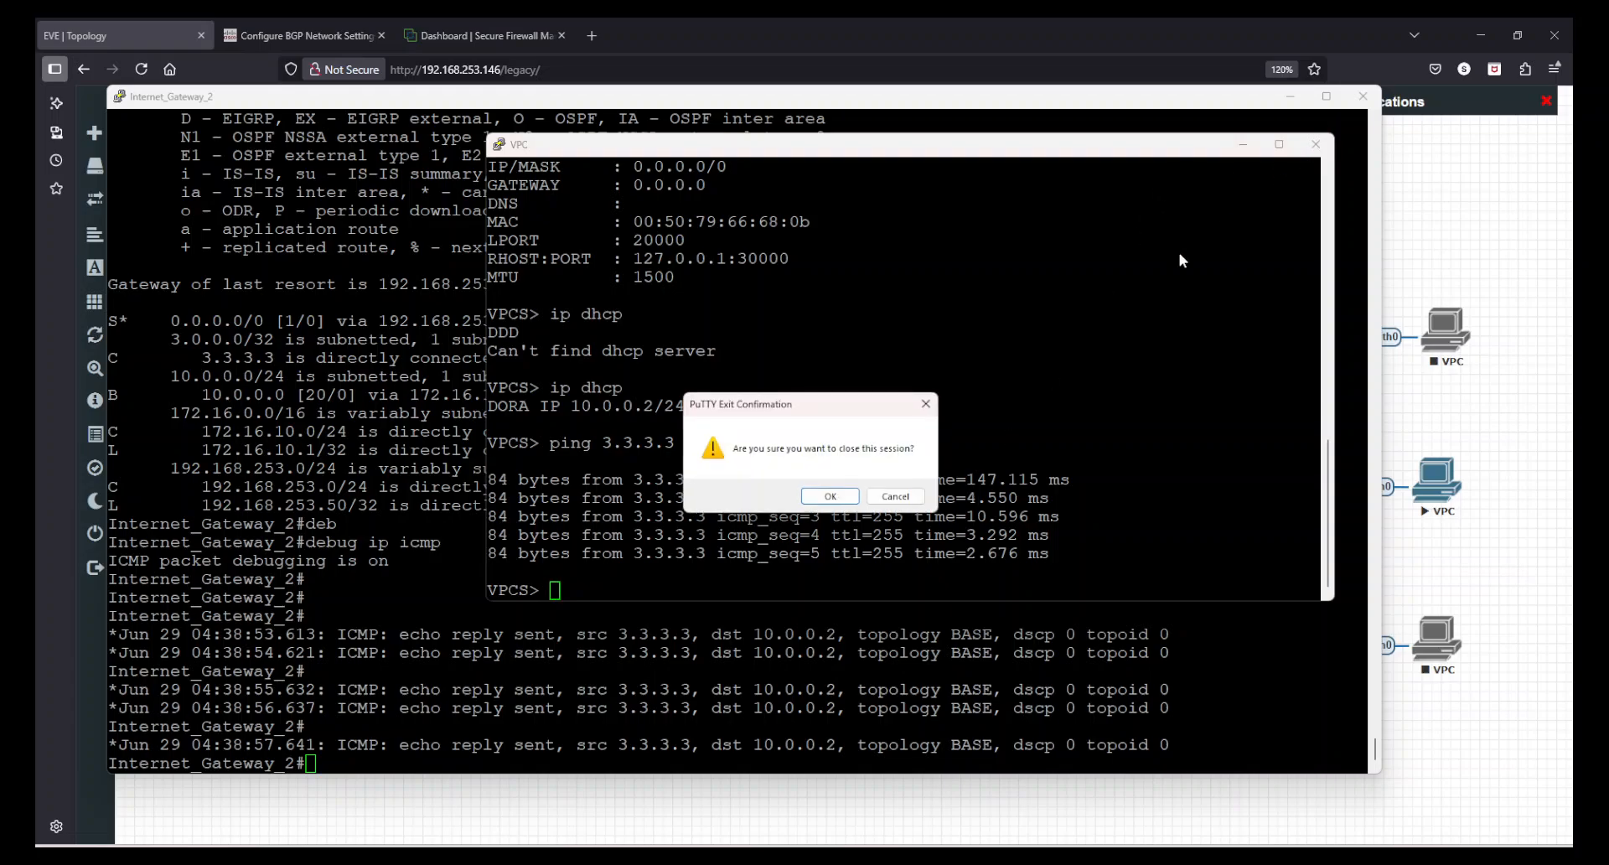
{"action": "left_click", "coordinate": [831, 498]}
{"action": "left_click", "coordinate": [1362, 98]}
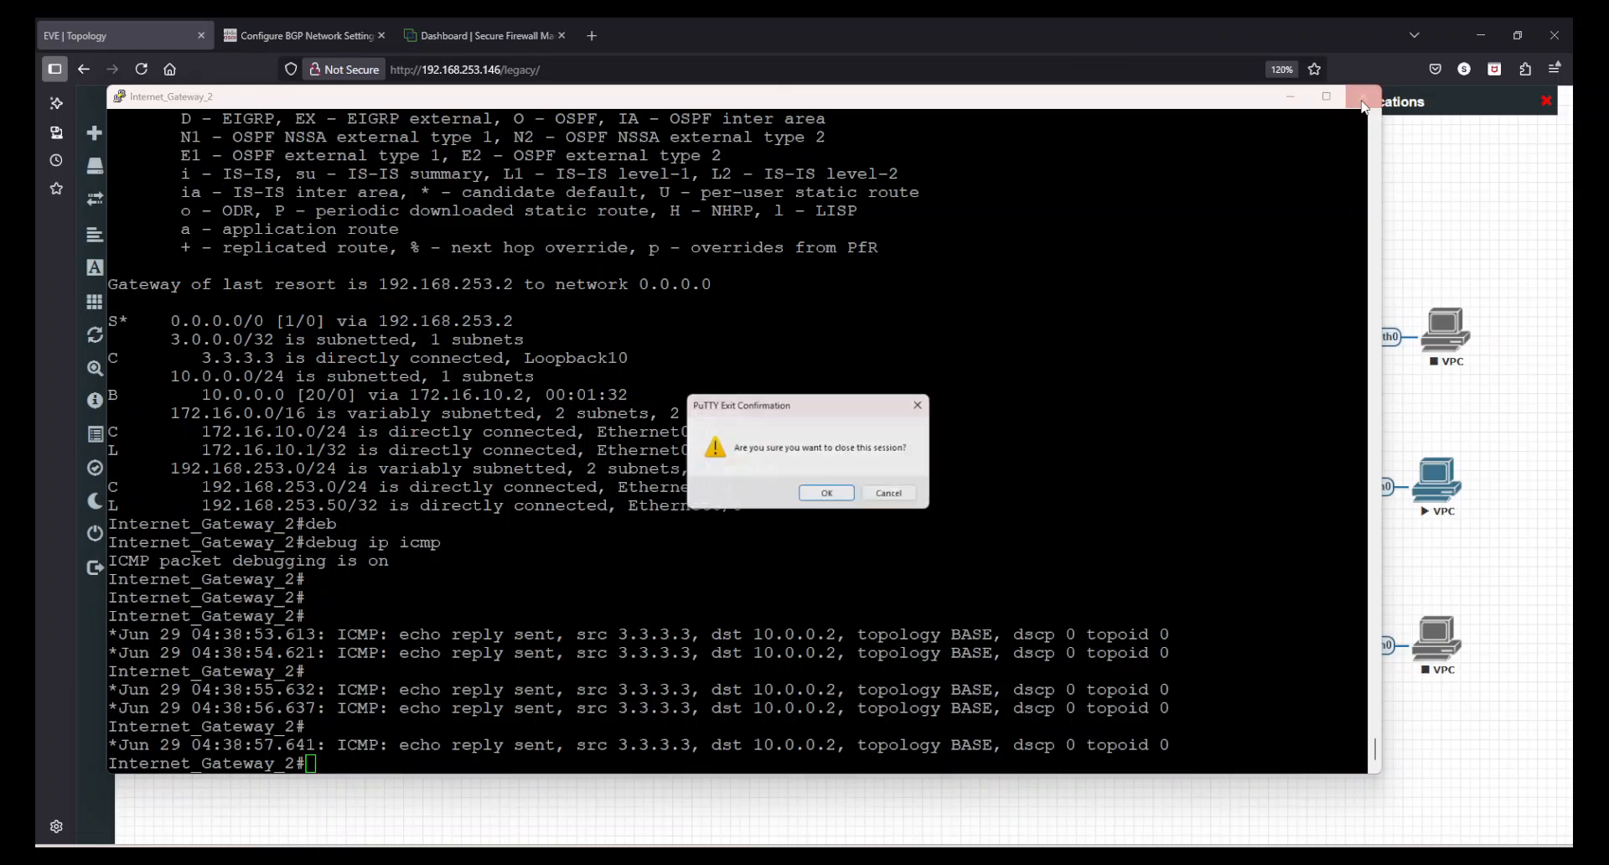
{"action": "left_click", "coordinate": [827, 493]}
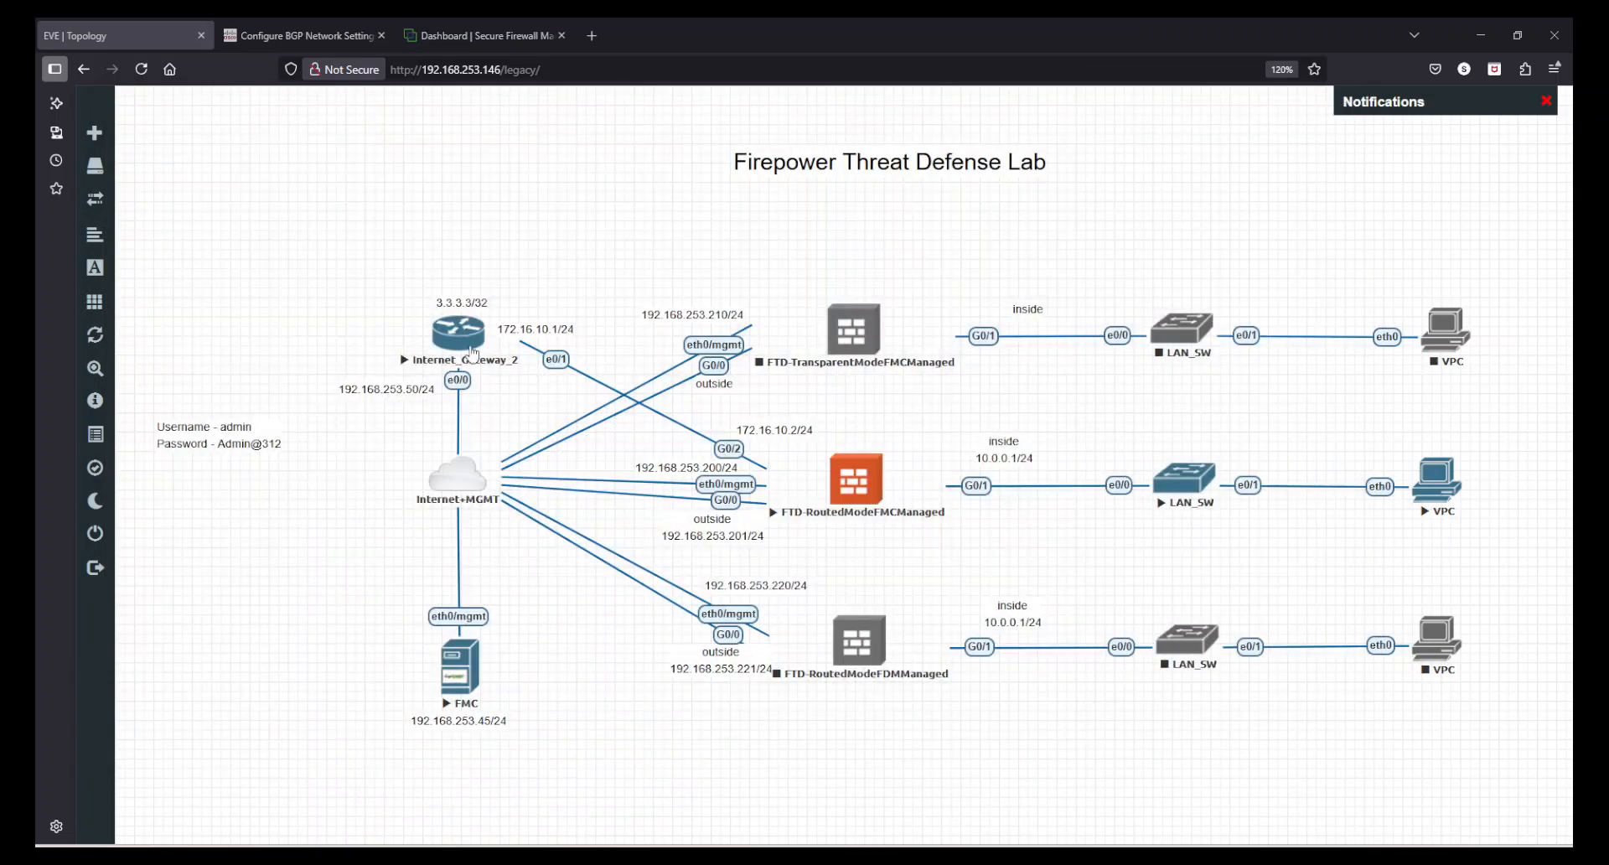